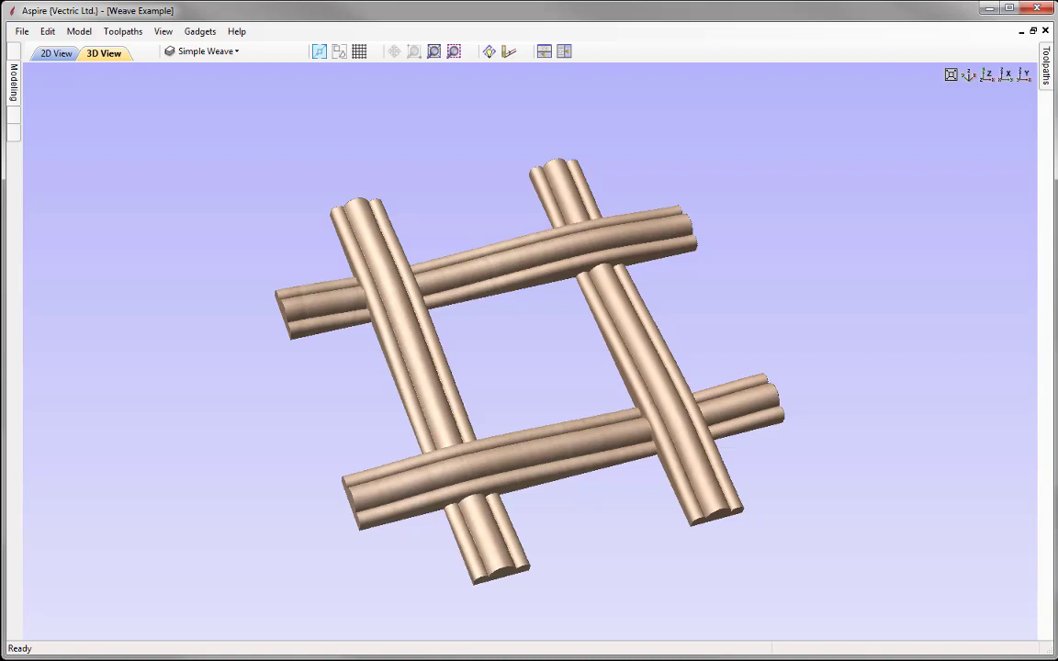
- Close the Weave Example file and open Extrude Example.crv3d from the Extrude_and_Weave_Guide_FILES folder
{"action": "left_click", "coordinate": [22, 31]}
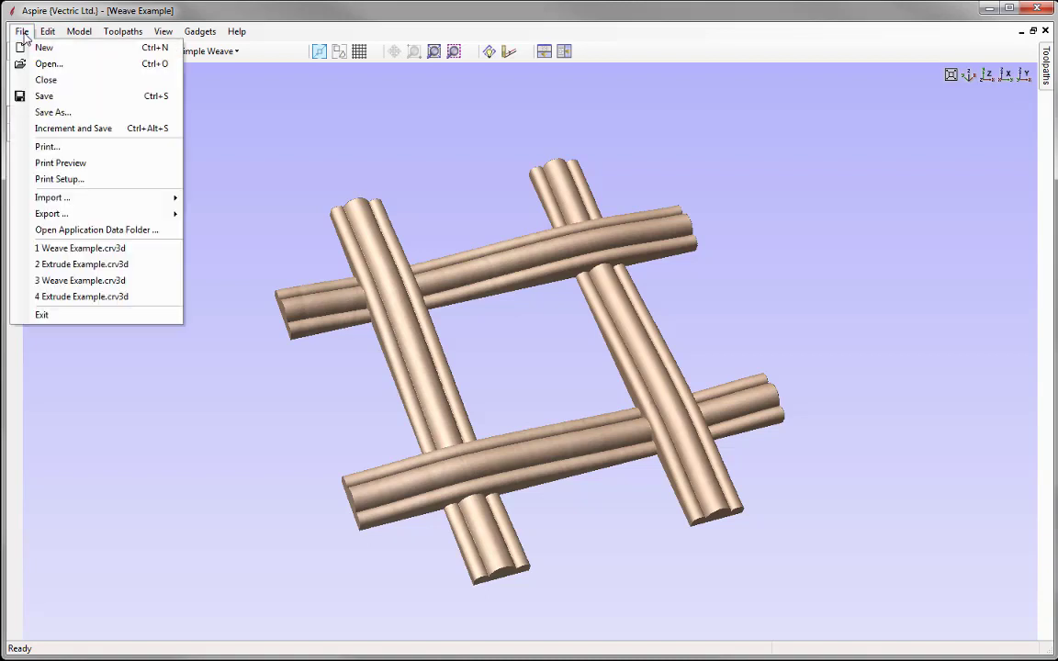
{"action": "left_click", "coordinate": [46, 79]}
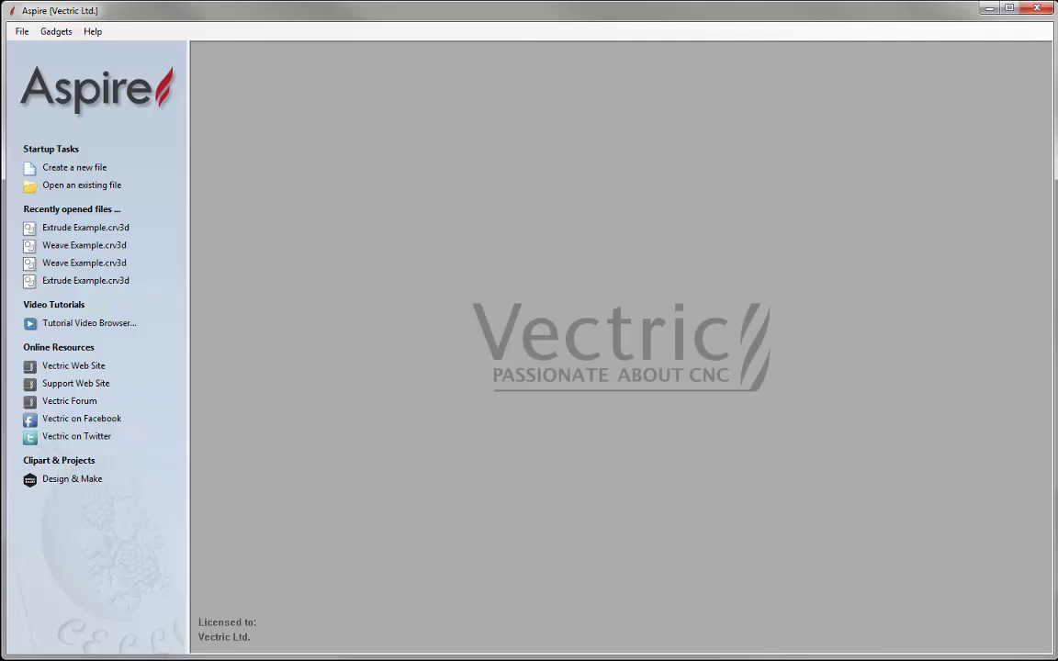
{"action": "left_click", "coordinate": [98, 191]}
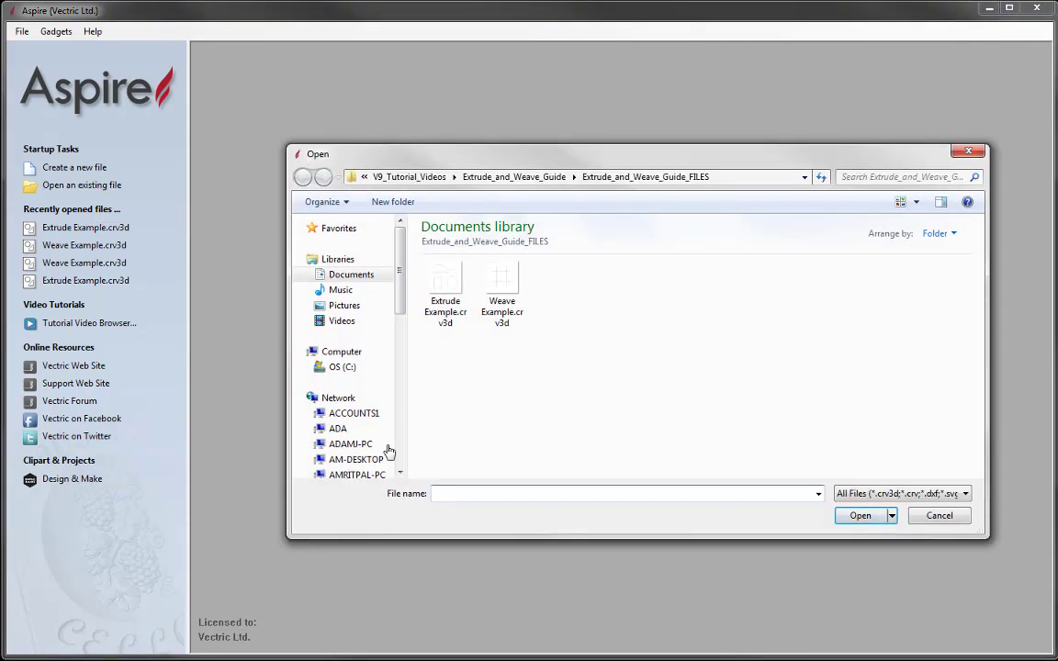
{"action": "left_click", "coordinate": [443, 279]}
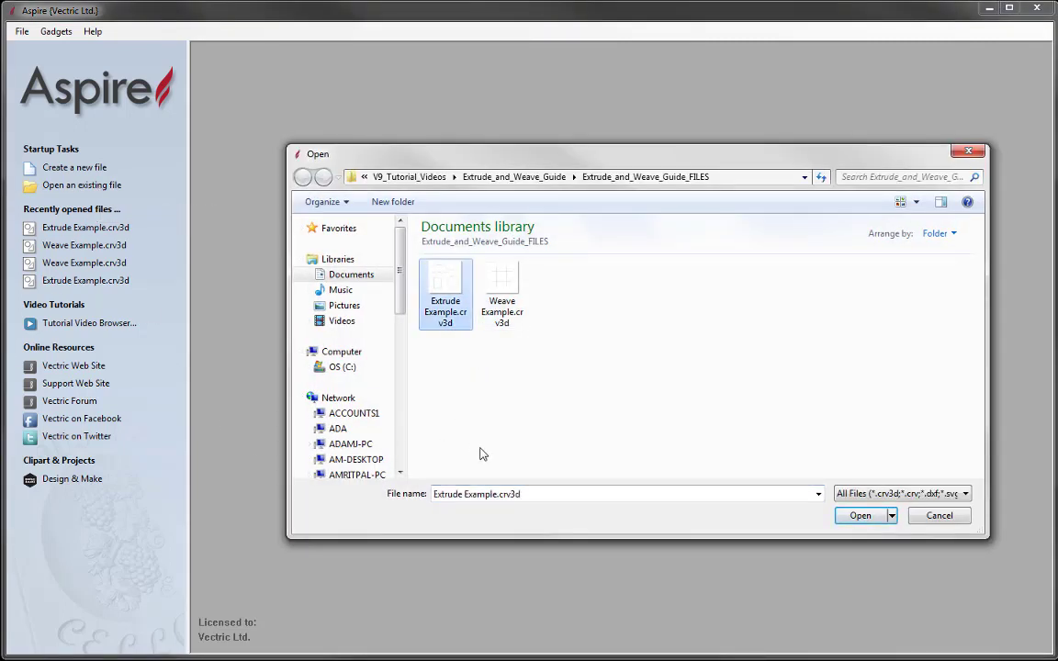
{"action": "left_click", "coordinate": [860, 516]}
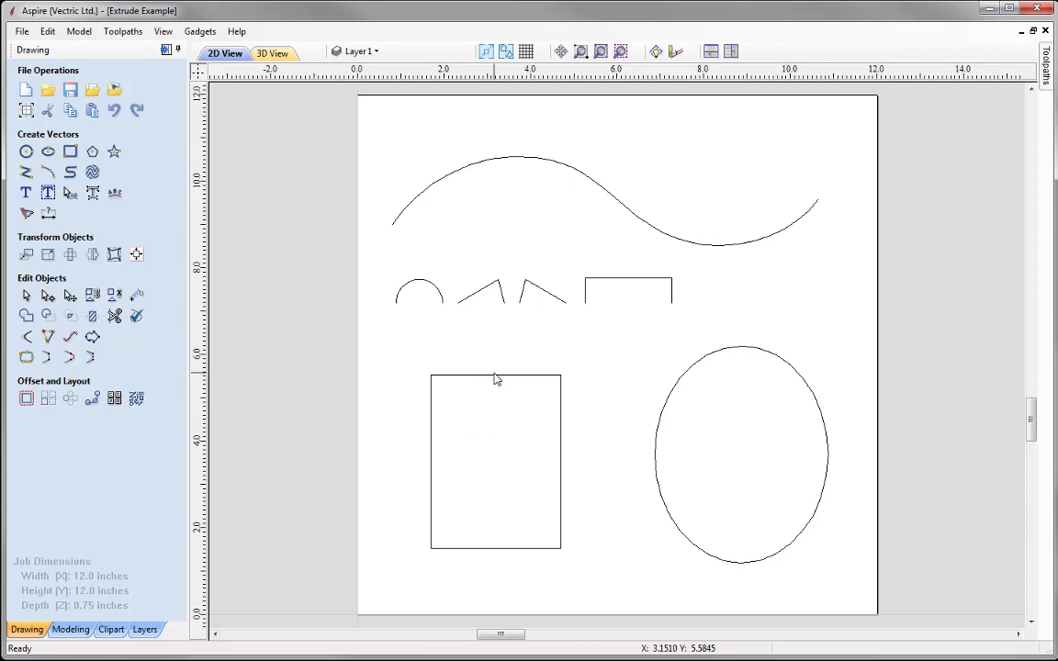
- Arrange the 2D and 3D views side by side and set the S-shaped curve as the Extrude and Weave drive rail
{"action": "left_click", "coordinate": [731, 52]}
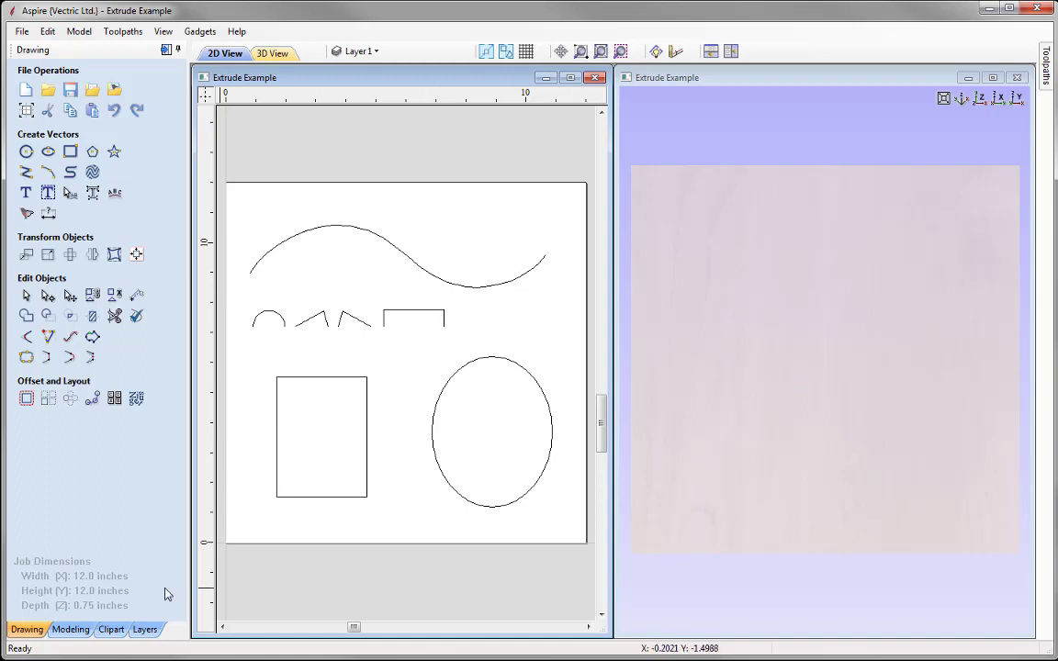
{"action": "left_click", "coordinate": [67, 632]}
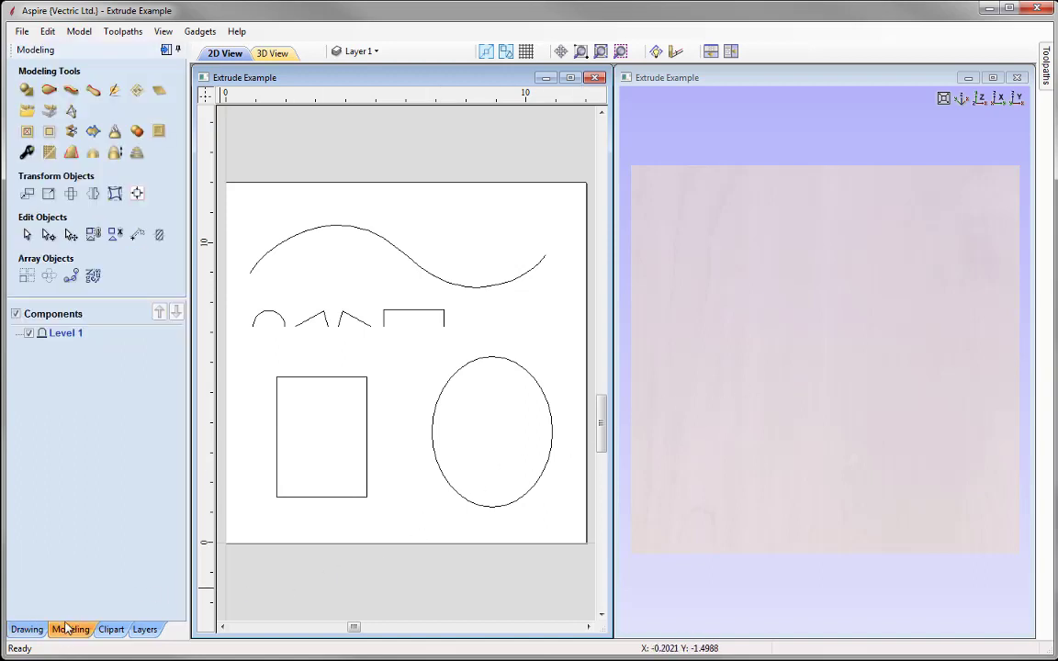
{"action": "left_click", "coordinate": [72, 93]}
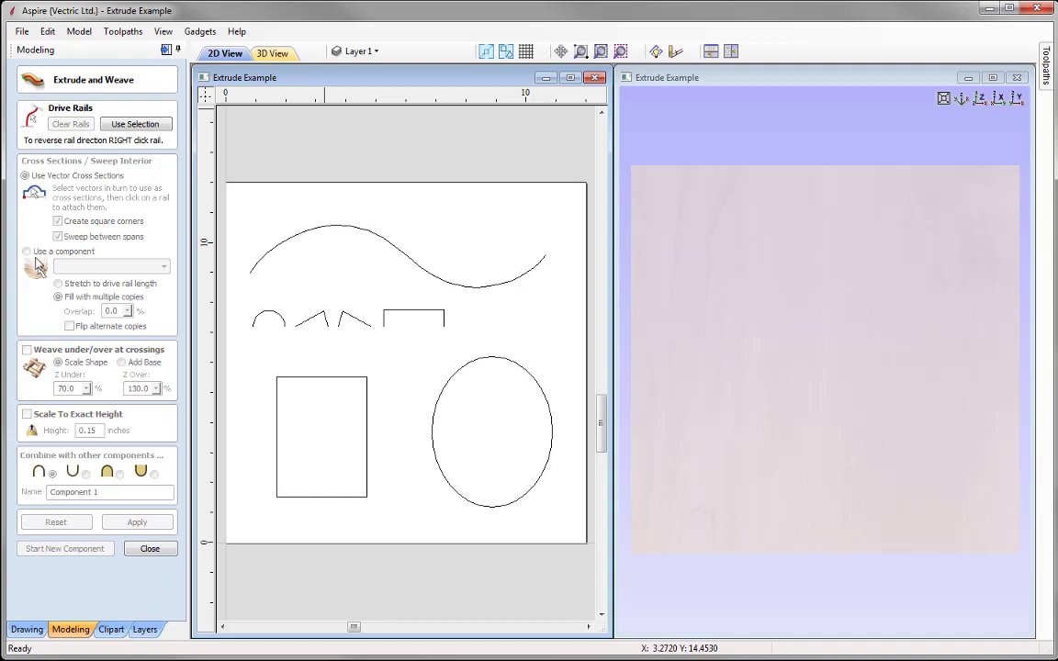
{"action": "left_click", "coordinate": [336, 232]}
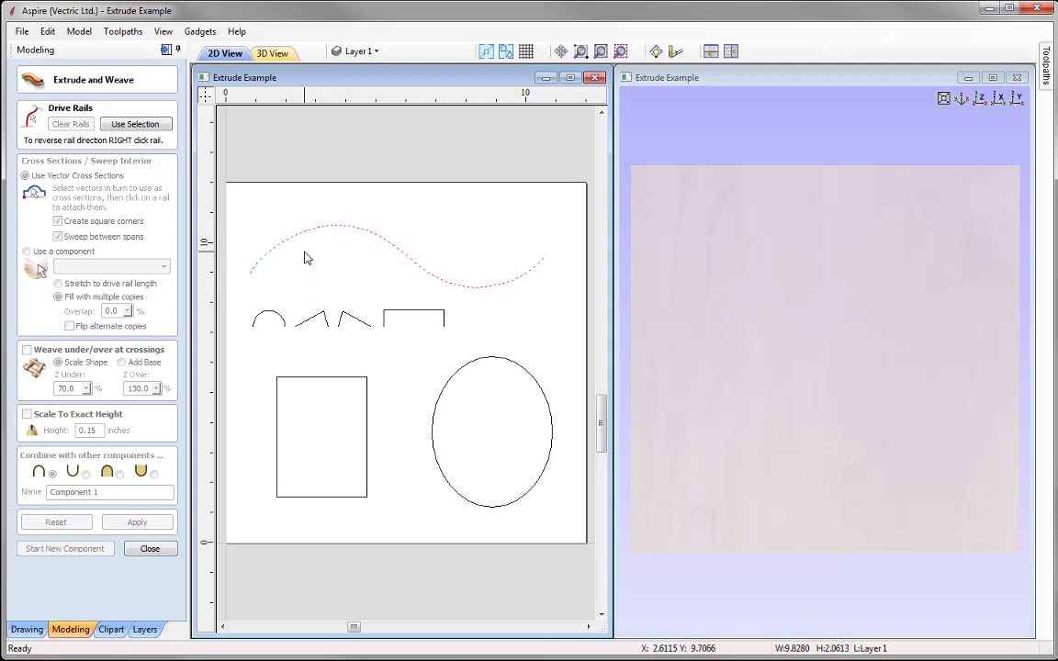
{"action": "left_click", "coordinate": [160, 126]}
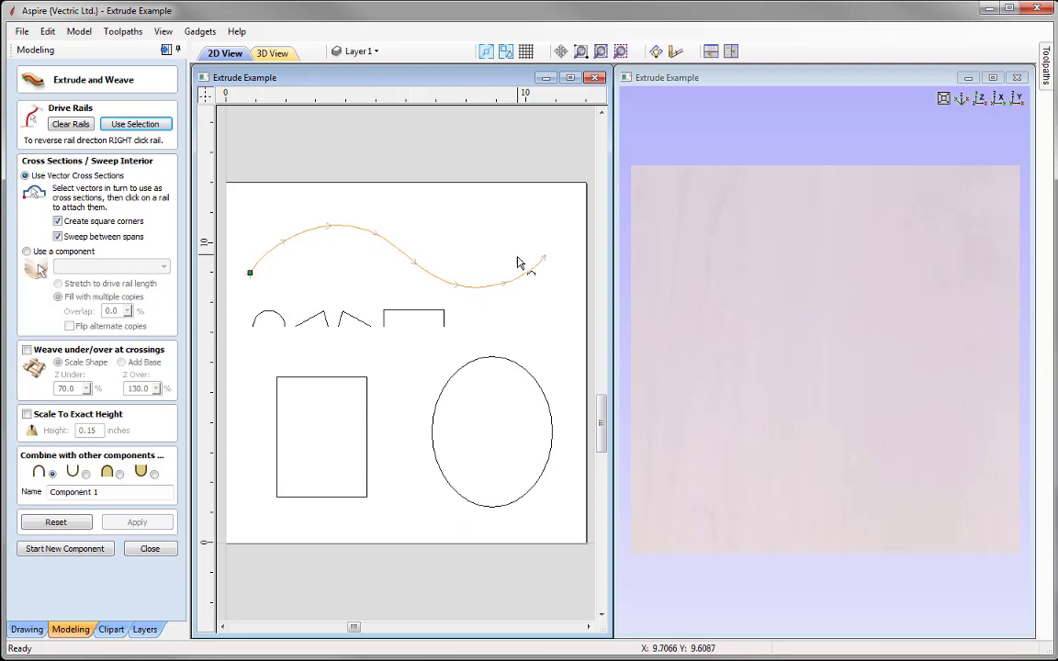
- Extrude the semicircle cross section along the S-shaped drive rail as a component named Extrude, and close the tool
{"action": "left_click", "coordinate": [272, 314]}
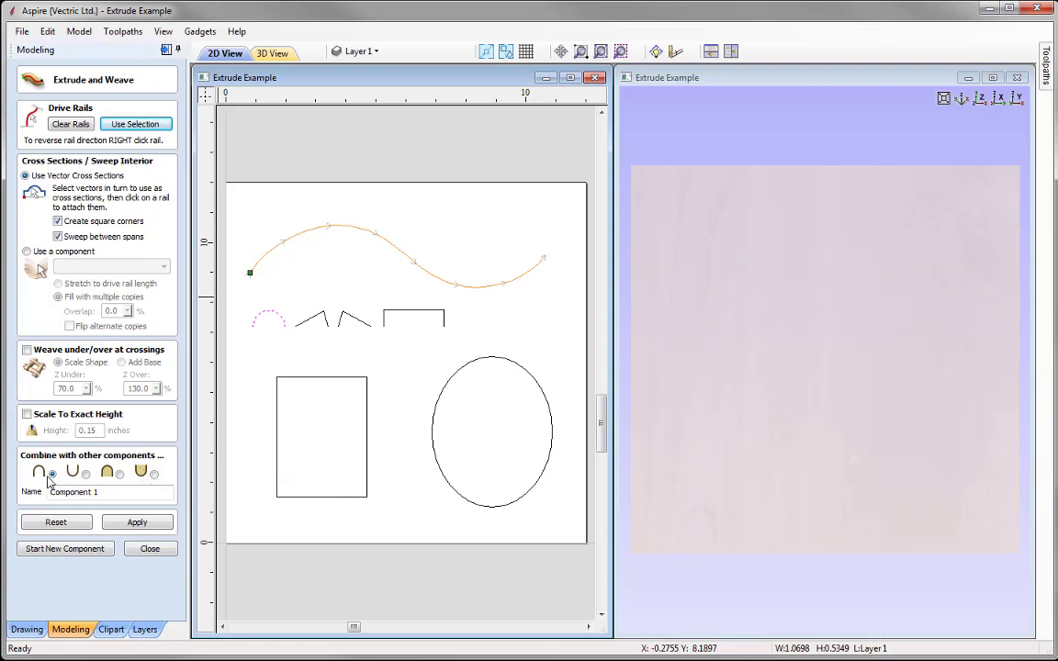
{"action": "left_click_drag", "start_coordinate": [95, 494], "coordinate": [28, 493]}
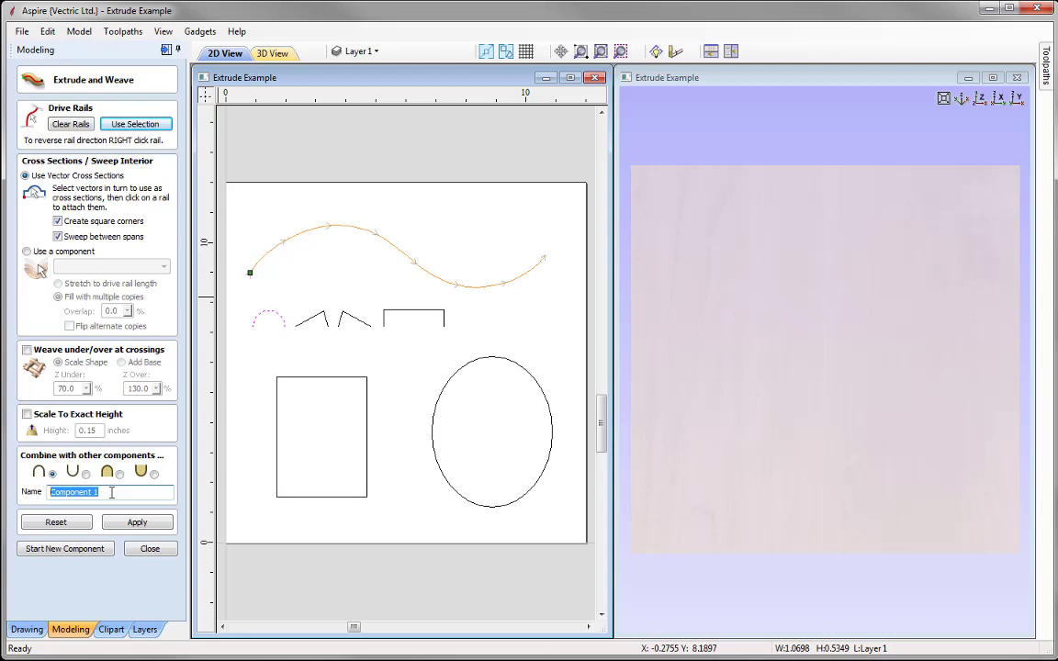
{"action": "type", "text": "Extrude"}
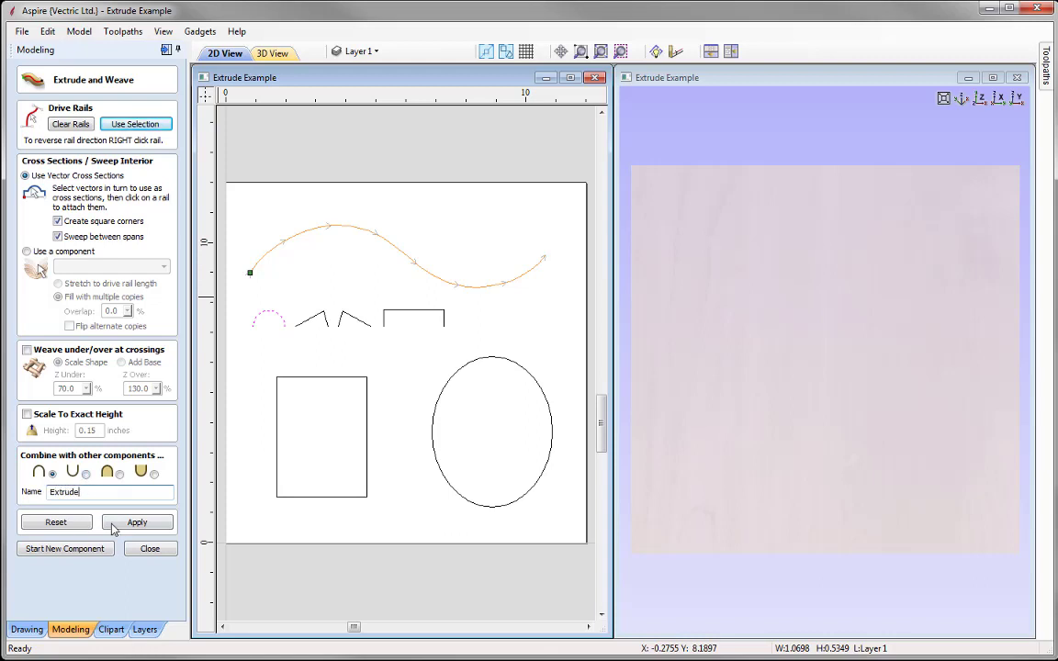
{"action": "left_click", "coordinate": [142, 525]}
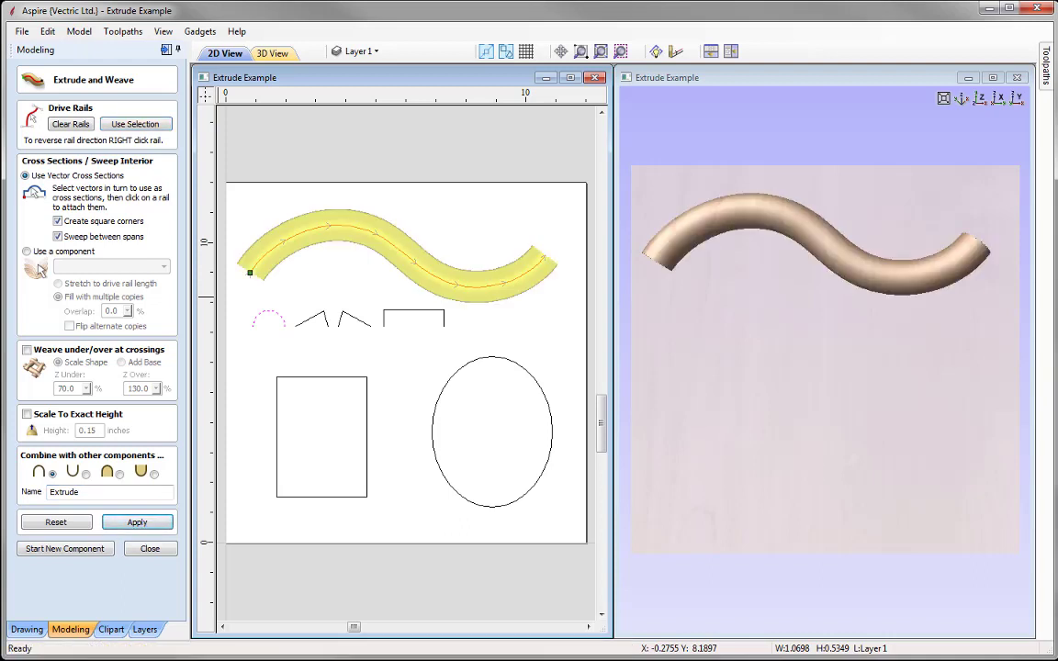
{"action": "left_click_drag", "start_coordinate": [669, 540], "coordinate": [691, 252]}
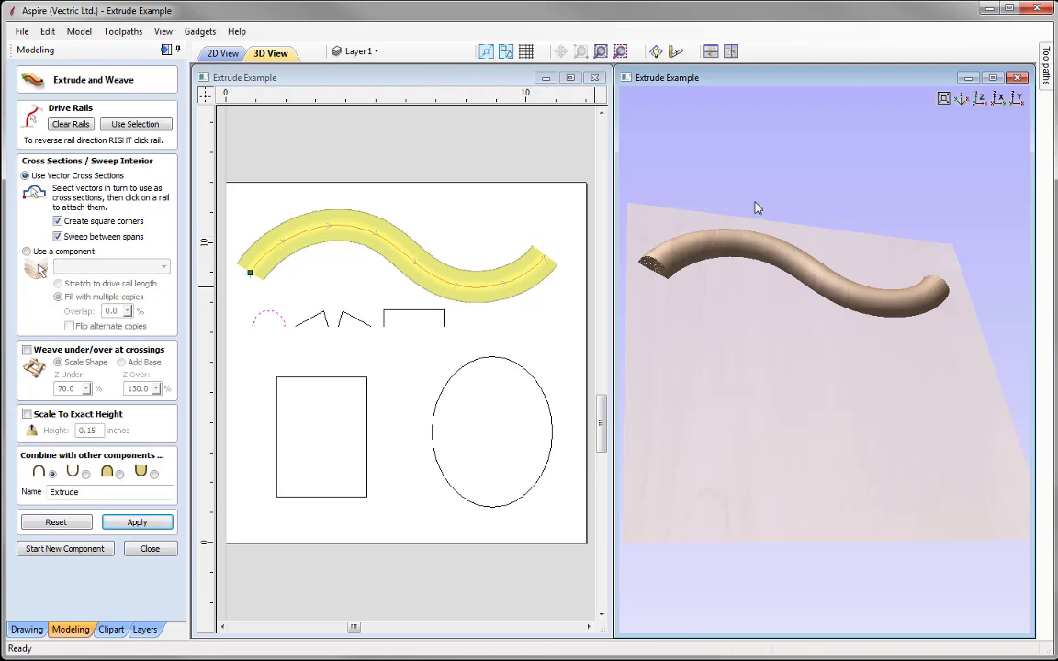
{"action": "left_click_drag", "start_coordinate": [829, 290], "coordinate": [667, 380]}
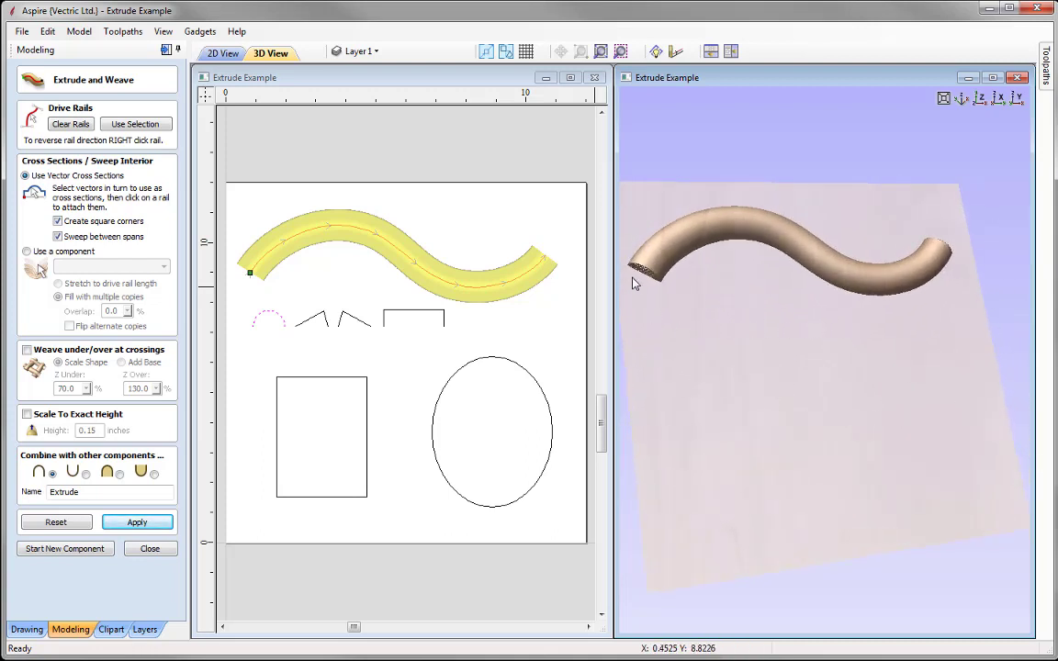
{"action": "left_click_drag", "start_coordinate": [660, 266], "coordinate": [663, 292]}
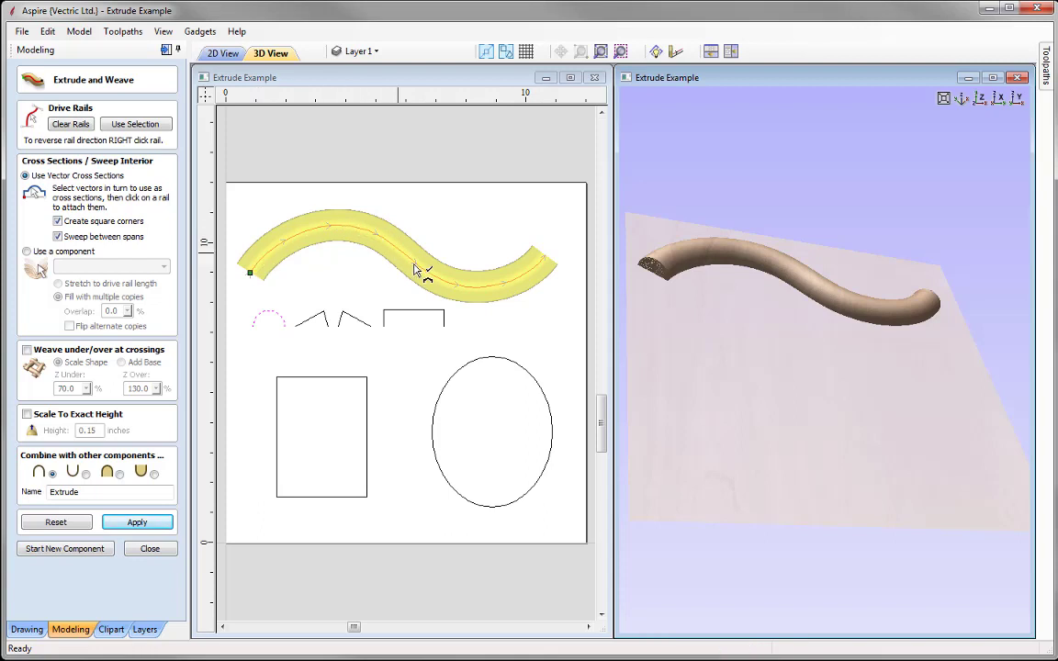
{"action": "left_click_drag", "start_coordinate": [748, 345], "coordinate": [728, 446]}
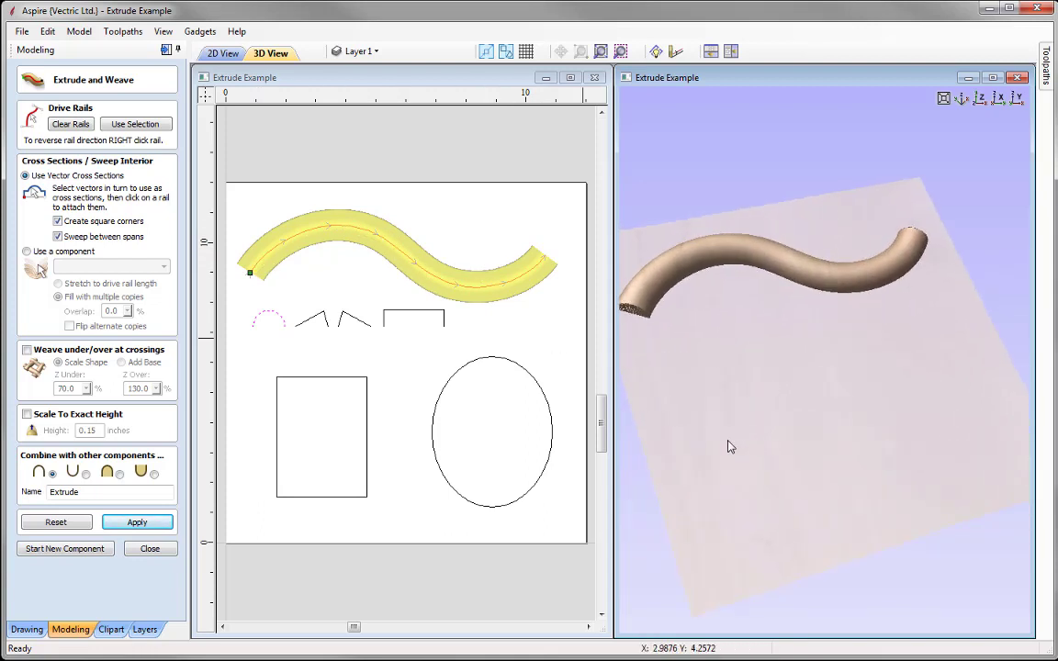
{"action": "left_click", "coordinate": [147, 550]}
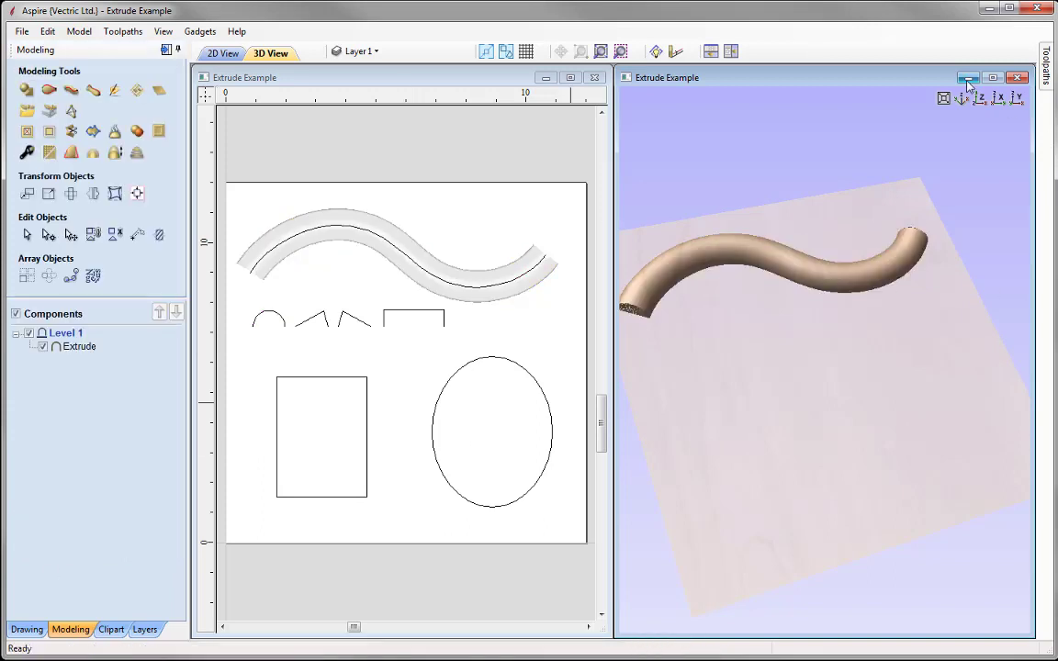
- Delete the Extrude component from Level 1
{"action": "left_click", "coordinate": [981, 99]}
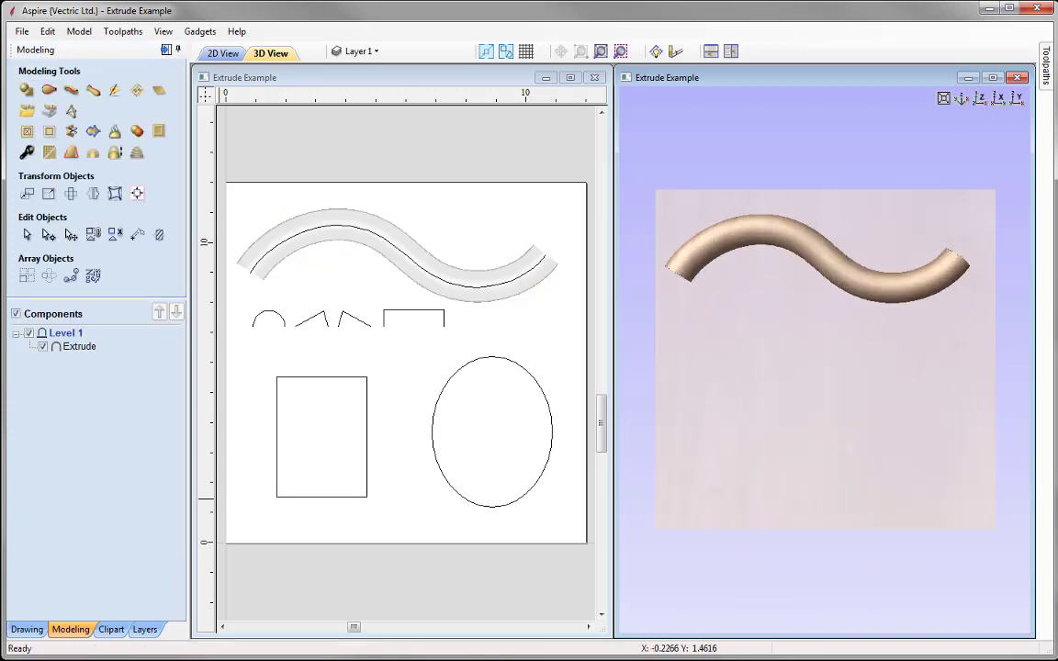
{"action": "mouse_move", "coordinate": [73, 350]}
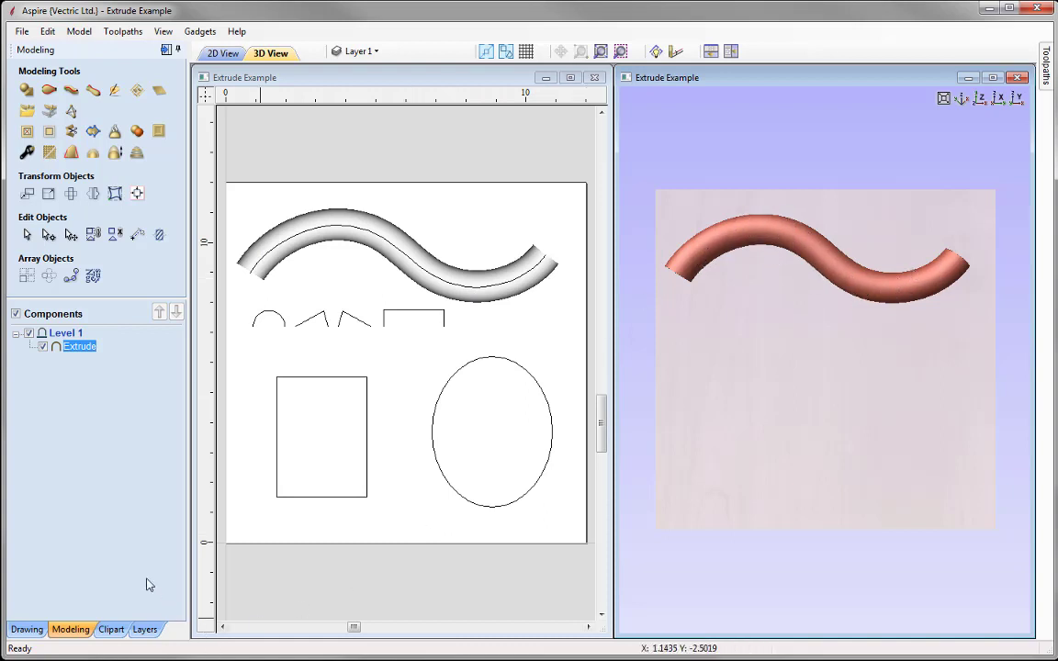
{"action": "right_click", "coordinate": [87, 350]}
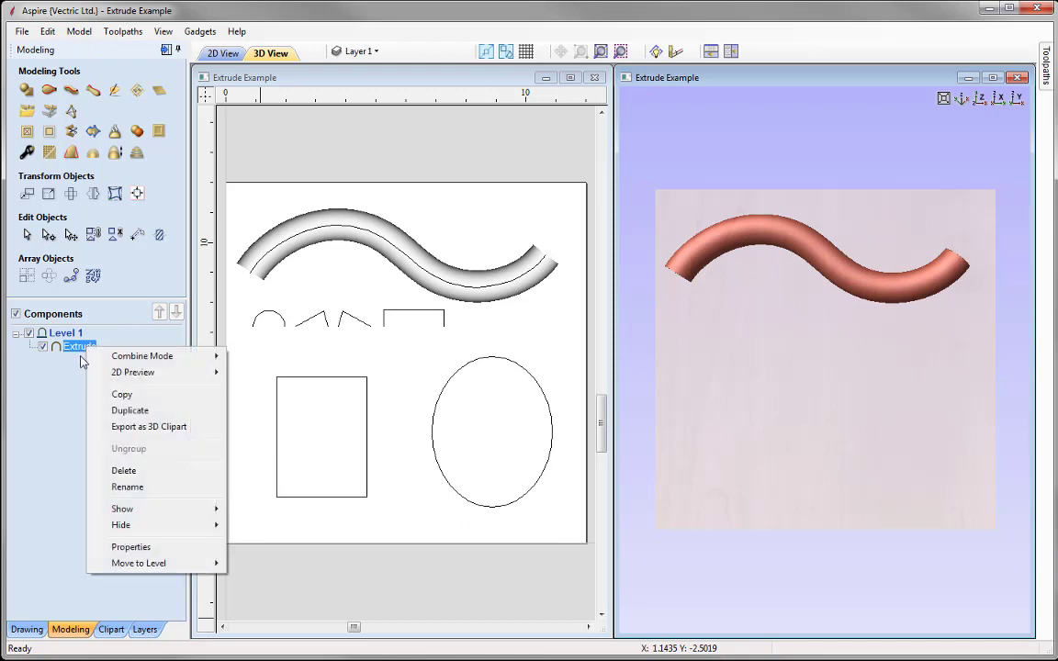
{"action": "left_click", "coordinate": [181, 472]}
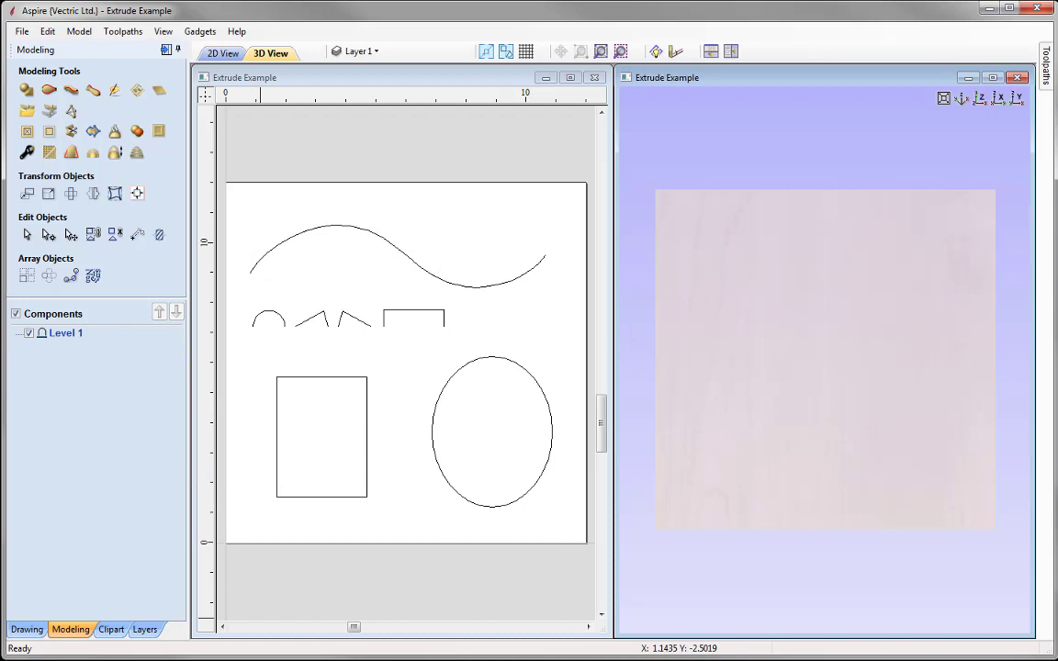
{"action": "left_click", "coordinate": [227, 331]}
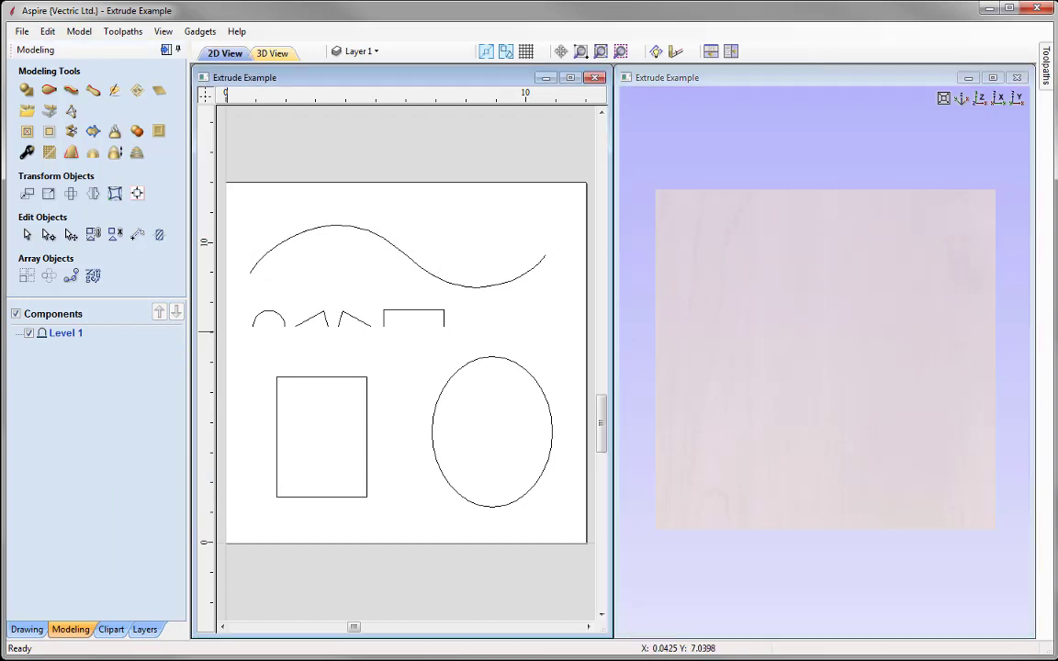
- Use Extrude and Weave to sweep the semicircle cross section along the S-shaped curve as the drive rail
{"action": "left_click", "coordinate": [71, 89]}
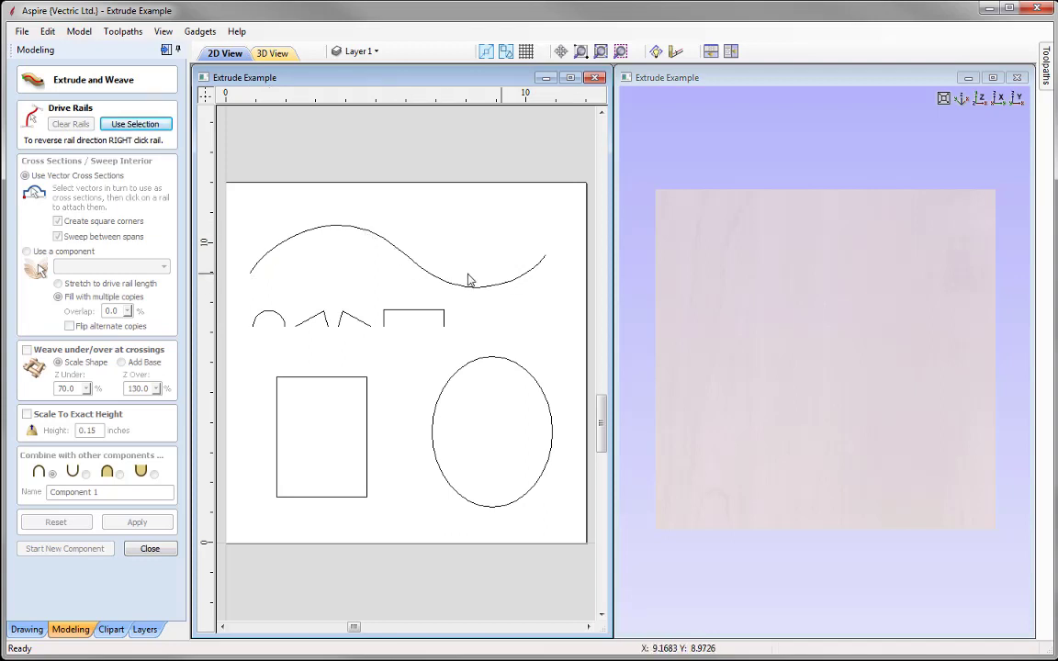
{"action": "left_click", "coordinate": [384, 241]}
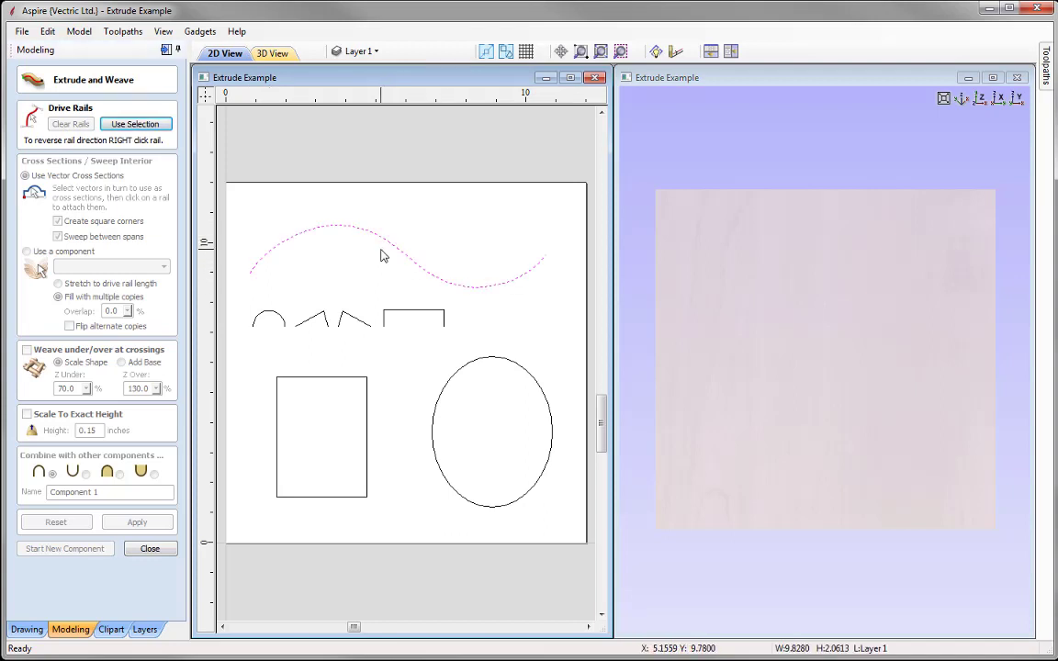
{"action": "left_click", "coordinate": [142, 128]}
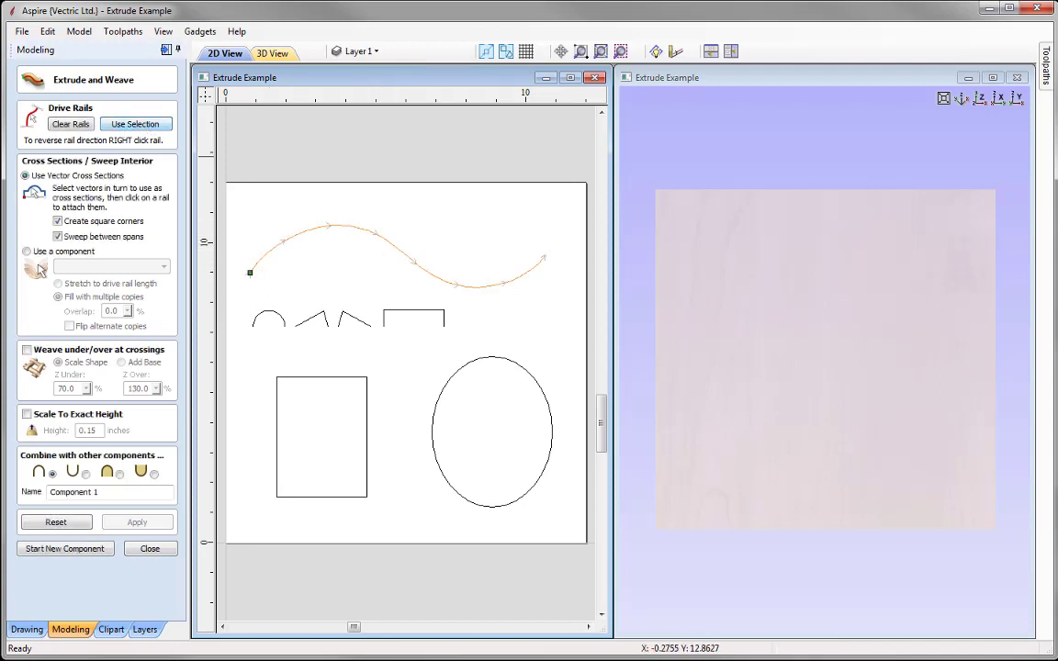
{"action": "left_click", "coordinate": [280, 317]}
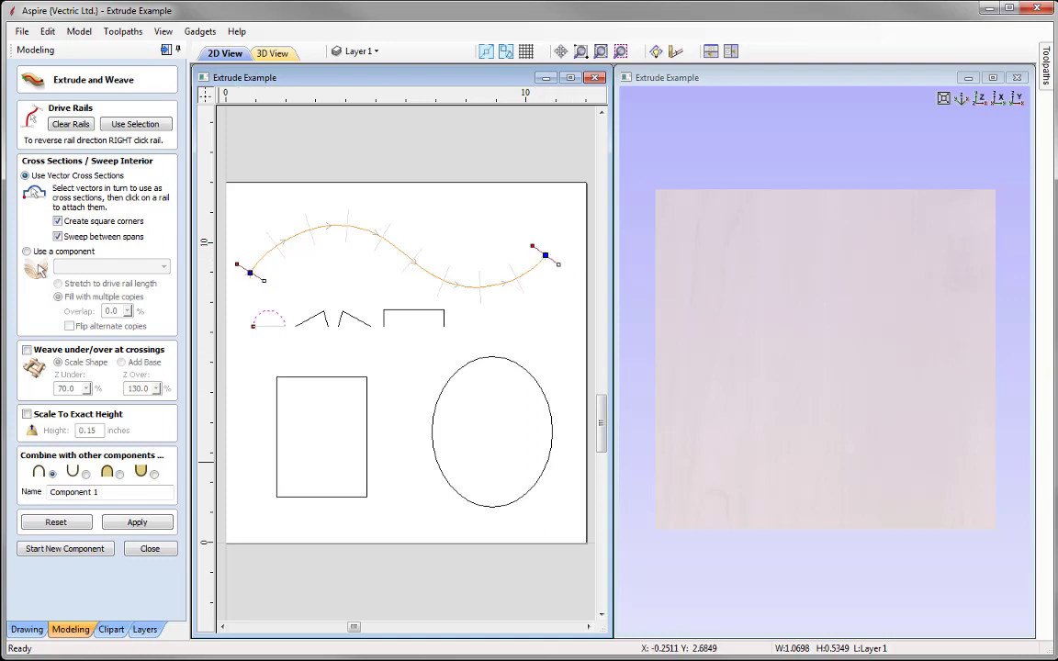
{"action": "left_click", "coordinate": [271, 53]}
{"action": "left_click", "coordinate": [147, 524]}
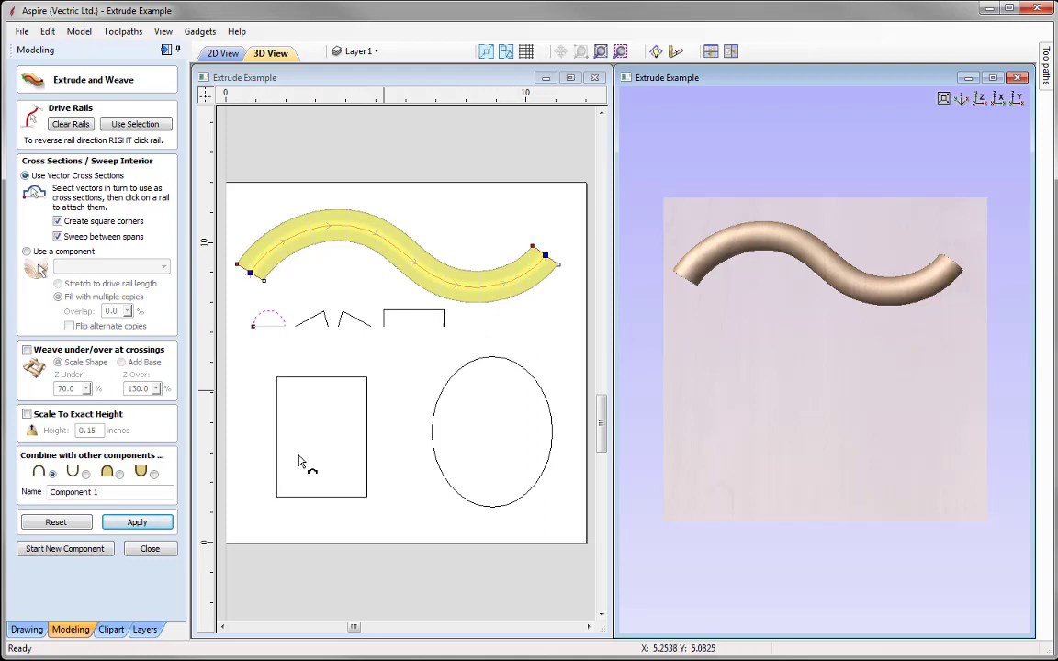
- Attach the open rectangular profile as the cross section at the drive rail's end point and recompute the extrusion
{"action": "key", "text": "F2"}
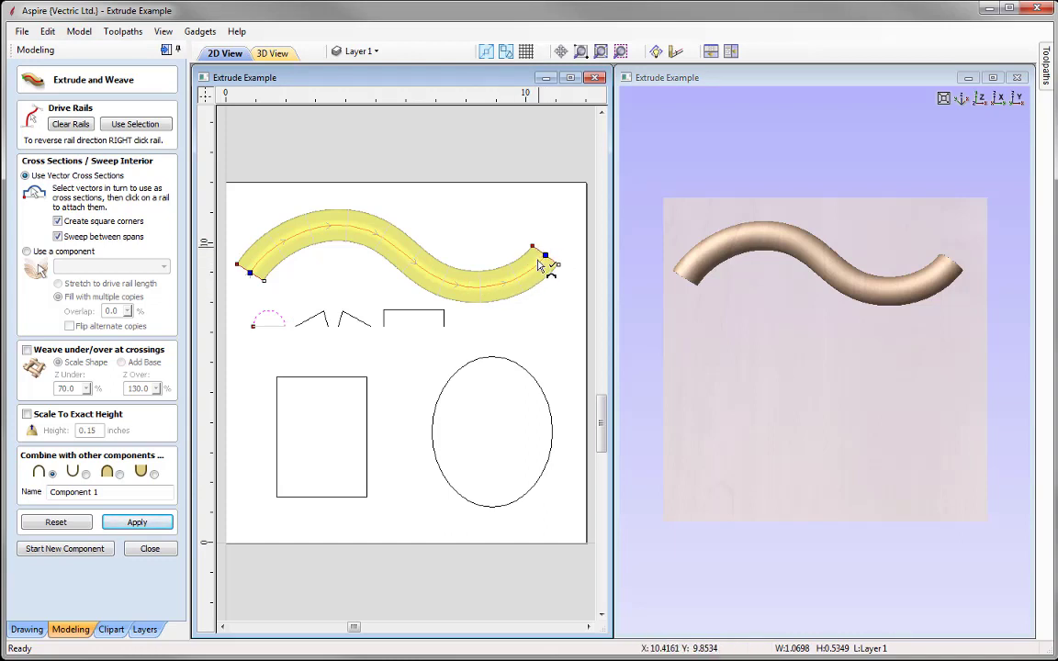
{"action": "left_click", "coordinate": [384, 322]}
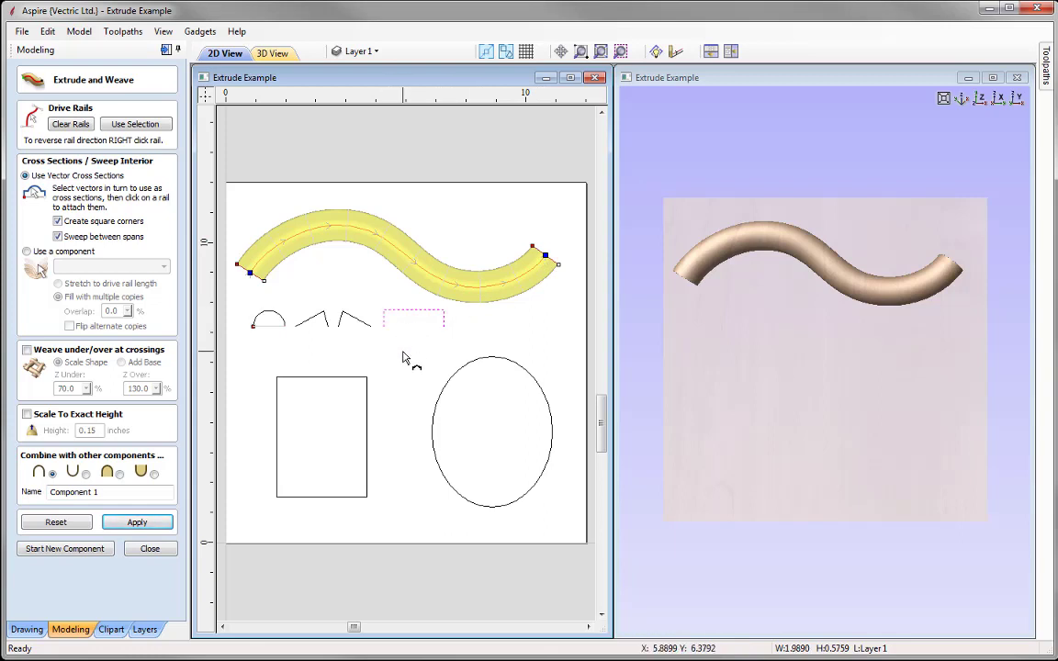
{"action": "left_click", "coordinate": [549, 264]}
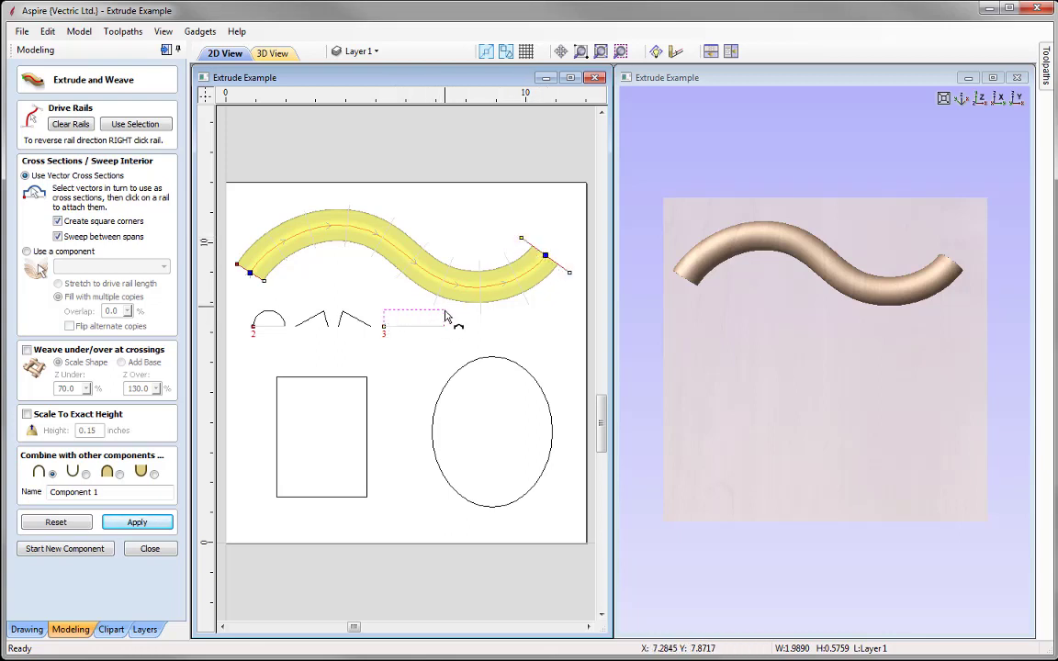
{"action": "left_click", "coordinate": [384, 336]}
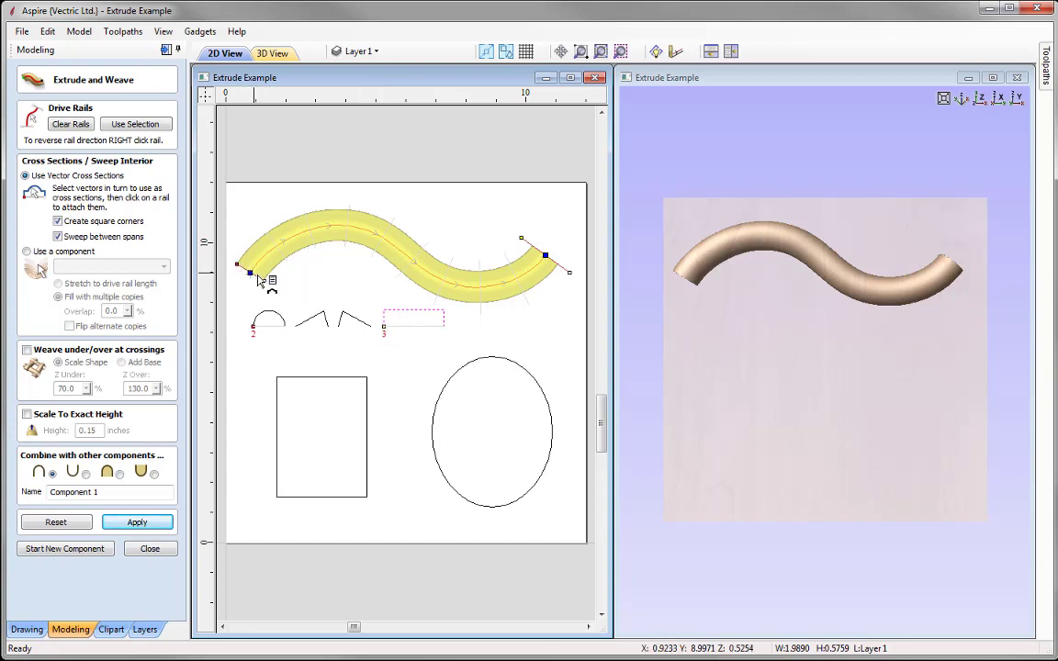
{"action": "left_click", "coordinate": [237, 268]}
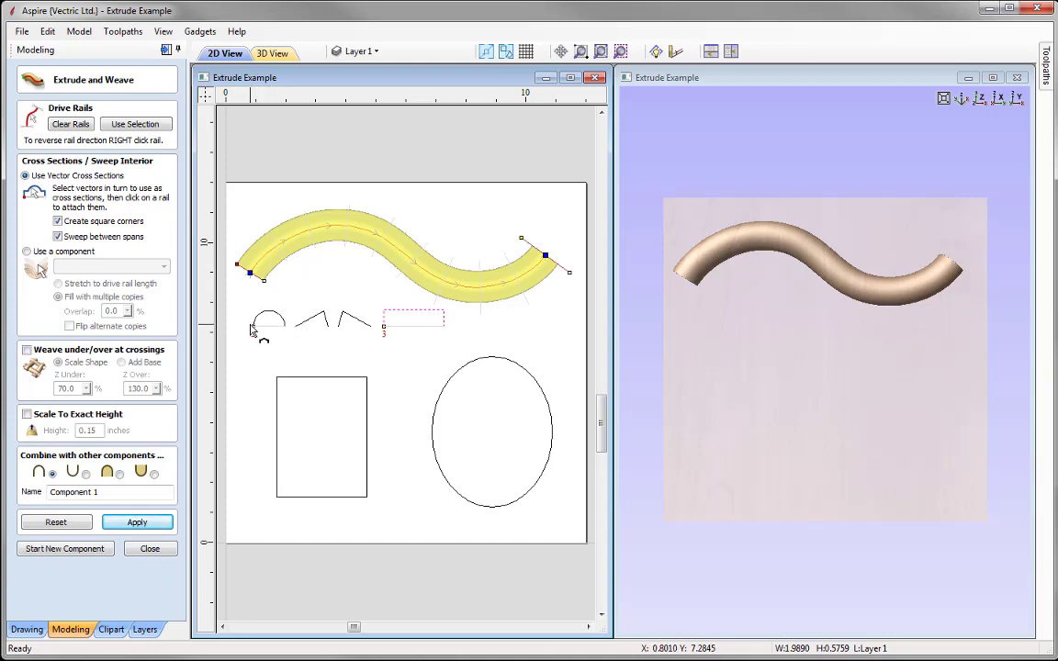
{"action": "left_click", "coordinate": [137, 522]}
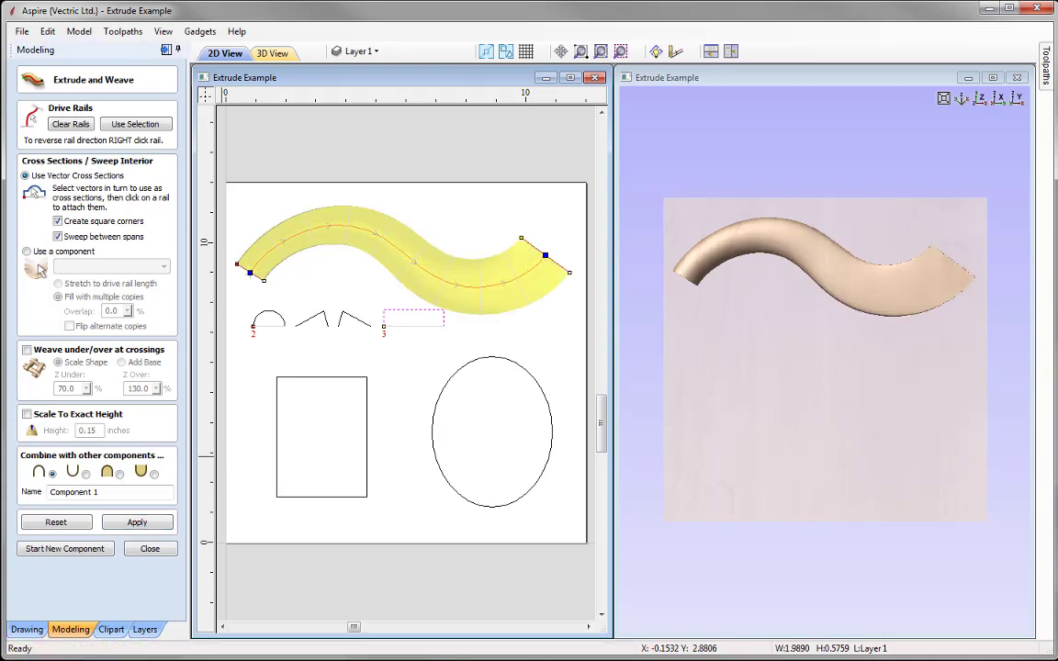
- Attach the angled profile beside the semicircle as a cross section midway along the S-shaped drive rail and recompute the extrusion
{"action": "scroll", "coordinate": [825, 359], "scroll_direction": "up", "scroll_amount": 1}
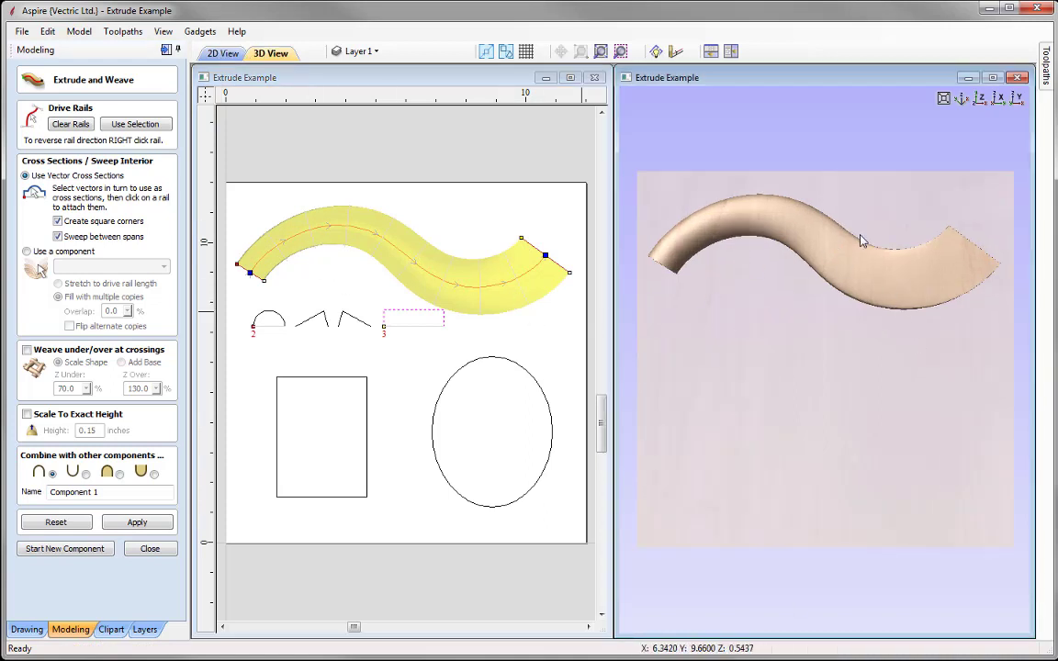
{"action": "left_click_drag", "start_coordinate": [855, 459], "coordinate": [805, 252]}
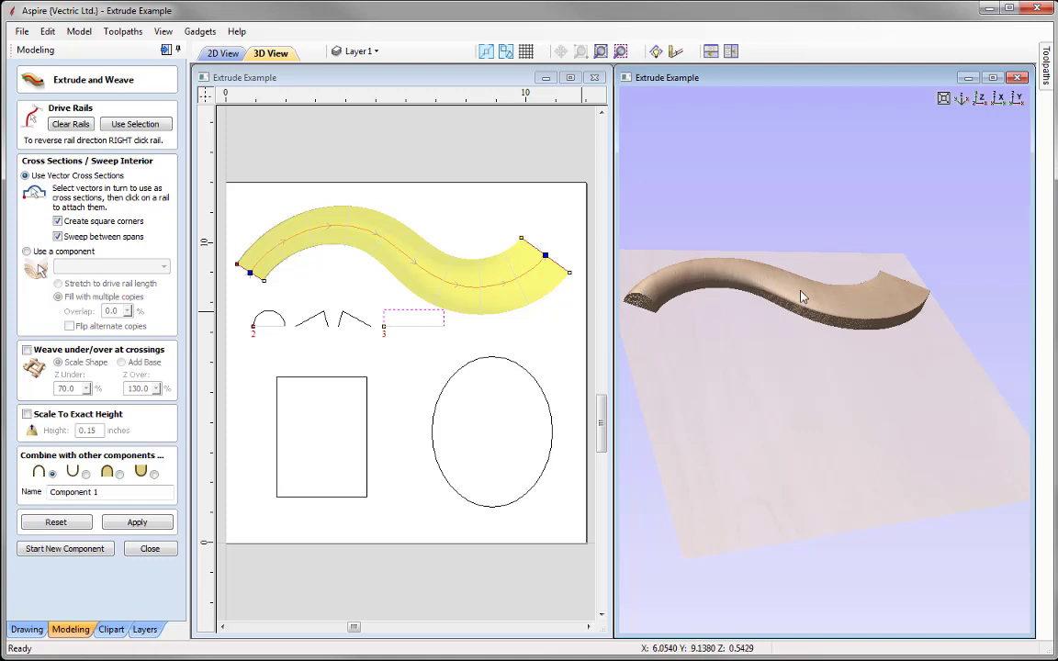
{"action": "left_click_drag", "start_coordinate": [906, 289], "coordinate": [750, 379]}
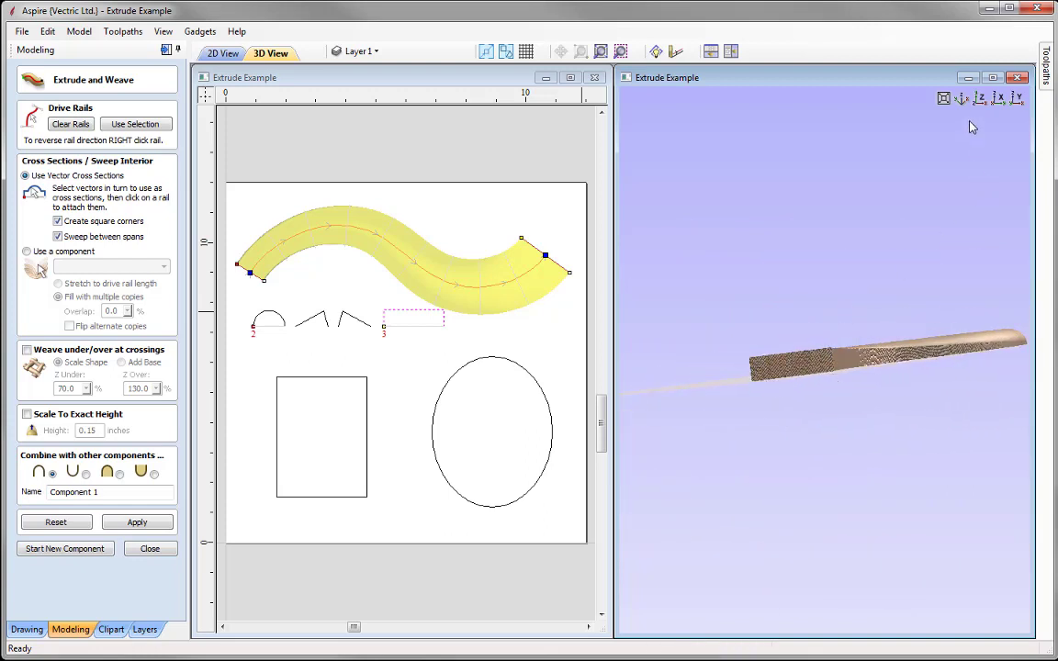
{"action": "left_click", "coordinate": [981, 99]}
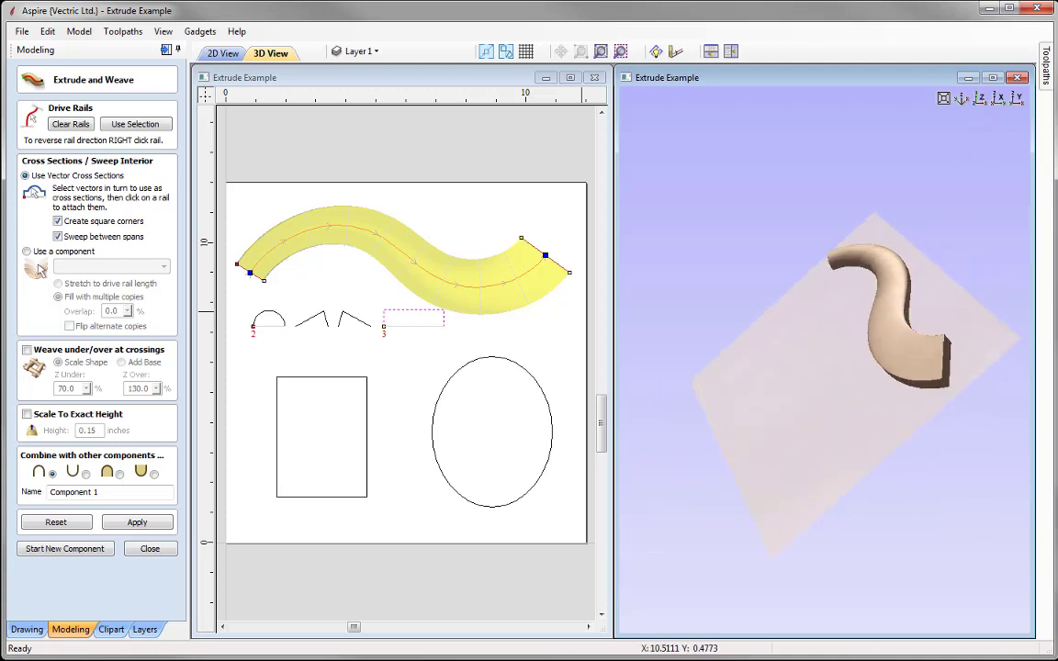
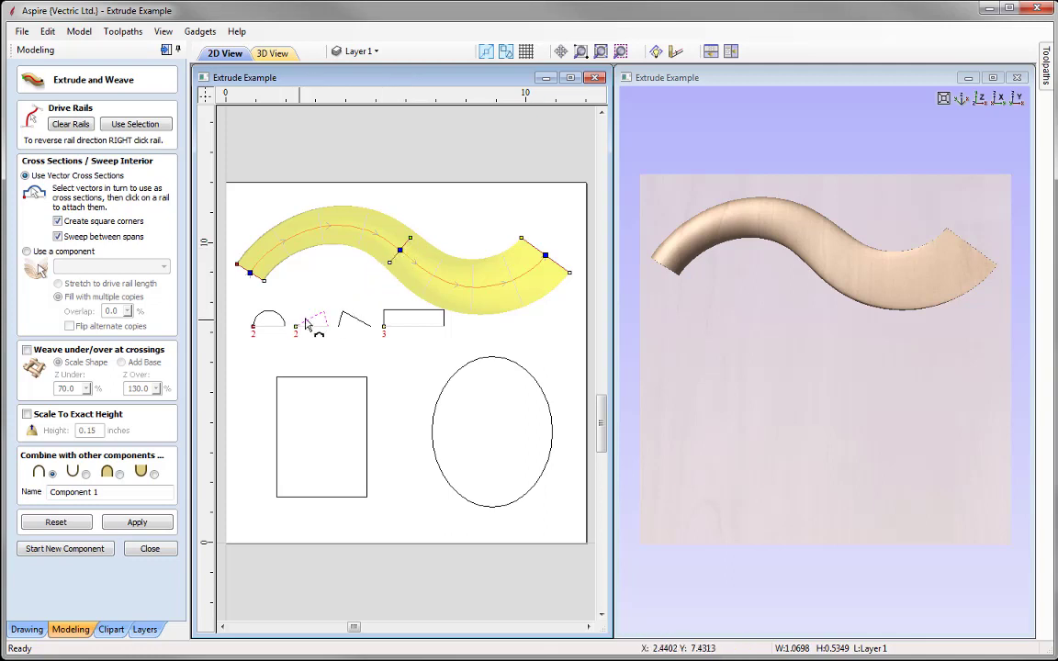
{"action": "left_click", "coordinate": [138, 522]}
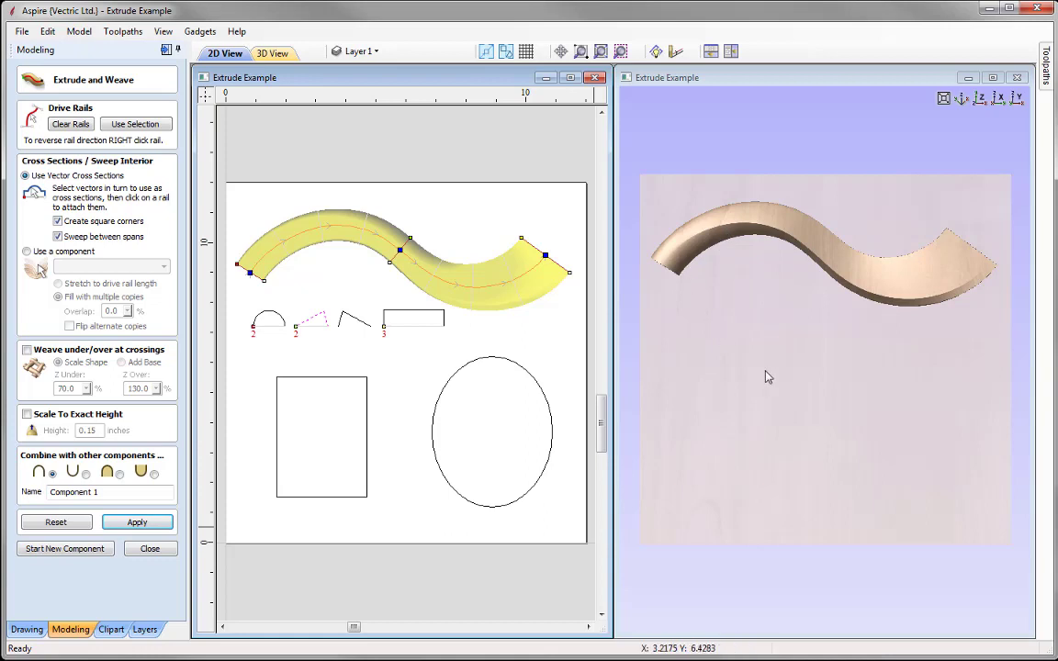
- Slide the middle cross section along the drive rail to the crest of its first curve and recompute the extrusion
{"action": "left_click_drag", "start_coordinate": [768, 376], "coordinate": [873, 297]}
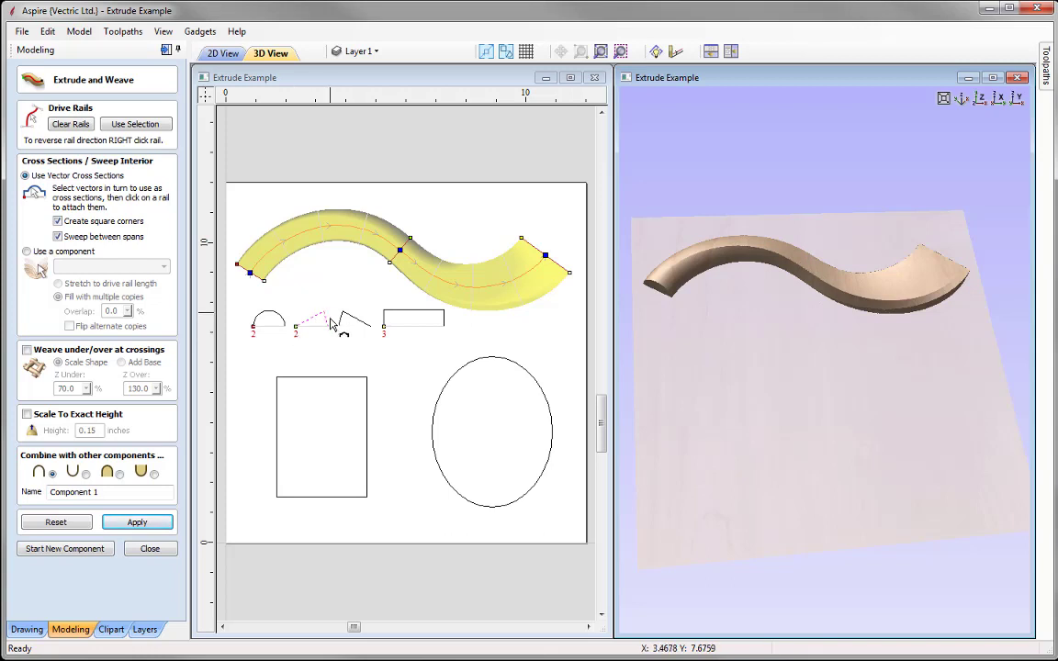
{"action": "left_click_drag", "start_coordinate": [879, 326], "coordinate": [777, 370]}
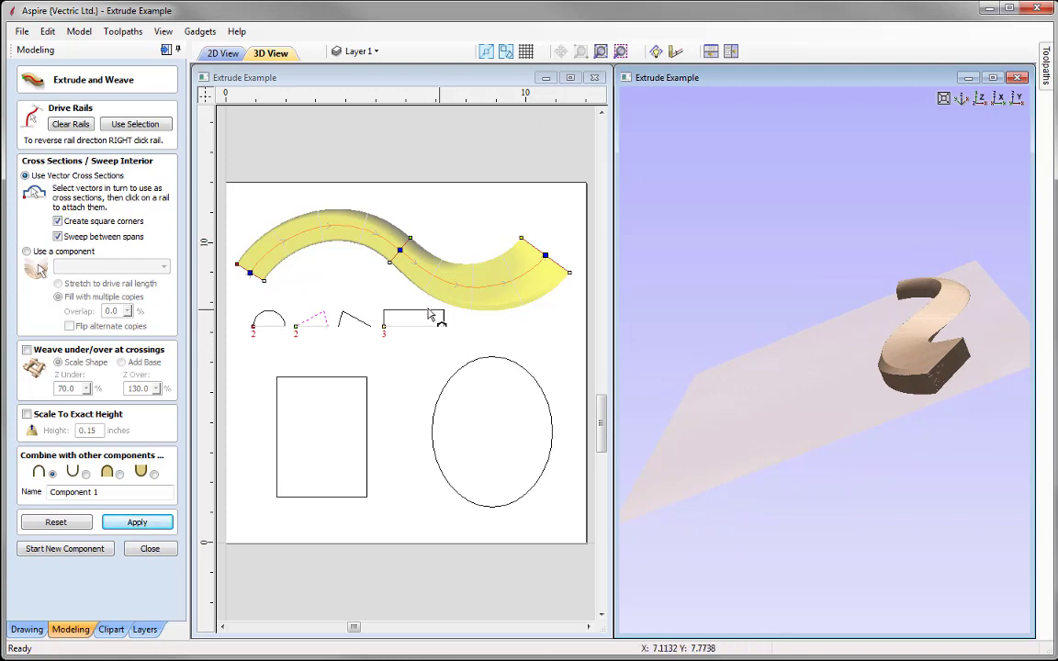
{"action": "left_click", "coordinate": [980, 97]}
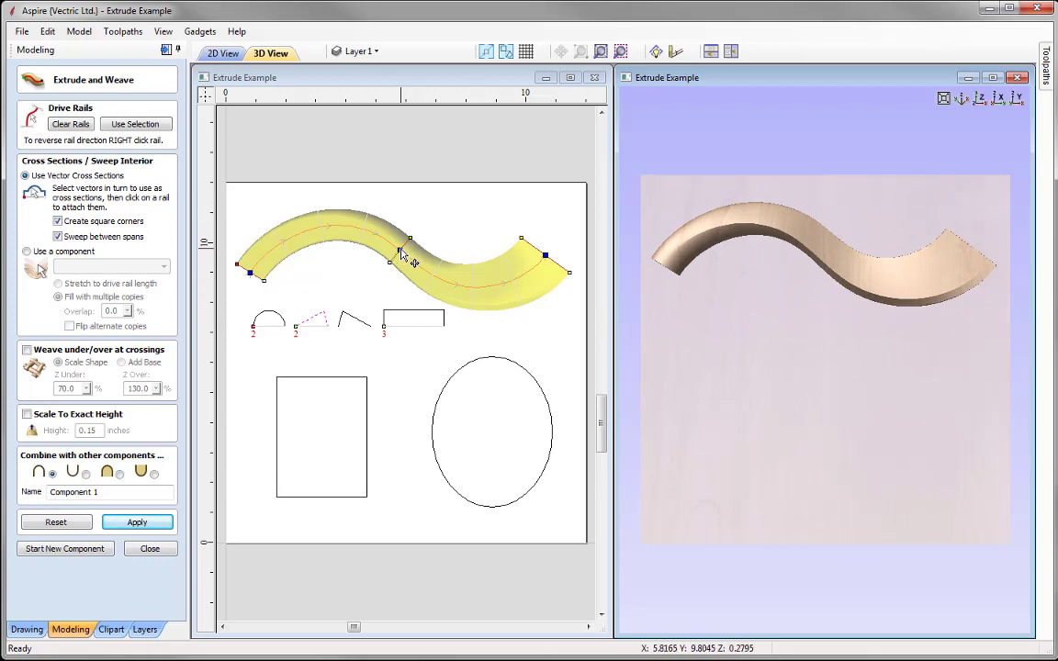
{"action": "left_click", "coordinate": [401, 255]}
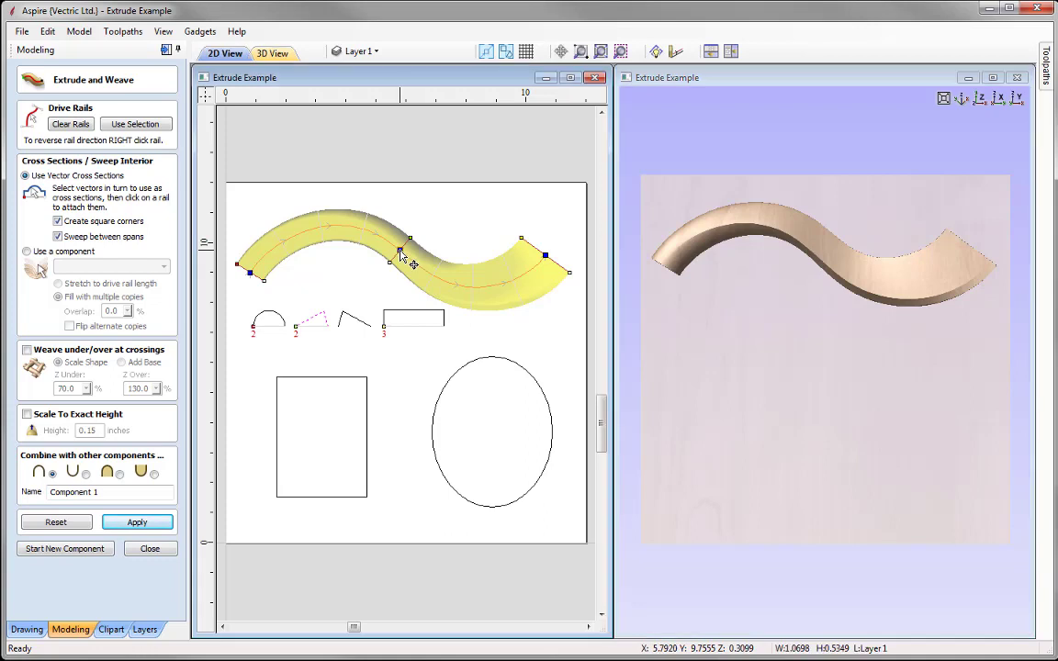
{"action": "left_click_drag", "start_coordinate": [364, 239], "coordinate": [321, 207]}
{"action": "left_click", "coordinate": [158, 525]}
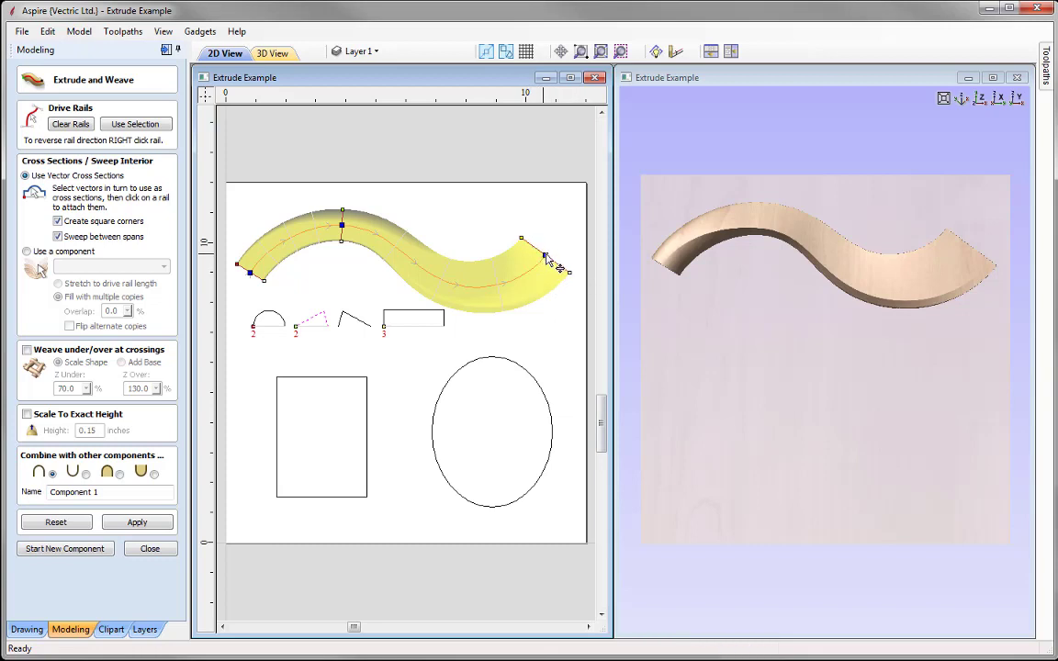
- Try shortening the extrusion by moving the end cross section inward along the rail, and return it to the rail's end point
{"action": "left_click_drag", "start_coordinate": [547, 261], "coordinate": [443, 280]}
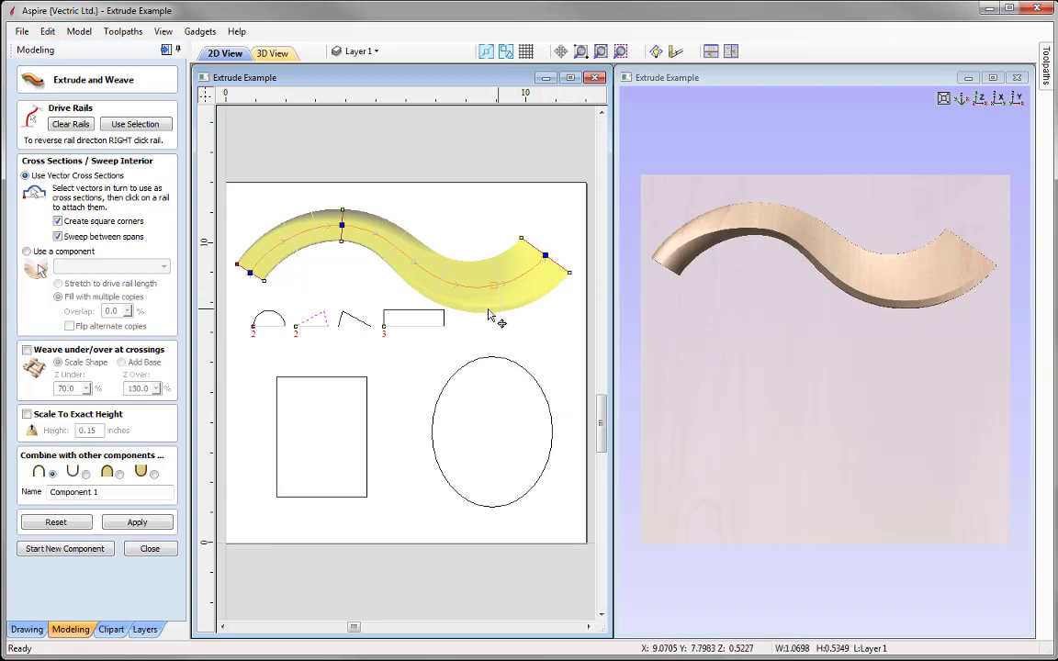
{"action": "left_click", "coordinate": [137, 523]}
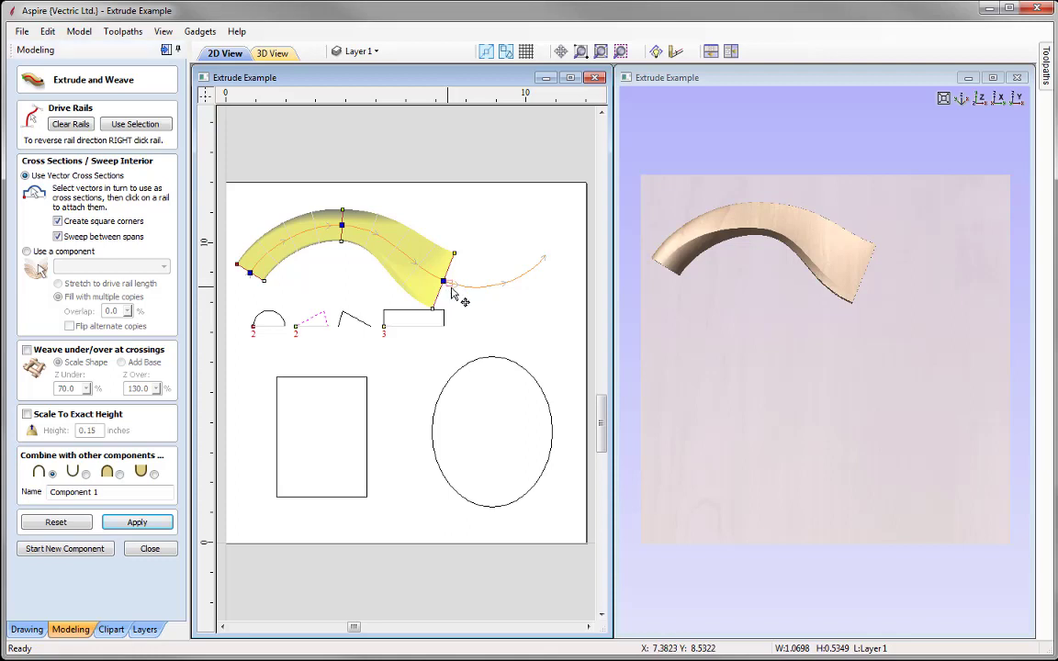
{"action": "left_click_drag", "start_coordinate": [451, 292], "coordinate": [545, 255]}
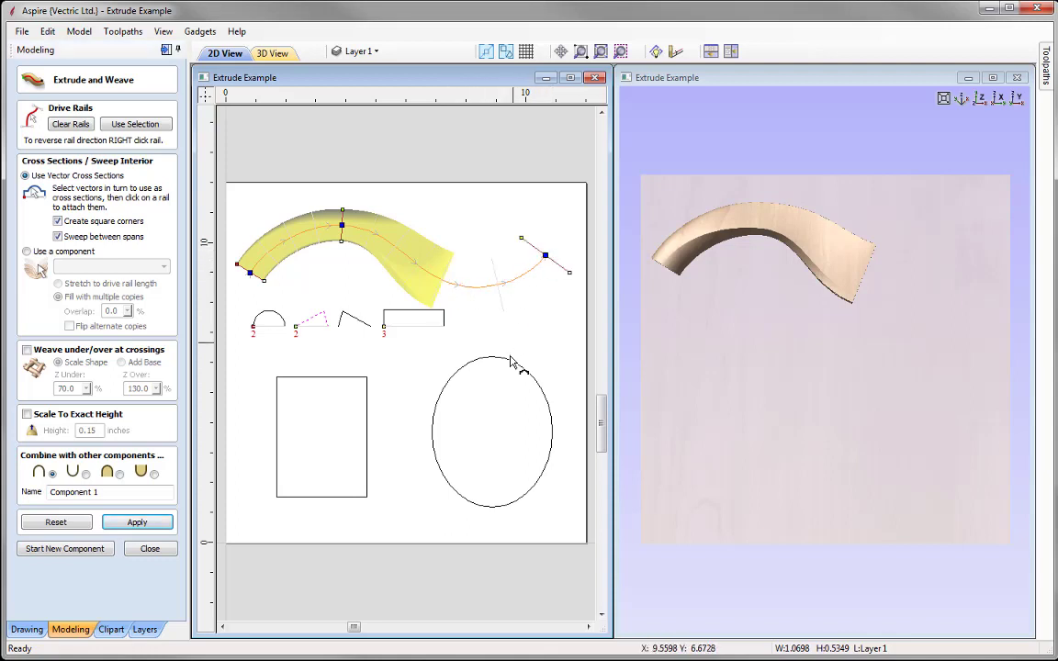
{"action": "left_click", "coordinate": [137, 522]}
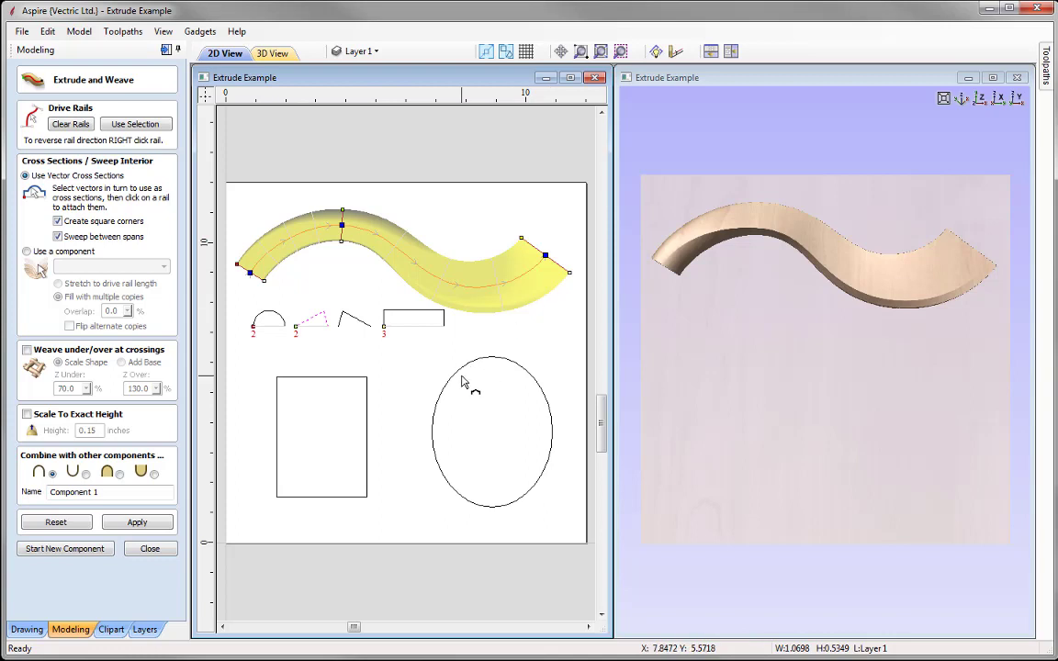
- Delete the angled cross section at the crest of the drive rail's first curve and recompute the extrusion
{"action": "right_click", "coordinate": [344, 233]}
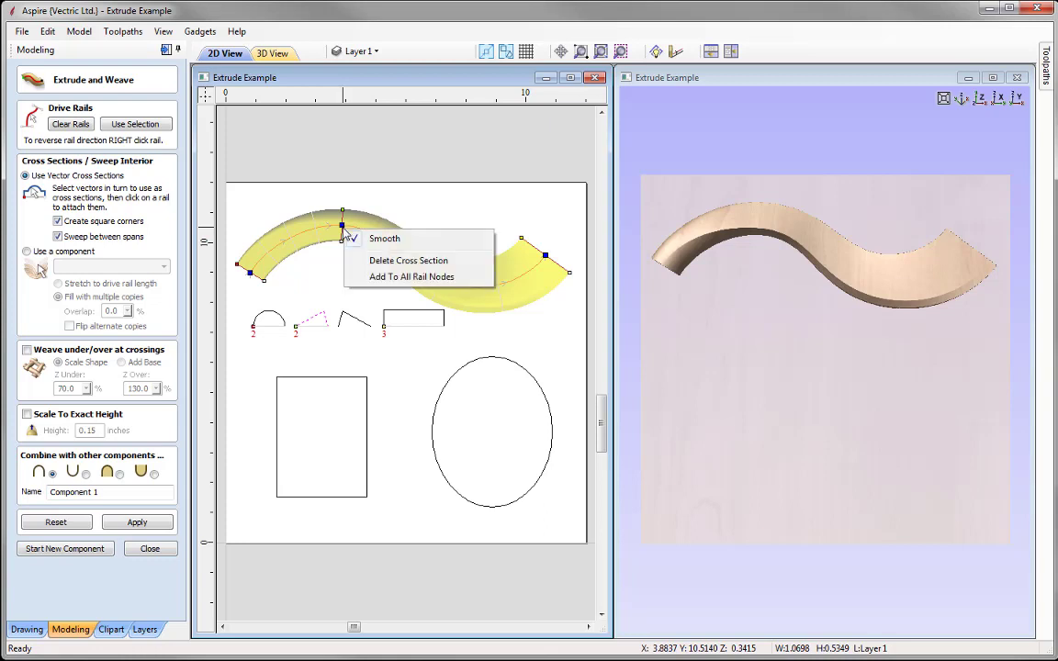
{"action": "left_click", "coordinate": [417, 266]}
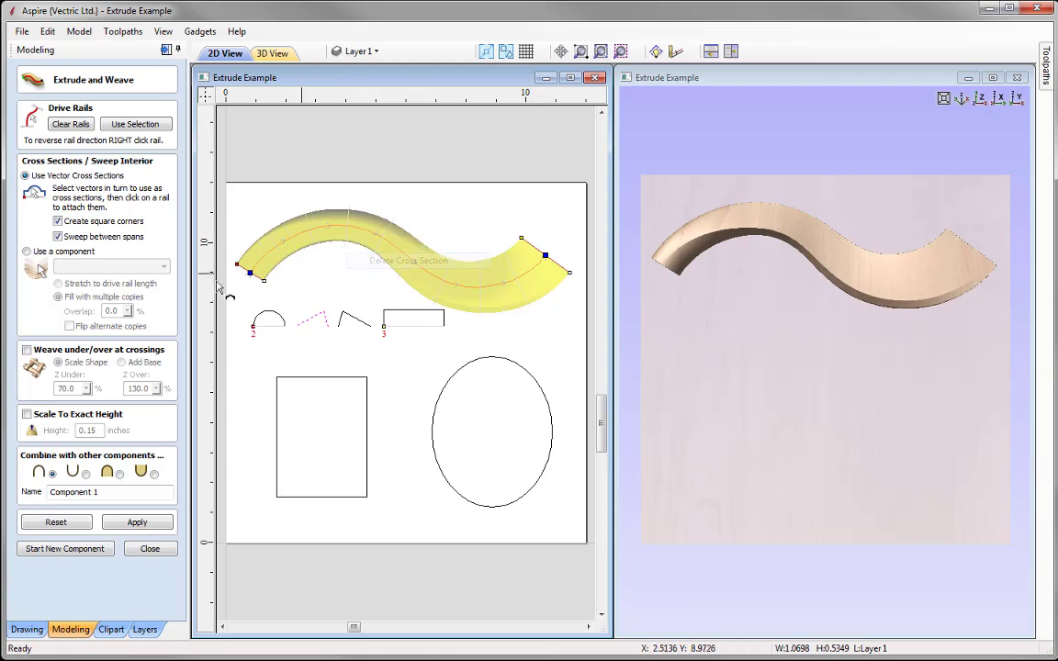
{"action": "left_click", "coordinate": [148, 526]}
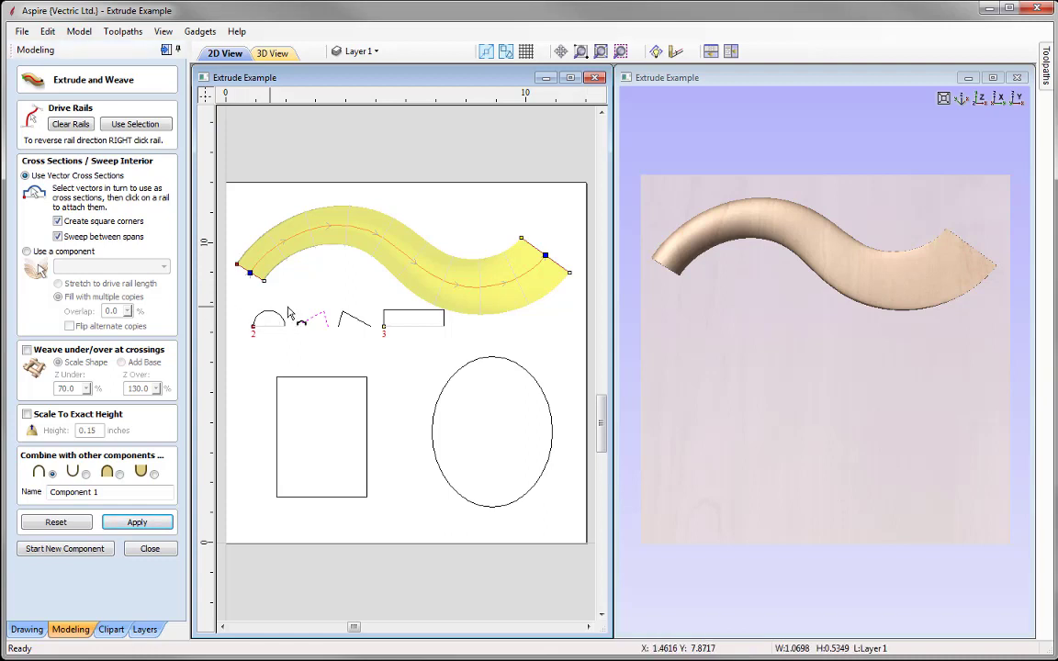
- Reverse the direction of the S-shaped drive rail and recompute the extrusion with the semicircle and rectangular cross sections
{"action": "right_click", "coordinate": [365, 238]}
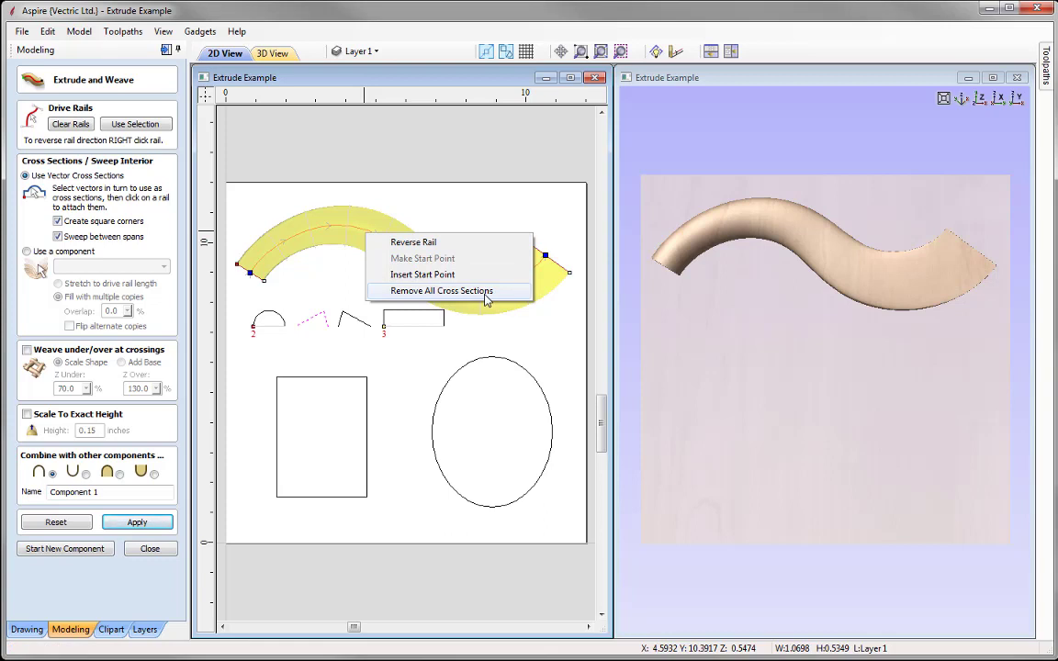
{"action": "left_click", "coordinate": [466, 243]}
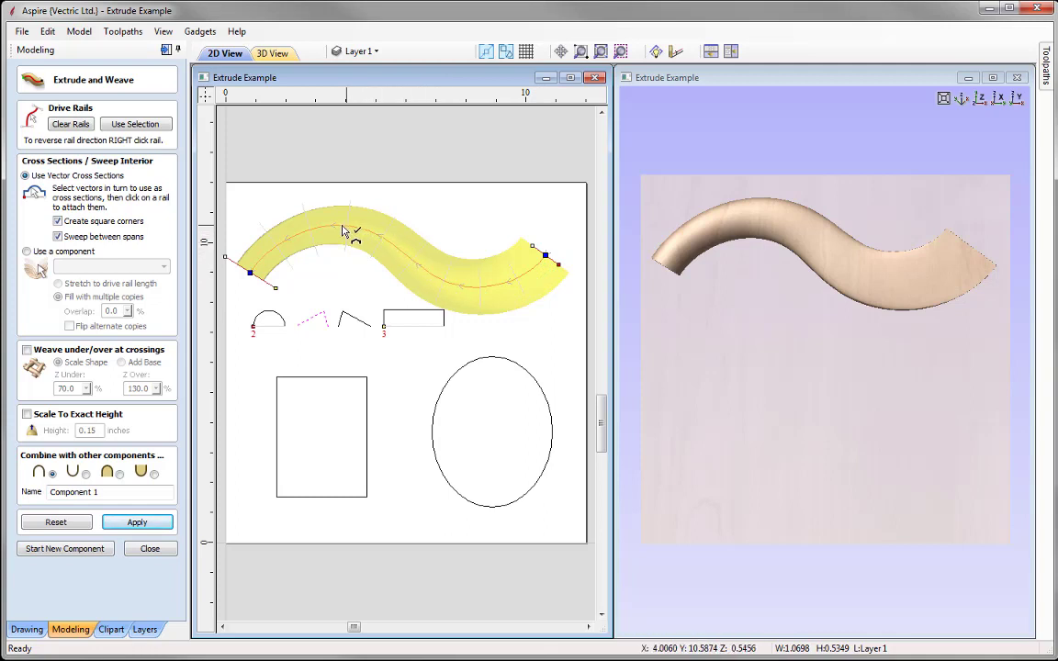
{"action": "left_click", "coordinate": [250, 272]}
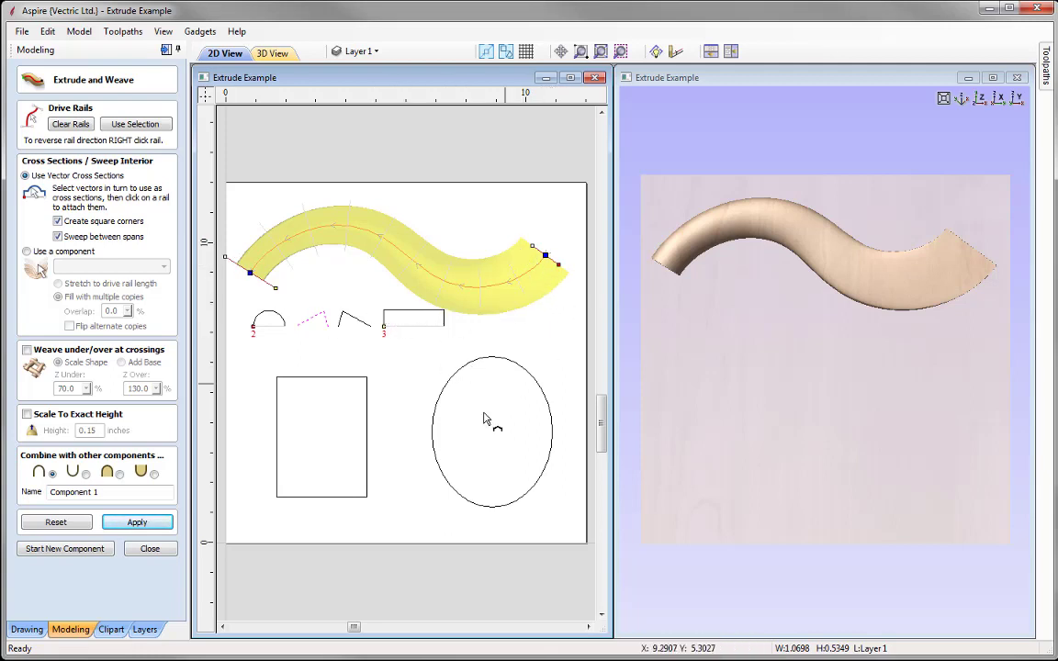
{"action": "left_click", "coordinate": [137, 521]}
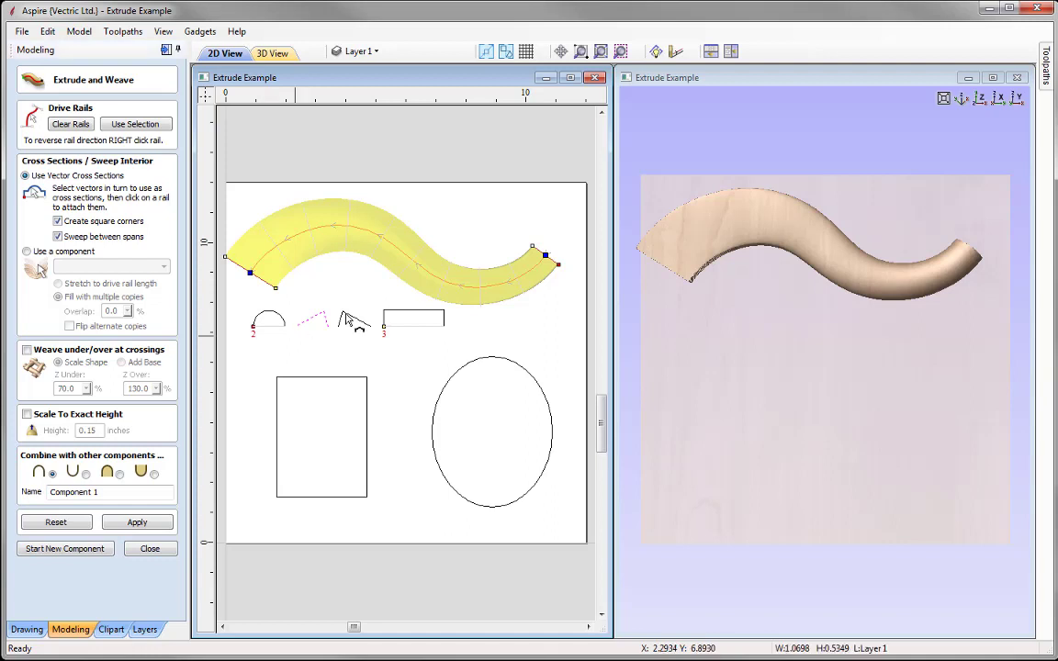
- Reverse the drive rail back to its original direction and recompute the extrusion
{"action": "right_click", "coordinate": [371, 237]}
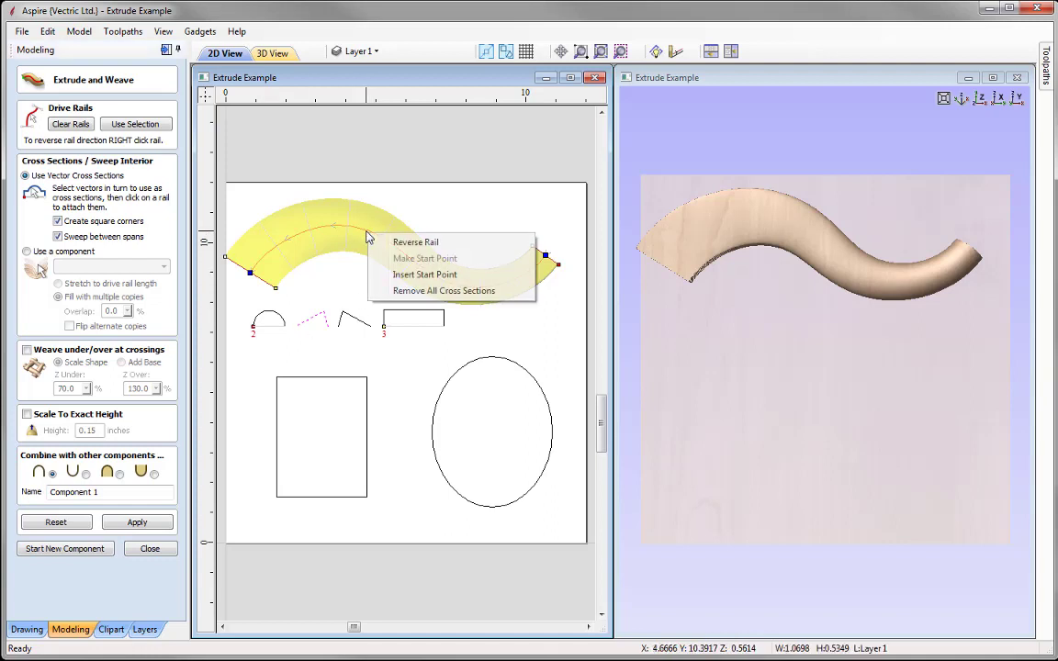
{"action": "left_click", "coordinate": [453, 244]}
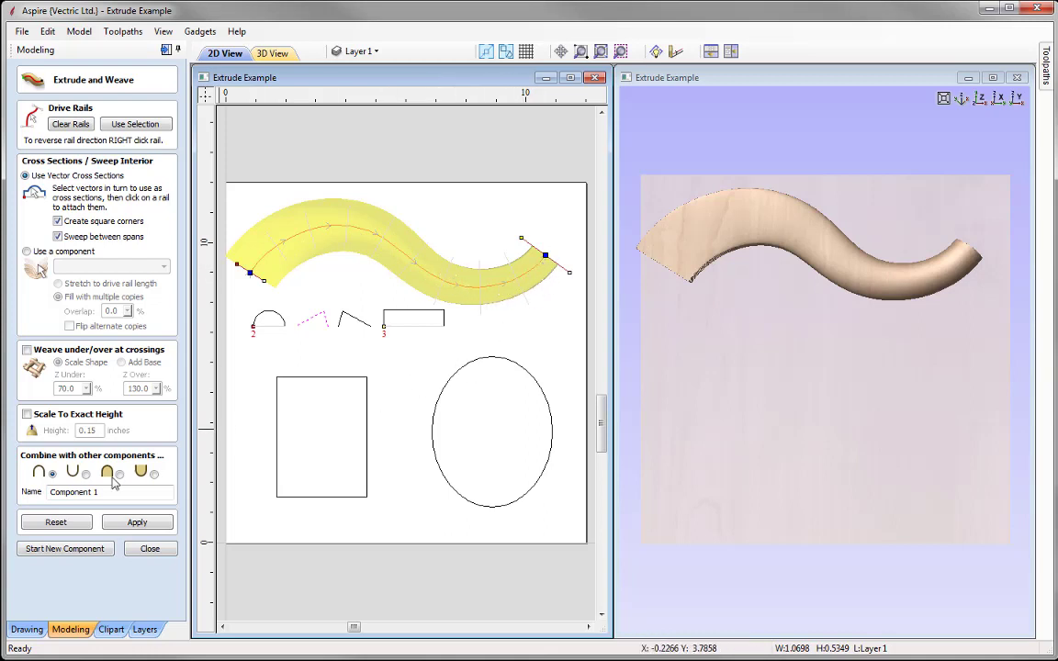
{"action": "left_click", "coordinate": [138, 523]}
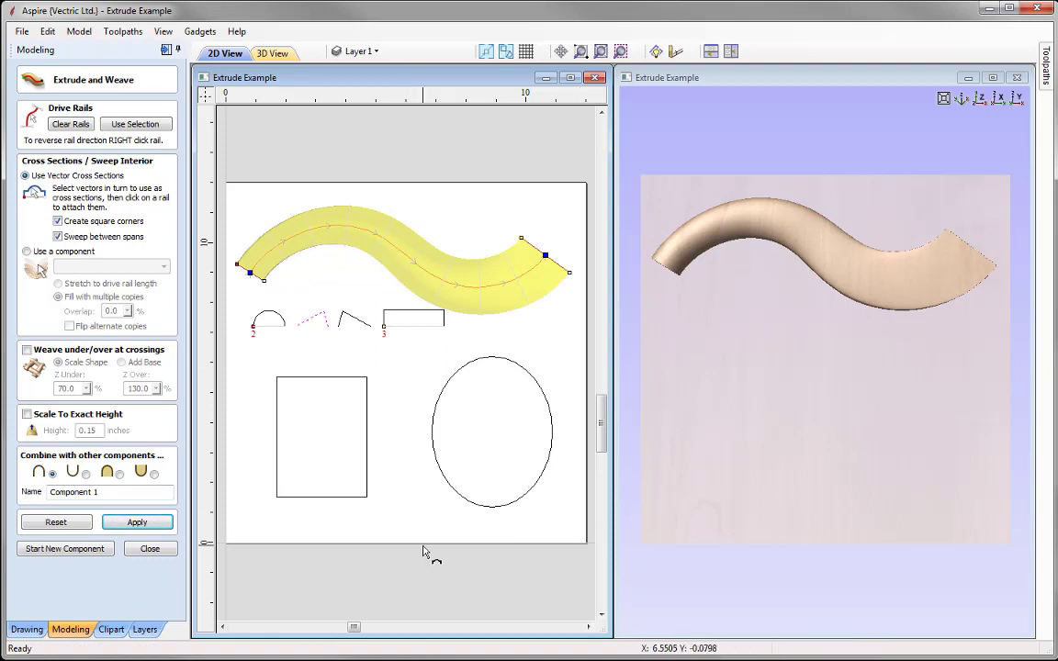
- Clear the drive rails, reassign the S-shaped curve as the rail and sweep only the angled profile beside the semicircle along it
{"action": "left_click", "coordinate": [72, 125]}
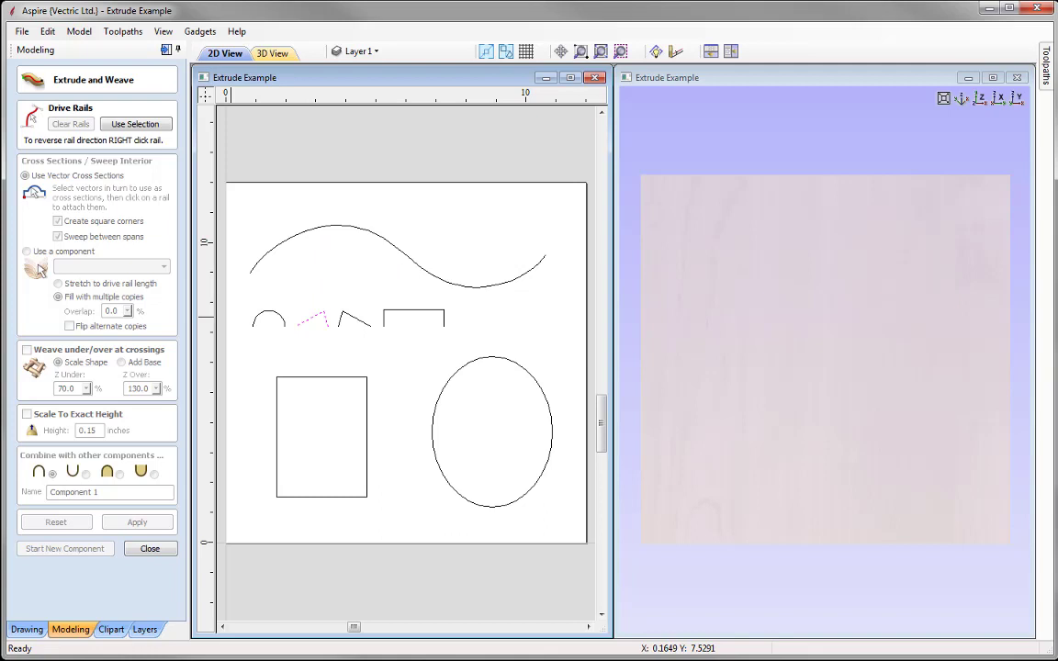
{"action": "left_click", "coordinate": [336, 232]}
{"action": "left_click", "coordinate": [116, 121]}
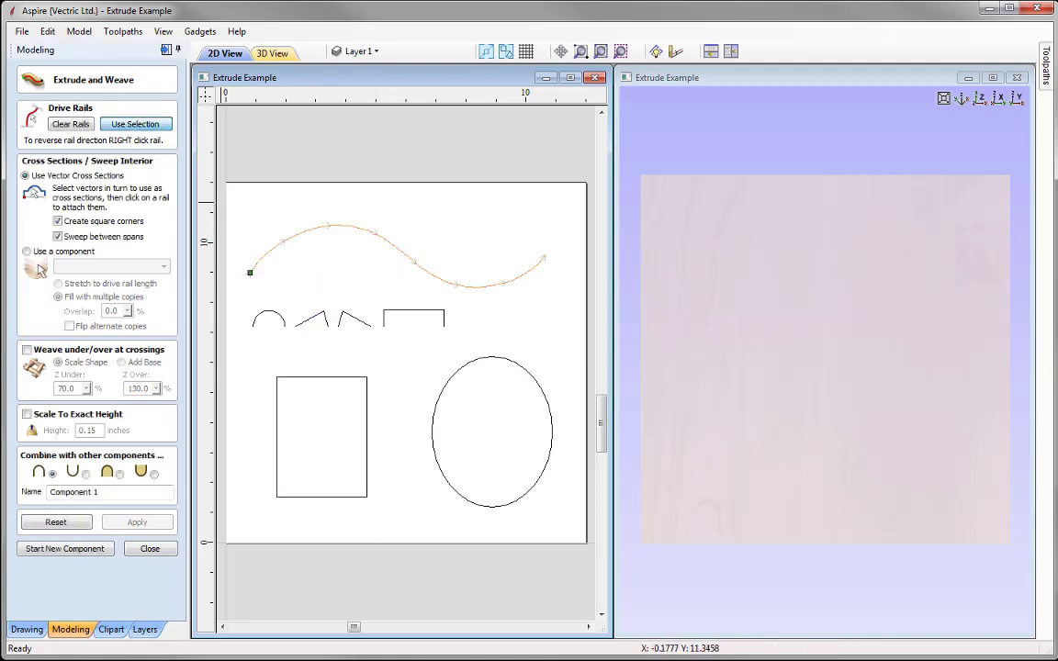
{"action": "left_click", "coordinate": [312, 317]}
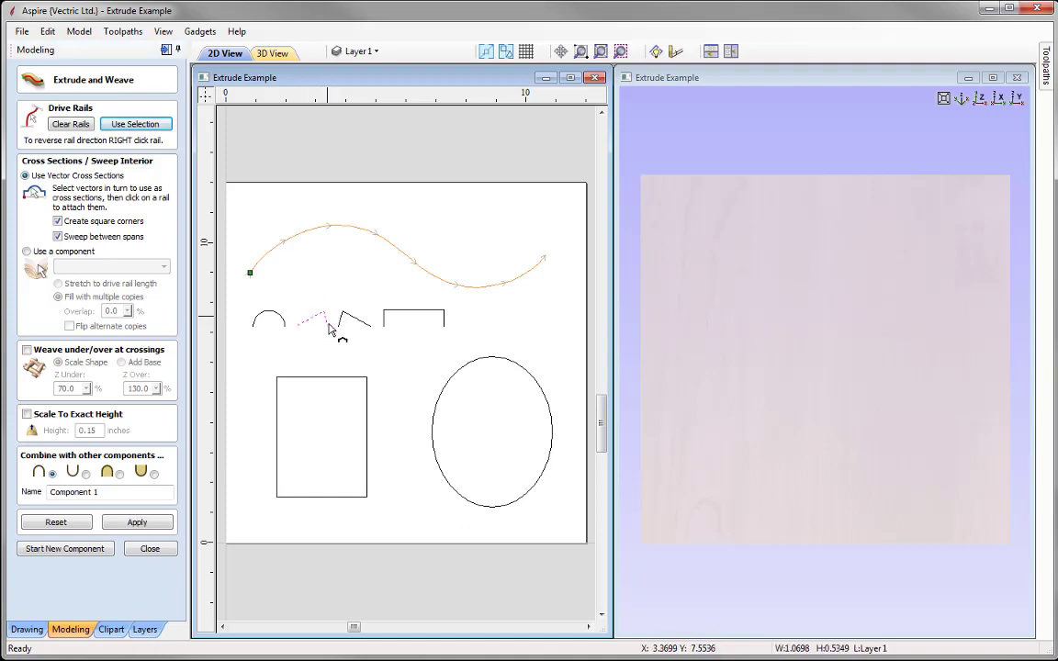
{"action": "left_click", "coordinate": [249, 275]}
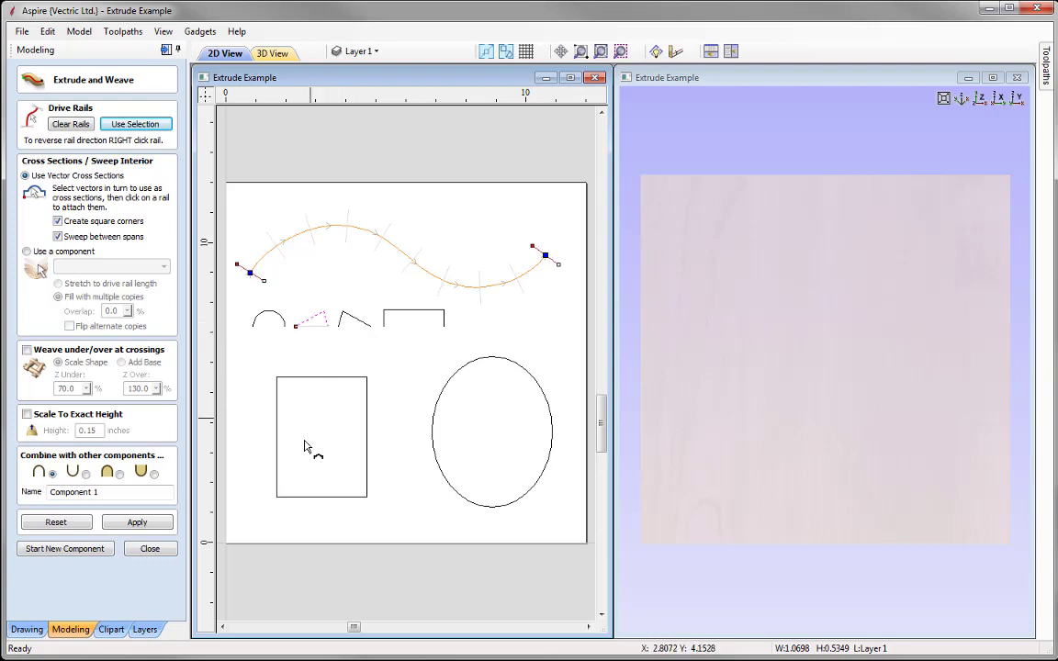
{"action": "left_click", "coordinate": [137, 523]}
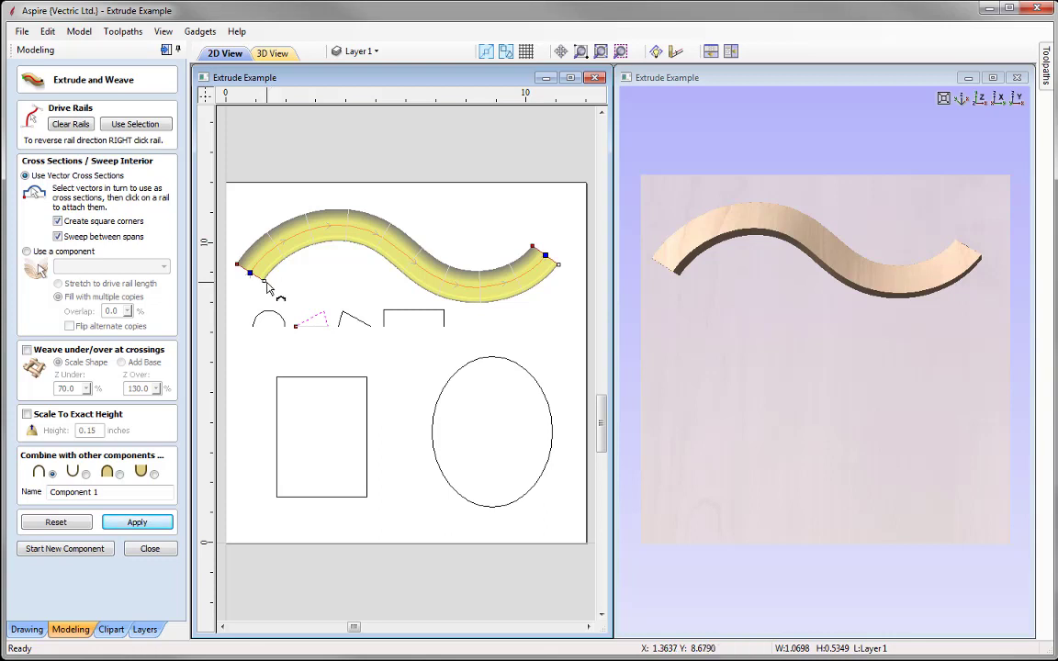
- Reverse the drive rail direction for the angled-profile sweep and recompute the extrusion
{"action": "left_click_drag", "start_coordinate": [708, 397], "coordinate": [732, 324]}
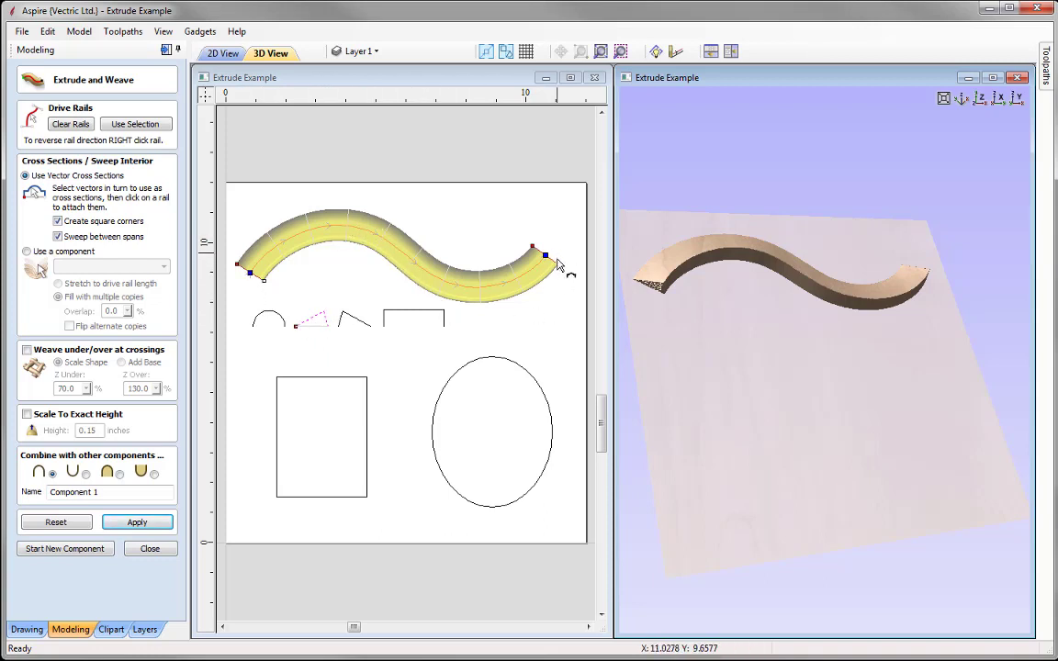
{"action": "right_click", "coordinate": [397, 249]}
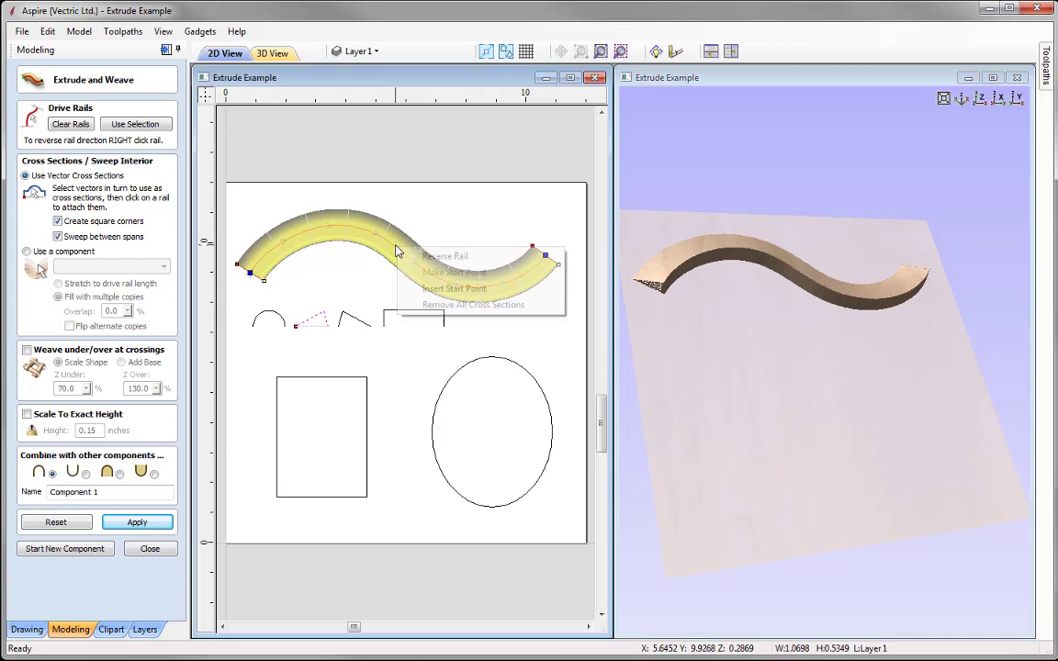
{"action": "left_click", "coordinate": [445, 257]}
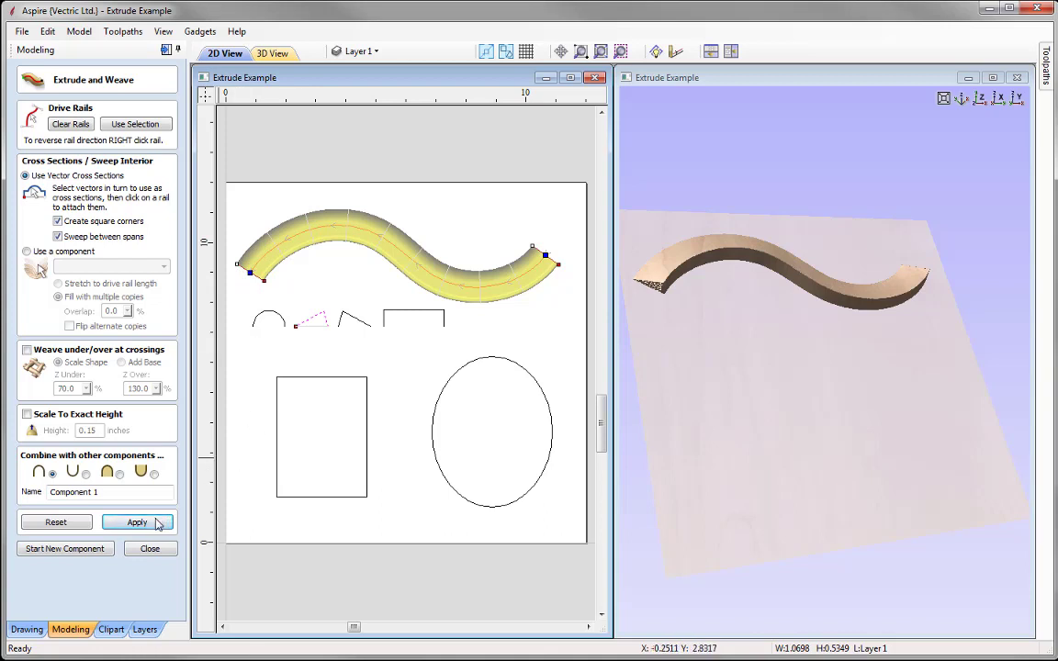
{"action": "left_click", "coordinate": [137, 522]}
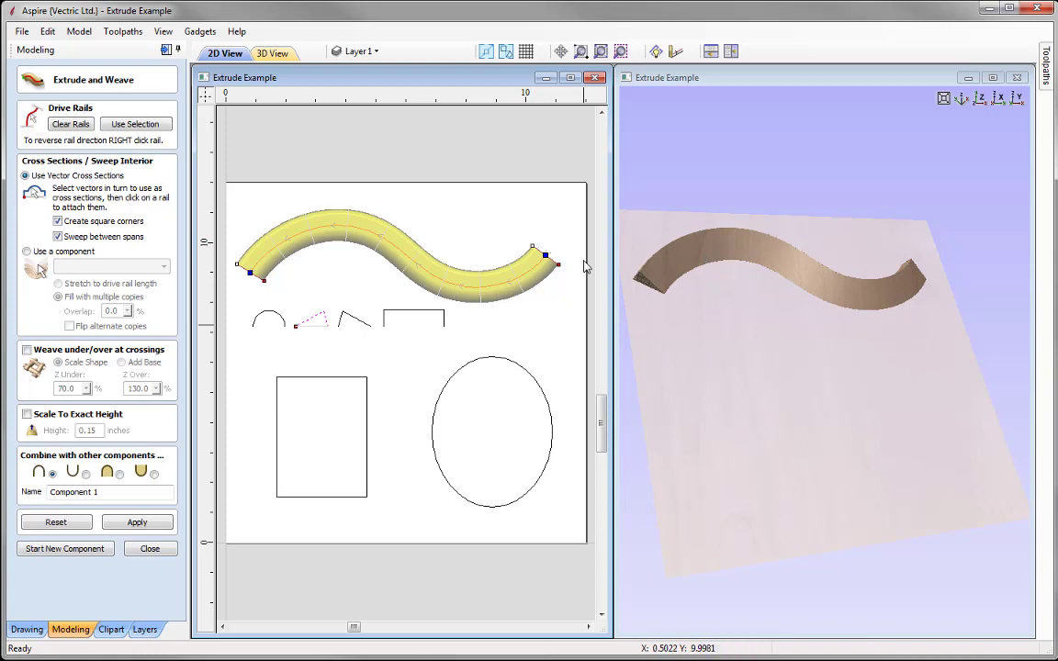
- Reverse the drive rail back and recompute the extrusion with the single angled profile
{"action": "right_click", "coordinate": [378, 240]}
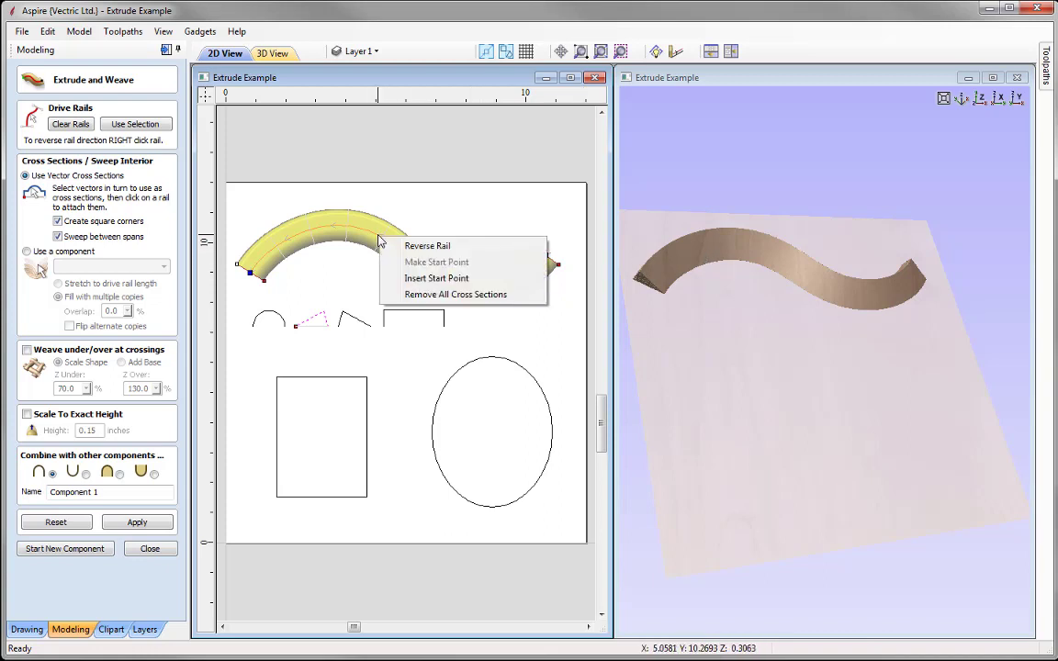
{"action": "left_click", "coordinate": [431, 246]}
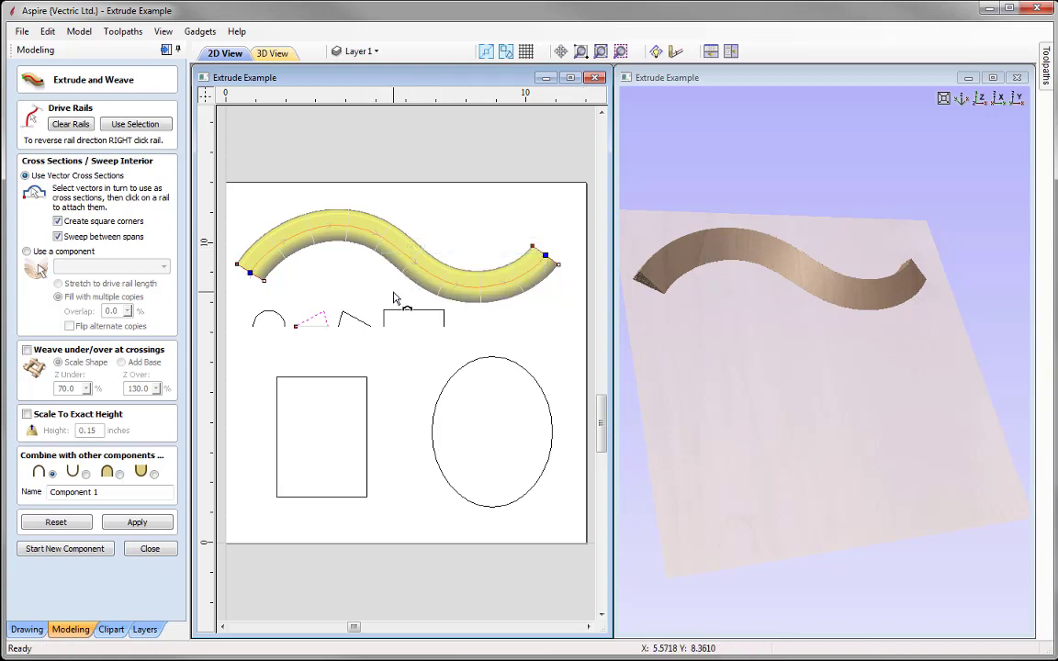
{"action": "left_click", "coordinate": [136, 522]}
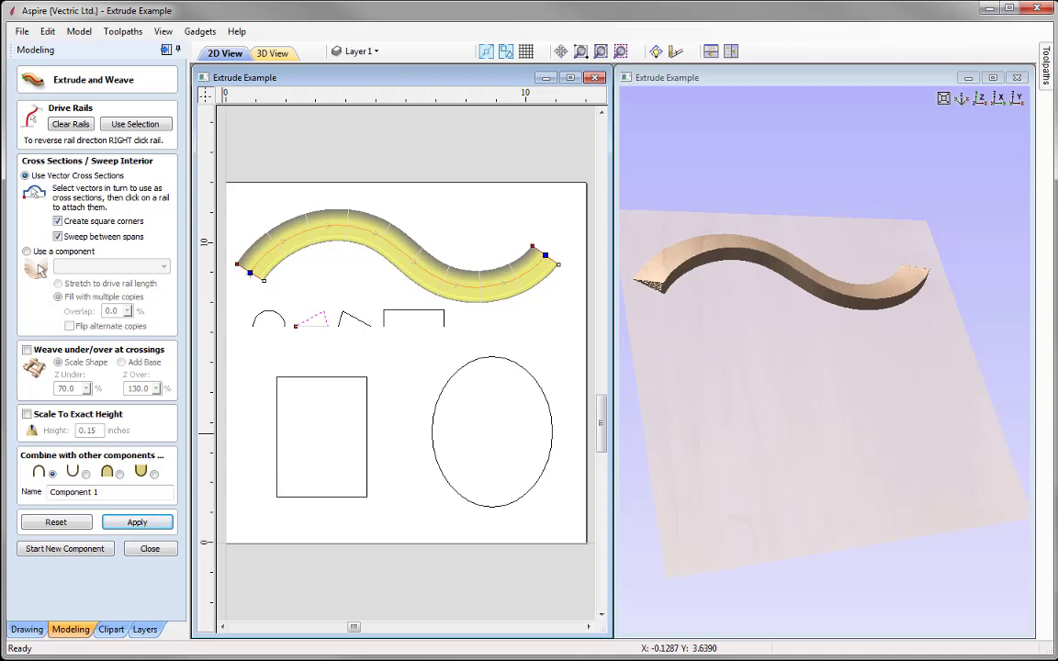
- Attach the mirrored angled profile beside the rectangular one to the far end of the rail and recompute the extrusion
{"action": "left_click", "coordinate": [360, 332]}
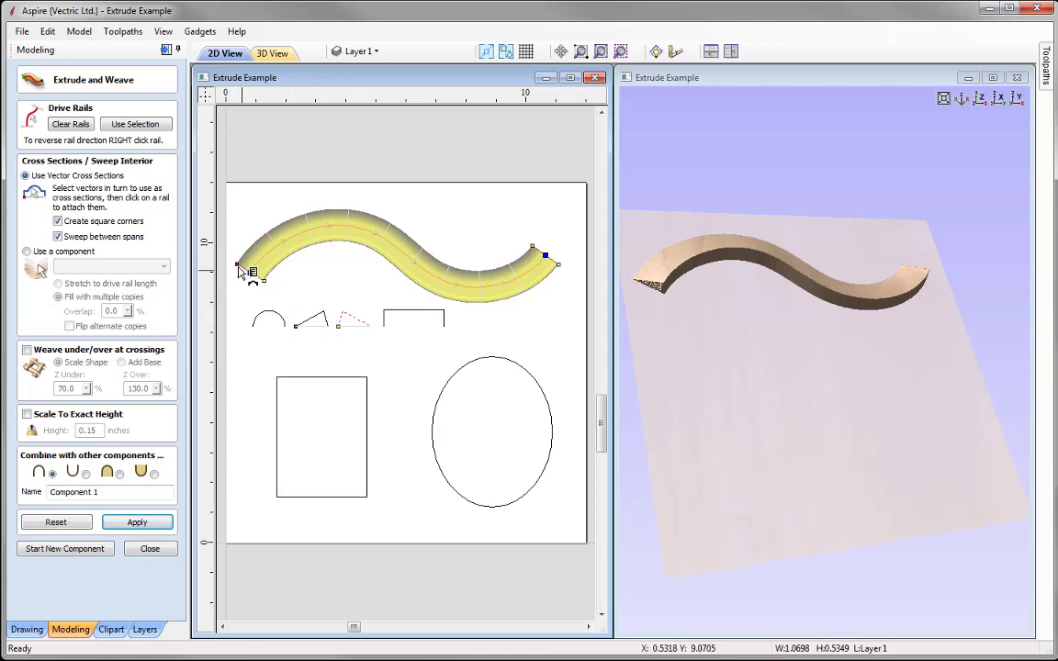
{"action": "left_click", "coordinate": [138, 522]}
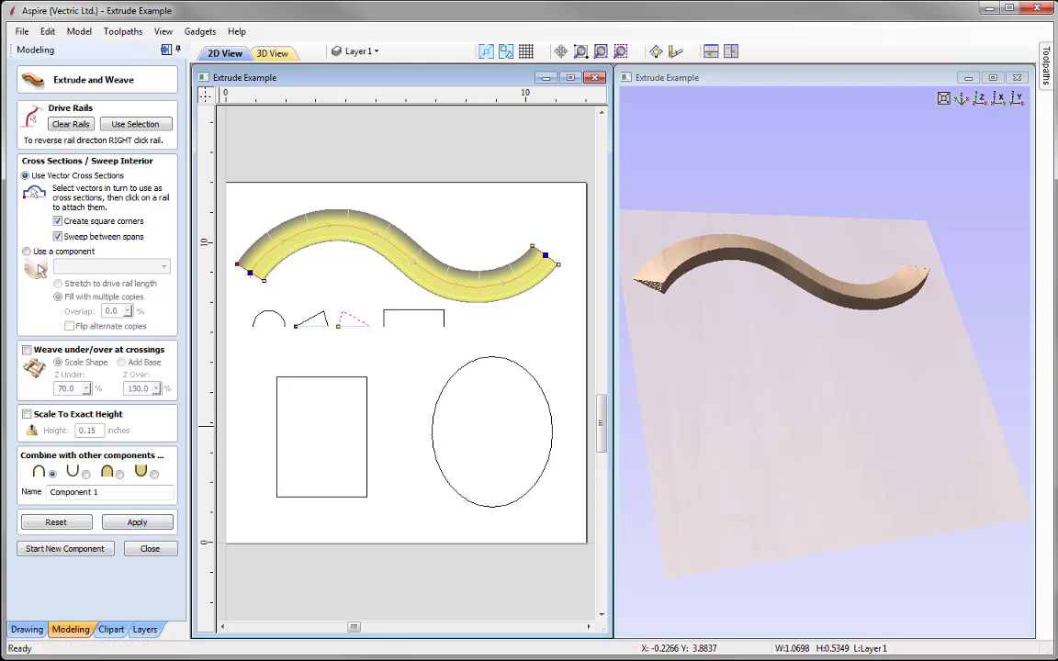
- Examine the extrusion in 3D from several angles, comparing the profile at each end and the transition between them
{"action": "mouse_move", "coordinate": [798, 386]}
{"action": "left_mouse_down"}
{"action": "mouse_move", "coordinate": [807, 380]}
{"action": "mouse_move", "coordinate": [760, 383]}
{"action": "mouse_move", "coordinate": [838, 371]}
{"action": "mouse_move", "coordinate": [769, 412]}
{"action": "mouse_move", "coordinate": [780, 383]}
{"action": "mouse_move", "coordinate": [805, 406]}
{"action": "mouse_move", "coordinate": [786, 421]}
{"action": "mouse_move", "coordinate": [797, 402]}
{"action": "left_mouse_up"}
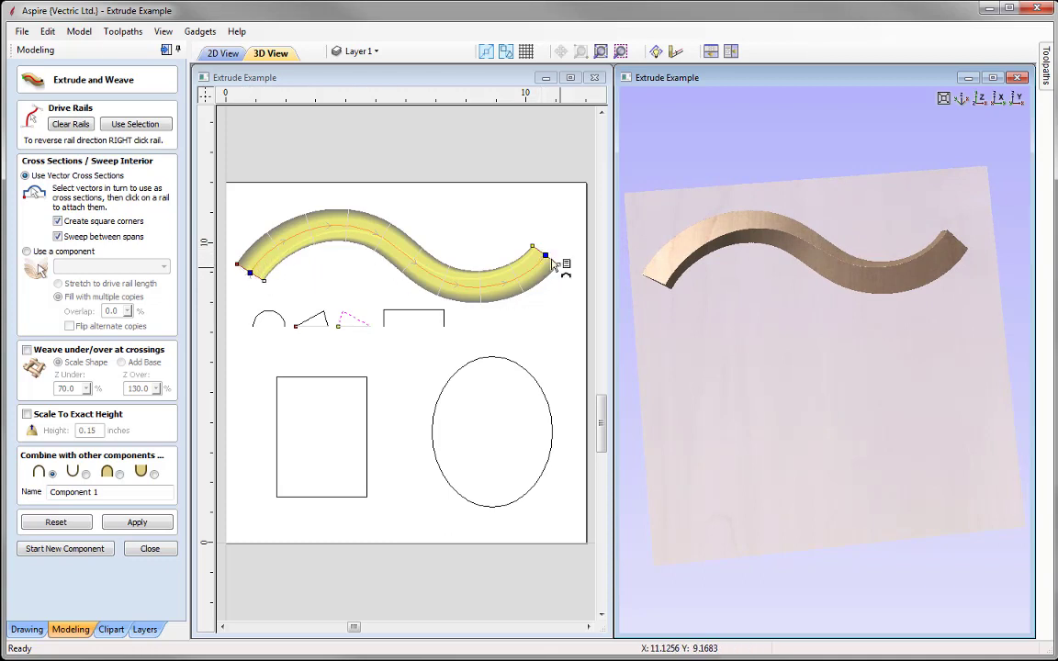
{"action": "left_click_drag", "start_coordinate": [894, 327], "coordinate": [905, 324]}
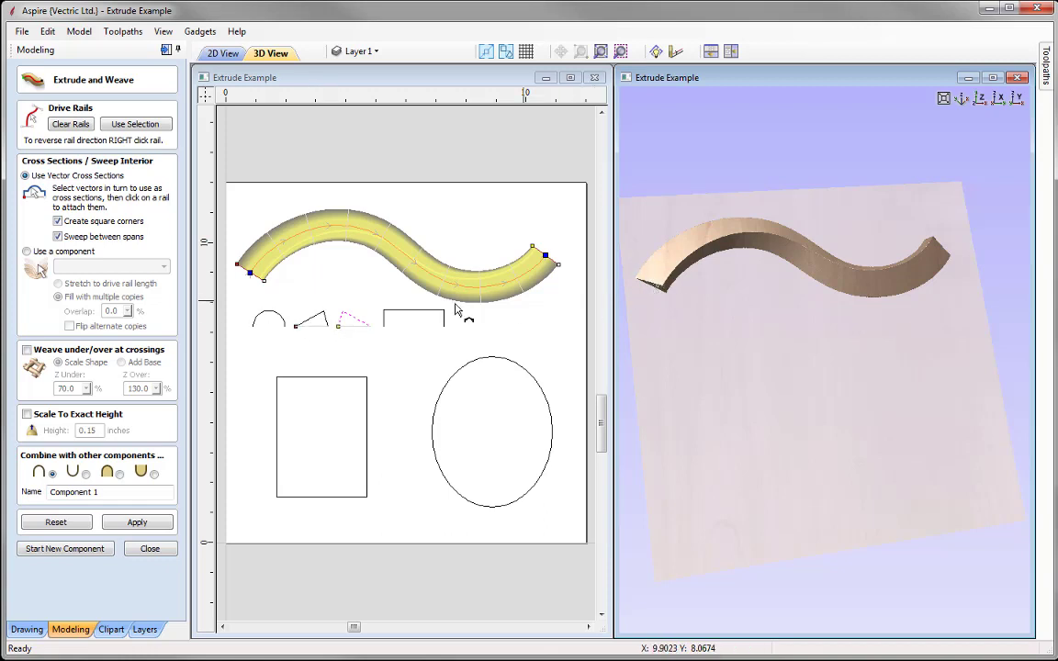
{"action": "left_click_drag", "start_coordinate": [746, 289], "coordinate": [892, 280]}
{"action": "left_click_drag", "start_coordinate": [977, 333], "coordinate": [973, 421]}
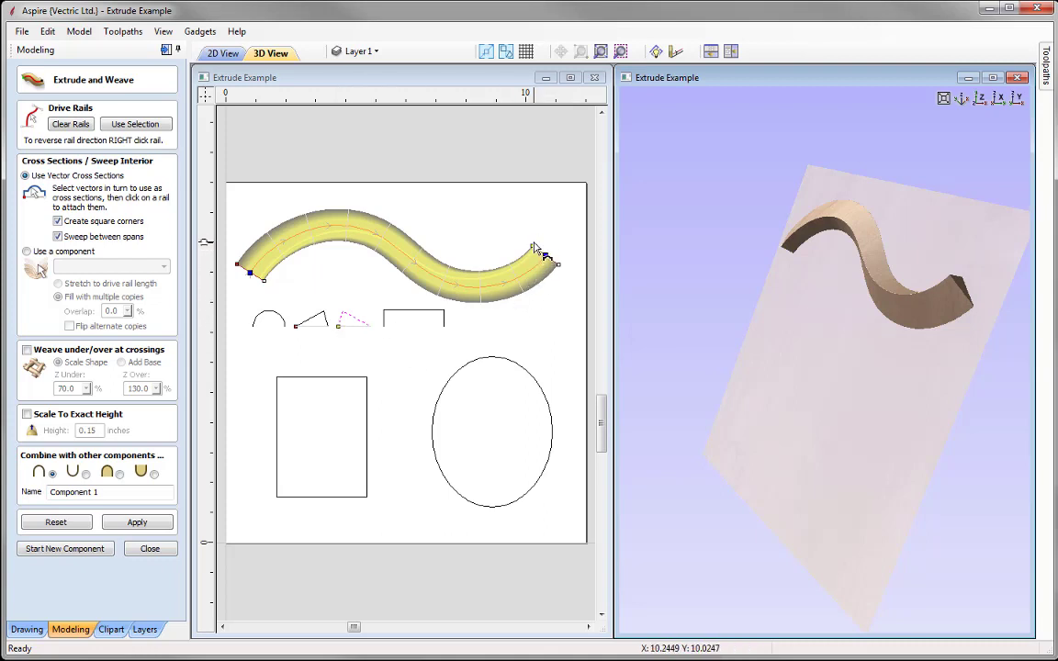
{"action": "left_click_drag", "start_coordinate": [888, 301], "coordinate": [945, 323]}
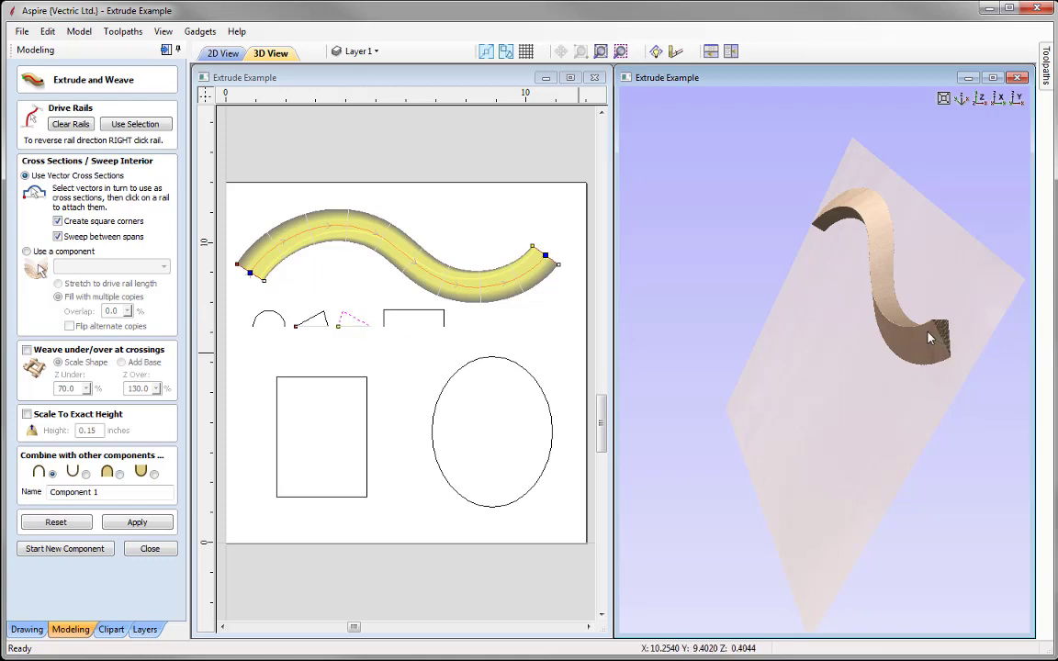
{"action": "left_click_drag", "start_coordinate": [949, 387], "coordinate": [915, 311]}
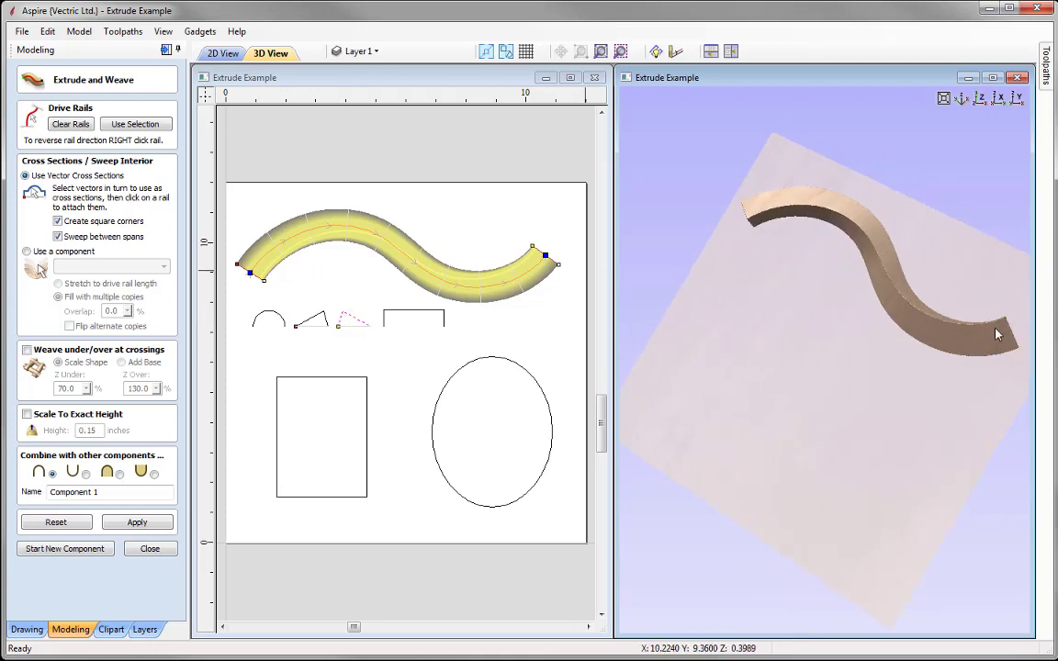
{"action": "left_click_drag", "start_coordinate": [842, 400], "coordinate": [769, 331]}
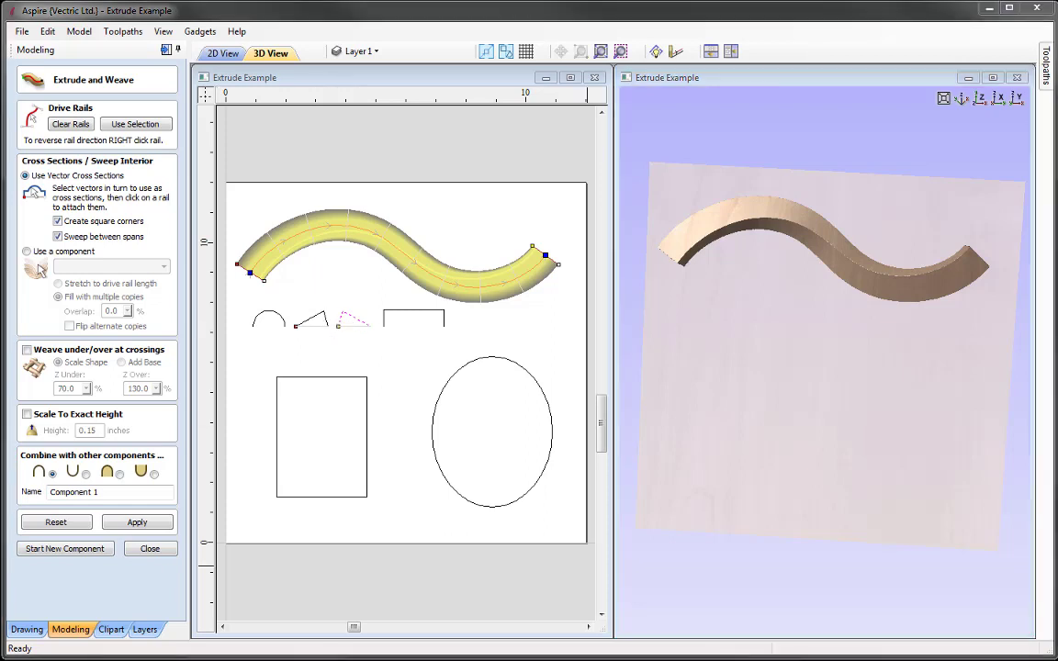
- Recompute the extrusion with Sweep between spans turned off, and recompute it with the option turned back on
{"action": "left_click", "coordinate": [75, 238]}
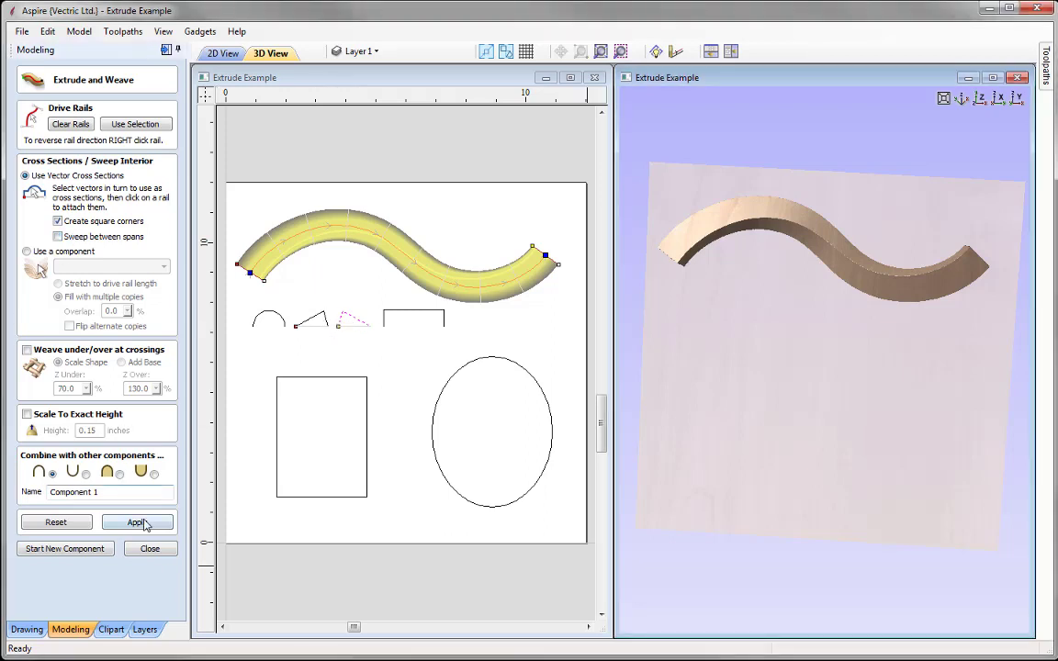
{"action": "left_click", "coordinate": [137, 523]}
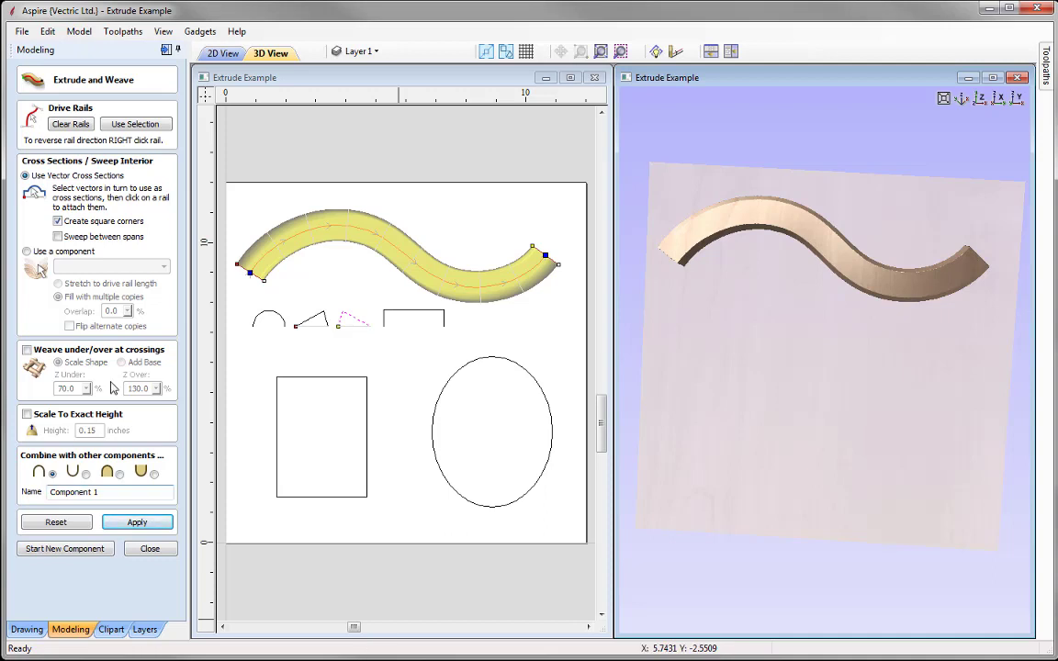
{"action": "left_click", "coordinate": [58, 236]}
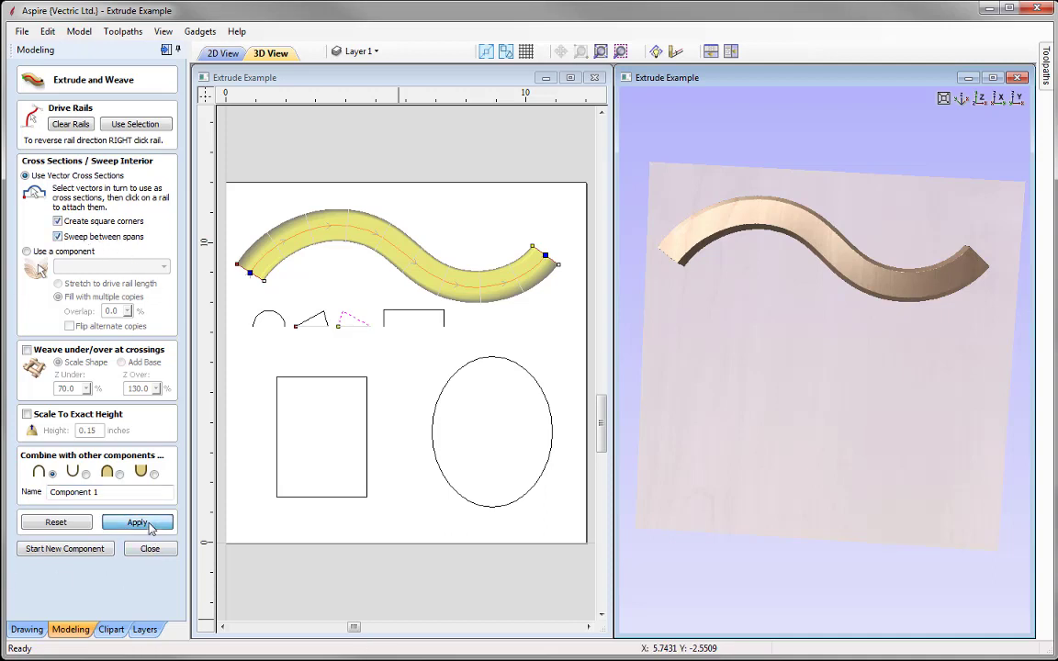
{"action": "left_click", "coordinate": [138, 522]}
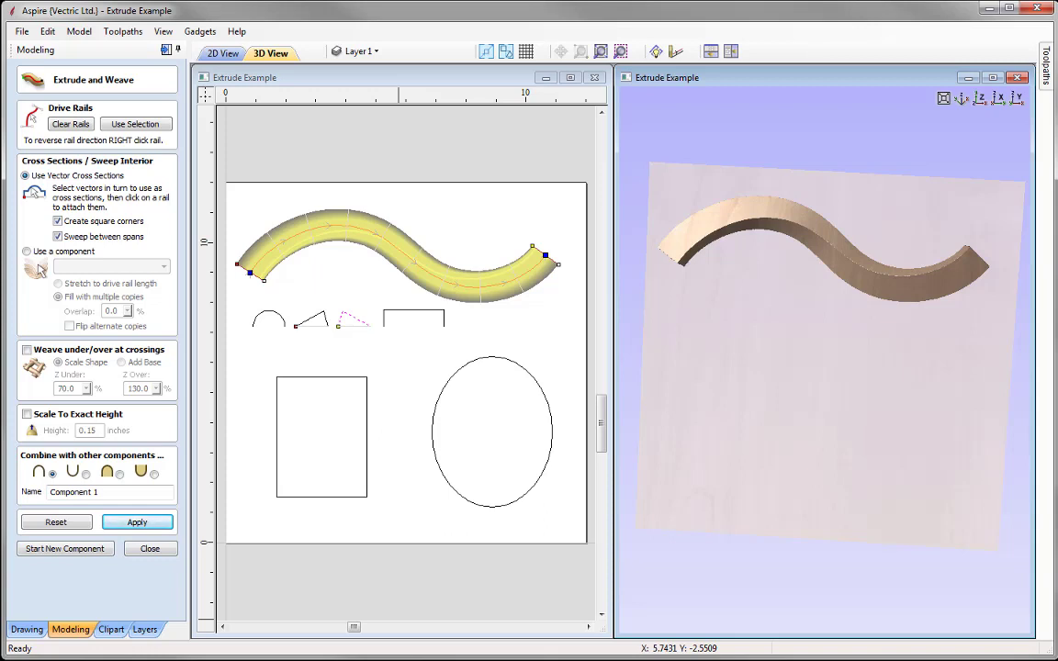
- Attach the rectangular cross section to the middle of the S-shaped rail and recompute the extrusion
{"action": "left_click", "coordinate": [418, 313]}
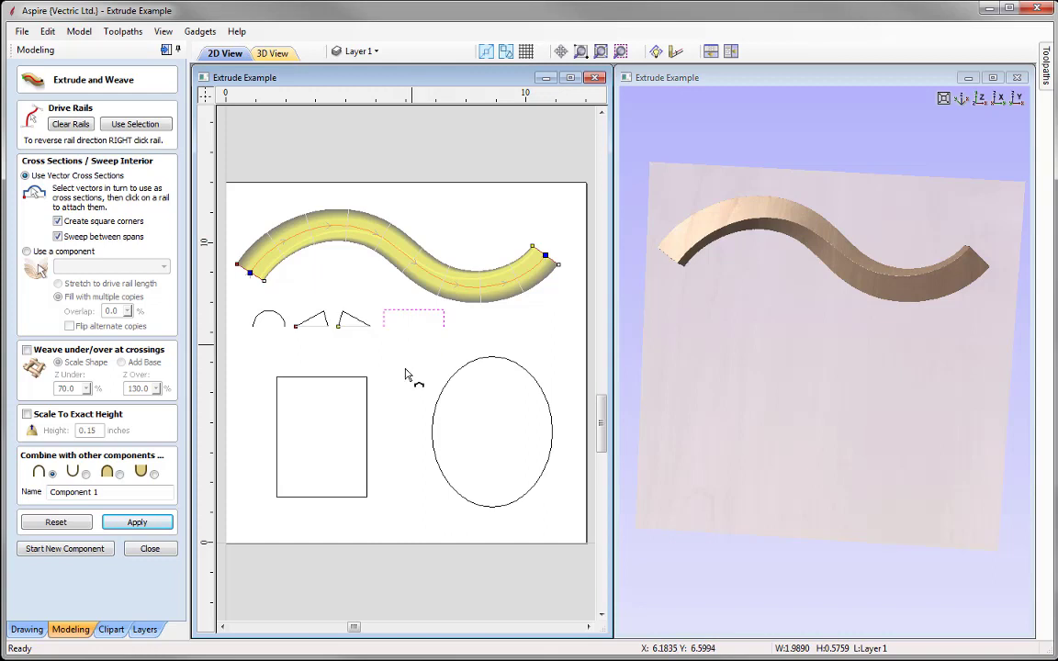
{"action": "left_click", "coordinate": [395, 247]}
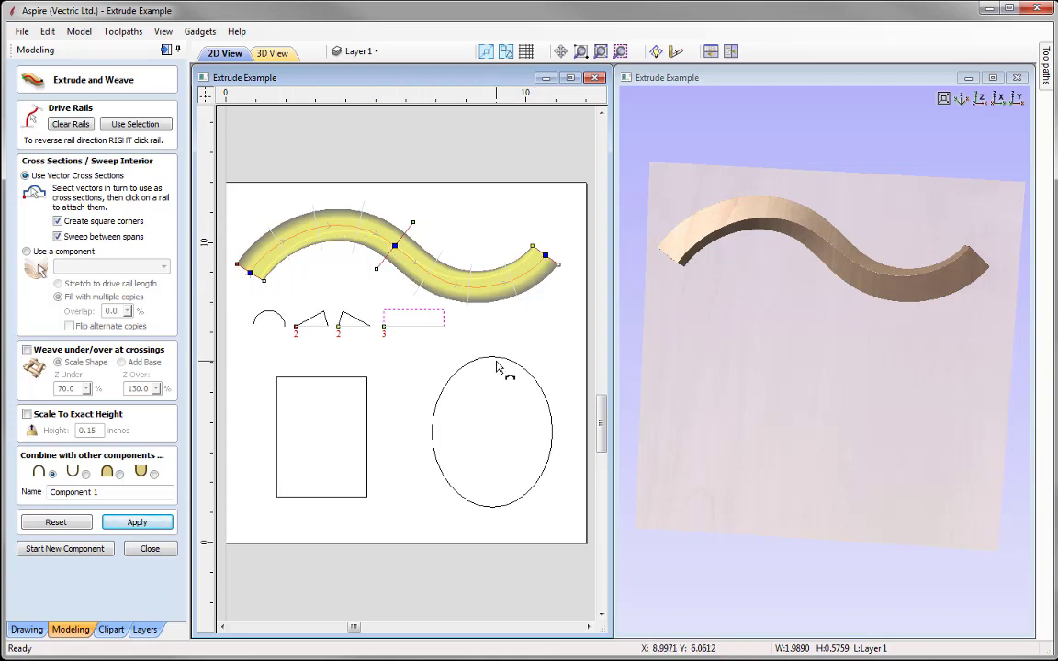
{"action": "left_click", "coordinate": [384, 328]}
{"action": "left_click", "coordinate": [143, 524]}
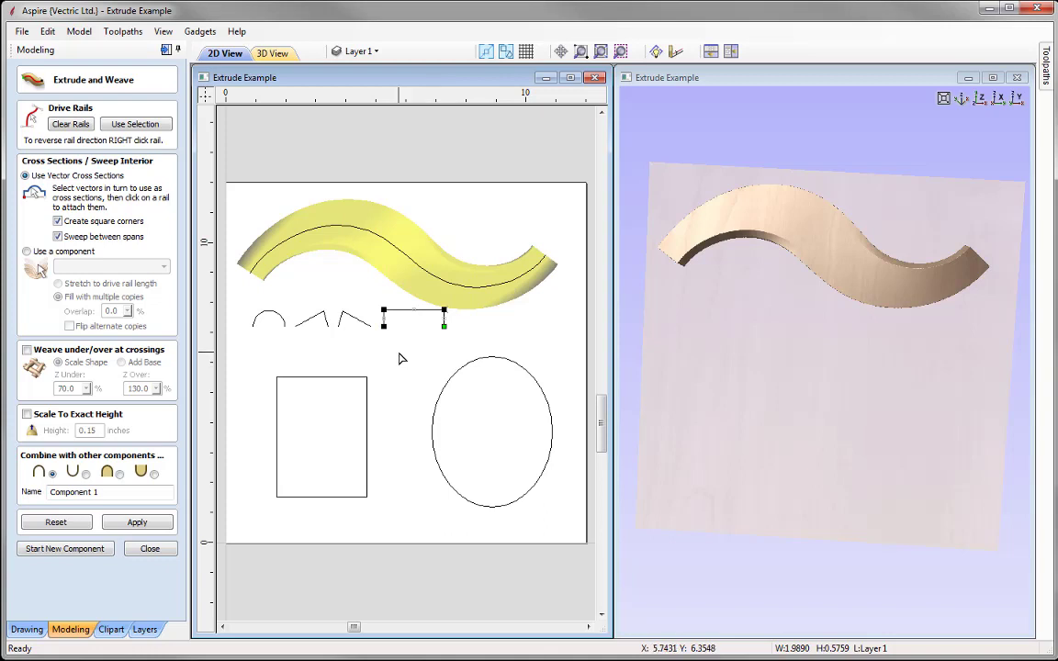
- Reshape the first bend of the S-shaped rail curve by moving its upper node and rotating its tangent handles steeply
{"action": "left_click", "coordinate": [388, 242]}
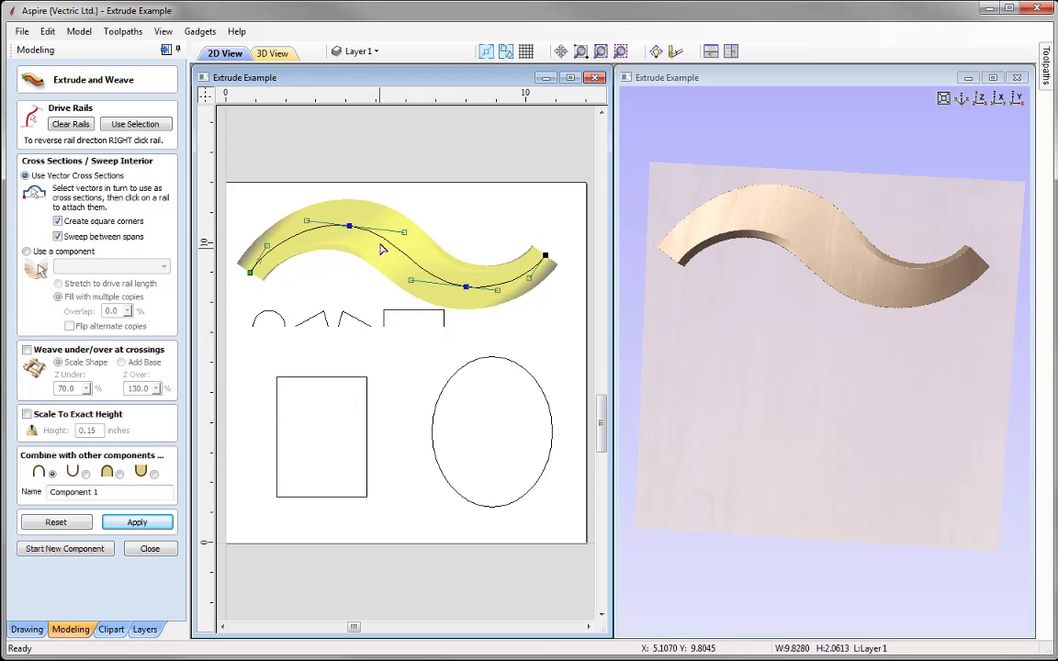
{"action": "left_click_drag", "start_coordinate": [348, 224], "coordinate": [360, 206]}
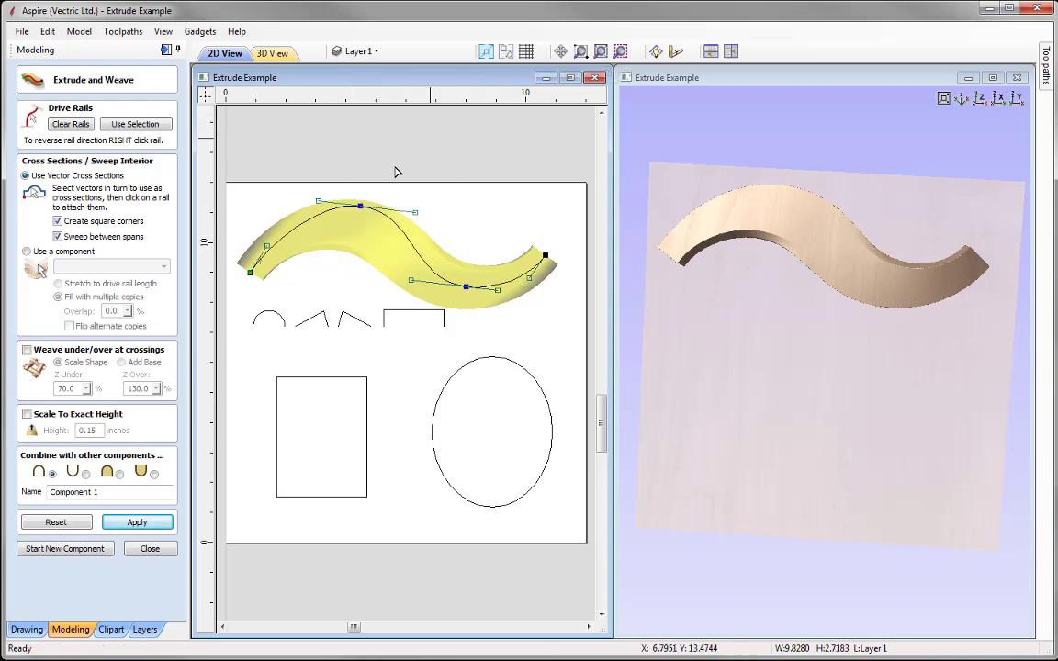
{"action": "left_click_drag", "start_coordinate": [414, 212], "coordinate": [338, 271]}
{"action": "left_click_drag", "start_coordinate": [365, 209], "coordinate": [370, 232]}
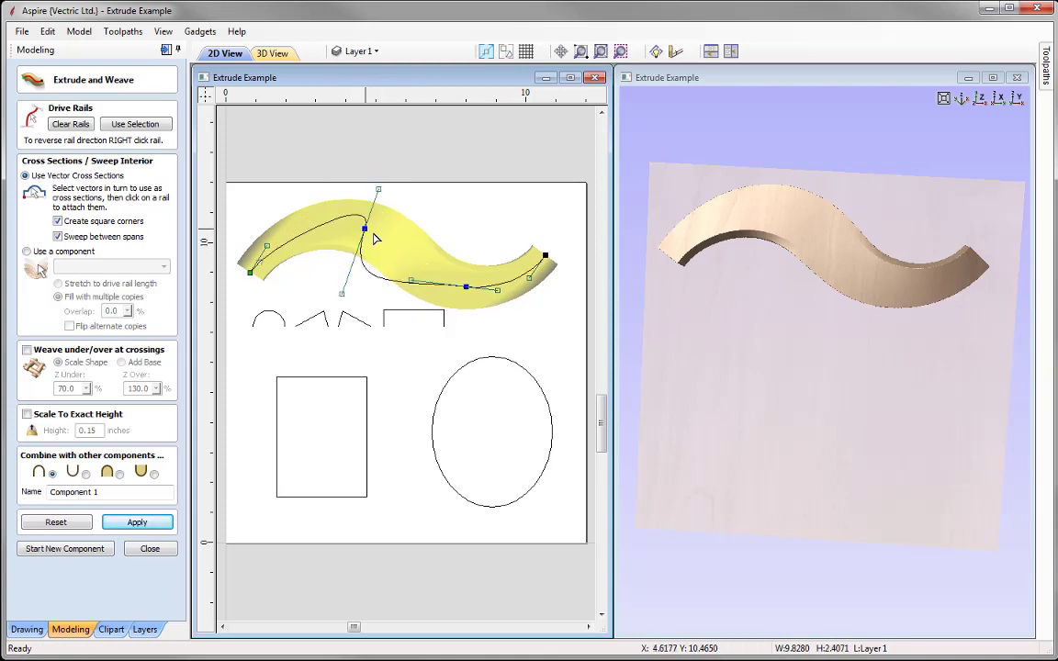
- Delete the lower node of the rail curve and adjust the remaining tangent handles to round out its second half
{"action": "right_click", "coordinate": [467, 286]}
{"action": "left_click", "coordinate": [496, 277]}
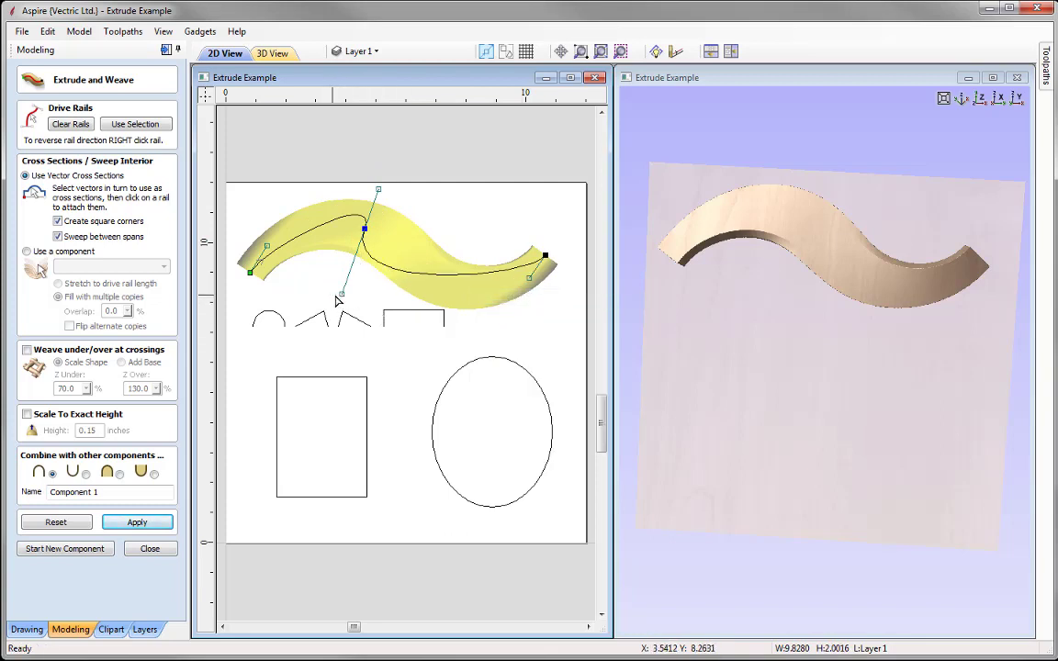
{"action": "left_click_drag", "start_coordinate": [341, 294], "coordinate": [329, 288]}
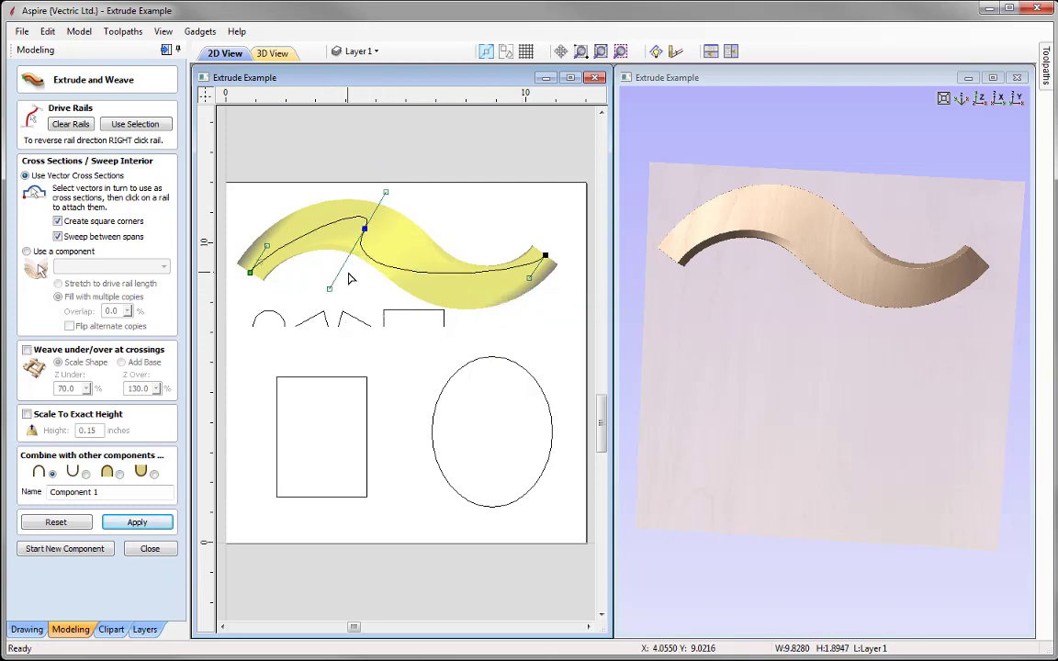
{"action": "left_click_drag", "start_coordinate": [529, 278], "coordinate": [501, 301]}
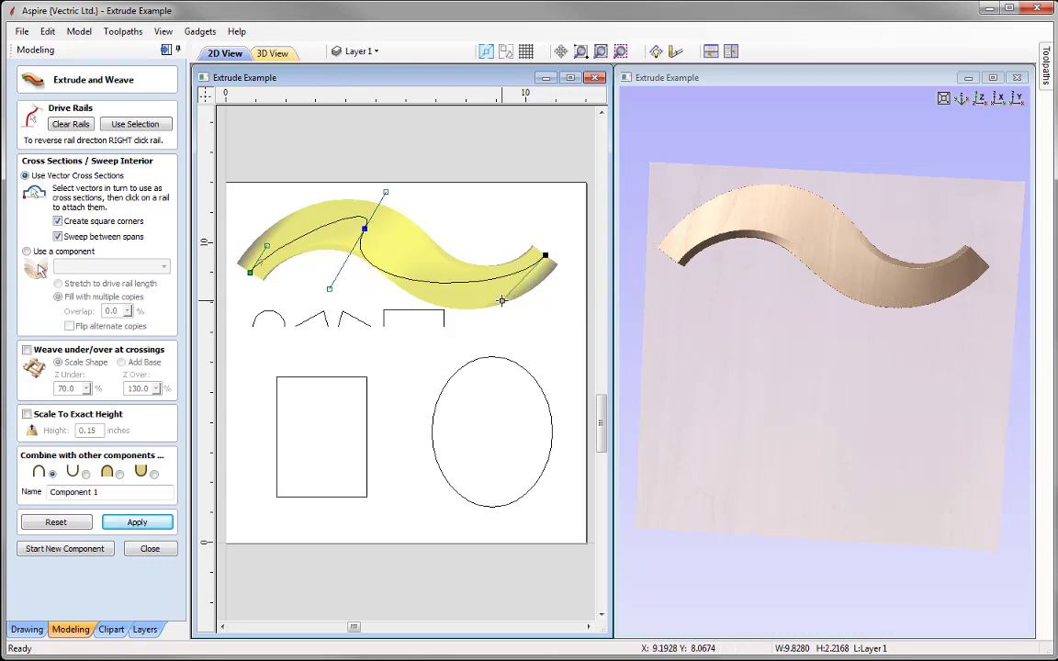
- Add two points to the mirrored angled profile and move them into a double-peaked shape about 0.88 inches high
{"action": "left_click", "coordinate": [357, 321]}
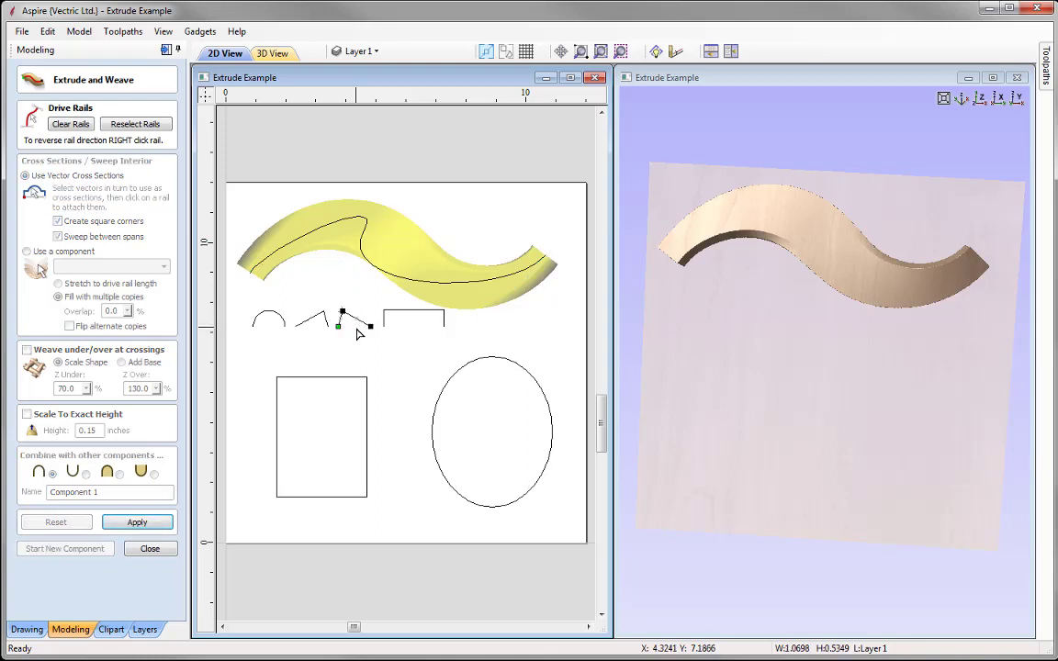
{"action": "scroll", "coordinate": [359, 324], "scroll_direction": "up", "scroll_amount": 2}
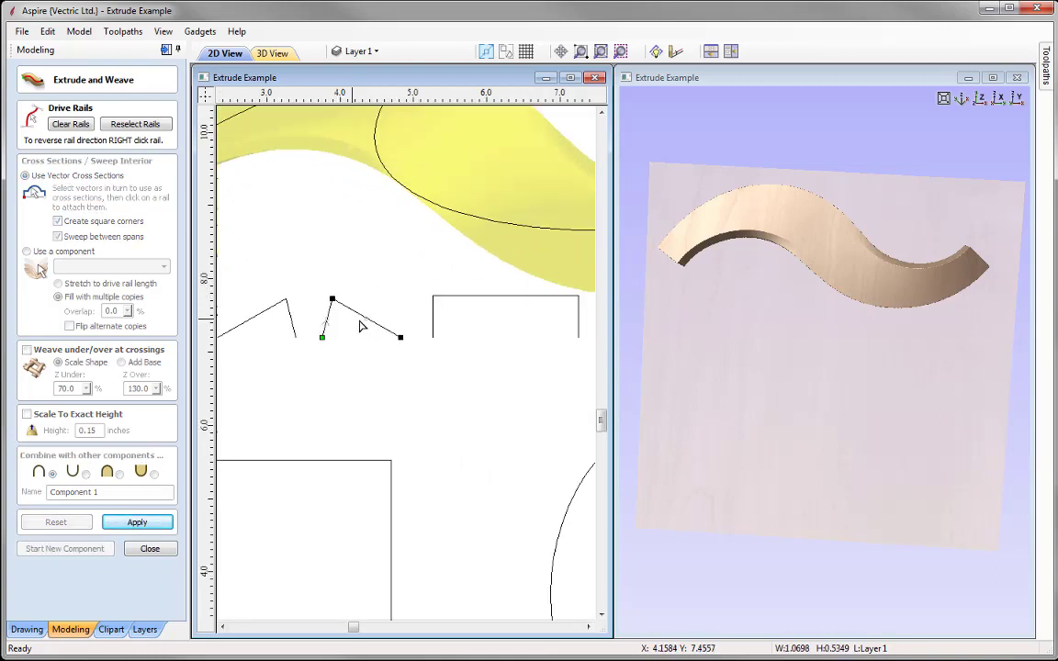
{"action": "mouse_move", "coordinate": [364, 321]}
{"action": "left_mouse_down"}
{"action": "mouse_move", "coordinate": [399, 275]}
{"action": "mouse_move", "coordinate": [361, 301]}
{"action": "mouse_move", "coordinate": [362, 315]}
{"action": "left_mouse_up"}
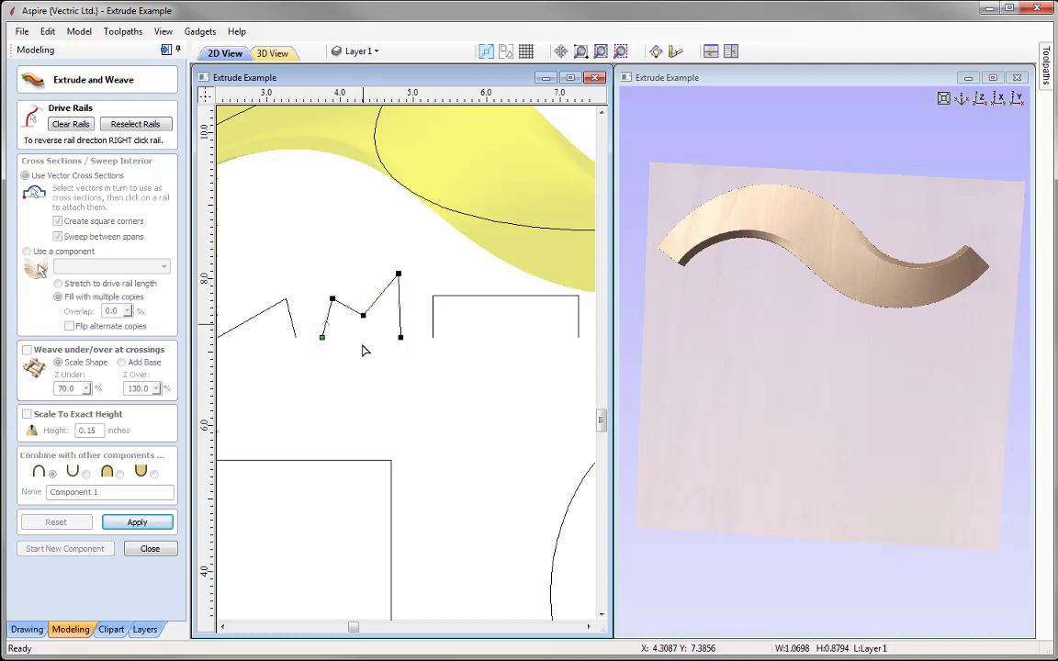
{"action": "left_click", "coordinate": [601, 52]}
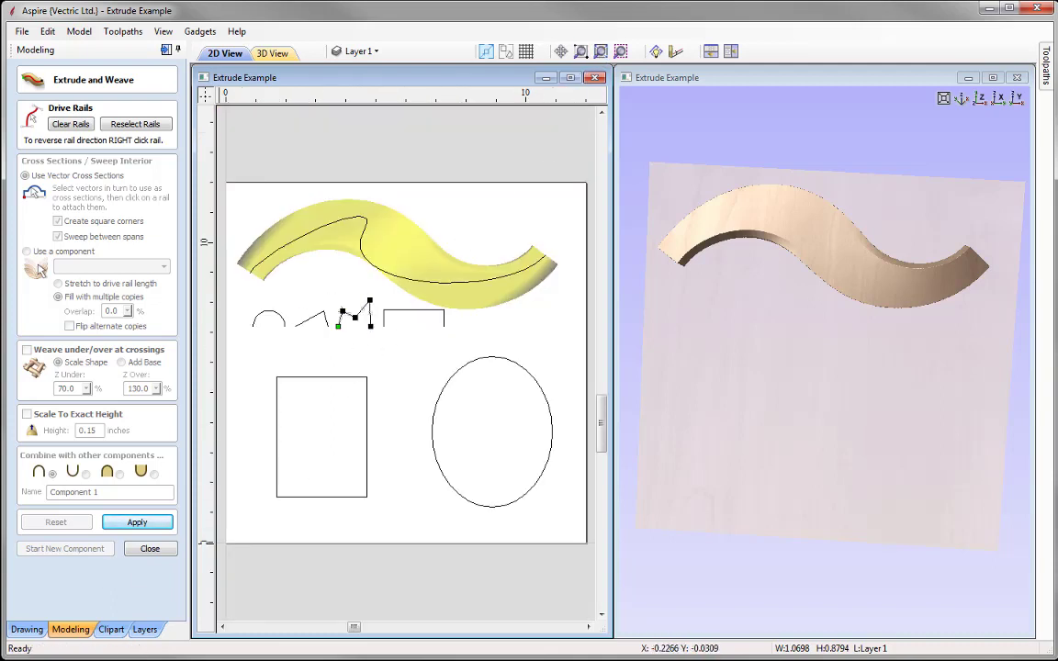
{"action": "left_click", "coordinate": [401, 401]}
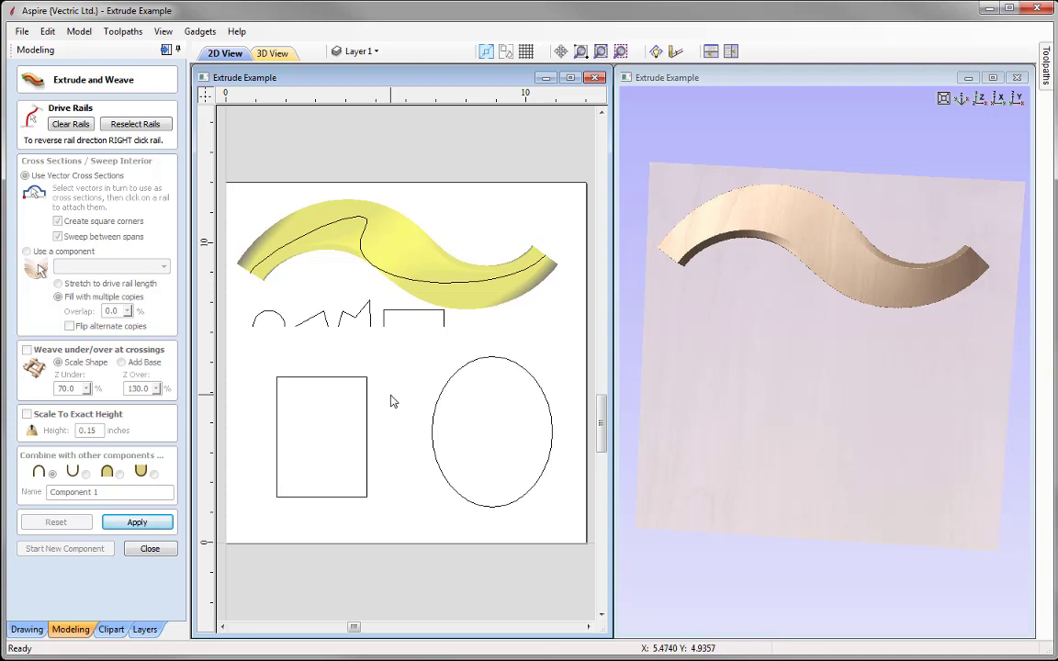
- Reselect the edited curve as the drive rail with its stored cross sections and recompute the extrusion
{"action": "left_click", "coordinate": [142, 131]}
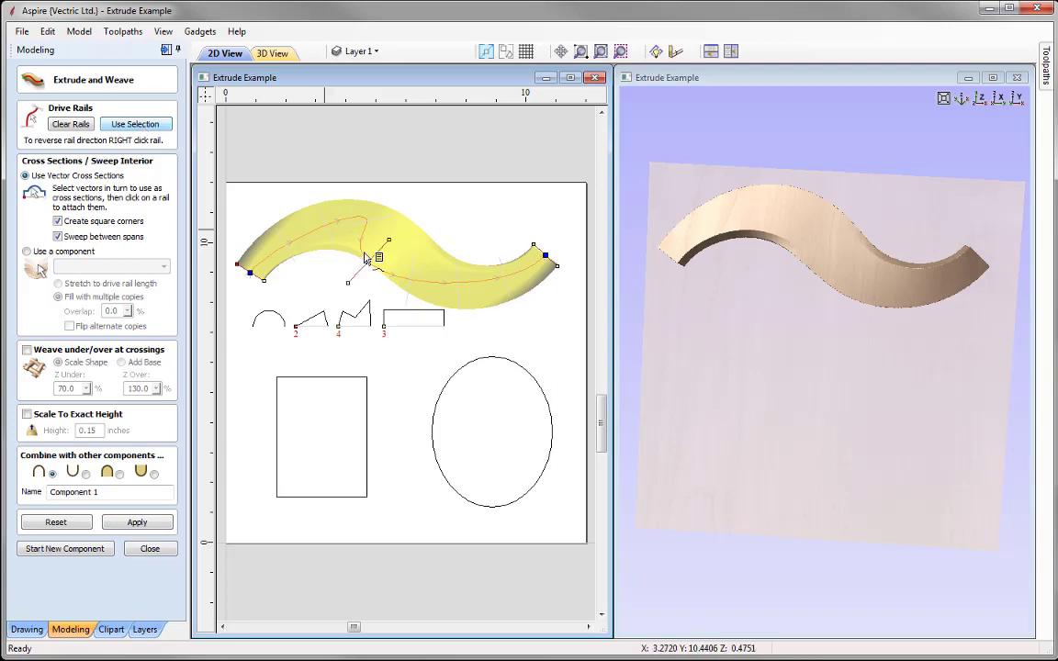
{"action": "left_click", "coordinate": [138, 523]}
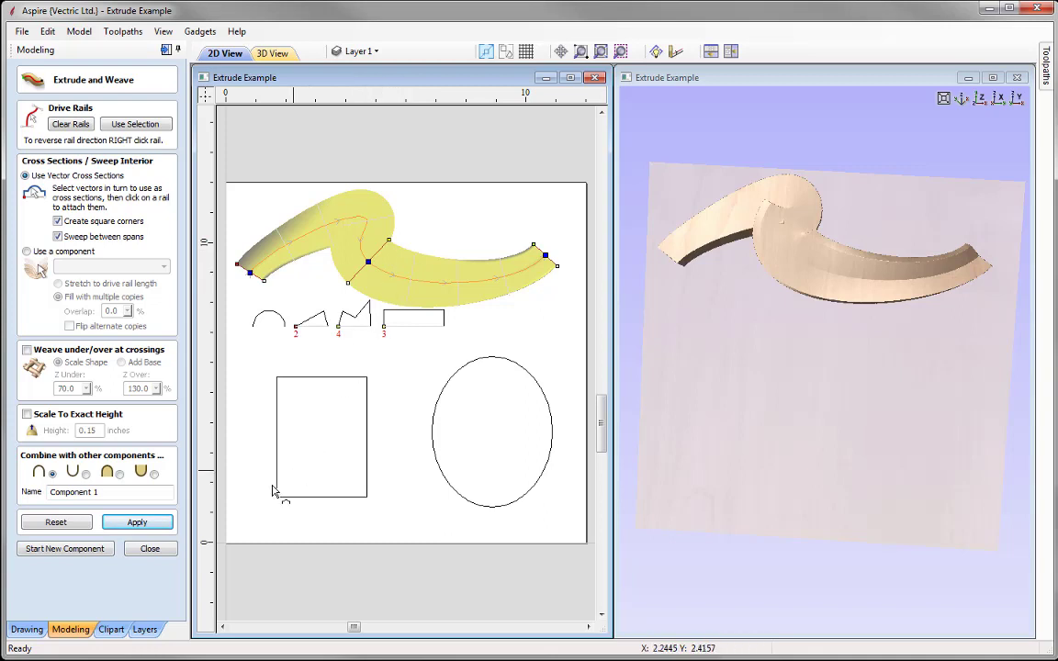
- Reset the extruded component and clear the drive rails
{"action": "left_click", "coordinate": [58, 523]}
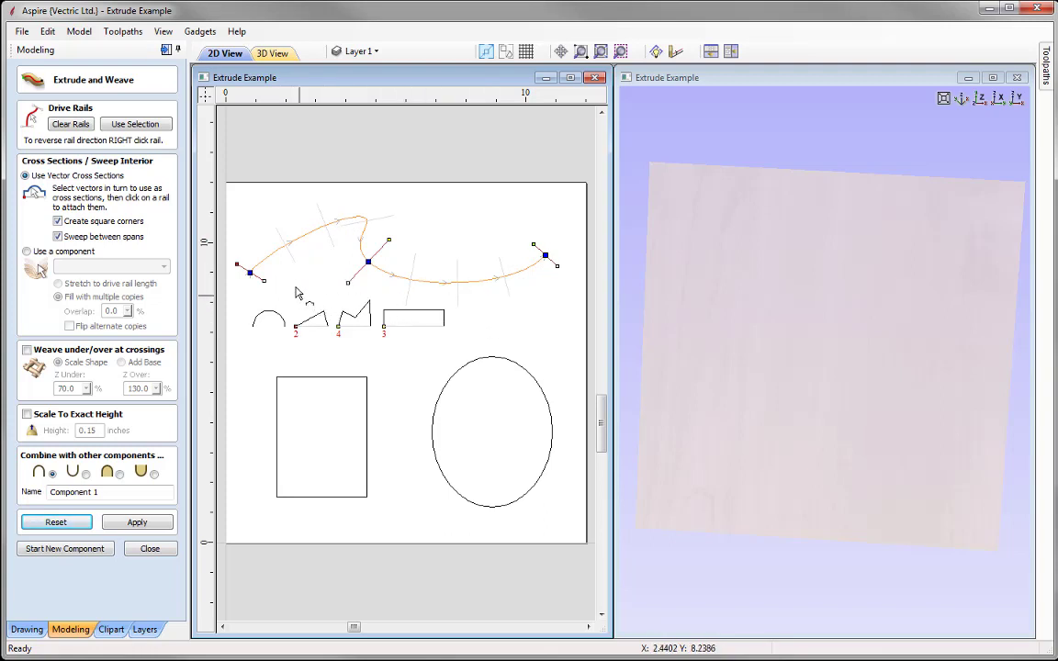
{"action": "left_click", "coordinate": [67, 125]}
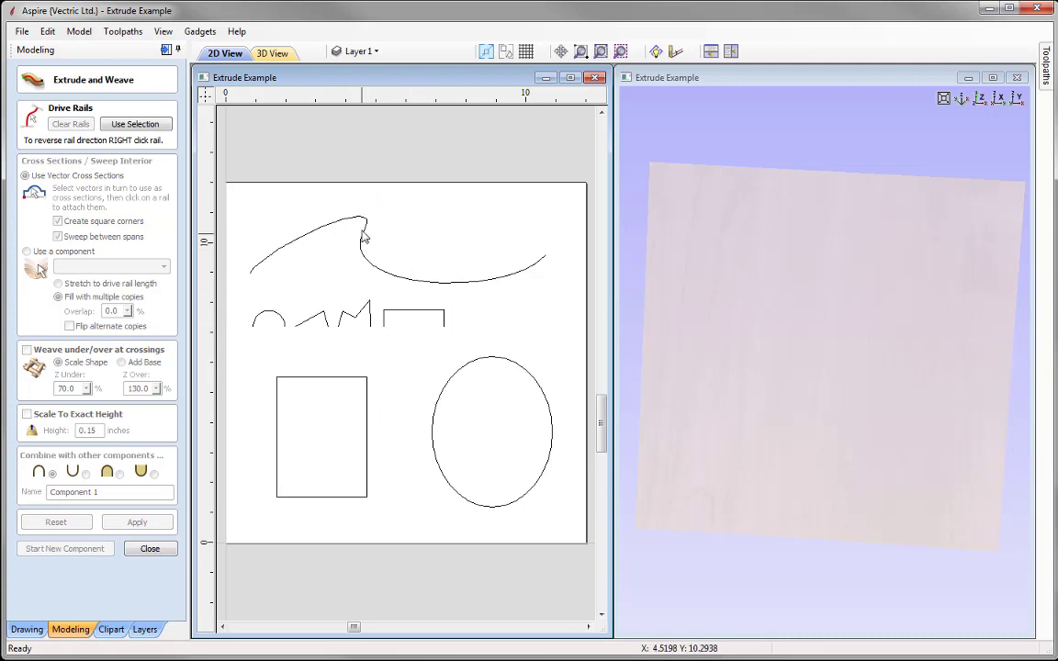
- Adjust the middle node's tangent handle on the wavy rail curve to form a smooth S-curve about 1.85 inches high
{"action": "left_click", "coordinate": [278, 252]}
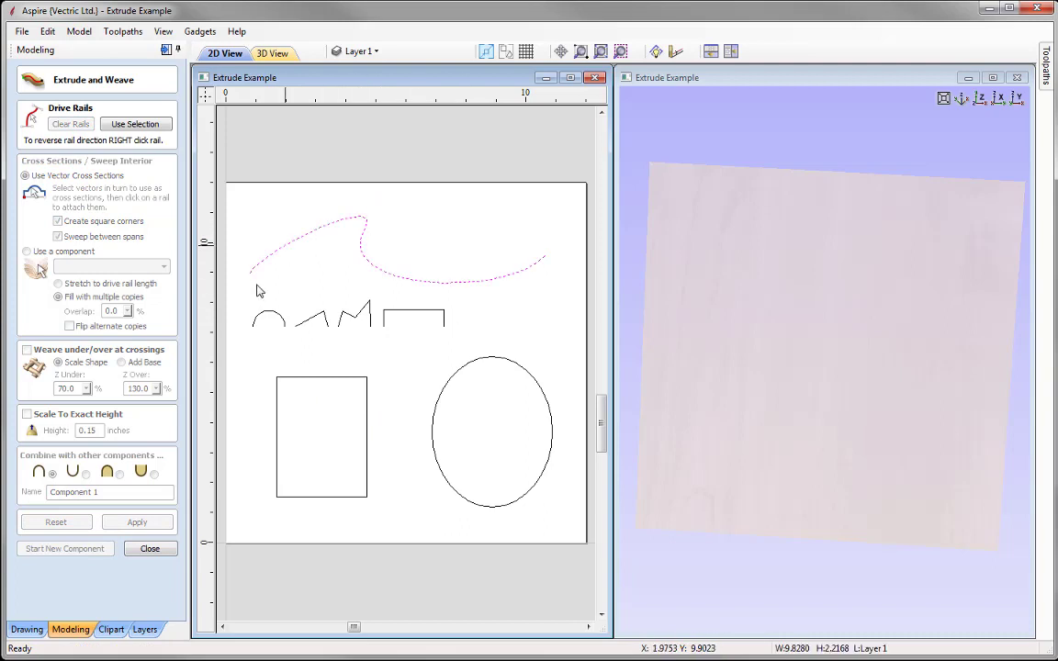
{"action": "double_click", "coordinate": [314, 235]}
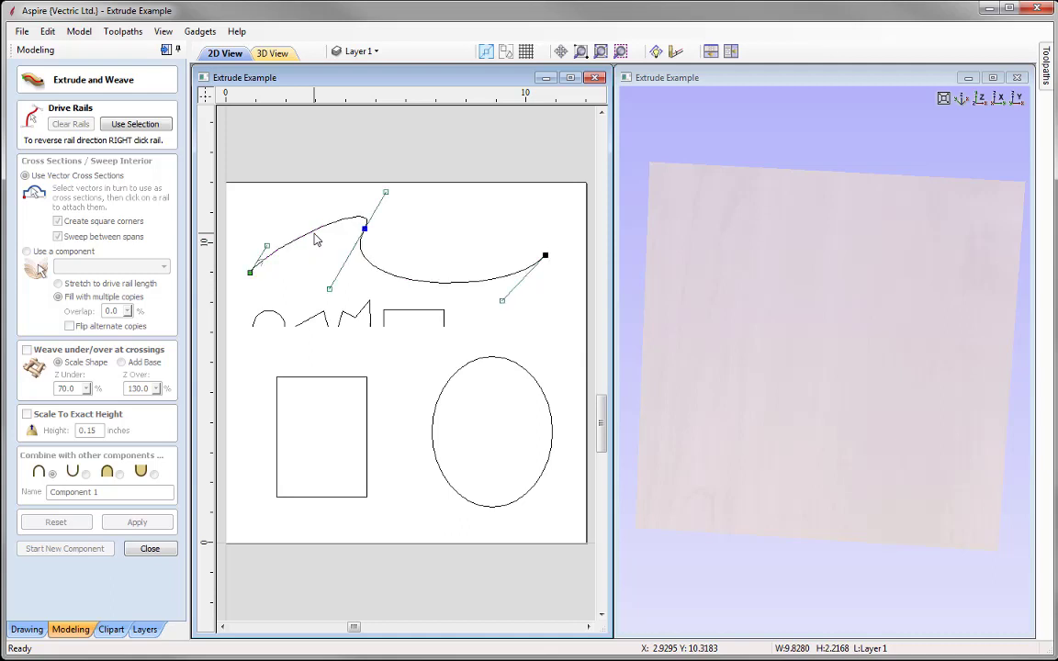
{"action": "left_click_drag", "start_coordinate": [386, 195], "coordinate": [323, 204]}
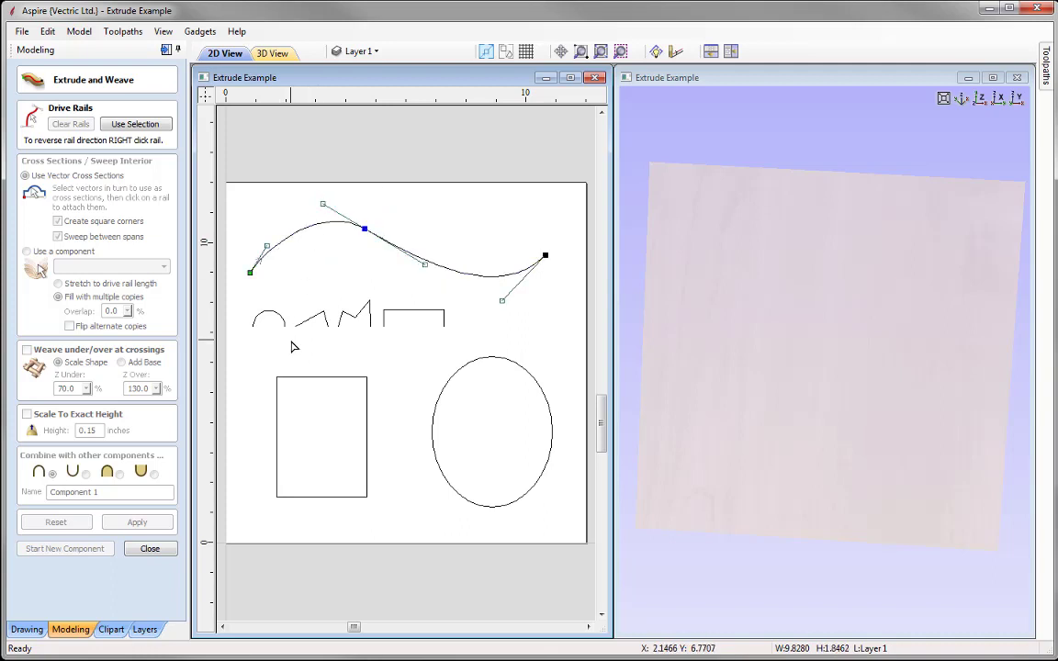
{"action": "left_click", "coordinate": [313, 285]}
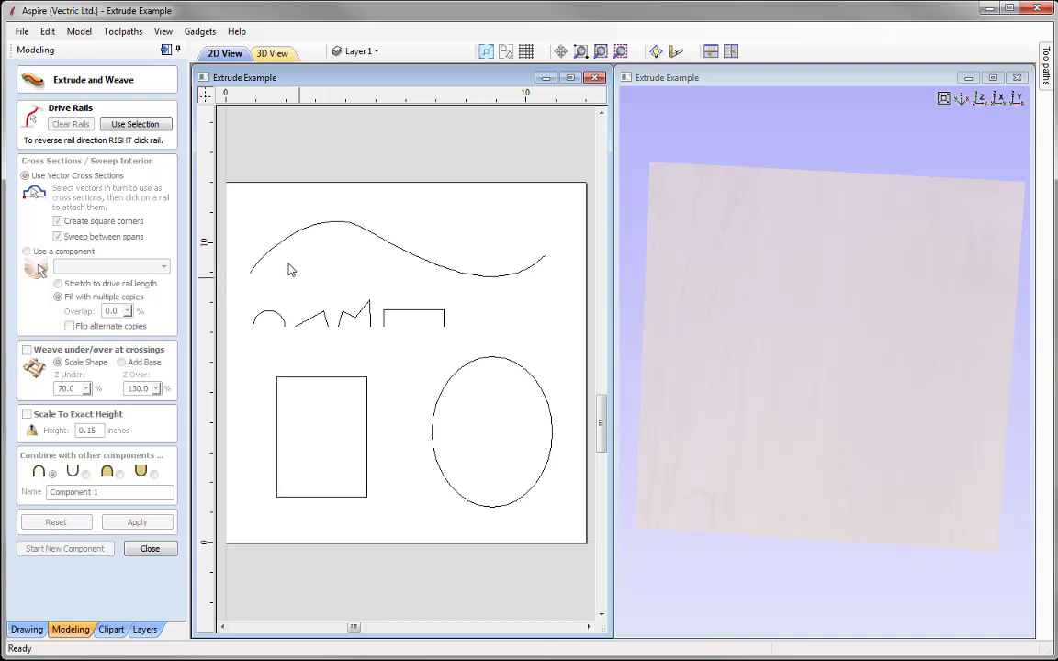
- Extrude the semicircular profile along the smoothed S-curve as the drive rail
{"action": "left_click", "coordinate": [295, 240]}
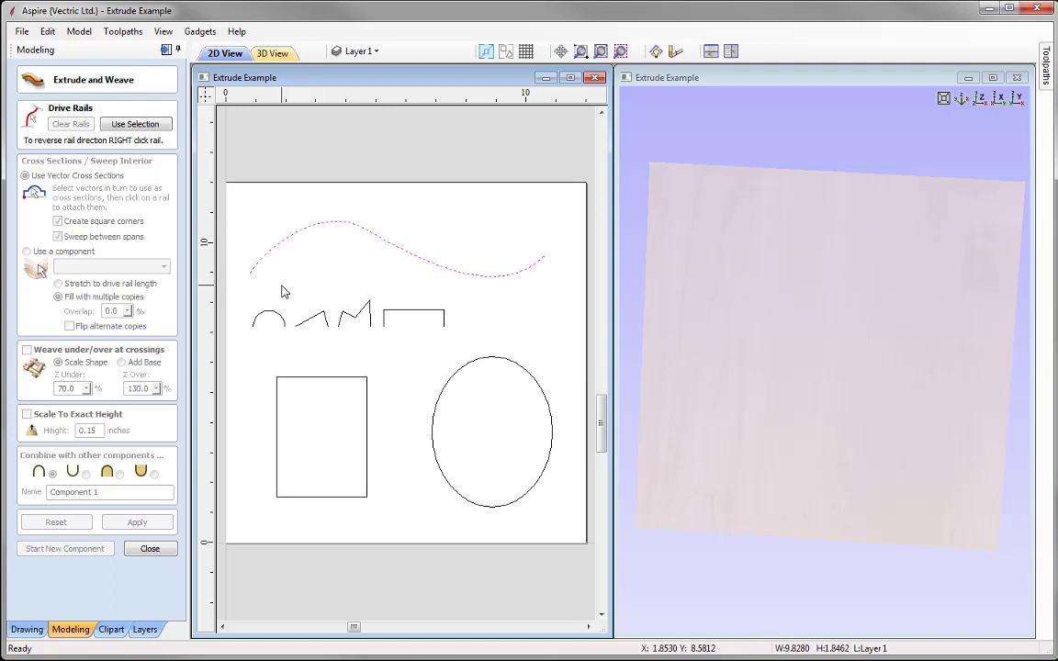
{"action": "left_click", "coordinate": [135, 124]}
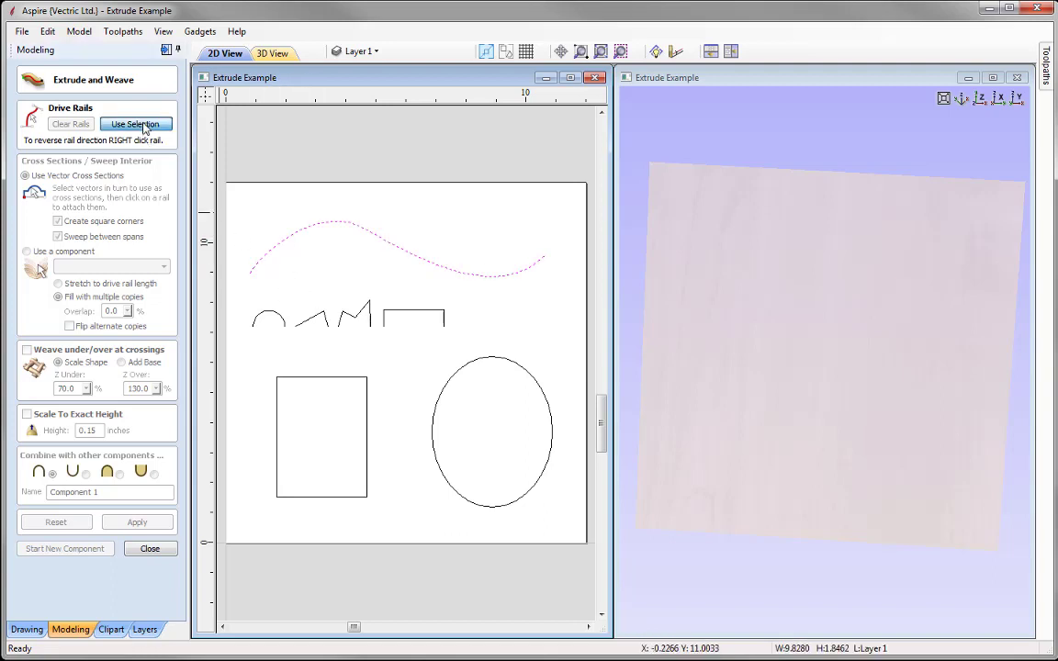
{"action": "left_click", "coordinate": [281, 325]}
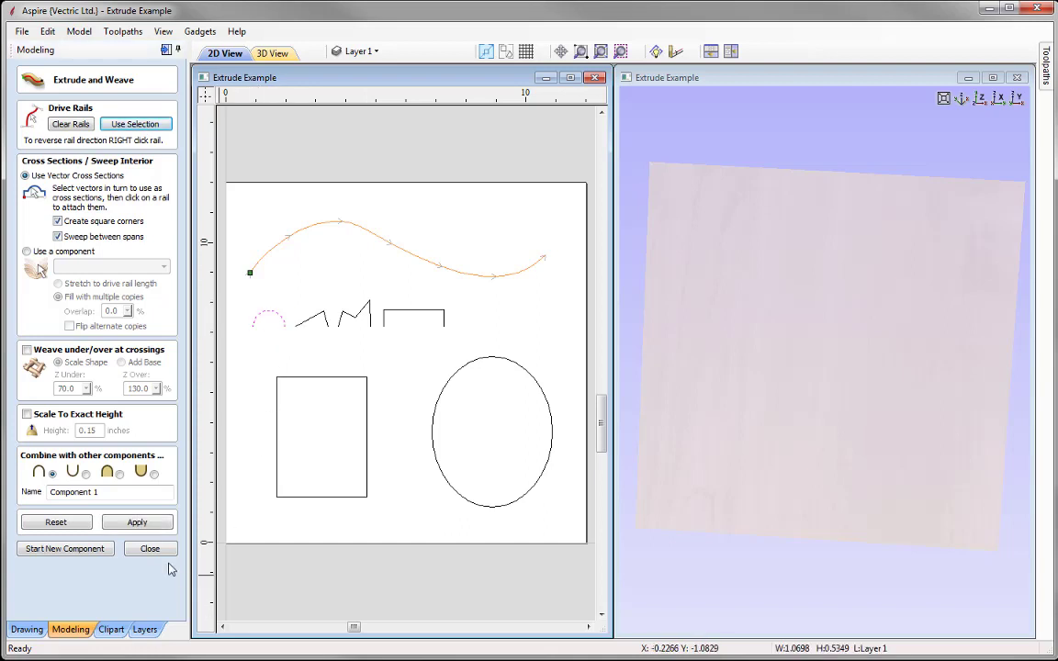
{"action": "left_click", "coordinate": [144, 527]}
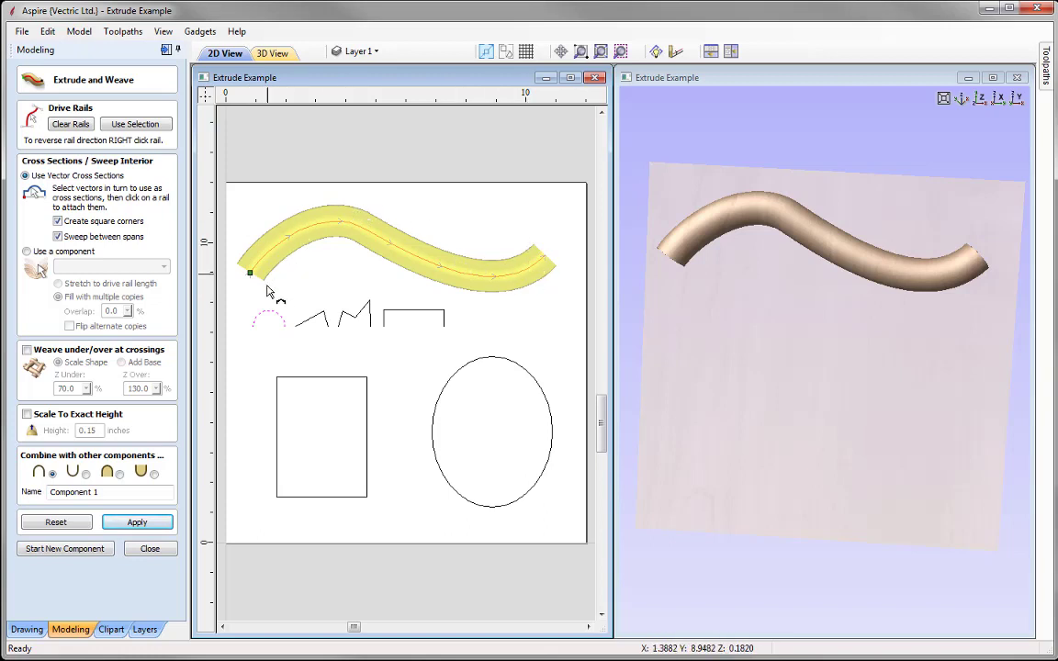
- Clear the drive rail and undo the node edits until the original S-curve and plain mirrored angled profile are restored
{"action": "left_click", "coordinate": [69, 124]}
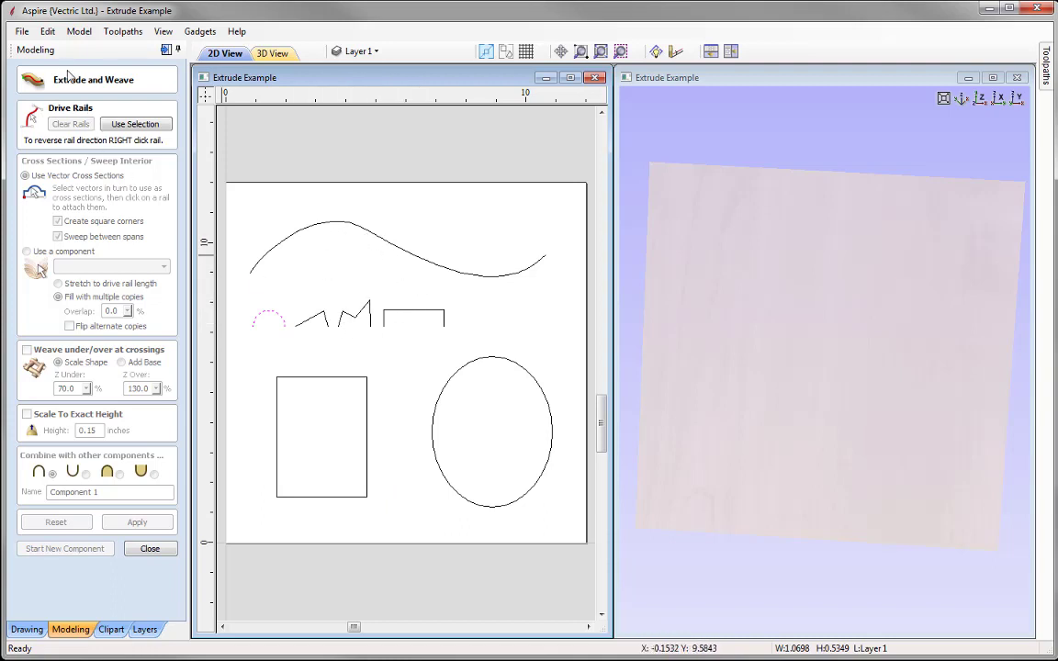
{"action": "left_click", "coordinate": [48, 31]}
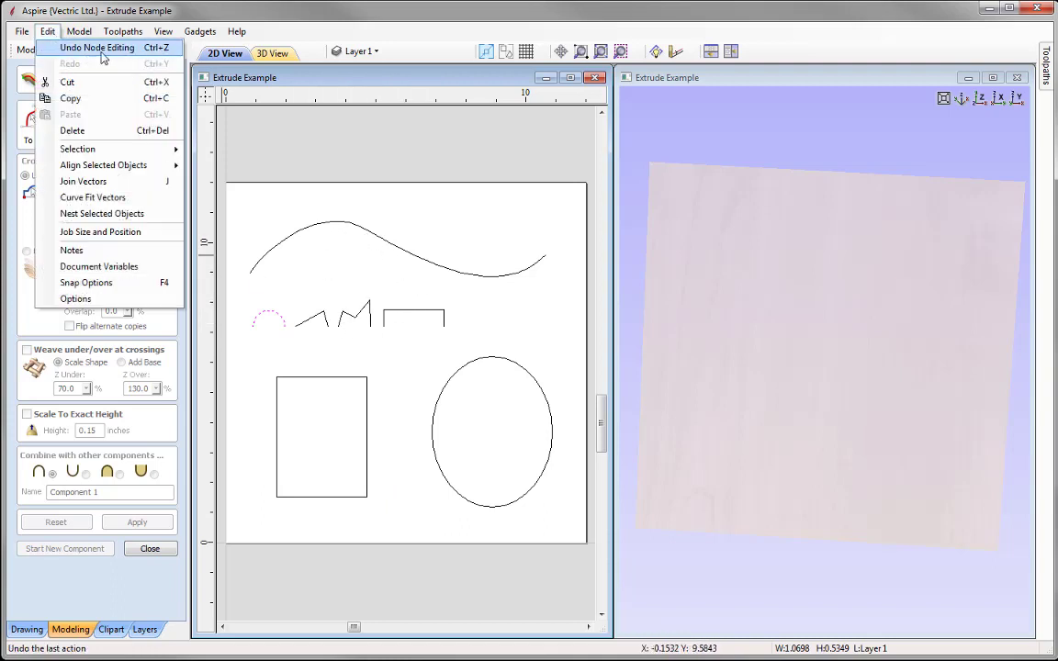
{"action": "left_click", "coordinate": [163, 52]}
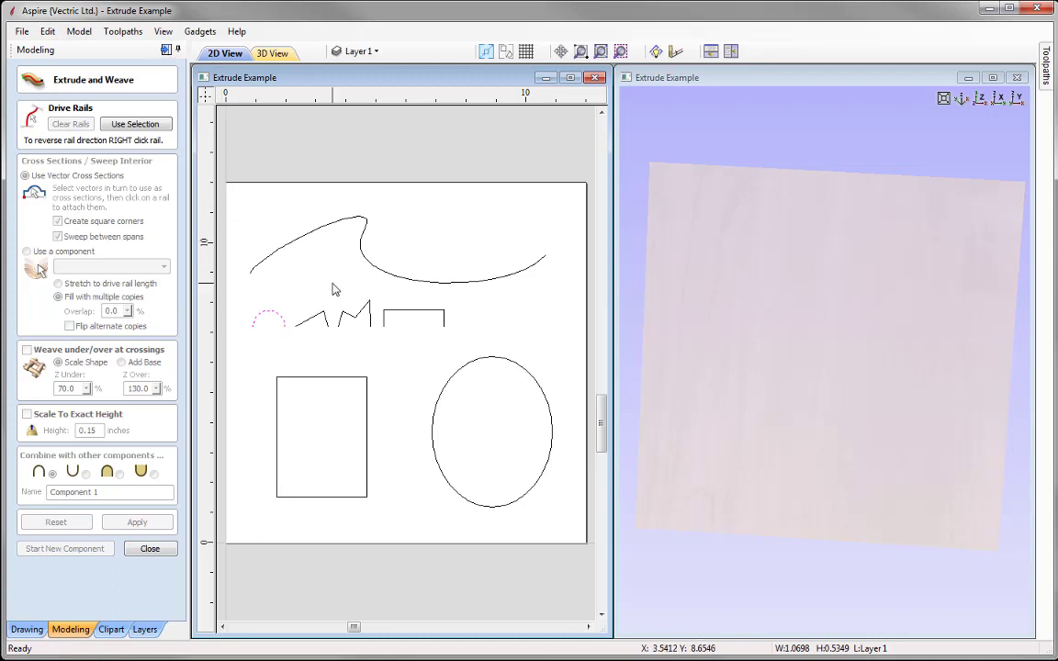
{"action": "key", "text": "ctrl+z"}
{"action": "key", "text": "ctrl+z"}
{"action": "key", "text": "ctrl+z"}
{"action": "key", "text": "ctrl+z"}
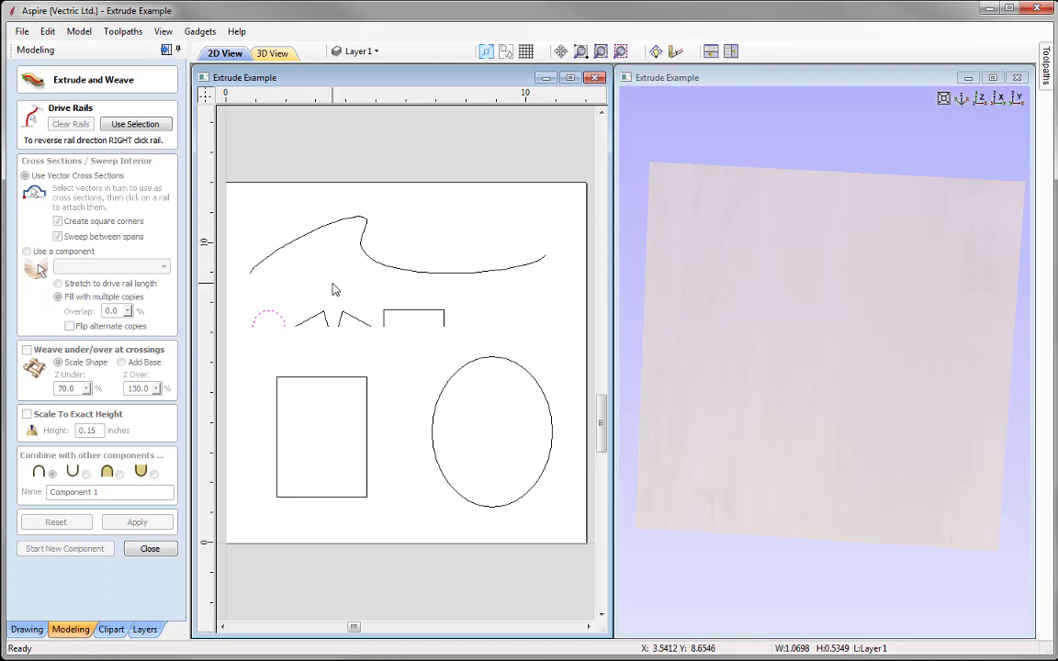
{"action": "key", "text": "ctrl+z"}
{"action": "key", "text": "ctrl+z"}
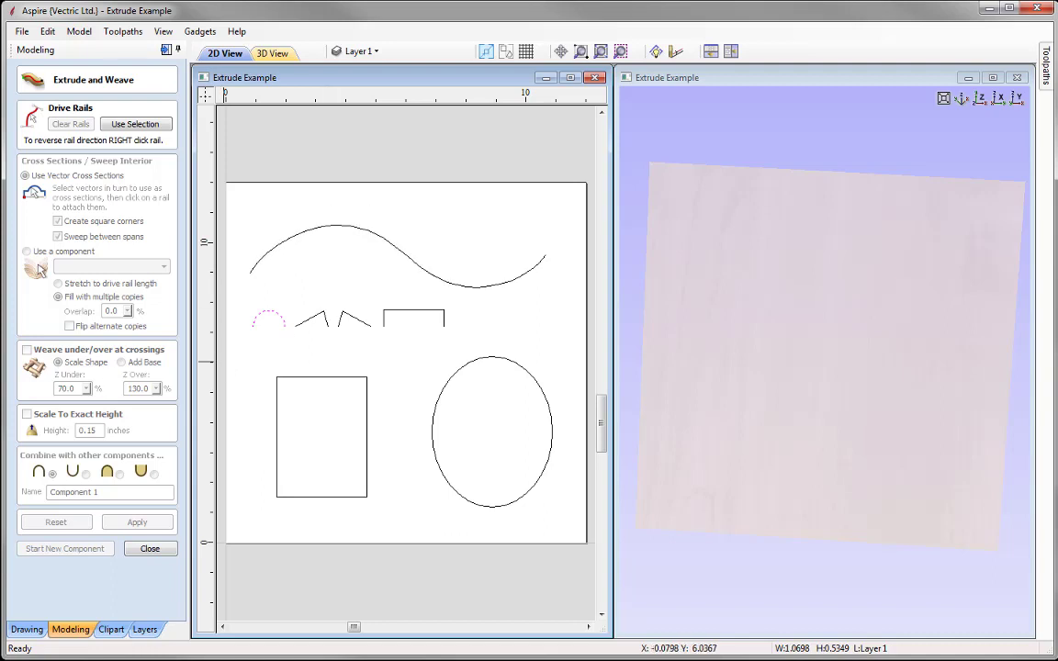
- Set the rectangle as the drive rail and extrude the semicircular profile around it with square corners enabled
{"action": "left_click", "coordinate": [980, 98]}
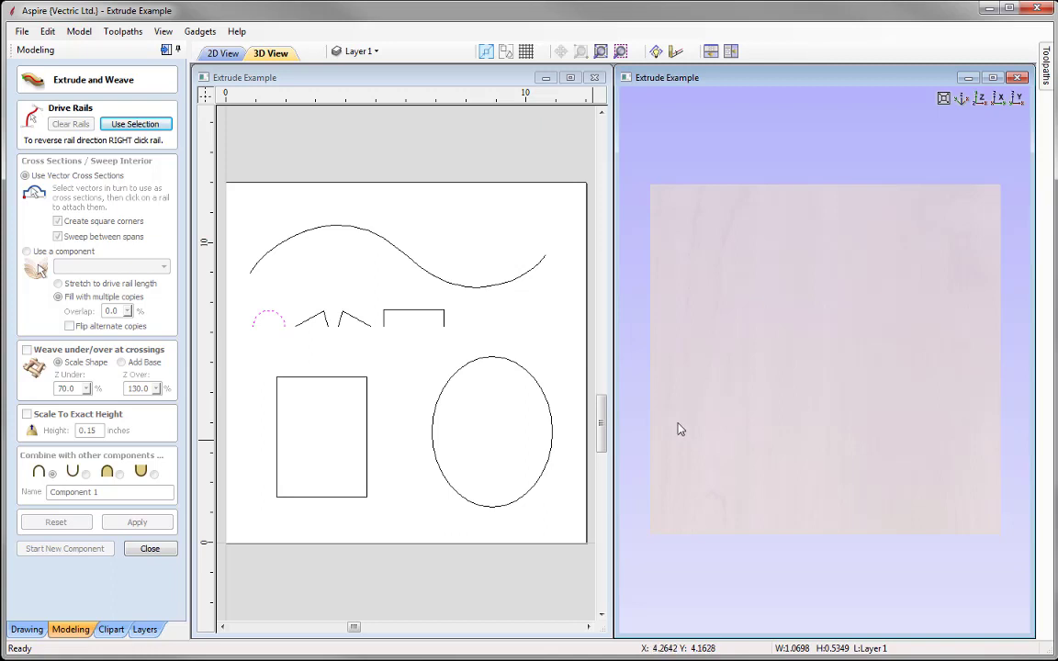
{"action": "left_click", "coordinate": [347, 379]}
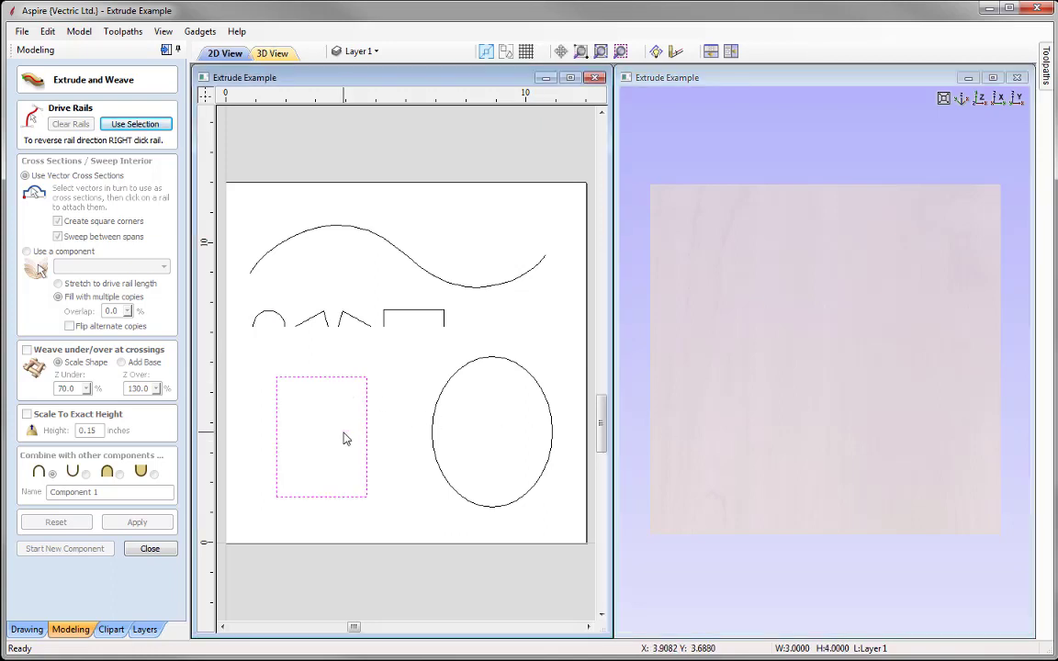
{"action": "left_click", "coordinate": [130, 125]}
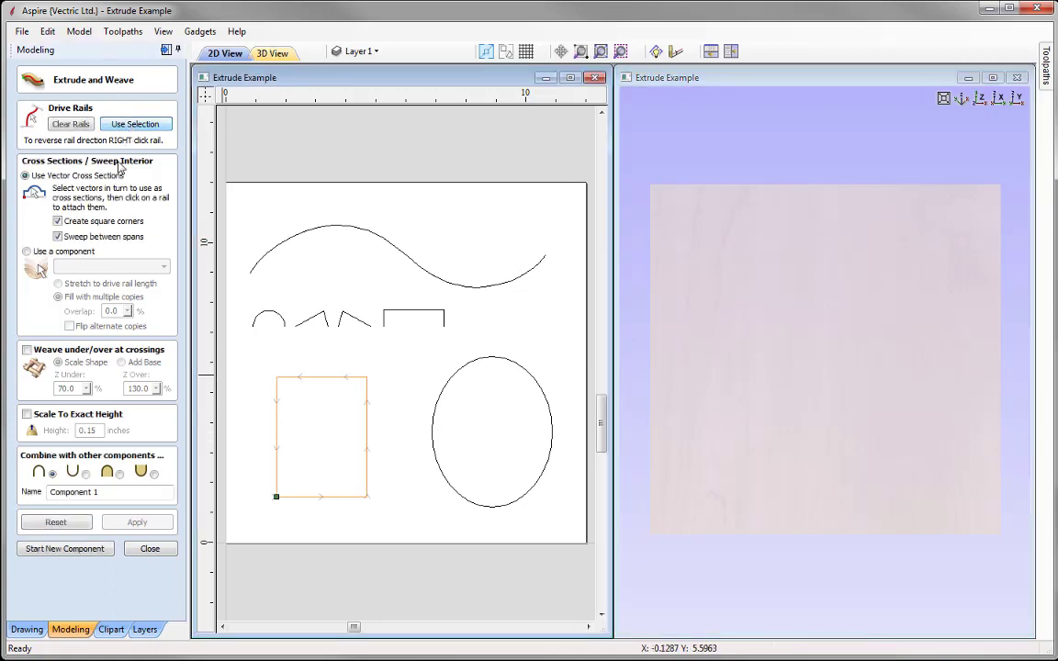
{"action": "left_click", "coordinate": [273, 320]}
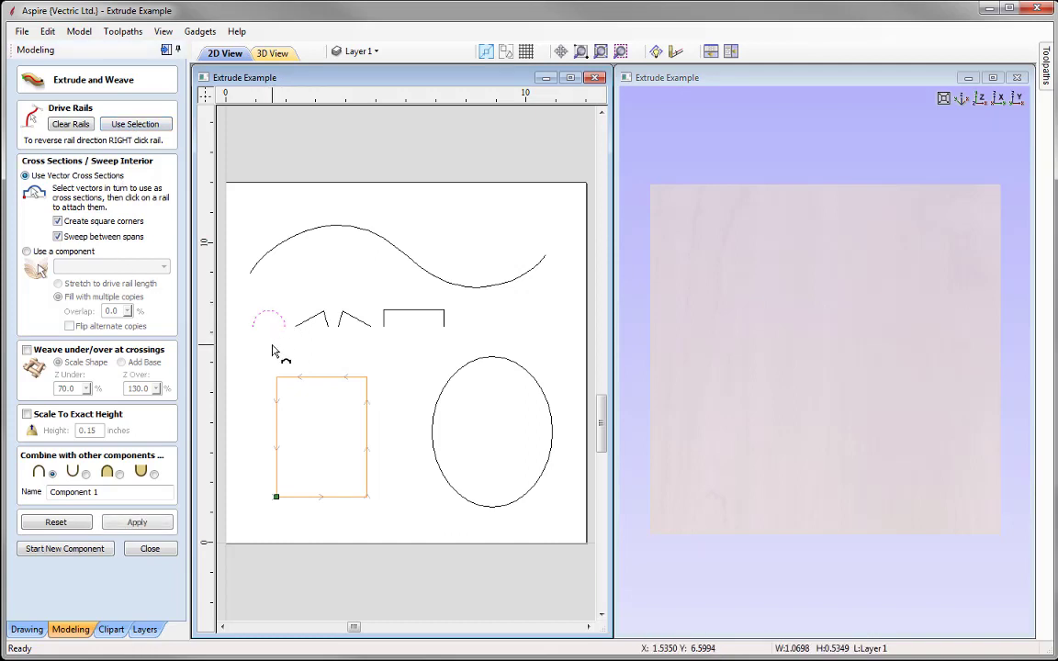
{"action": "left_click", "coordinate": [147, 525]}
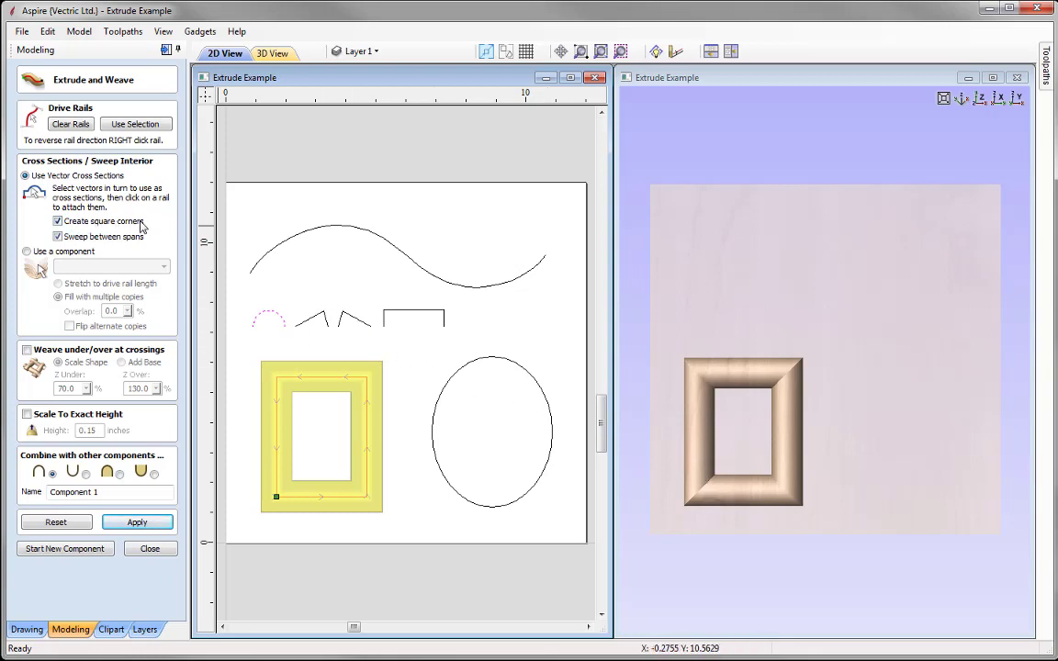
- Recompute the rectangular frame with Create square corners off, and again with the option re-enabled
{"action": "left_click", "coordinate": [56, 222]}
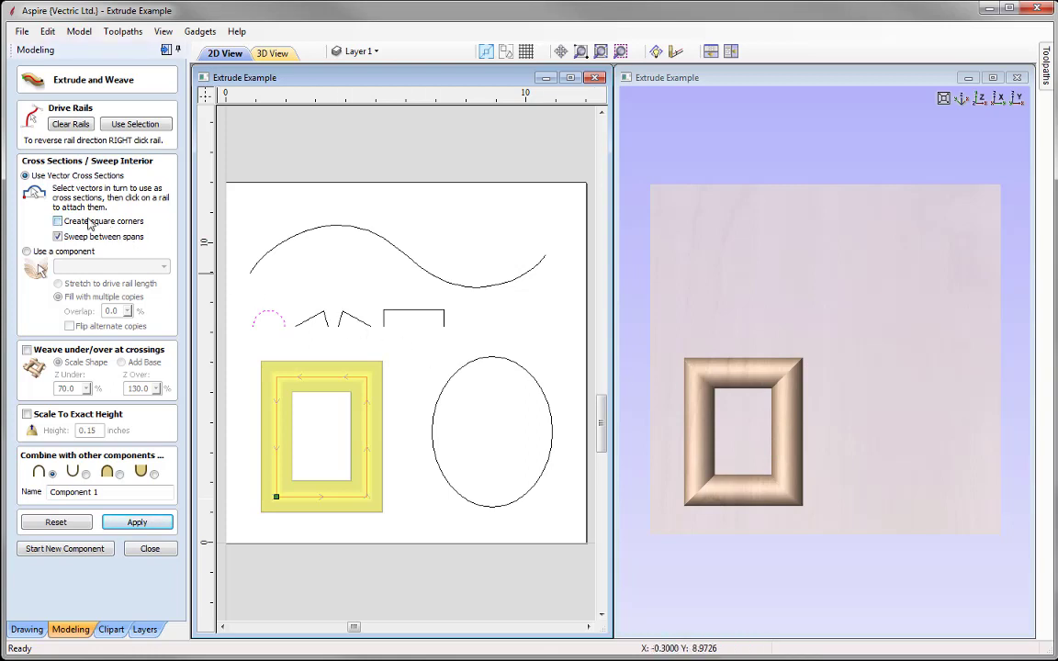
{"action": "left_click", "coordinate": [135, 523]}
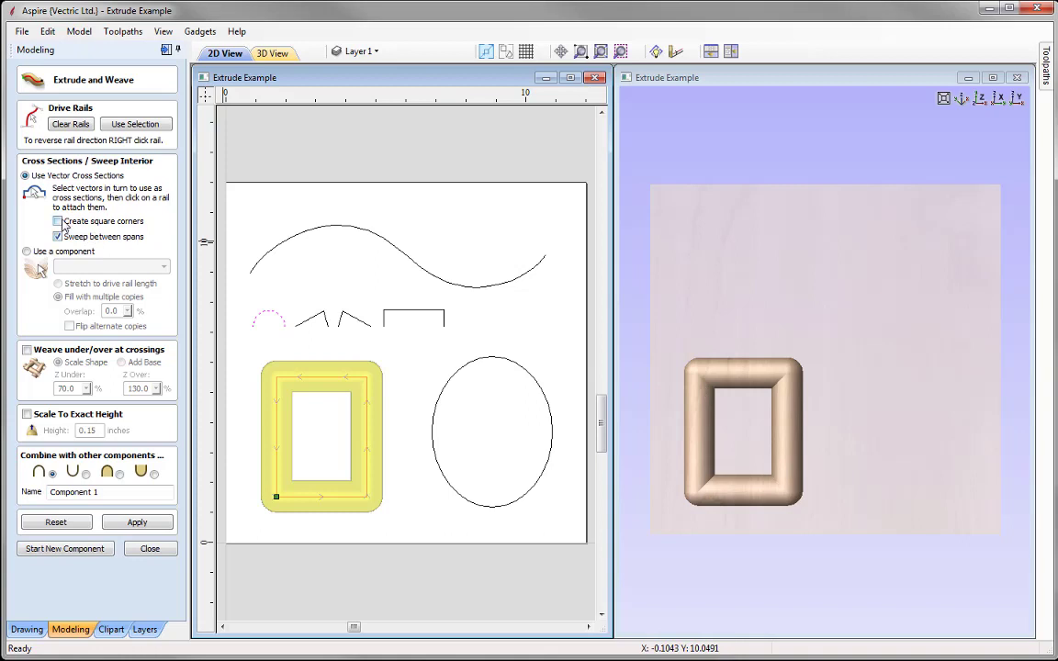
{"action": "left_click", "coordinate": [138, 522]}
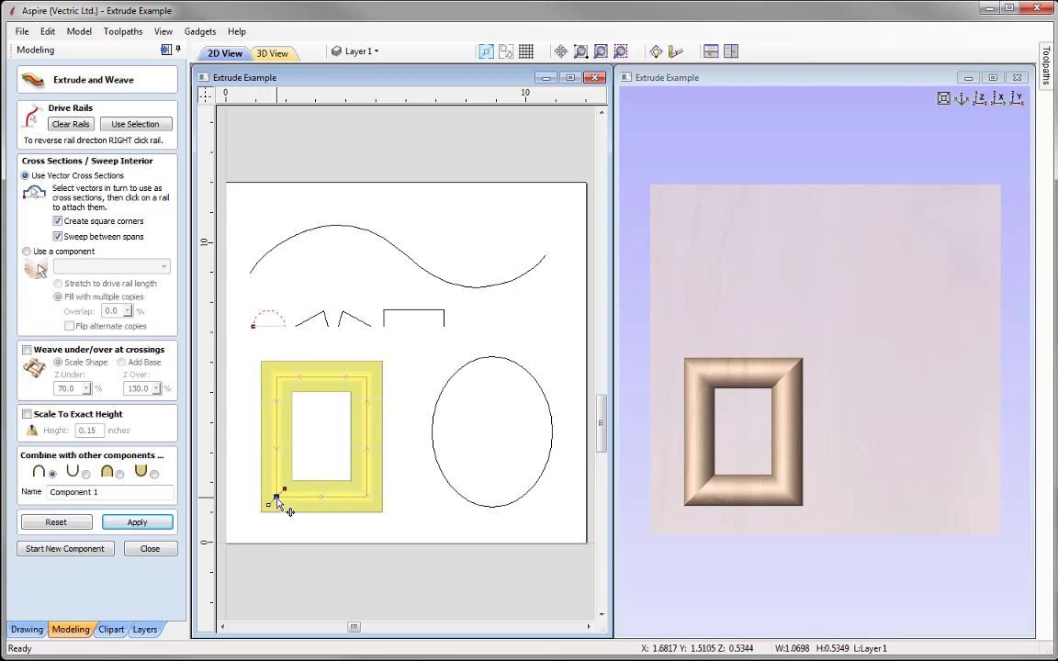
- Add the semicircular cross section to all nodes of the rectangular rail and recompute the extrusion
{"action": "right_click", "coordinate": [277, 499]}
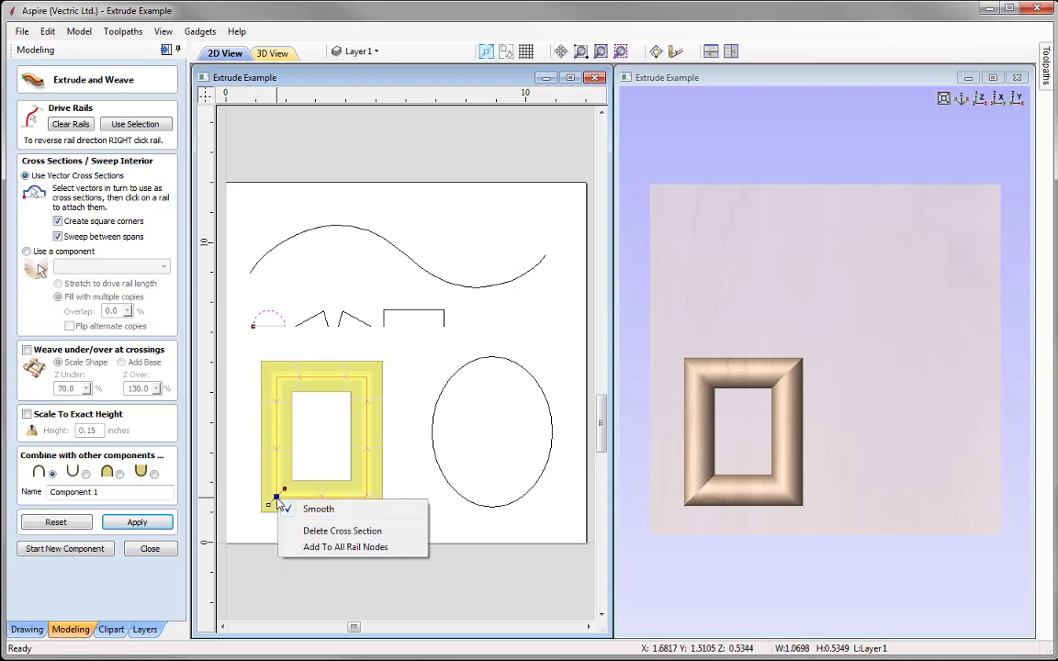
{"action": "left_click", "coordinate": [348, 547]}
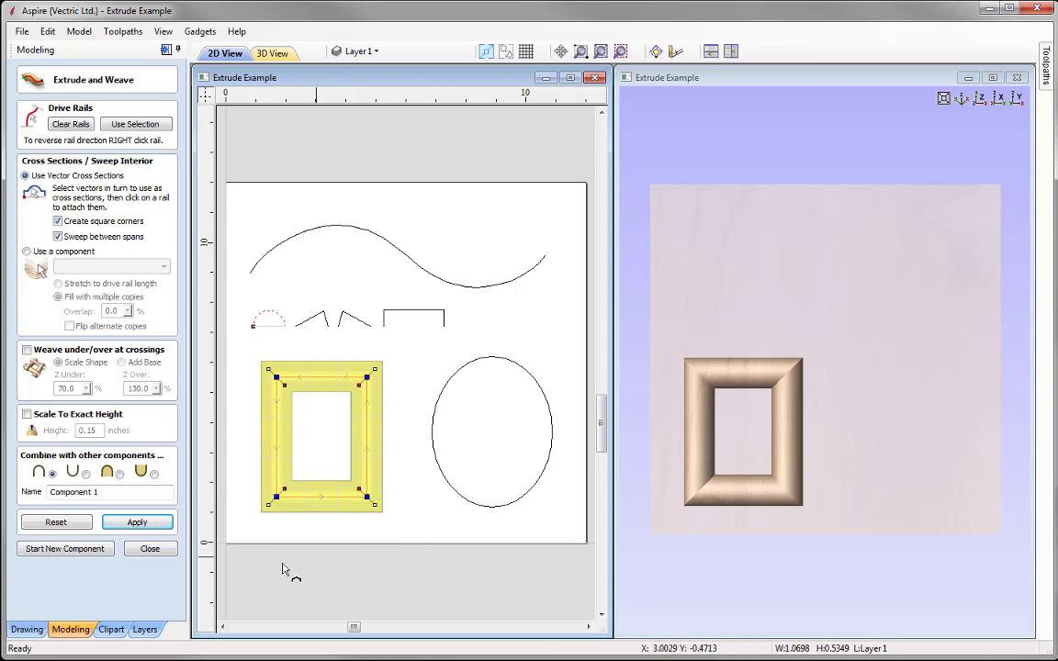
{"action": "left_click", "coordinate": [147, 523]}
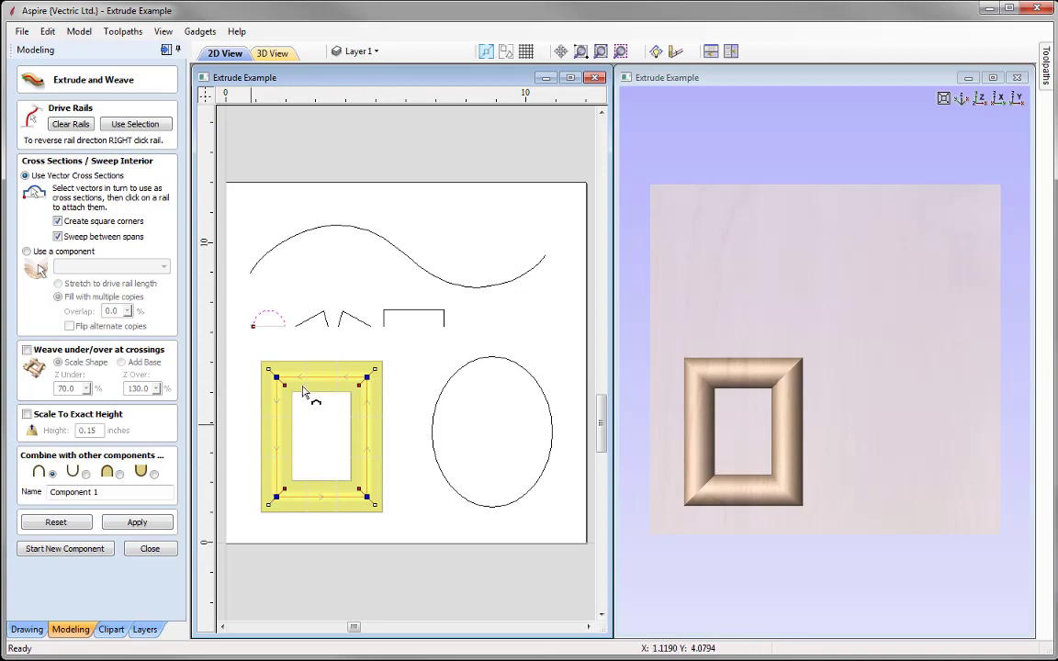
- Assign the mirrored angled profile to the rectangle's upper-right corner node and move that cross section to the middle of the right side, recomputing each change
{"action": "left_click", "coordinate": [353, 323]}
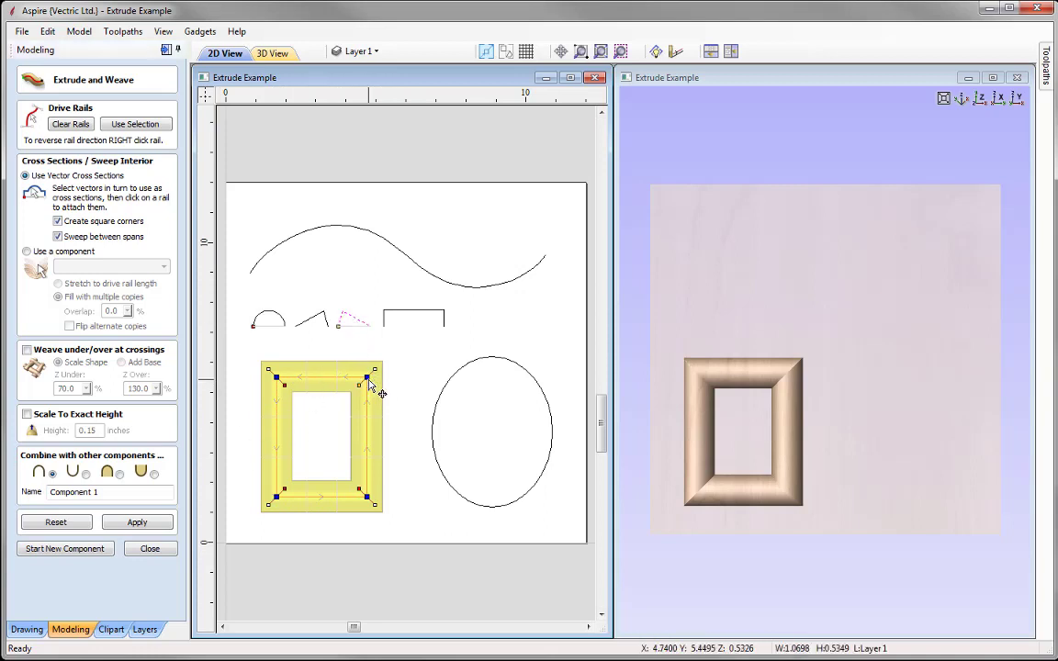
{"action": "left_click", "coordinate": [140, 523]}
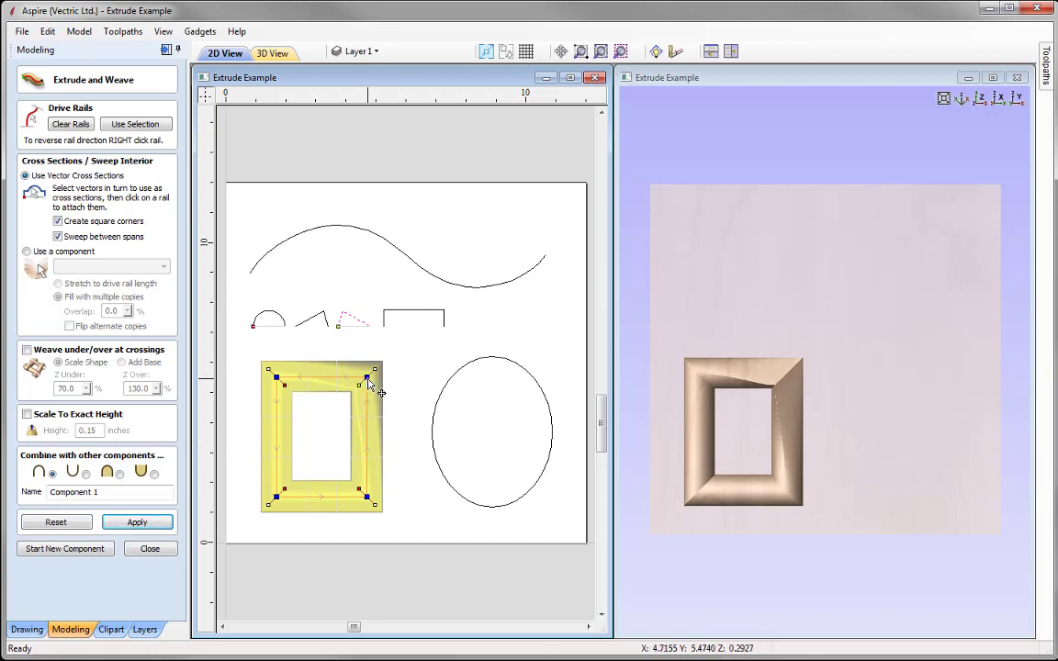
{"action": "left_click_drag", "start_coordinate": [367, 378], "coordinate": [368, 434]}
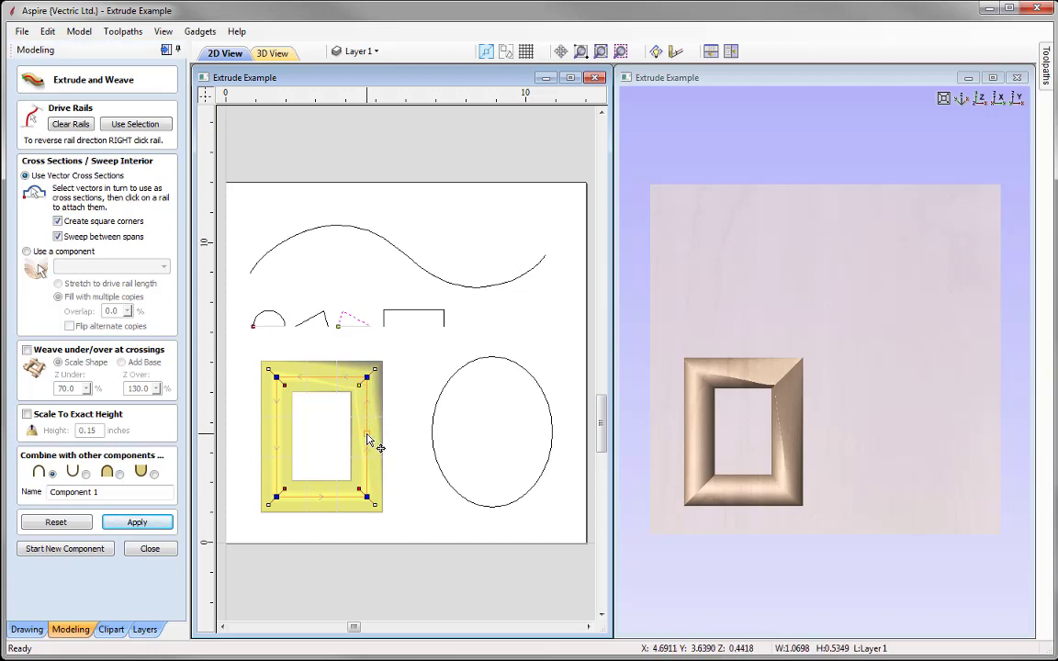
{"action": "left_click", "coordinate": [137, 523]}
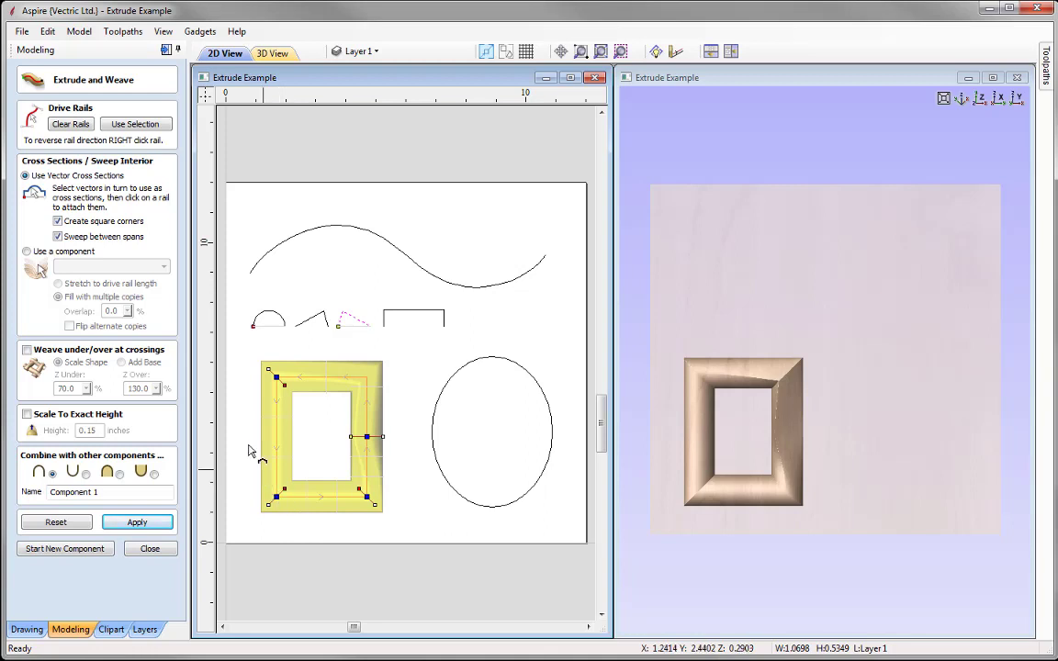
- Replace the rectangular drive rail with the ellipse and extrude the mirrored angled profile around it from its top start node
{"action": "left_click", "coordinate": [67, 125]}
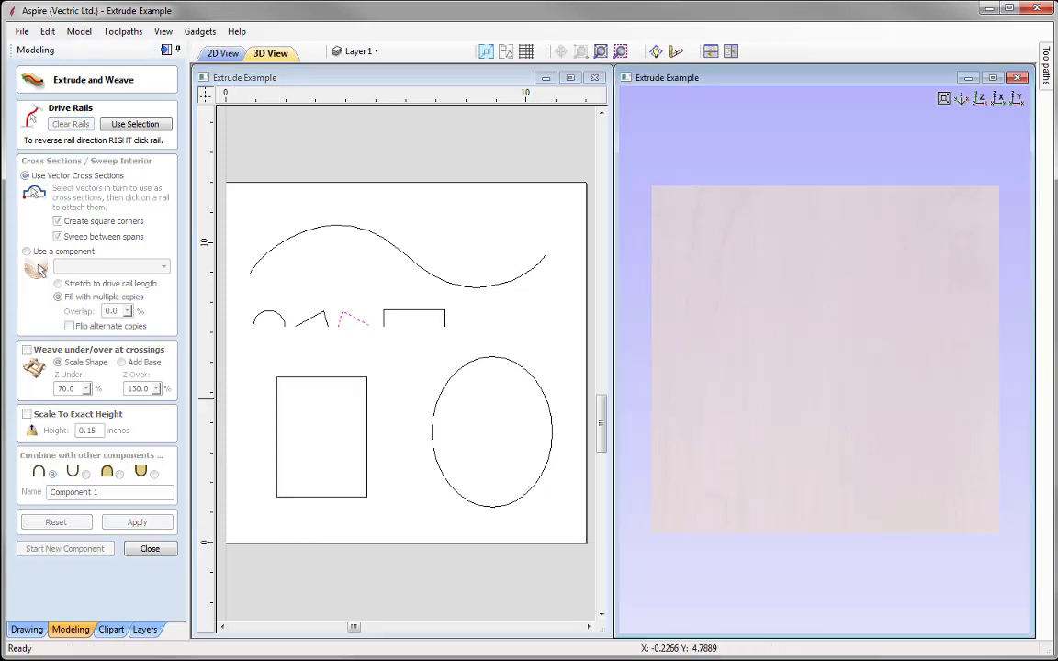
{"action": "left_click", "coordinate": [511, 366]}
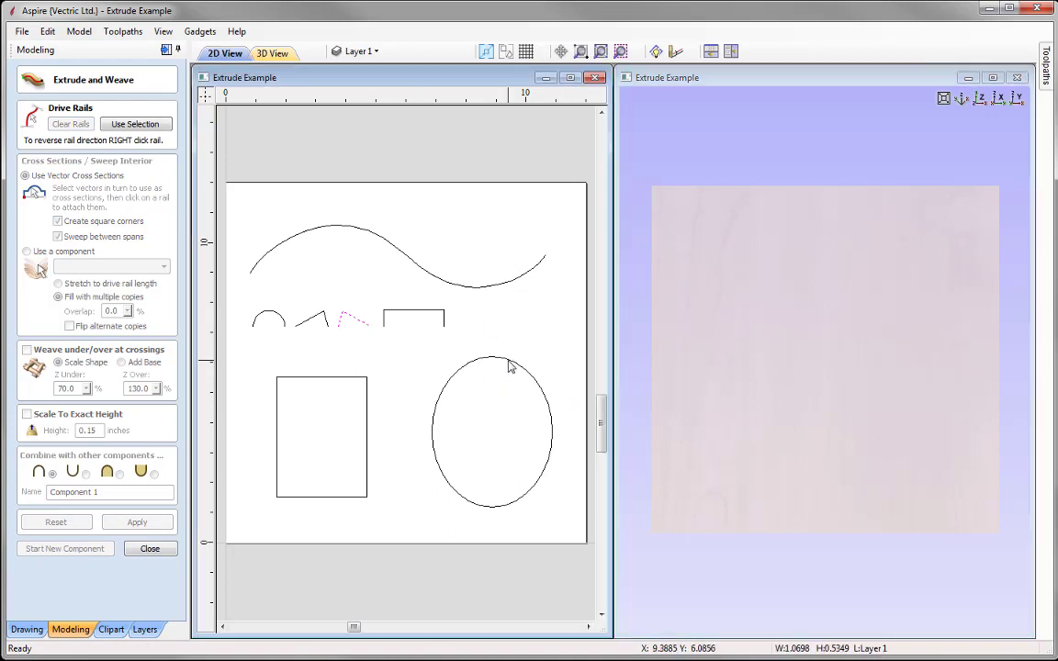
{"action": "left_click", "coordinate": [511, 367]}
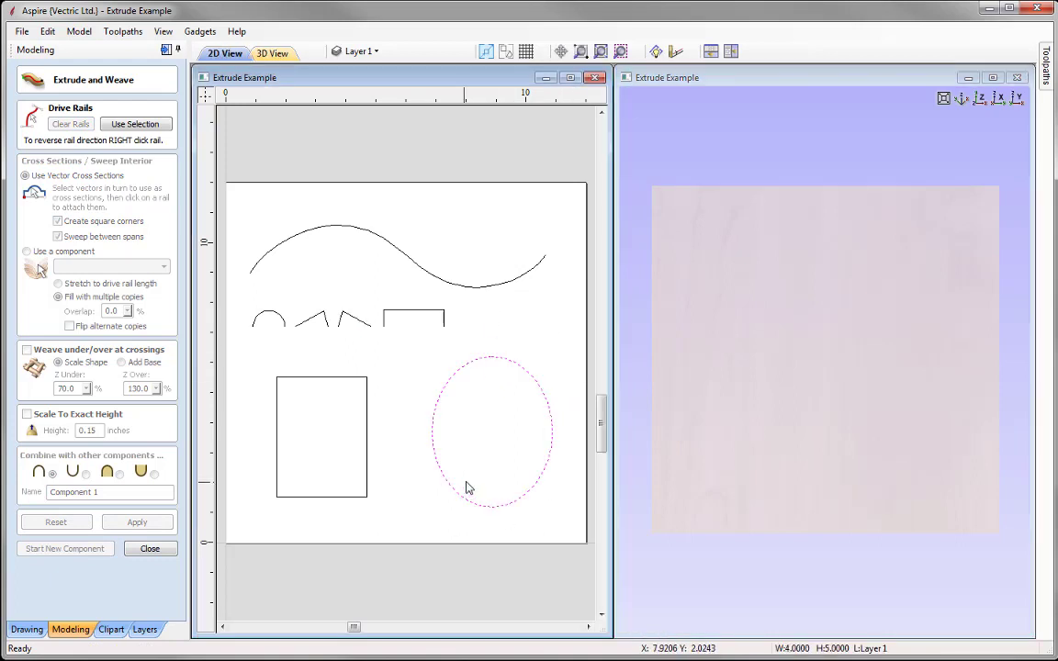
{"action": "left_click", "coordinate": [135, 124]}
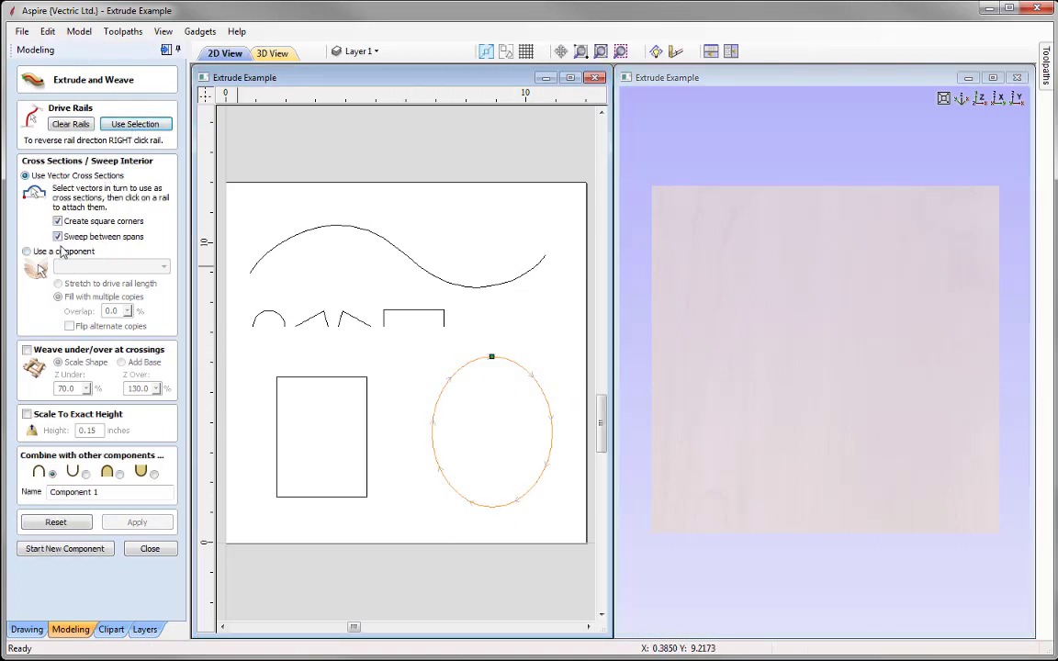
{"action": "left_click", "coordinate": [346, 318]}
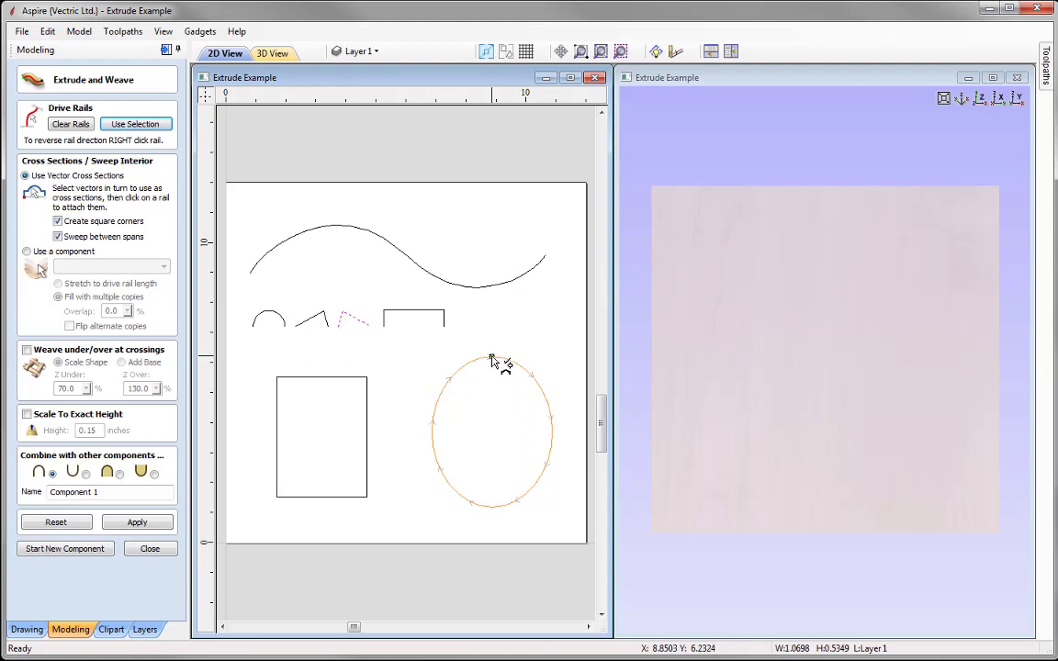
{"action": "left_click", "coordinate": [492, 360]}
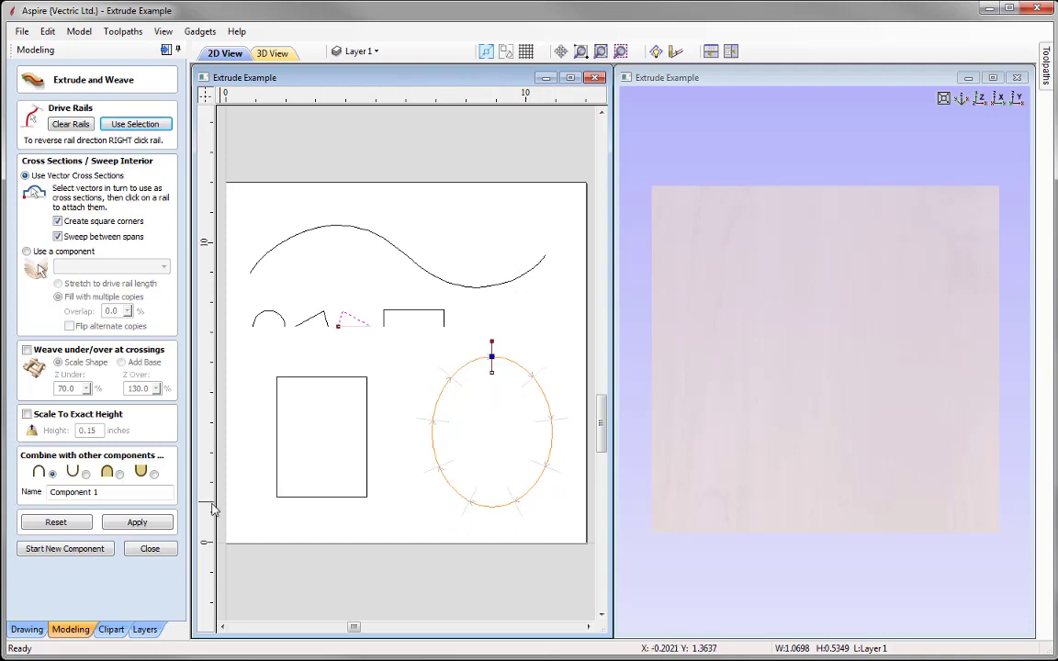
{"action": "left_click", "coordinate": [137, 523]}
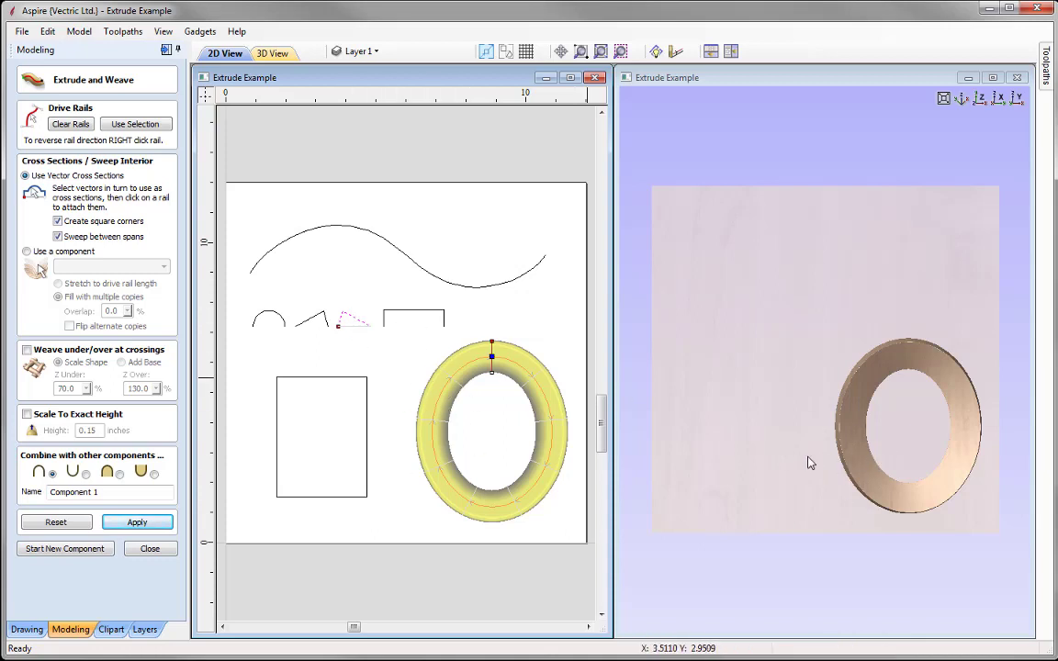
- Reverse the direction of the elliptical rail, recompute the extrusion, and inspect the ring at an angle and from above
{"action": "left_click_drag", "start_coordinate": [668, 583], "coordinate": [713, 464]}
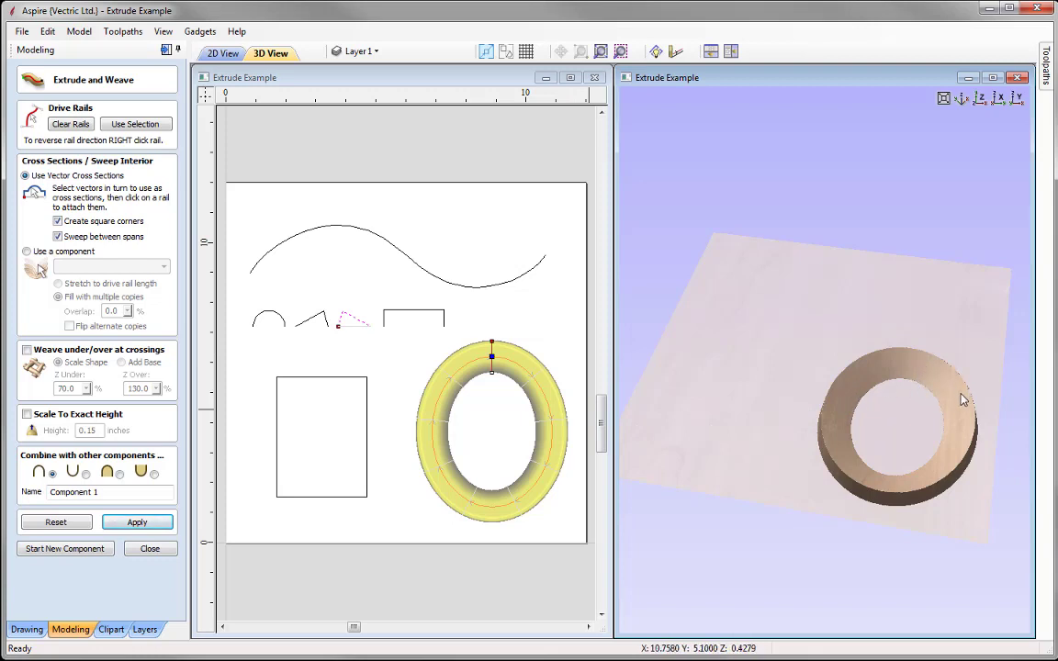
{"action": "right_click", "coordinate": [528, 374]}
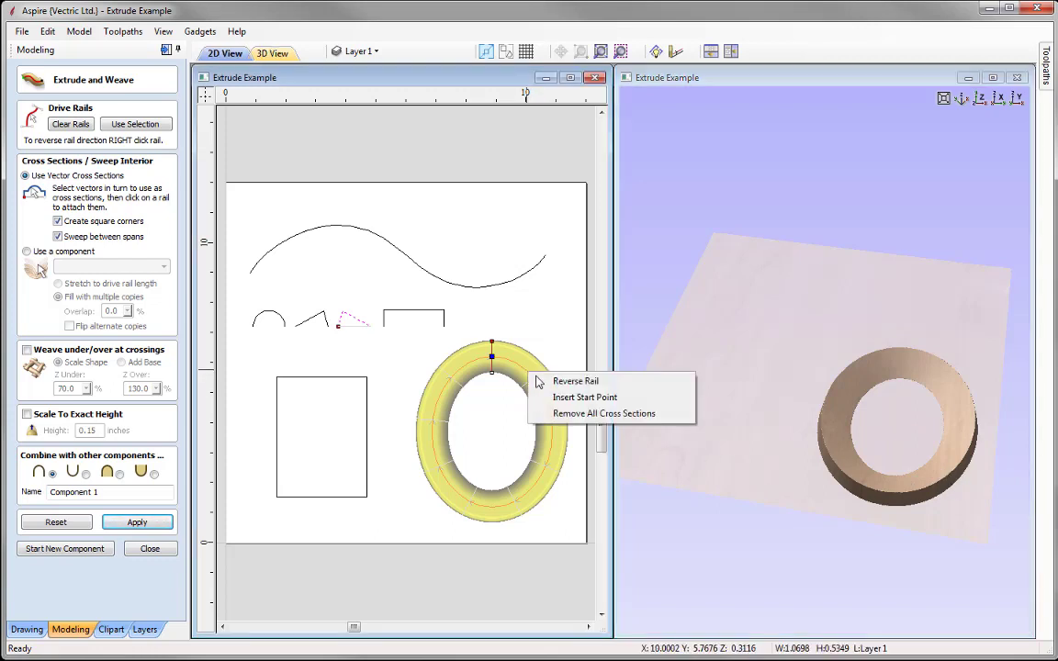
{"action": "left_click", "coordinate": [639, 382]}
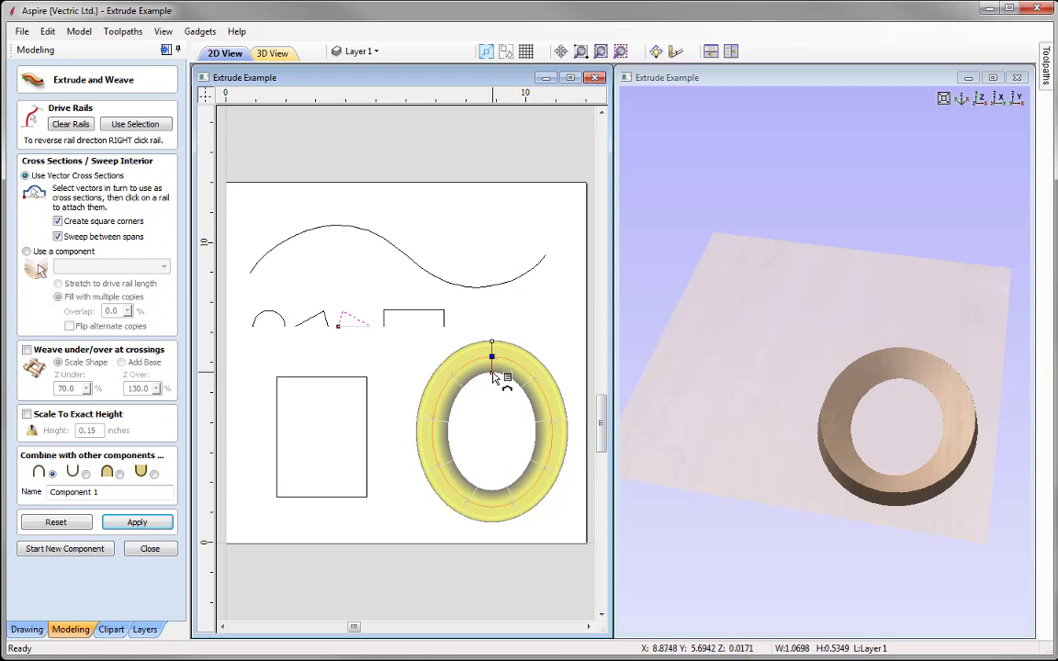
{"action": "left_click", "coordinate": [137, 524]}
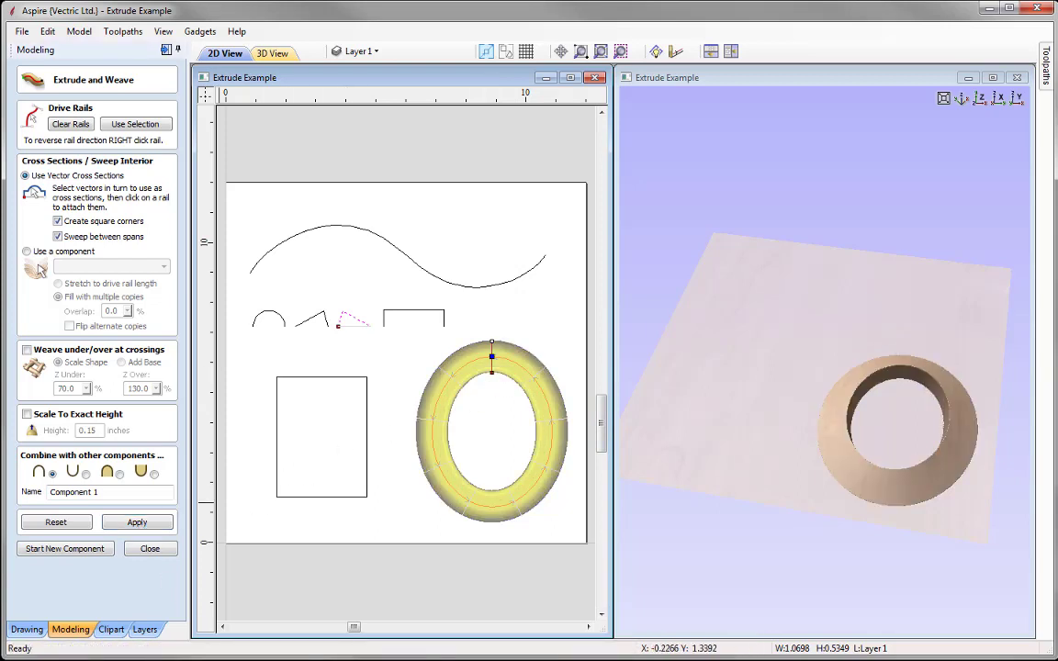
{"action": "mouse_move", "coordinate": [913, 450]}
{"action": "left_mouse_down"}
{"action": "mouse_move", "coordinate": [824, 404]}
{"action": "mouse_move", "coordinate": [791, 432]}
{"action": "mouse_move", "coordinate": [825, 428]}
{"action": "mouse_move", "coordinate": [893, 456]}
{"action": "left_mouse_up"}
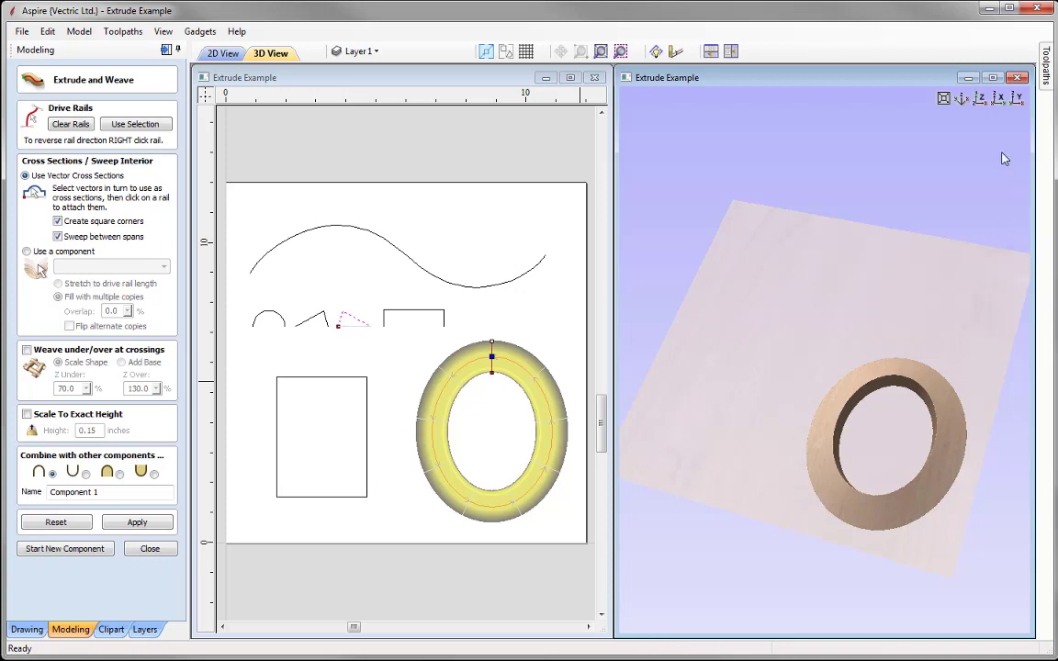
{"action": "left_click", "coordinate": [983, 99]}
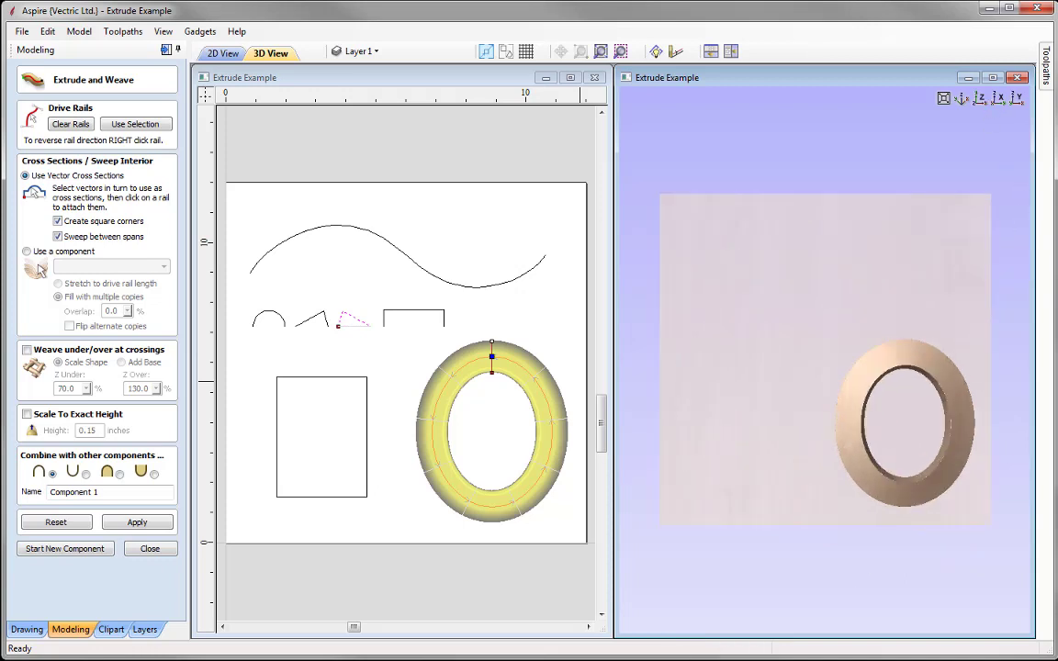
- Attach the mirrored angled profile to the bottom and right nodes of the elliptical rail
{"action": "left_click", "coordinate": [494, 580]}
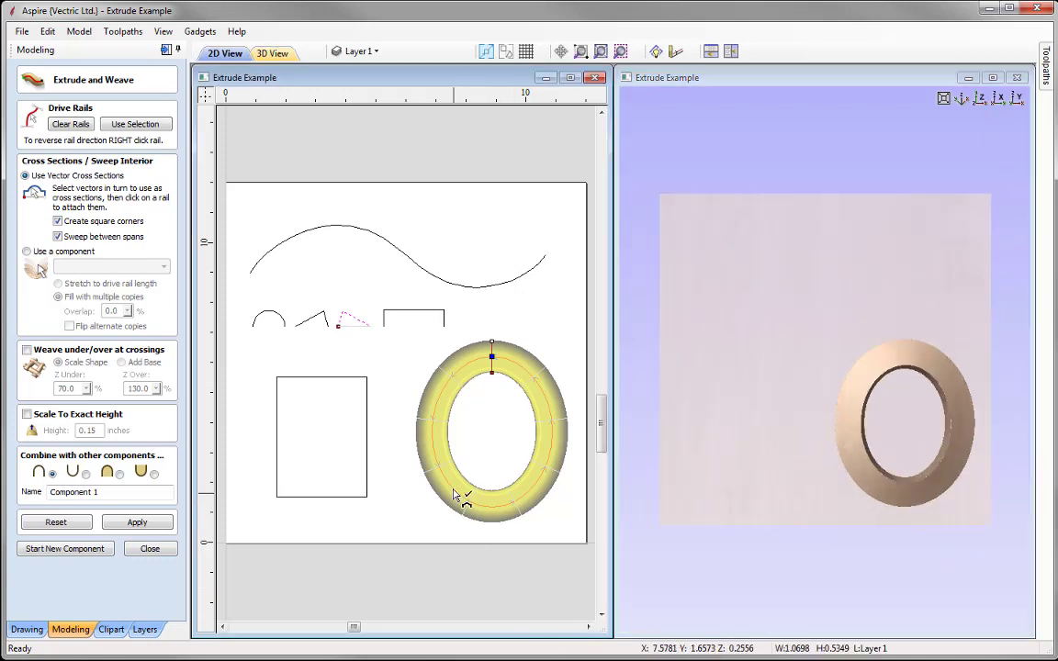
{"action": "right_click", "coordinate": [440, 461]}
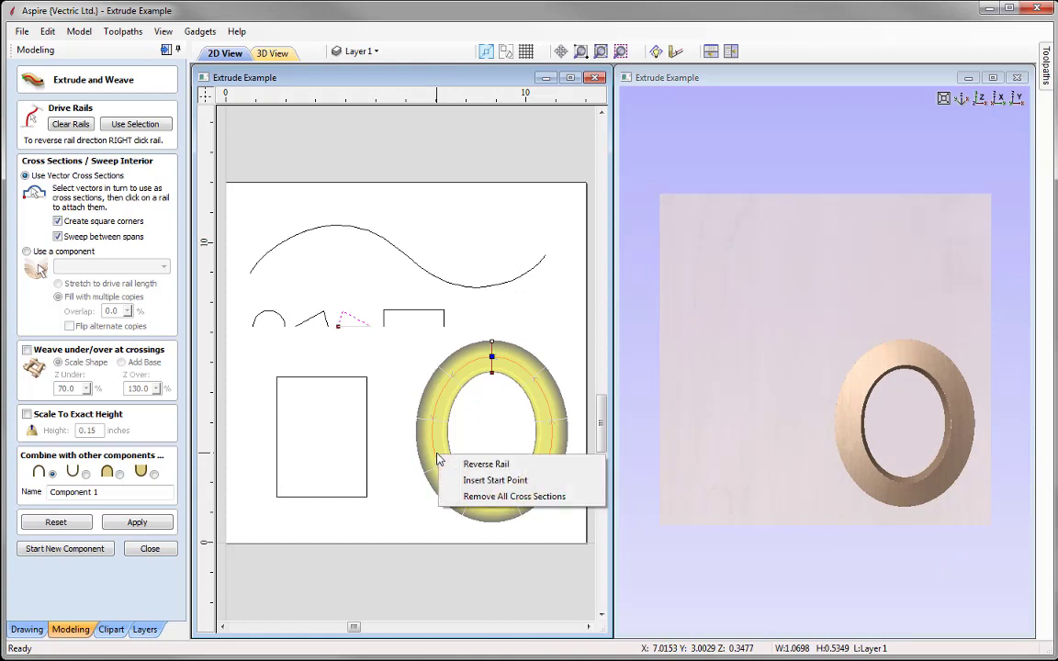
{"action": "left_click", "coordinate": [487, 465]}
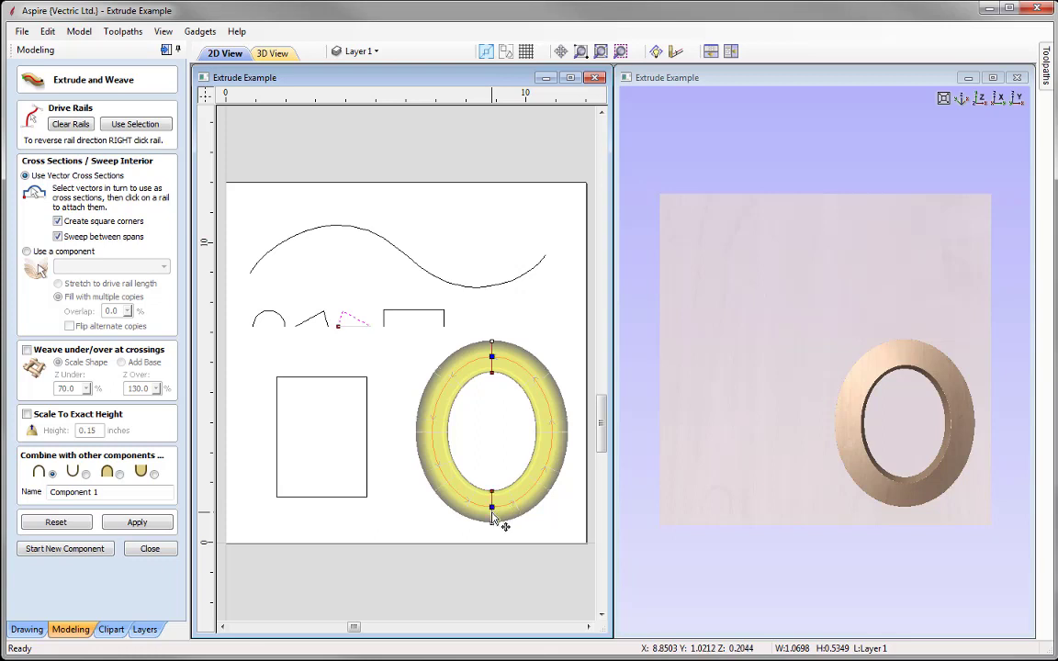
{"action": "left_click", "coordinate": [492, 507]}
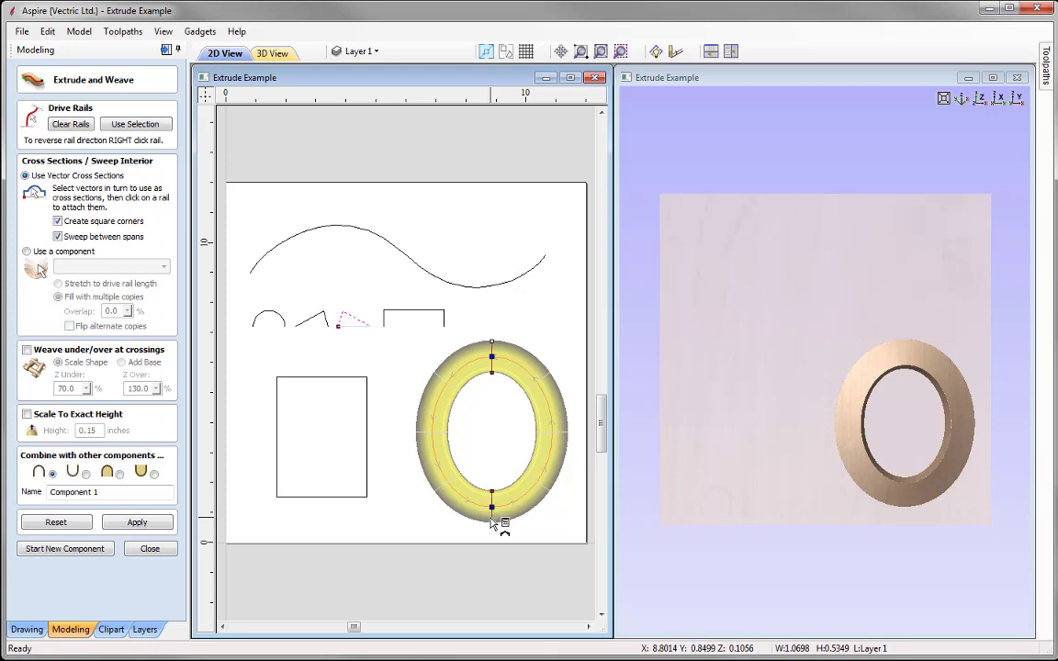
{"action": "left_click", "coordinate": [553, 435]}
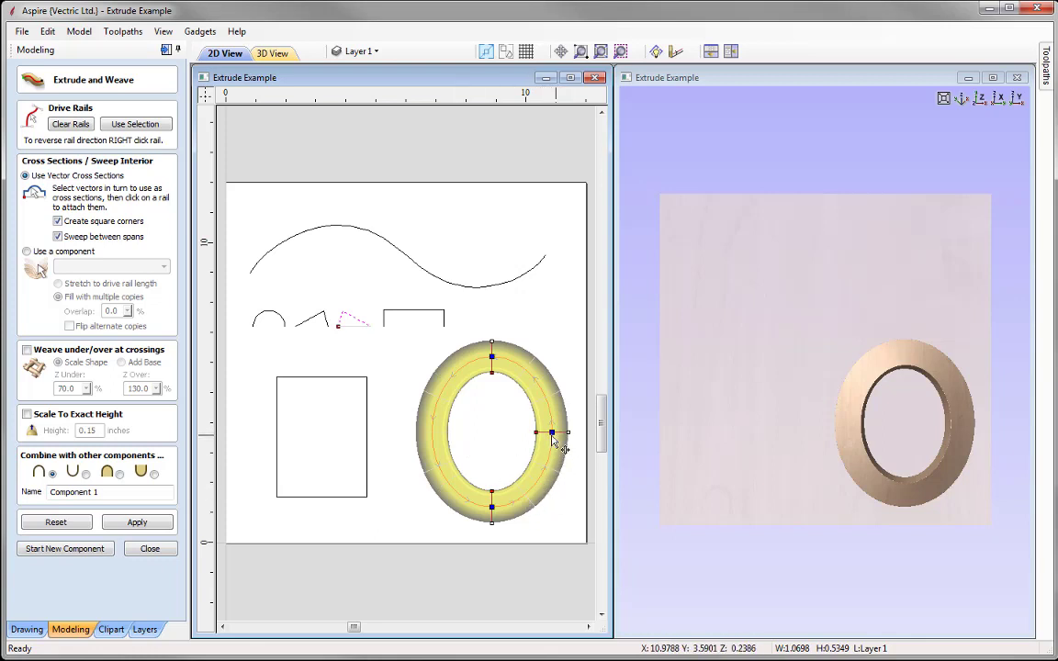
- Assign the semicircular cross section to the ellipse's left and right nodes and recompute the extrusion
{"action": "left_click", "coordinate": [266, 318]}
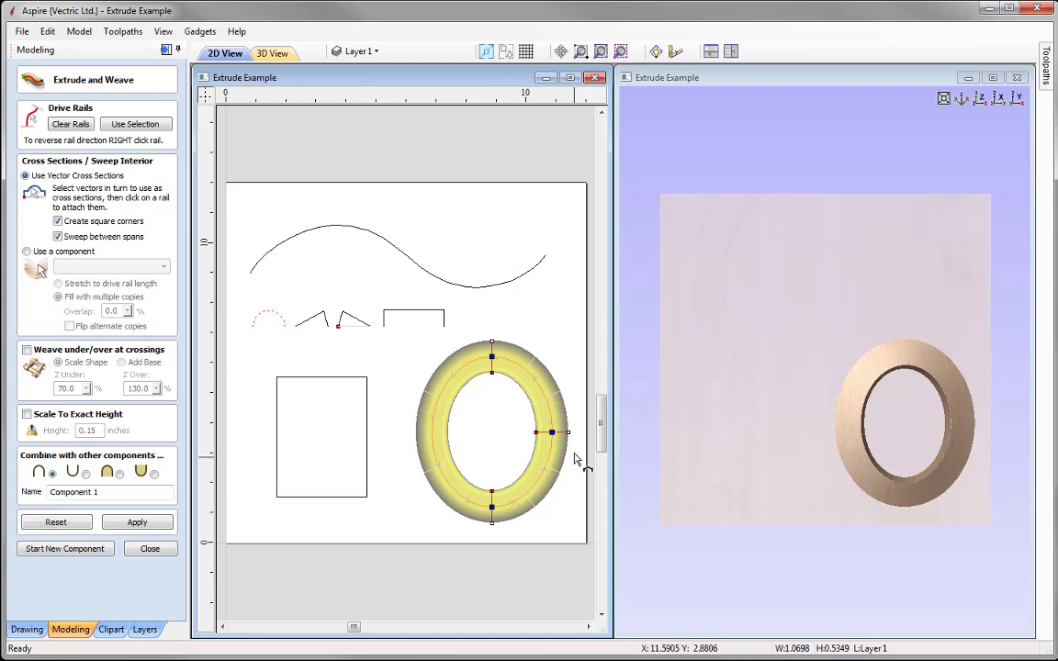
{"action": "left_click", "coordinate": [551, 433]}
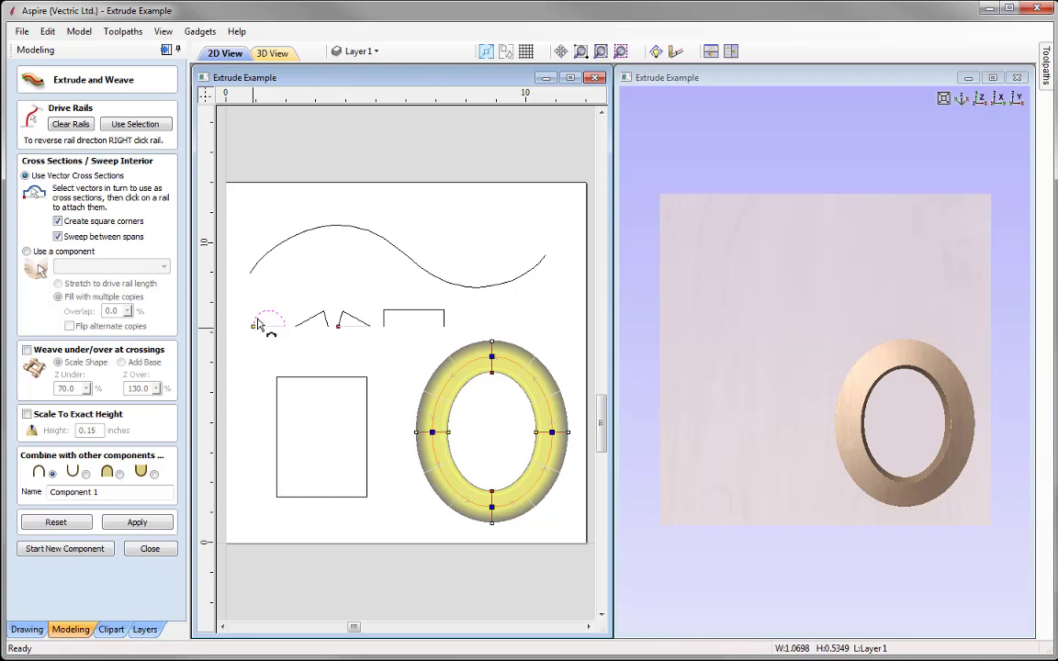
{"action": "left_click", "coordinate": [138, 522]}
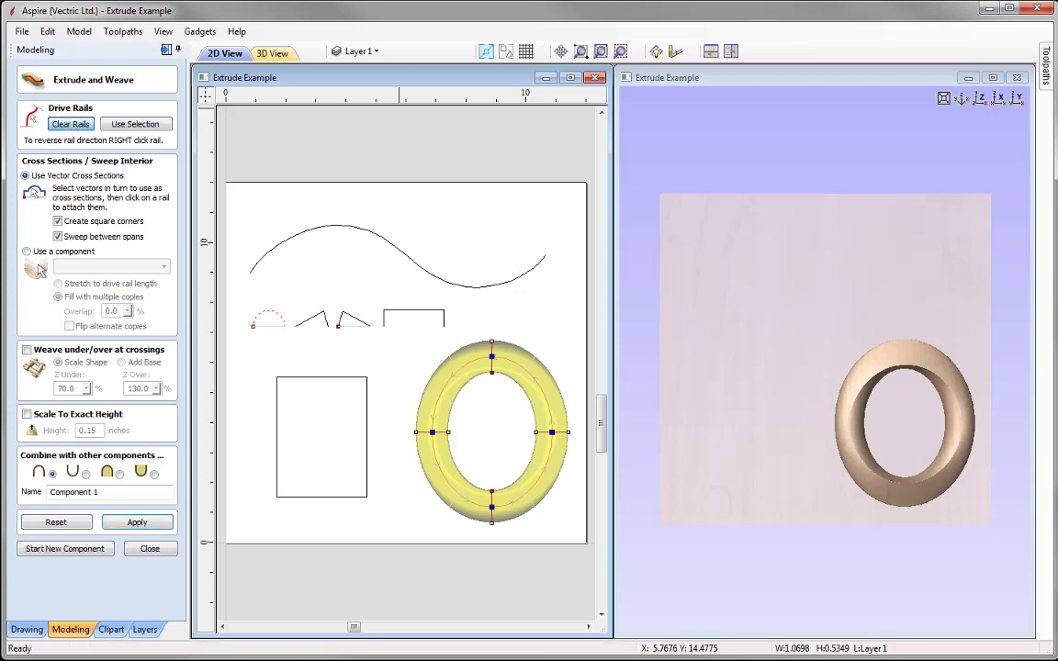
- Clear the drive rails, close Extrude and Weave, and import the Grape_Leaf-50602-A.3dClip component
{"action": "left_click", "coordinate": [66, 124]}
{"action": "left_click", "coordinate": [149, 548]}
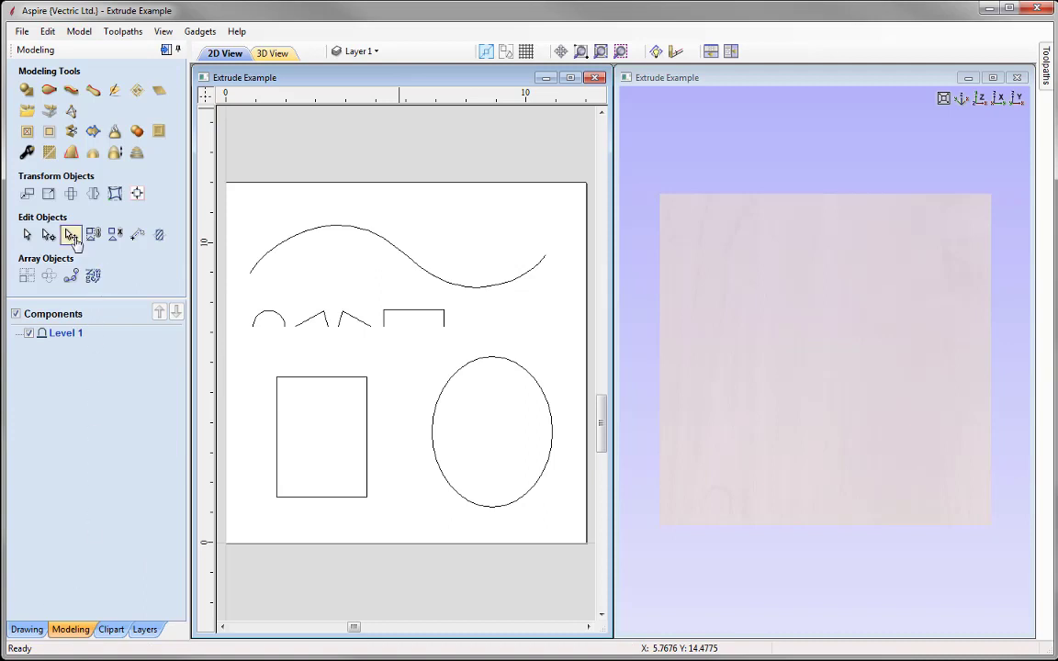
{"action": "left_click", "coordinate": [26, 111]}
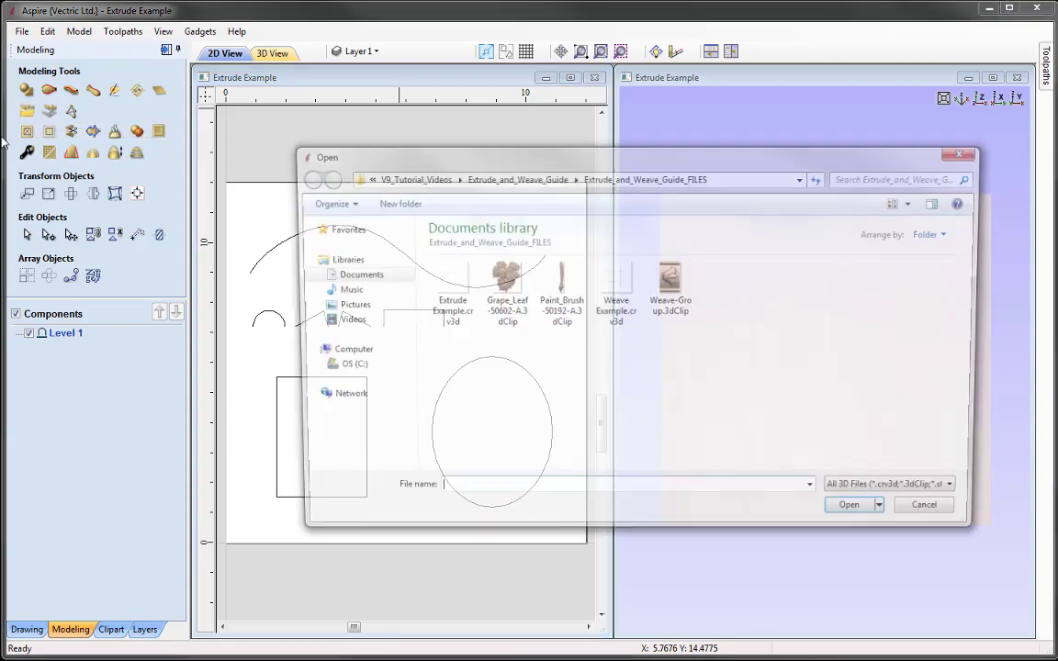
{"action": "left_click", "coordinate": [508, 289]}
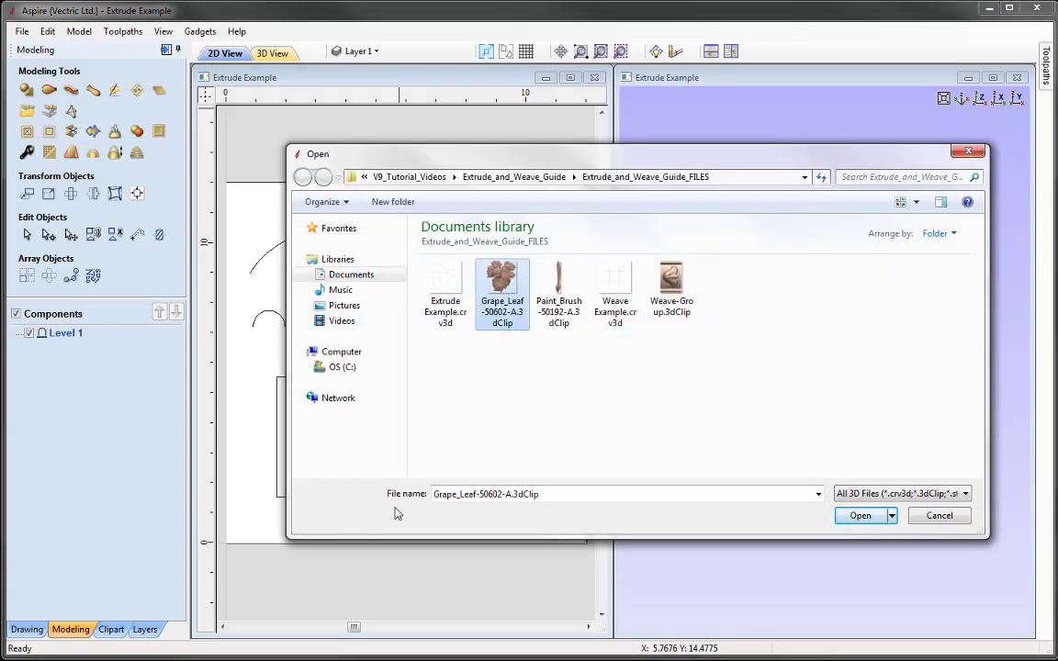
{"action": "left_click", "coordinate": [860, 517]}
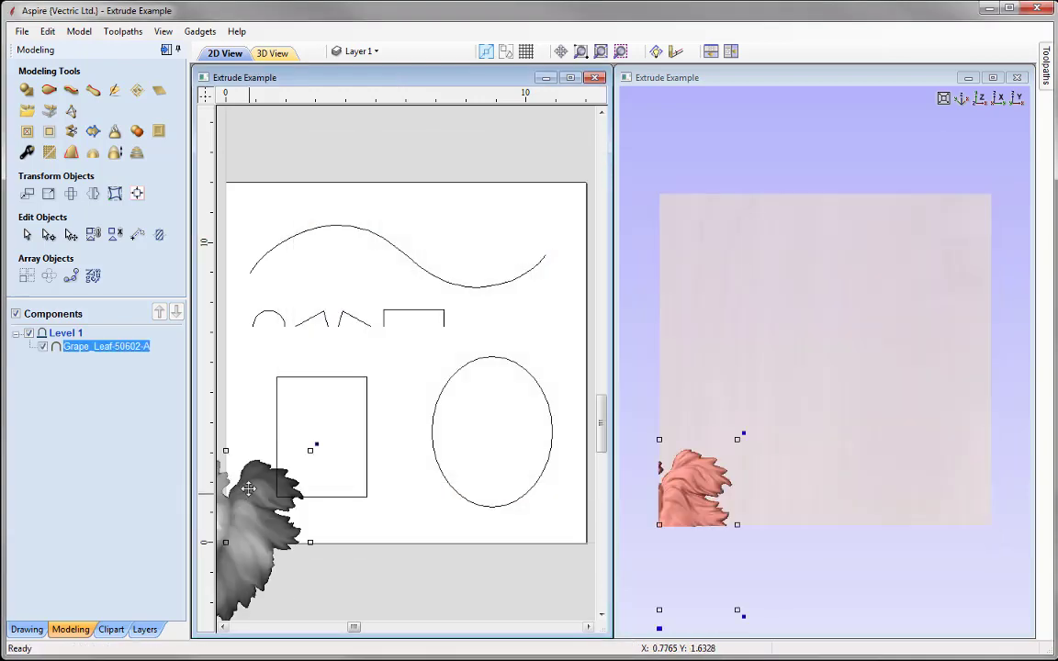
- Center the grape leaf component on the material both horizontally and vertically
{"action": "left_click", "coordinate": [136, 193]}
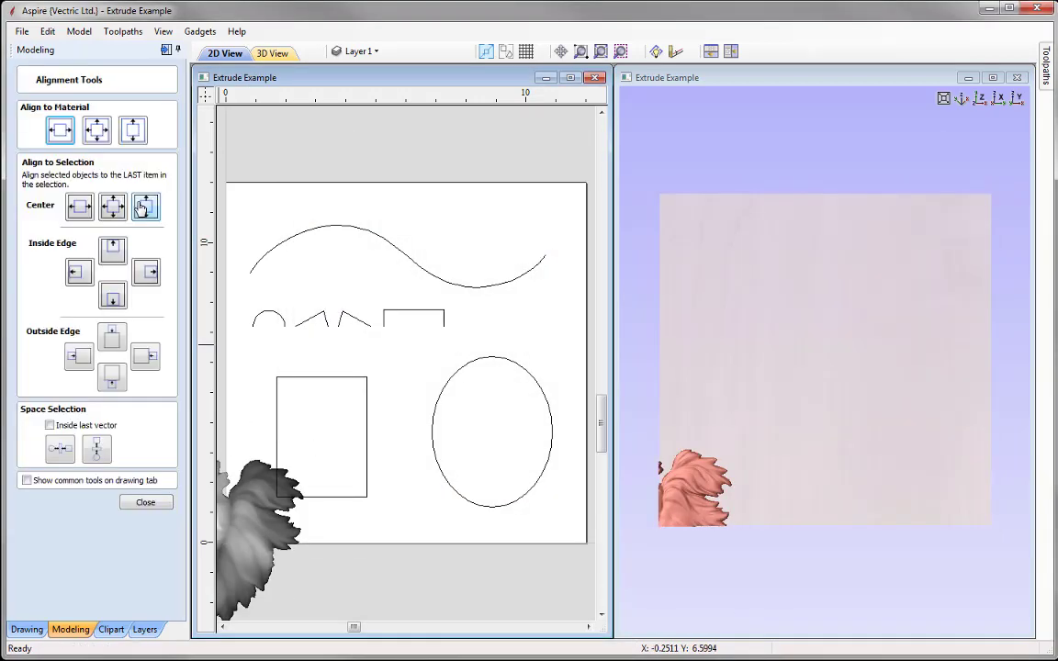
{"action": "left_click", "coordinate": [97, 130]}
{"action": "left_click", "coordinate": [146, 502]}
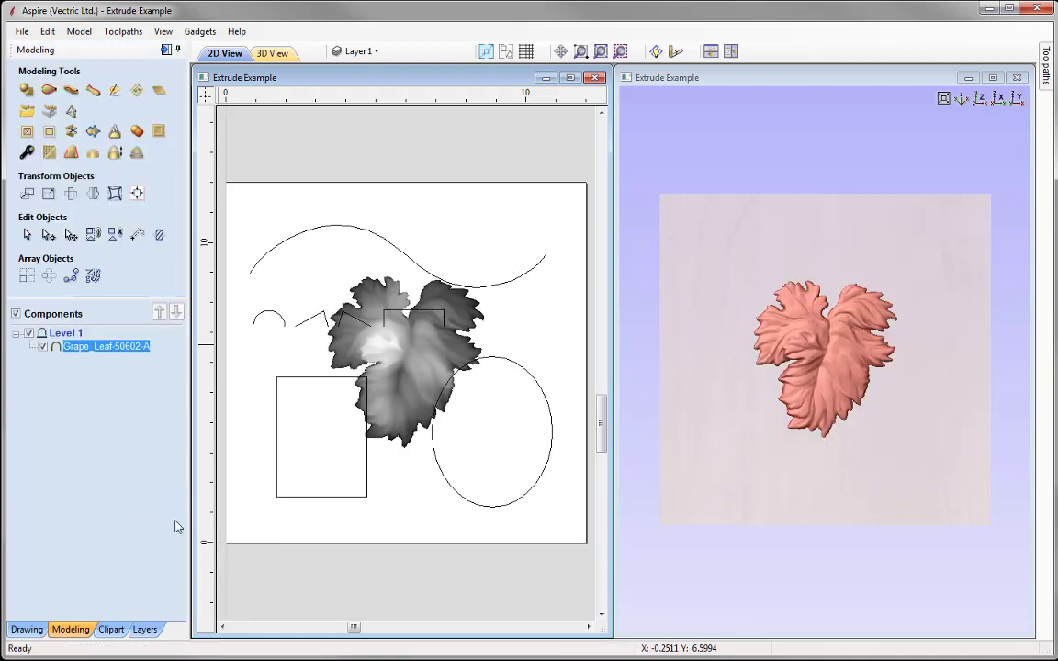
- Scale the grape leaf component proportionally from its center to a height of 1.5 inches
{"action": "left_click", "coordinate": [49, 193]}
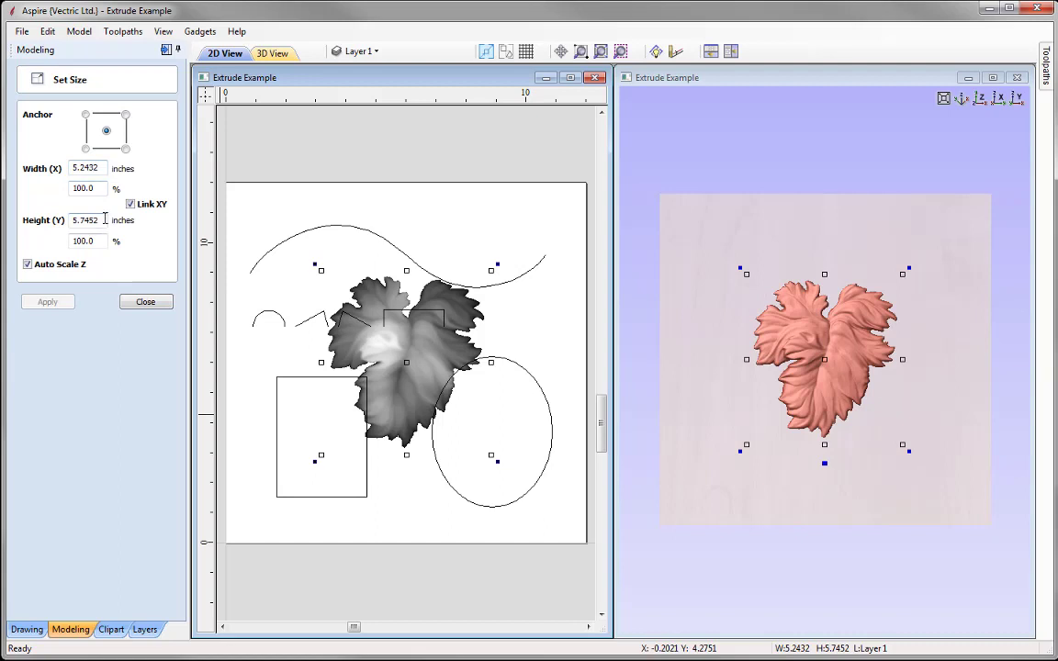
{"action": "left_click_drag", "start_coordinate": [105, 219], "coordinate": [18, 218]}
{"action": "type", "text": "1.5"}
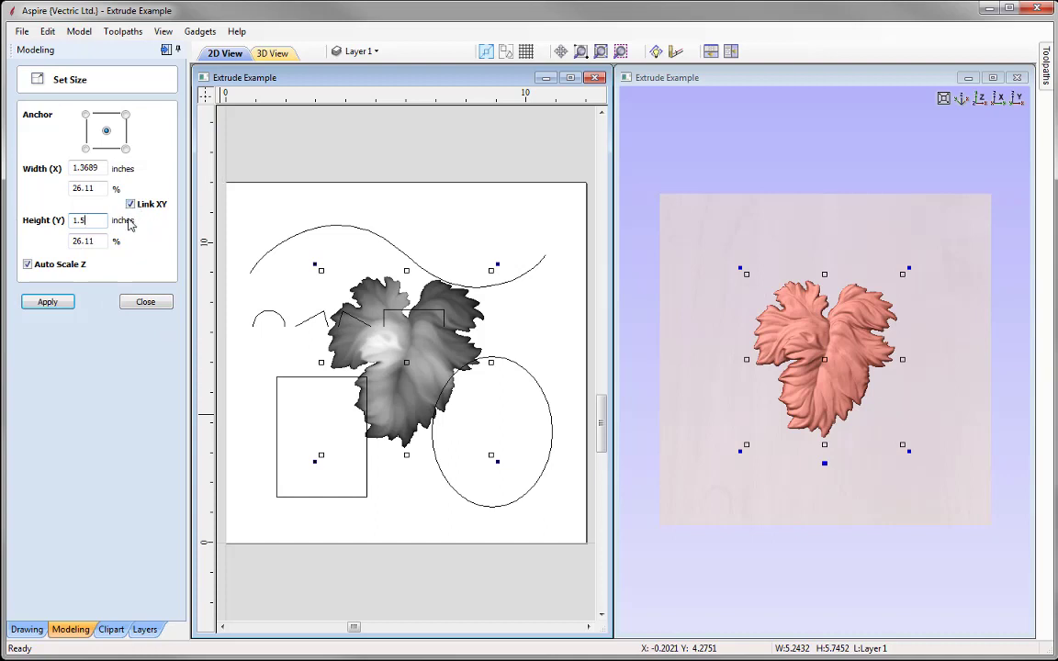
{"action": "left_click", "coordinate": [47, 303]}
{"action": "left_click", "coordinate": [147, 303]}
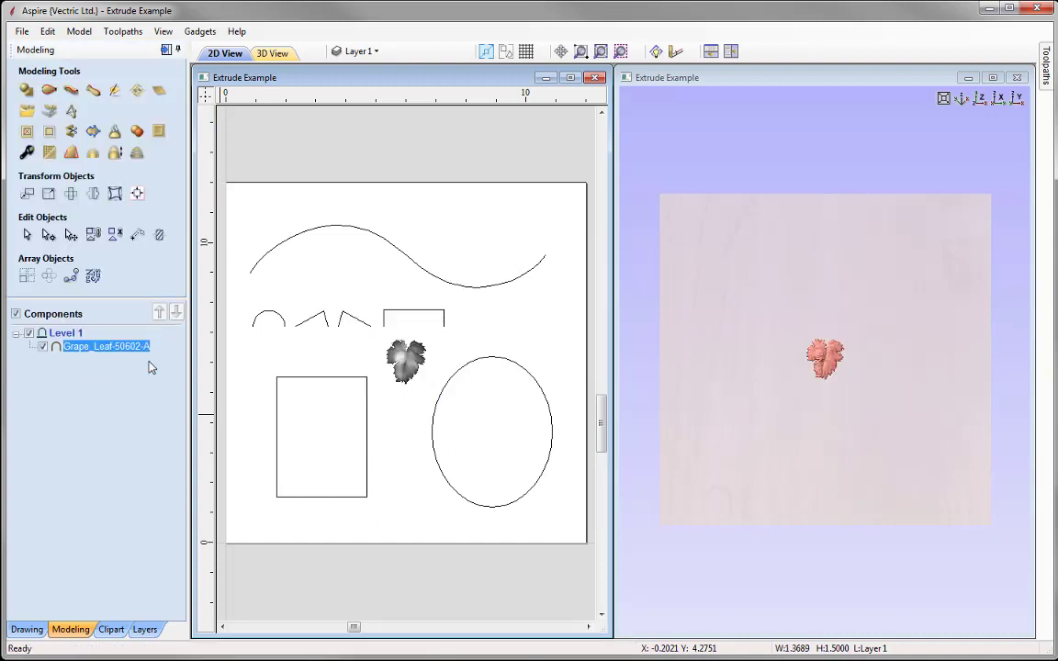
- Rotate the grape leaf component by 90 degrees about its center
{"action": "left_click", "coordinate": [406, 360]}
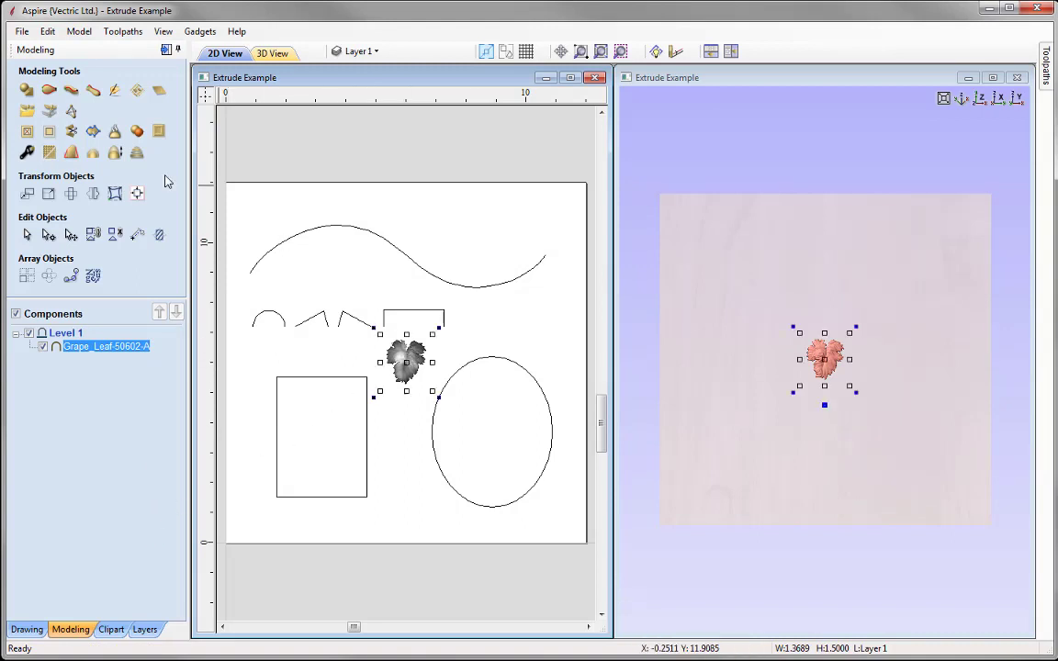
{"action": "left_click", "coordinate": [71, 194]}
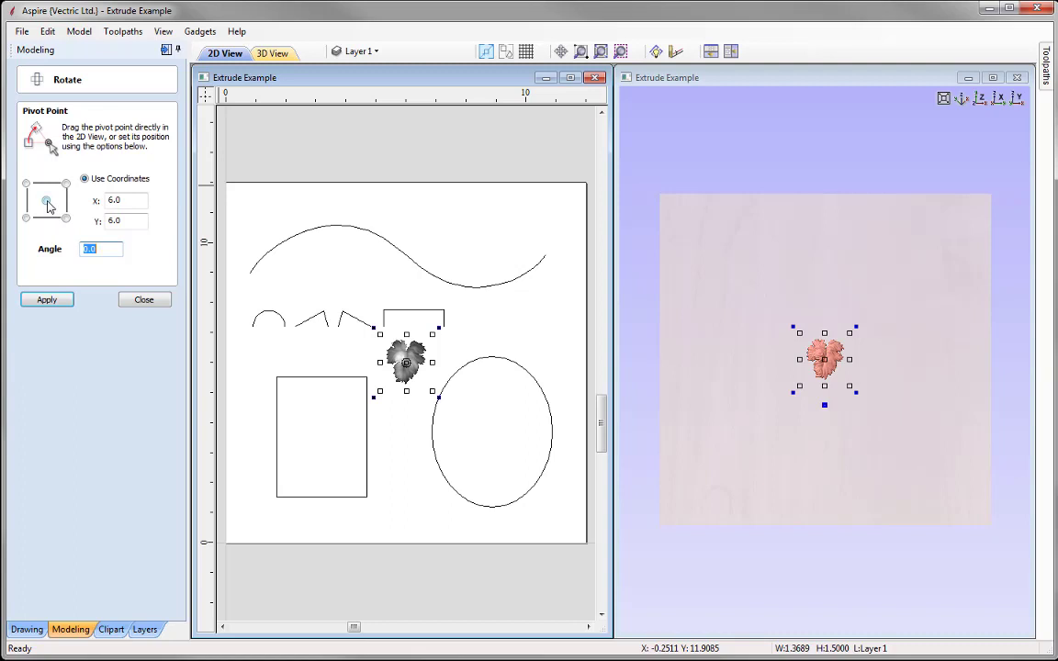
{"action": "left_click", "coordinate": [46, 200]}
{"action": "key", "text": "Tab"}
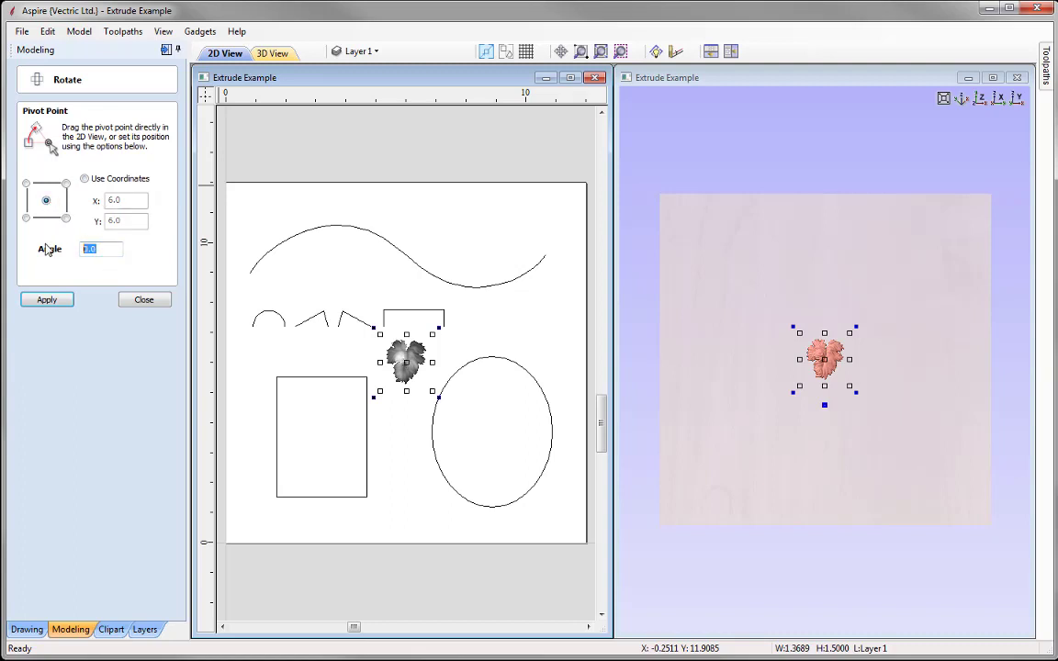
{"action": "type", "text": "90"}
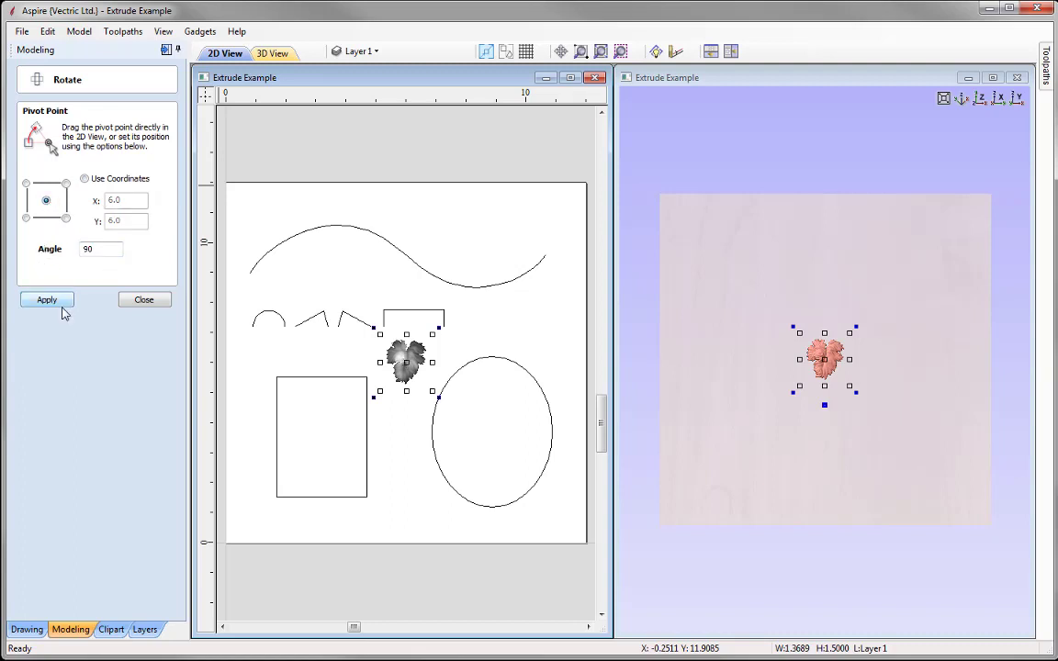
{"action": "left_click", "coordinate": [47, 300]}
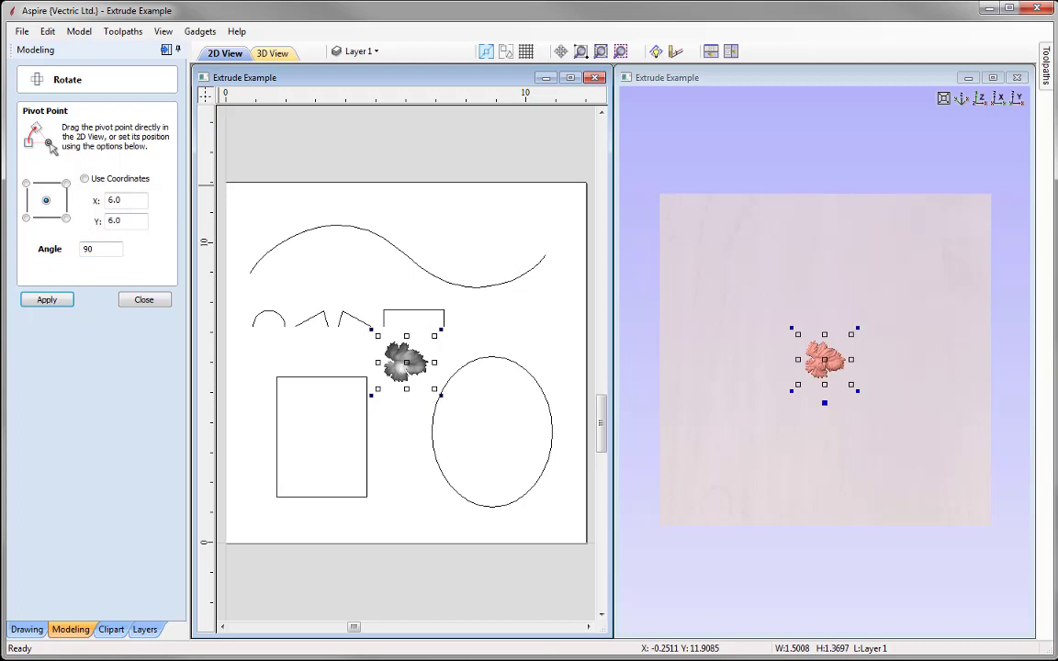
{"action": "left_click", "coordinate": [144, 305]}
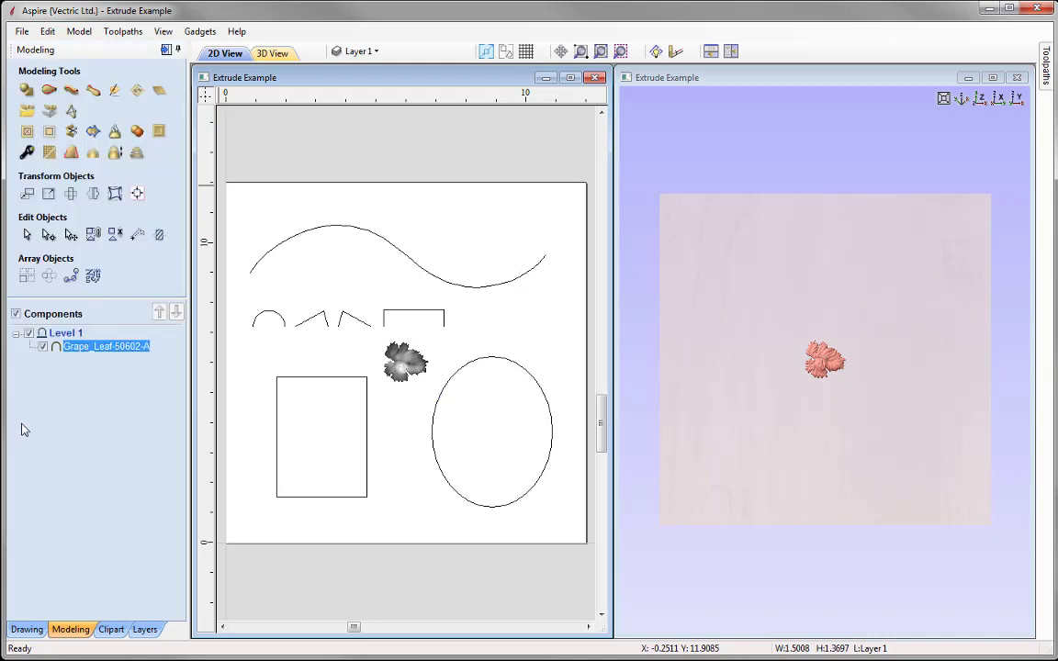
- Start Extrude and Weave with the S-shaped curve as the drive rail and Grape_Leaf-50602-A as the component to sweep
{"action": "left_click", "coordinate": [70, 89]}
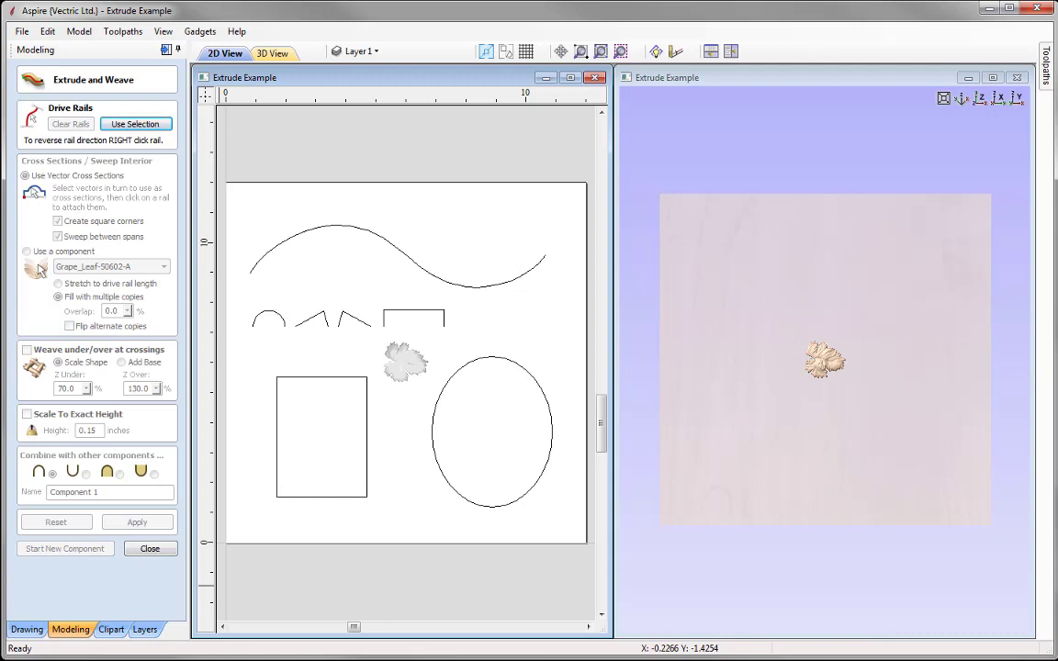
{"action": "left_click", "coordinate": [283, 243]}
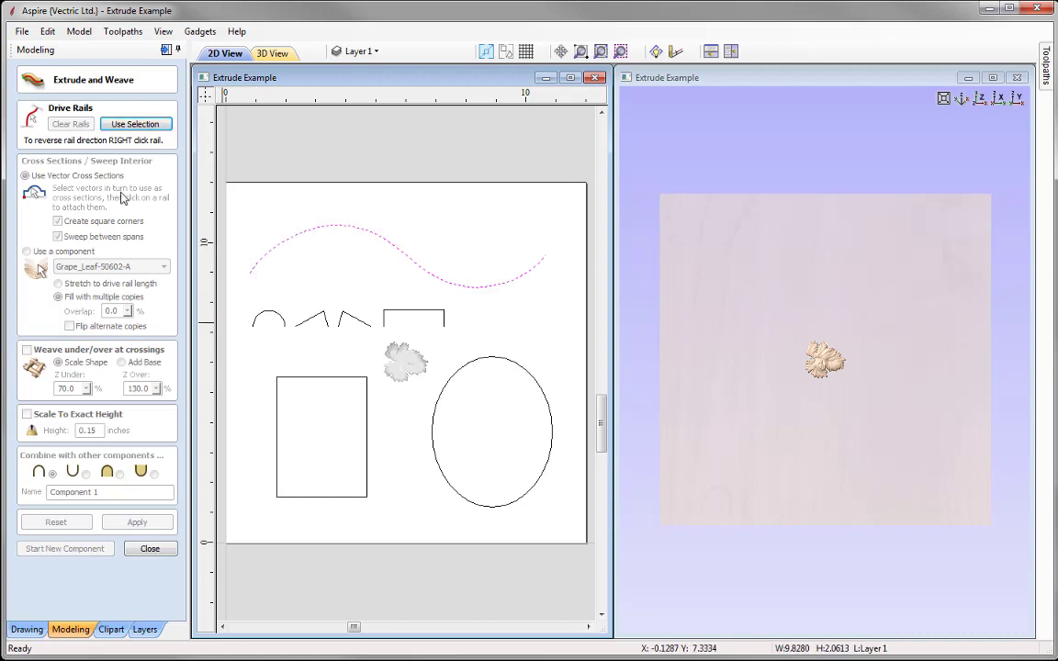
{"action": "left_click", "coordinate": [135, 124]}
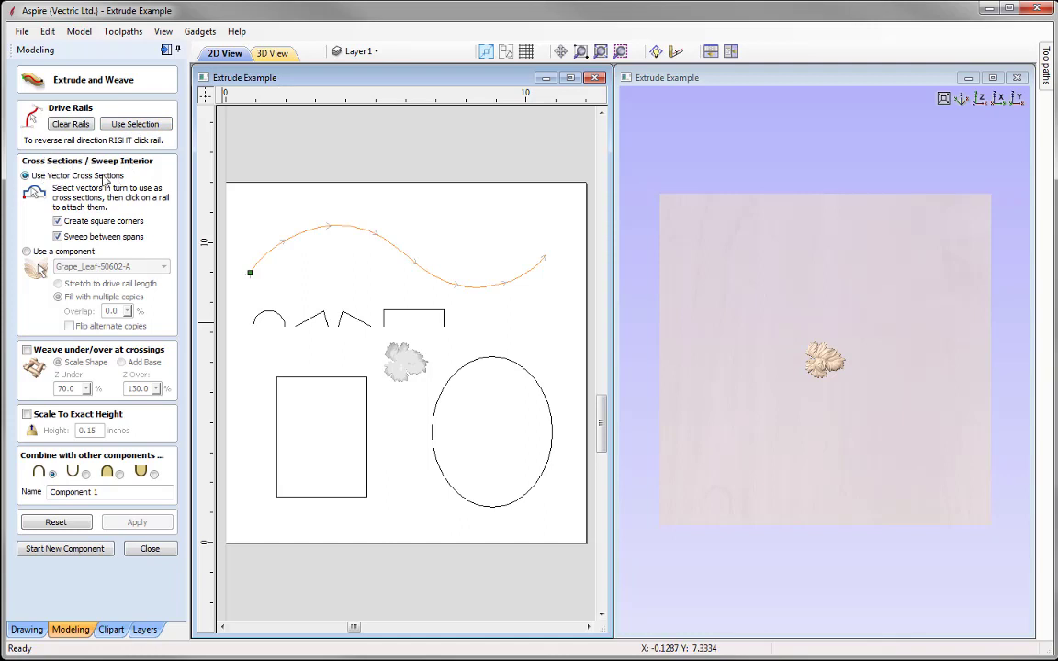
{"action": "left_click", "coordinate": [35, 256]}
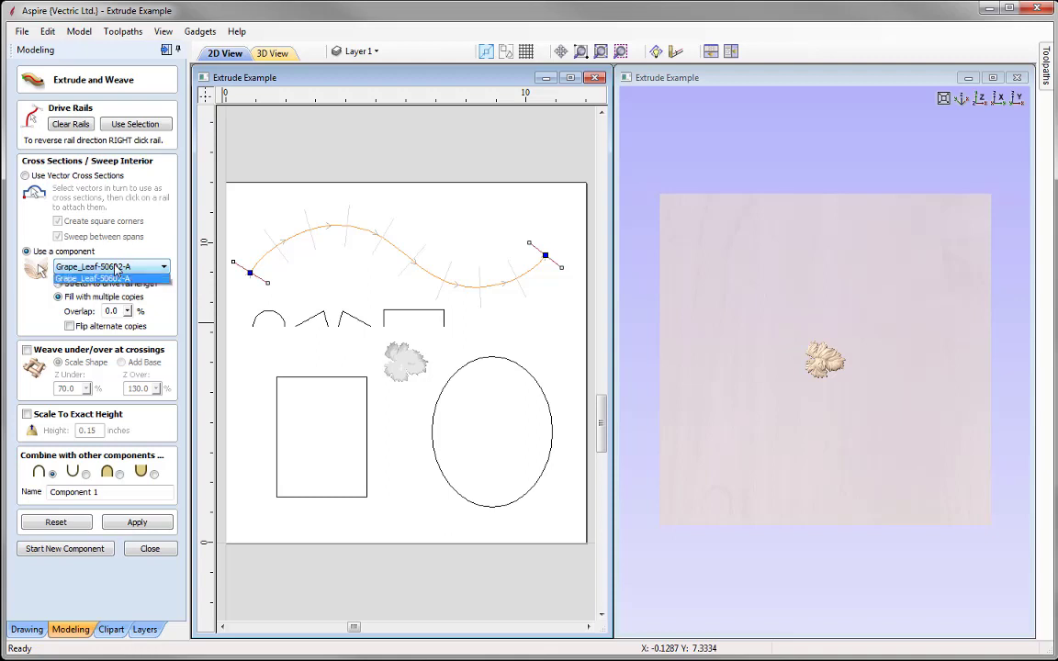
{"action": "left_click", "coordinate": [137, 266]}
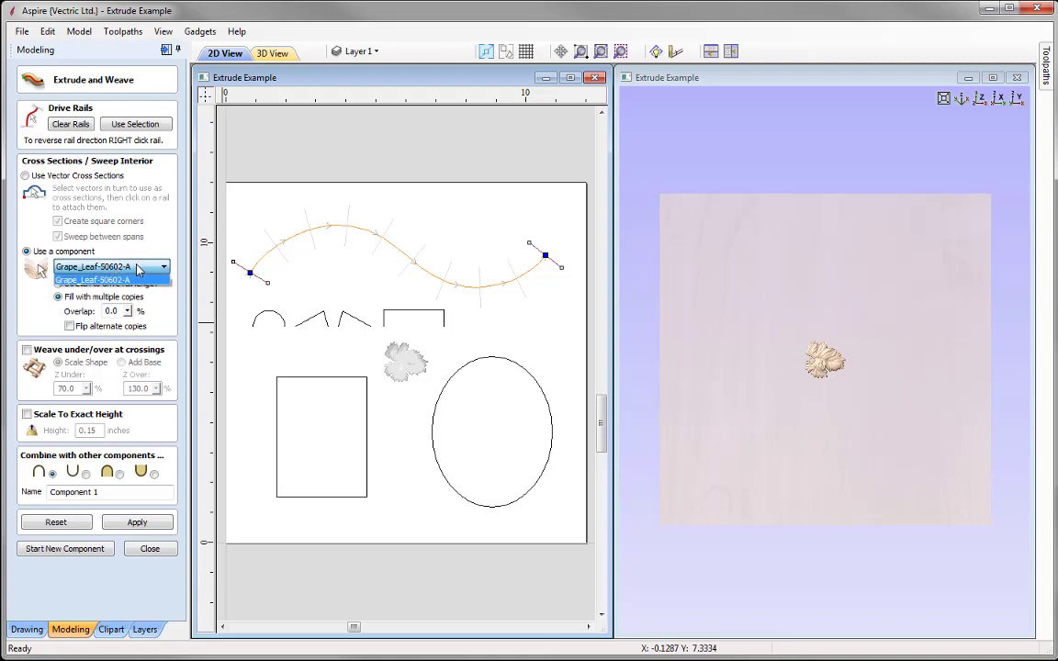
{"action": "left_click", "coordinate": [75, 281]}
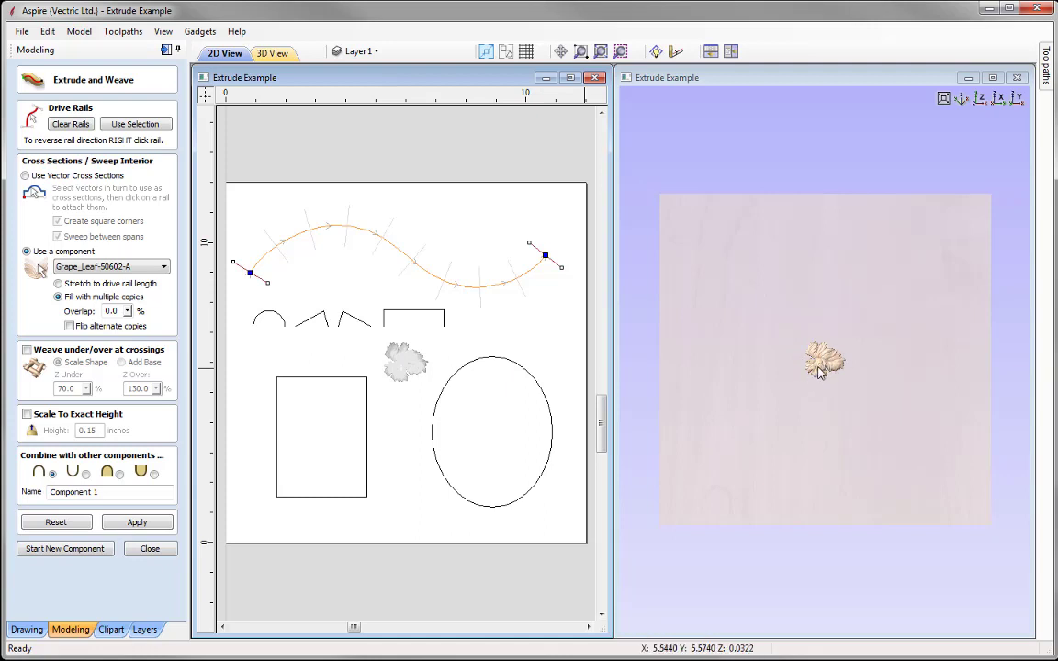
- Sweep Grape_Leaf-50602-A along the S-shaped curve, filling it with multiple copies at 0% overlap
{"action": "left_click", "coordinate": [133, 268]}
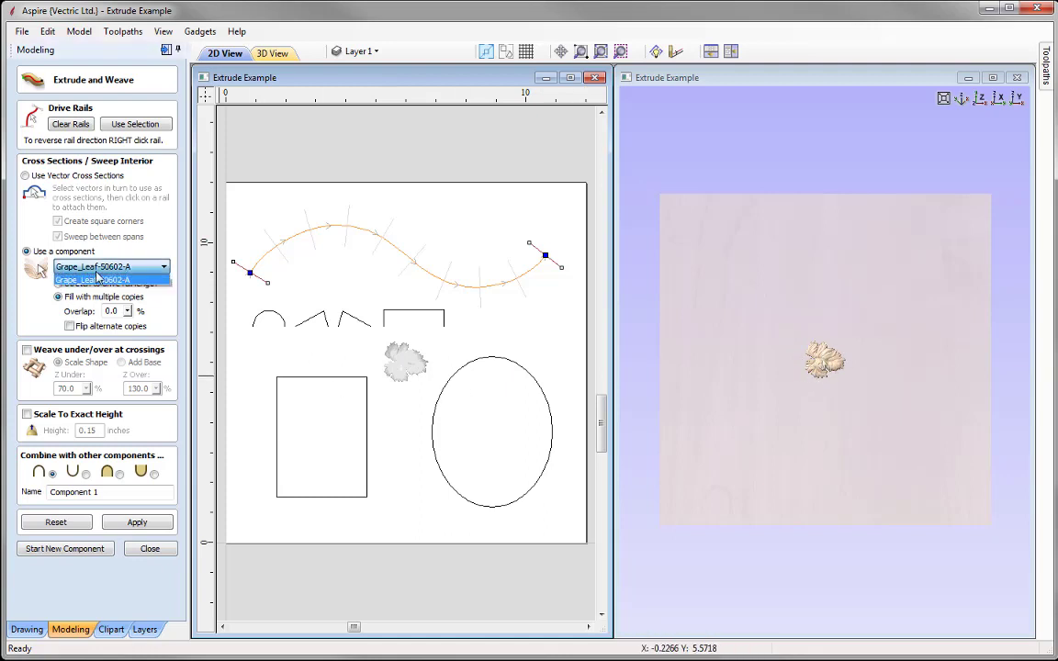
{"action": "left_click", "coordinate": [79, 280]}
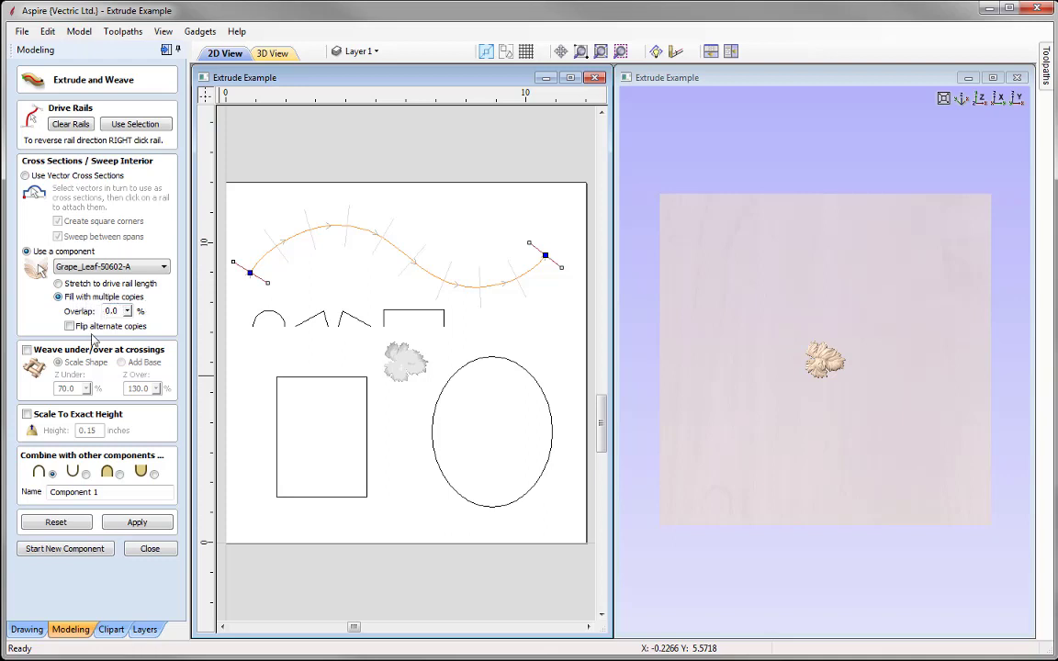
{"action": "left_click", "coordinate": [137, 522]}
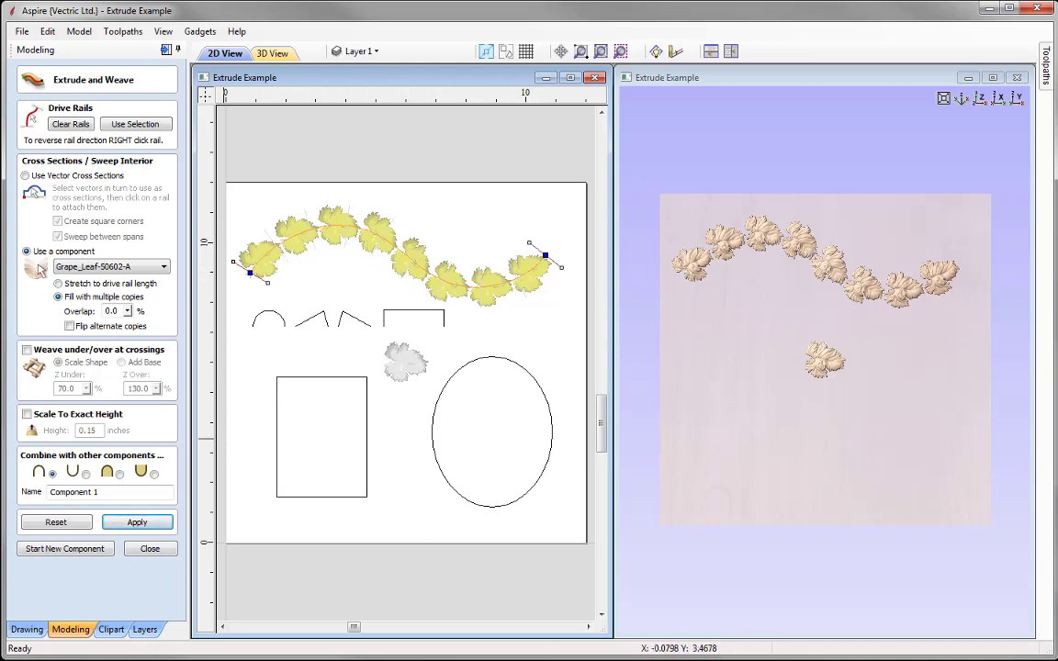
- Increase the leaf overlap to 30%, reapply the sweep and inspect the overlapping leaves in 3D
{"action": "key", "text": "F3"}
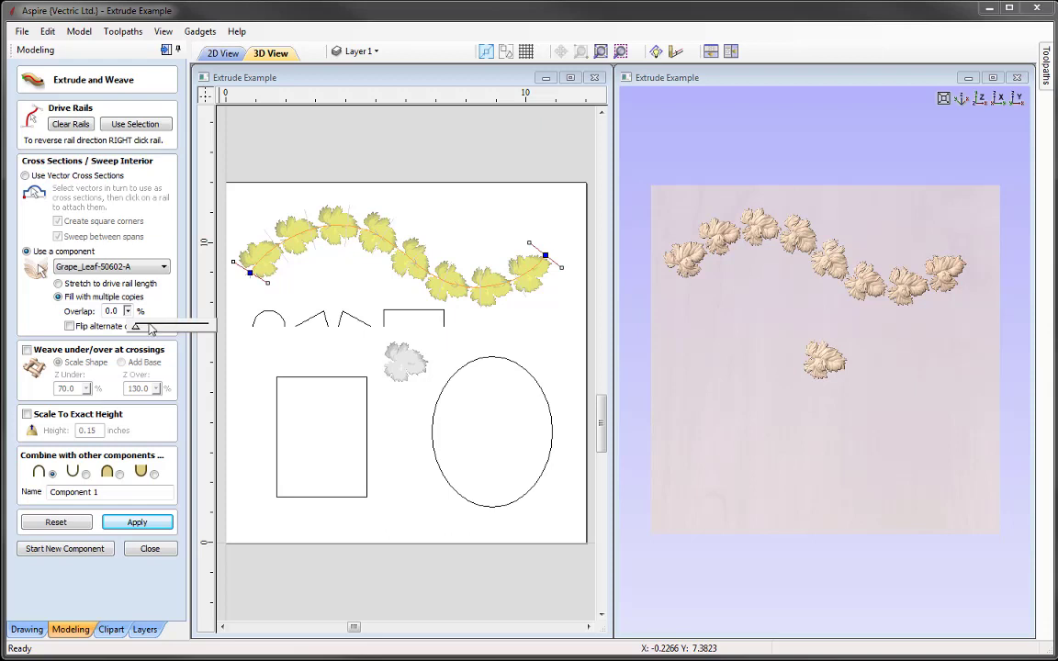
{"action": "left_click_drag", "start_coordinate": [138, 330], "coordinate": [157, 331]}
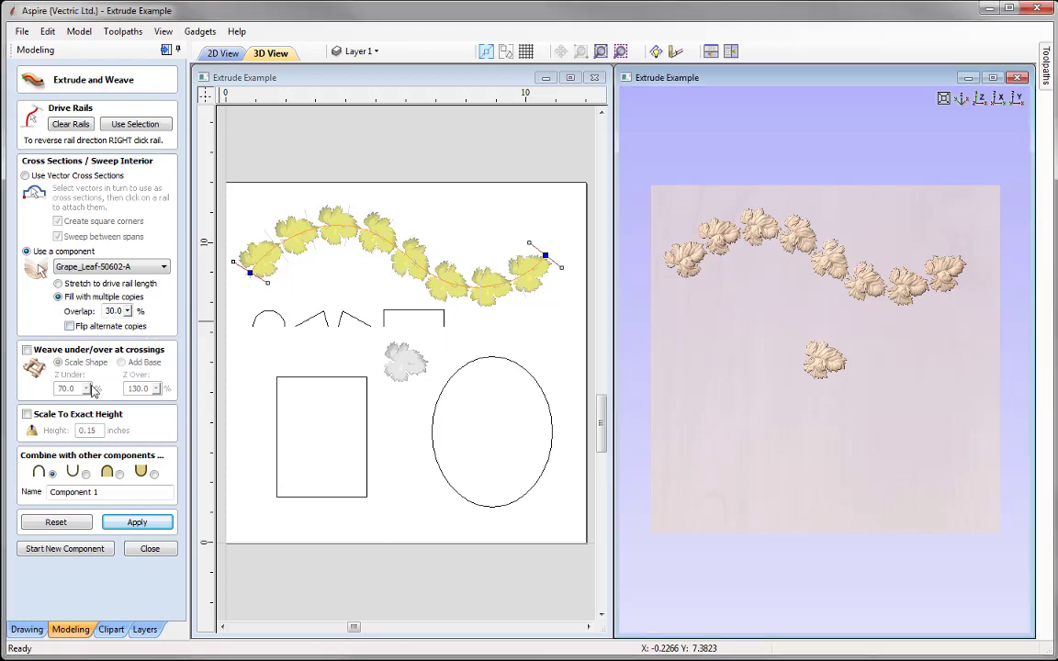
{"action": "left_click", "coordinate": [137, 521]}
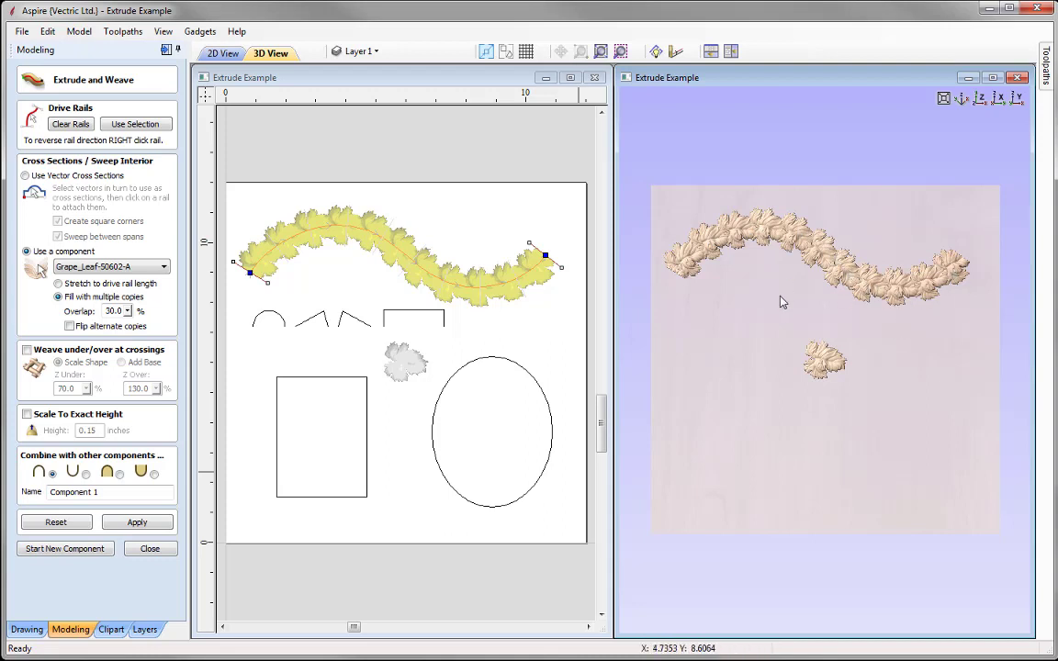
{"action": "left_click_drag", "start_coordinate": [701, 267], "coordinate": [774, 278]}
{"action": "scroll", "coordinate": [770, 280], "scroll_direction": "up", "scroll_amount": 3}
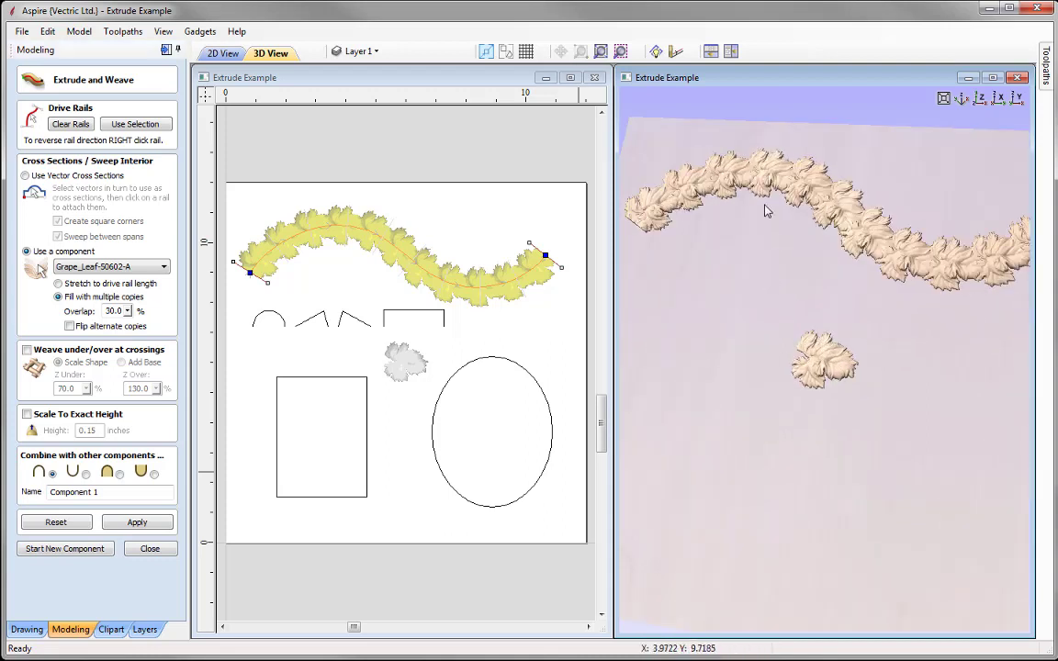
{"action": "scroll", "coordinate": [767, 211], "scroll_direction": "up", "scroll_amount": 2}
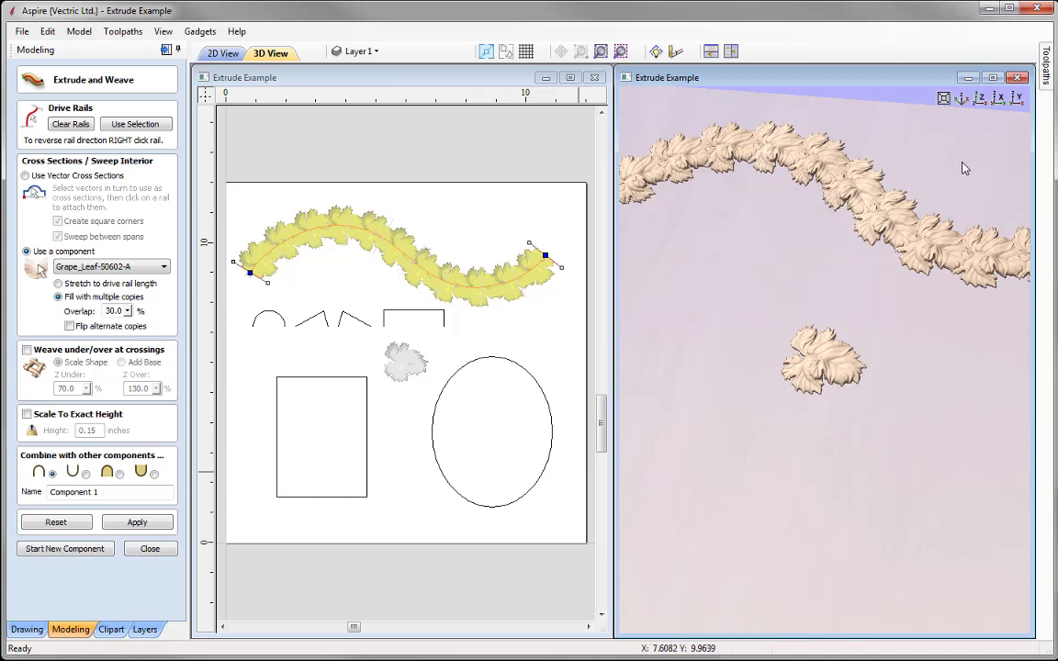
{"action": "left_click", "coordinate": [981, 101]}
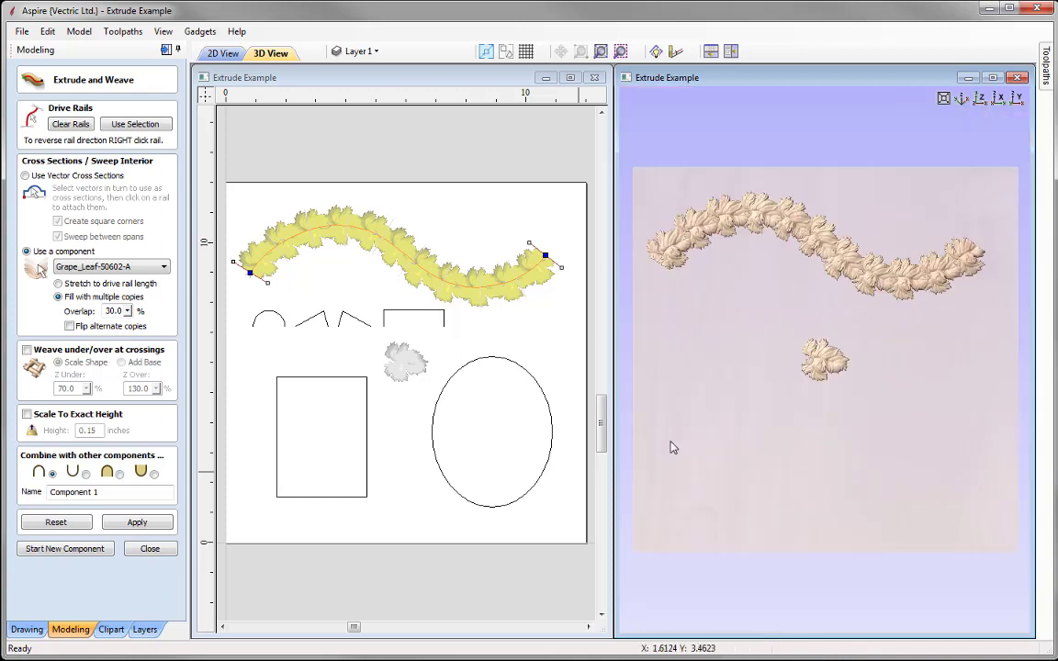
- Clear the drive rail to discard the swept leaves and leave the Extrude and Weave tool
{"action": "left_click", "coordinate": [66, 124]}
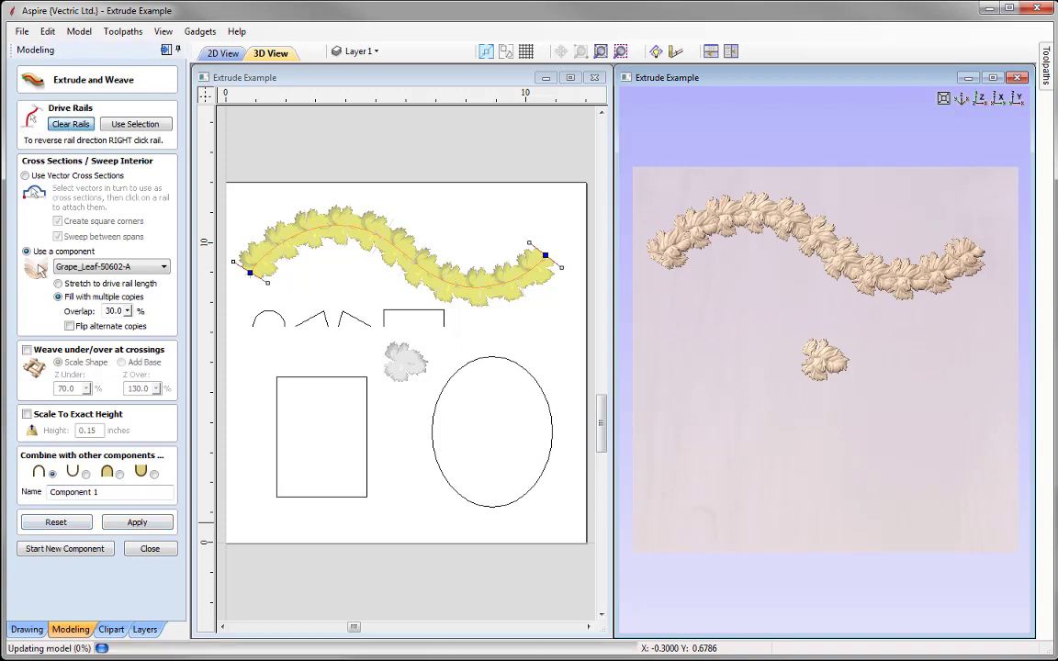
{"action": "left_click", "coordinate": [150, 549]}
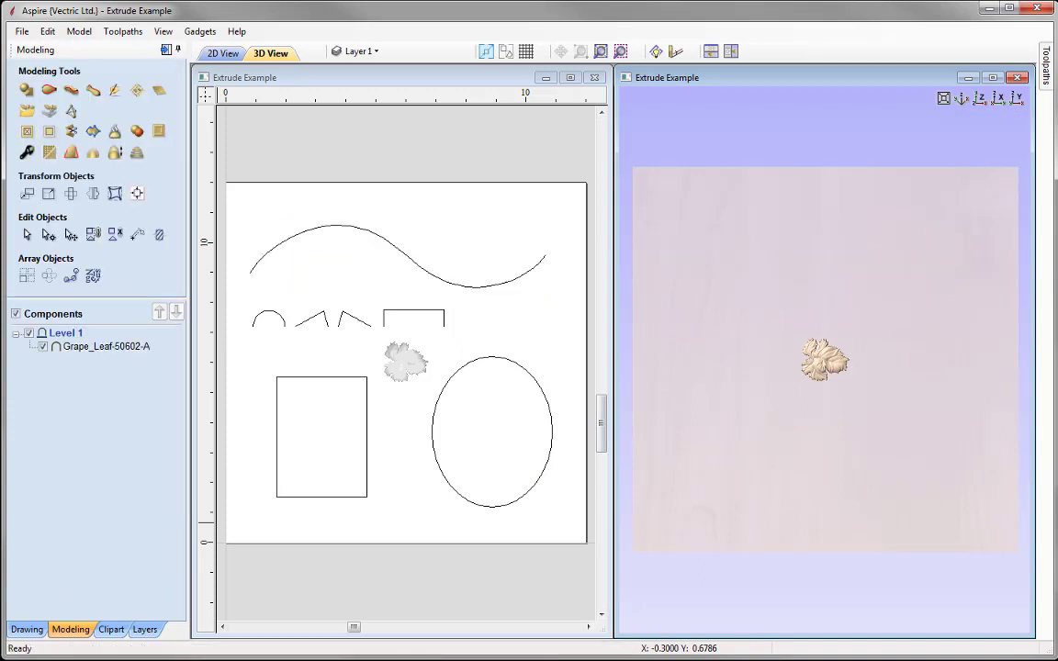
- Enable Tilt in the grape leaf's component properties and set its direction horizontally from the leaf's left side to its right side
{"action": "key", "text": "F2"}
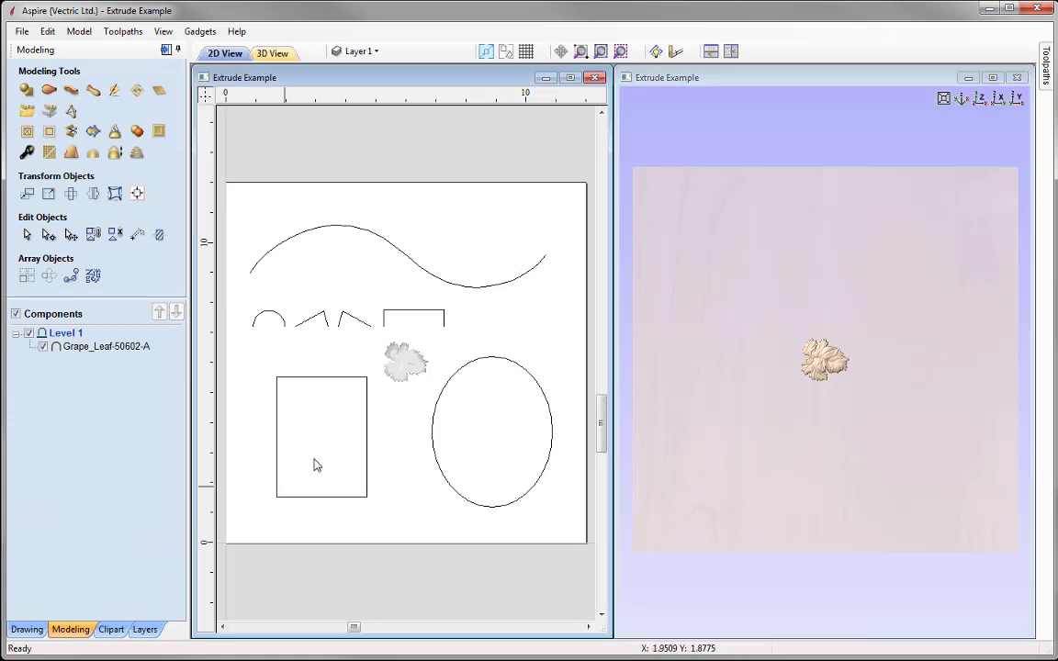
{"action": "left_click", "coordinate": [406, 360]}
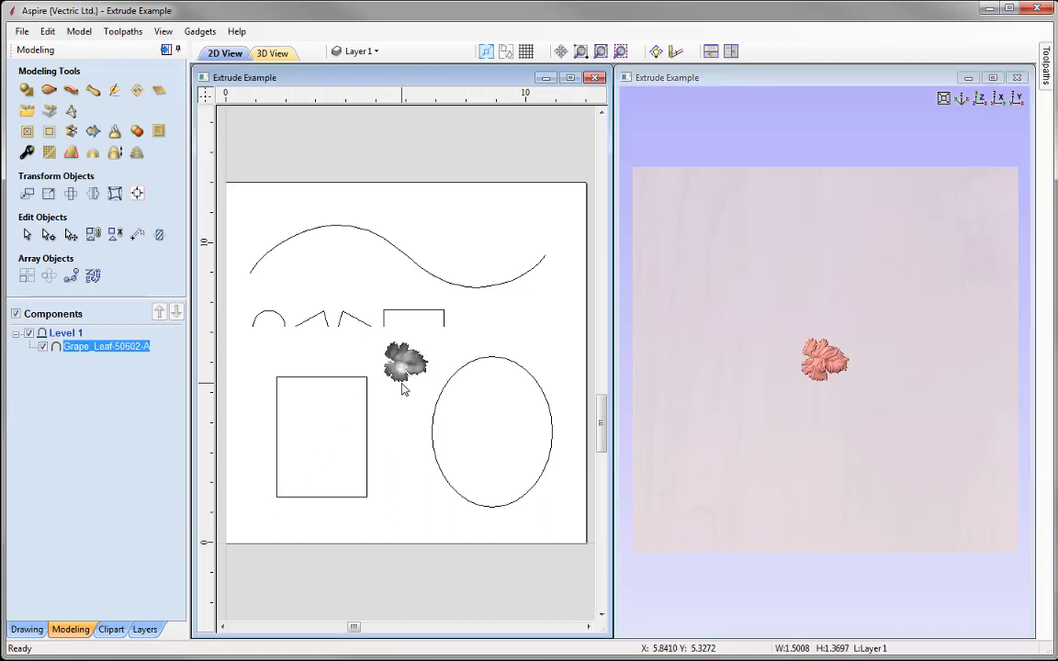
{"action": "left_click", "coordinate": [27, 151]}
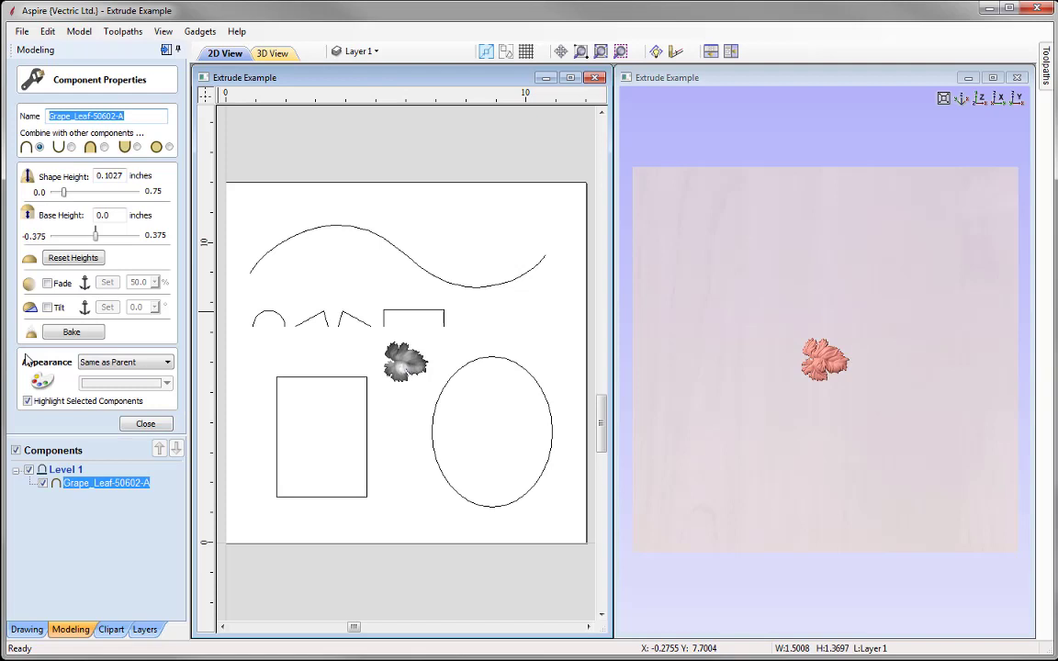
{"action": "left_click", "coordinate": [49, 307]}
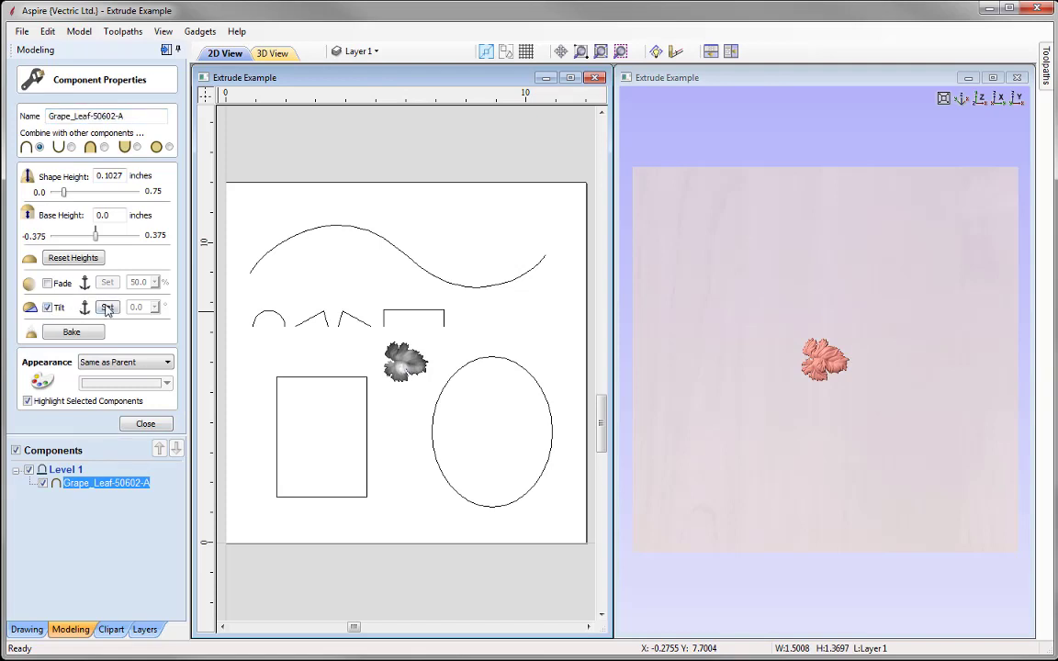
{"action": "left_click", "coordinate": [107, 308]}
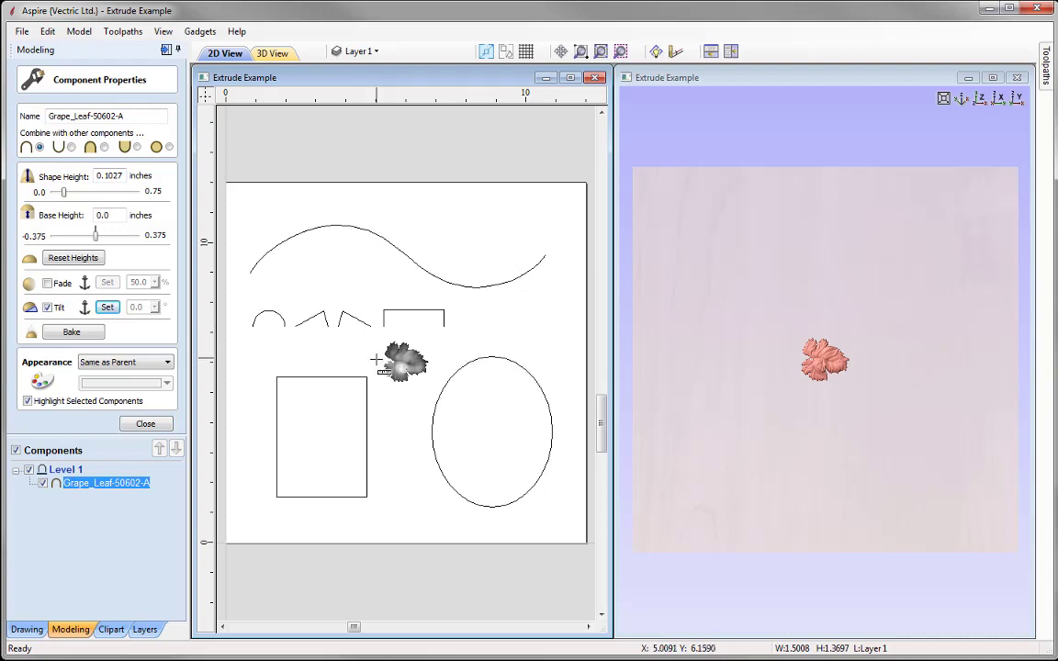
{"action": "mouse_move", "coordinate": [377, 360]}
{"action": "left_mouse_down"}
{"action": "mouse_move", "coordinate": [448, 361]}
{"action": "mouse_move", "coordinate": [418, 331]}
{"action": "mouse_move", "coordinate": [434, 383]}
{"action": "mouse_move", "coordinate": [430, 361]}
{"action": "mouse_move", "coordinate": [439, 360]}
{"action": "left_mouse_up"}
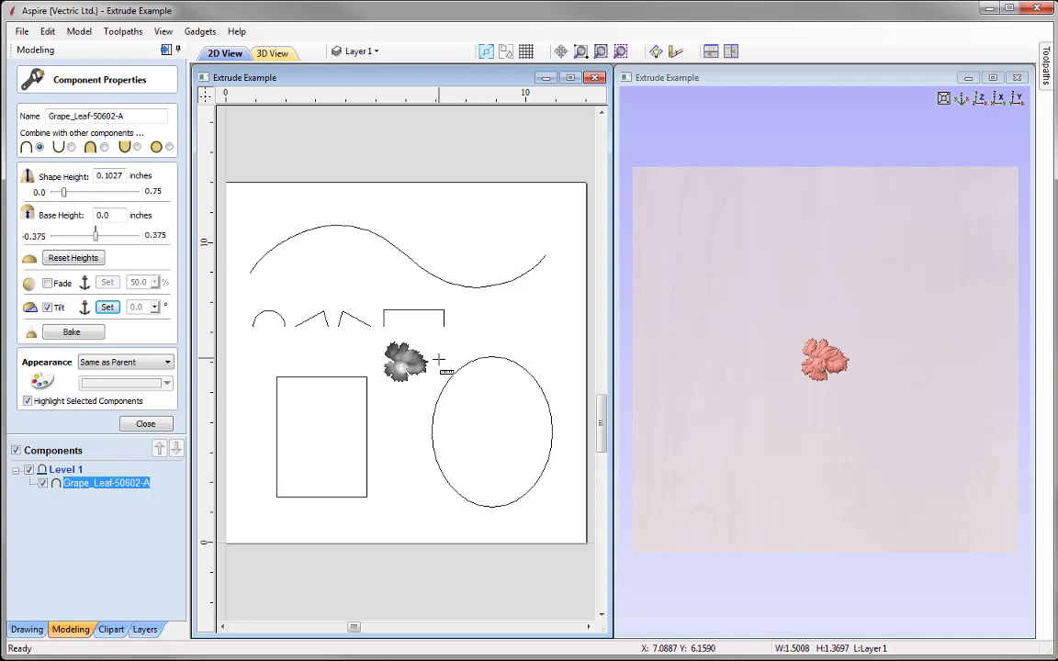
{"action": "left_click_drag", "start_coordinate": [439, 360], "coordinate": [440, 362]}
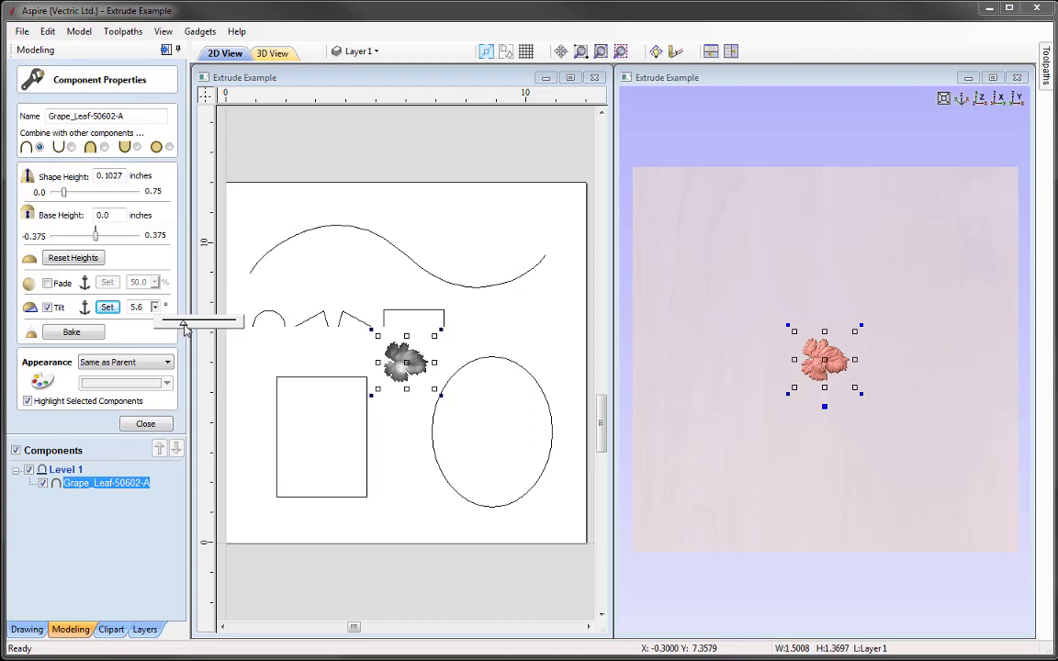
- Set the grape leaf's tilt angle to 5 degrees, check the slope in 3D and close the component properties
{"action": "left_click_drag", "start_coordinate": [850, 484], "coordinate": [822, 229]}
{"action": "double_click", "coordinate": [145, 307]}
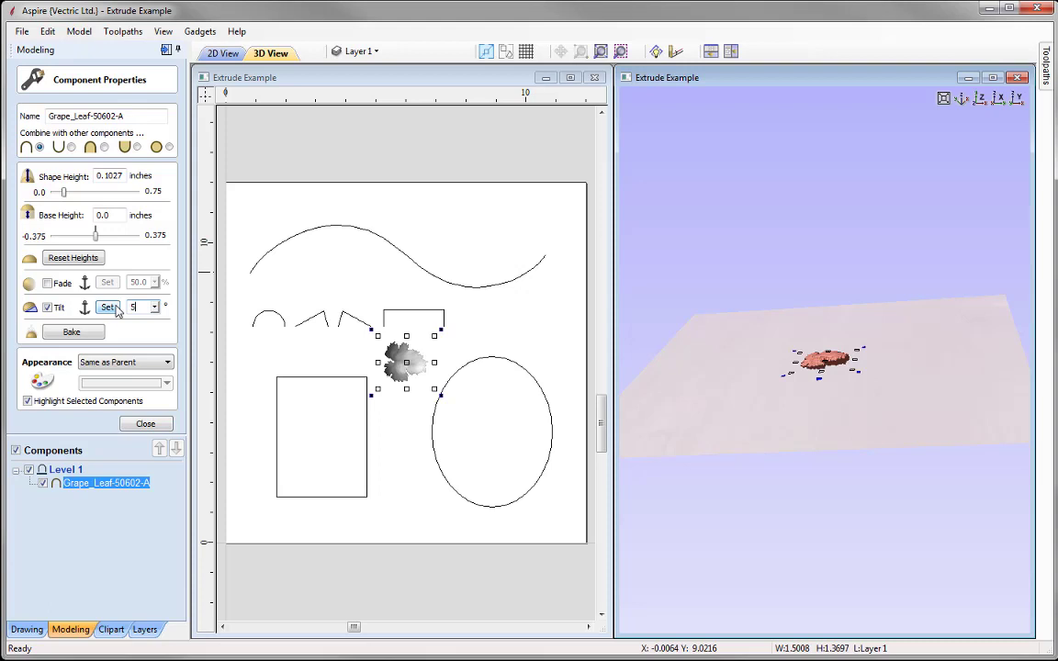
{"action": "left_click_drag", "start_coordinate": [786, 450], "coordinate": [834, 376]}
{"action": "scroll", "coordinate": [834, 376], "scroll_direction": "up", "scroll_amount": 3}
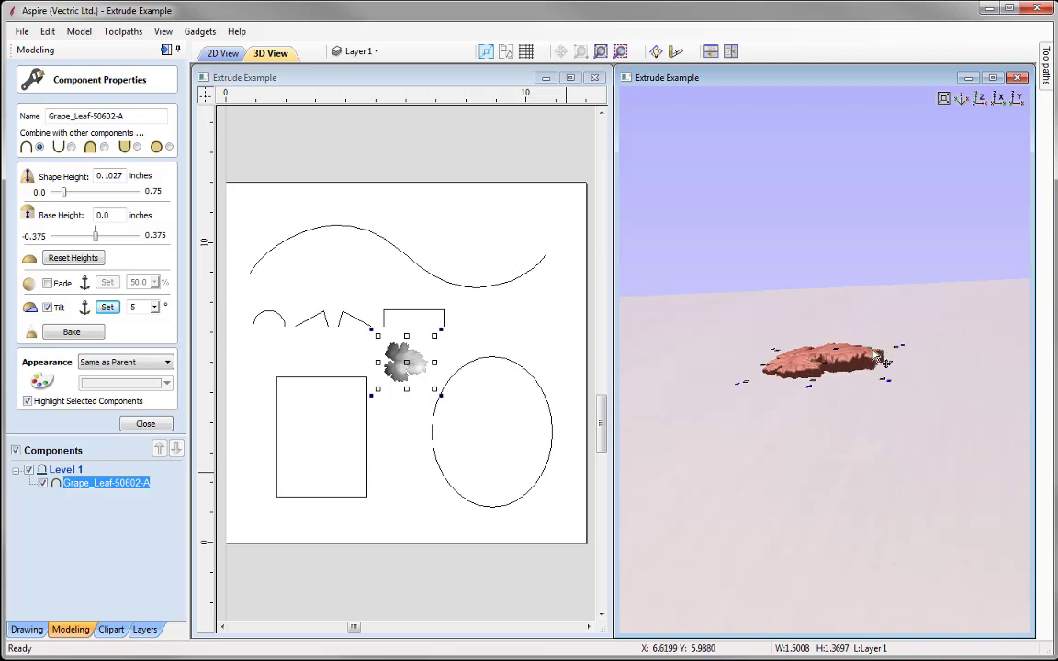
{"action": "left_click", "coordinate": [980, 99]}
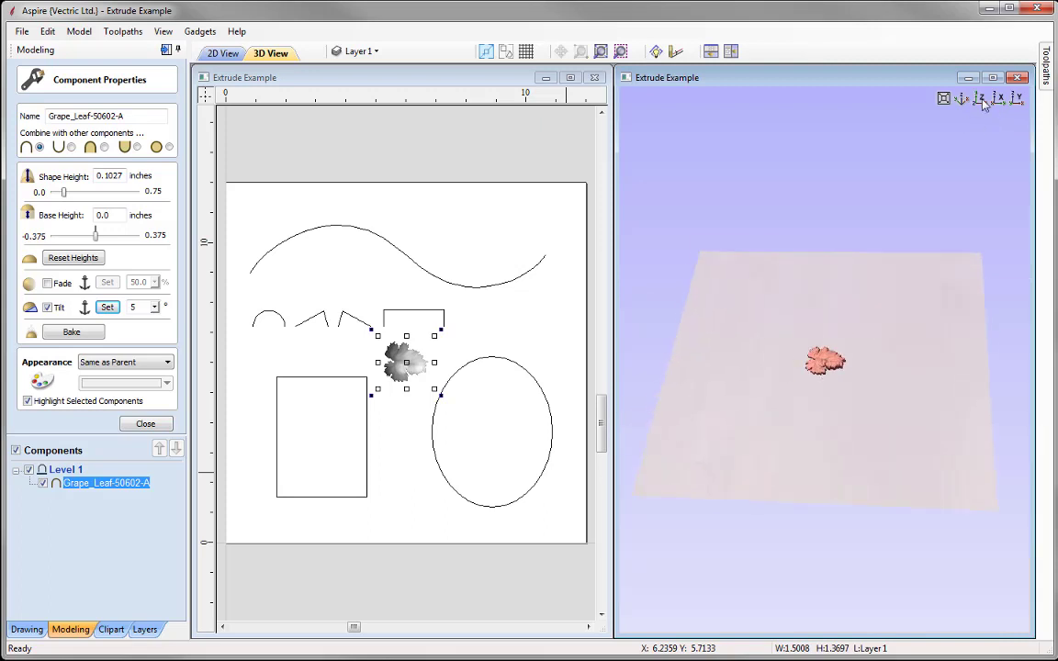
{"action": "left_click", "coordinate": [145, 425]}
- Sweep the tilted grape leaf component along the S-shaped curve with Extrude and Weave, filling the rail with multiple copies
{"action": "left_click", "coordinate": [392, 472]}
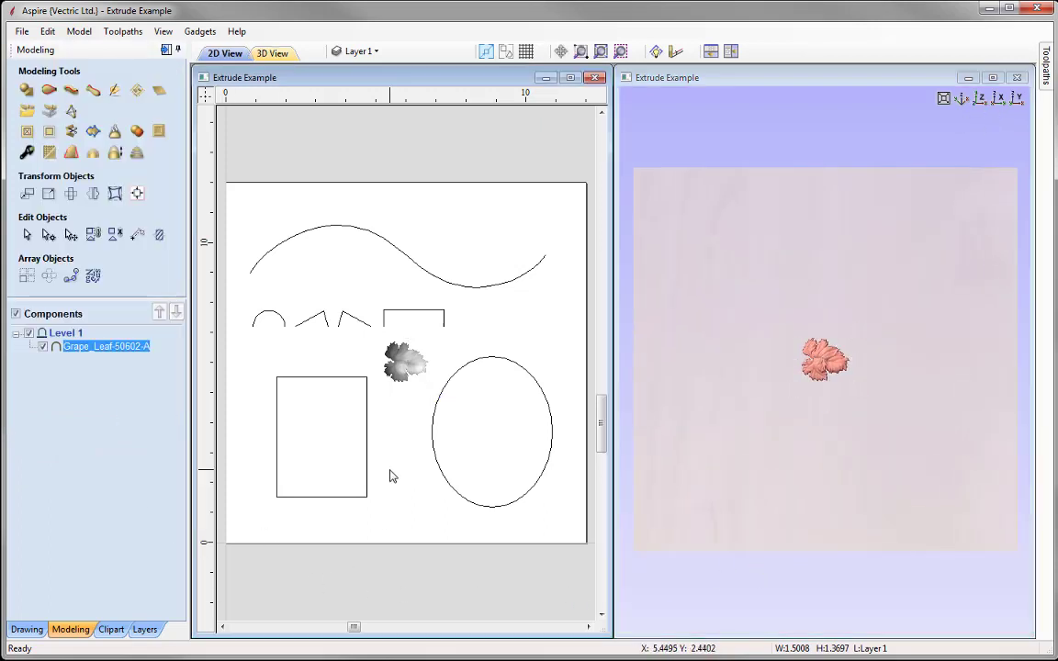
{"action": "left_click", "coordinate": [50, 91]}
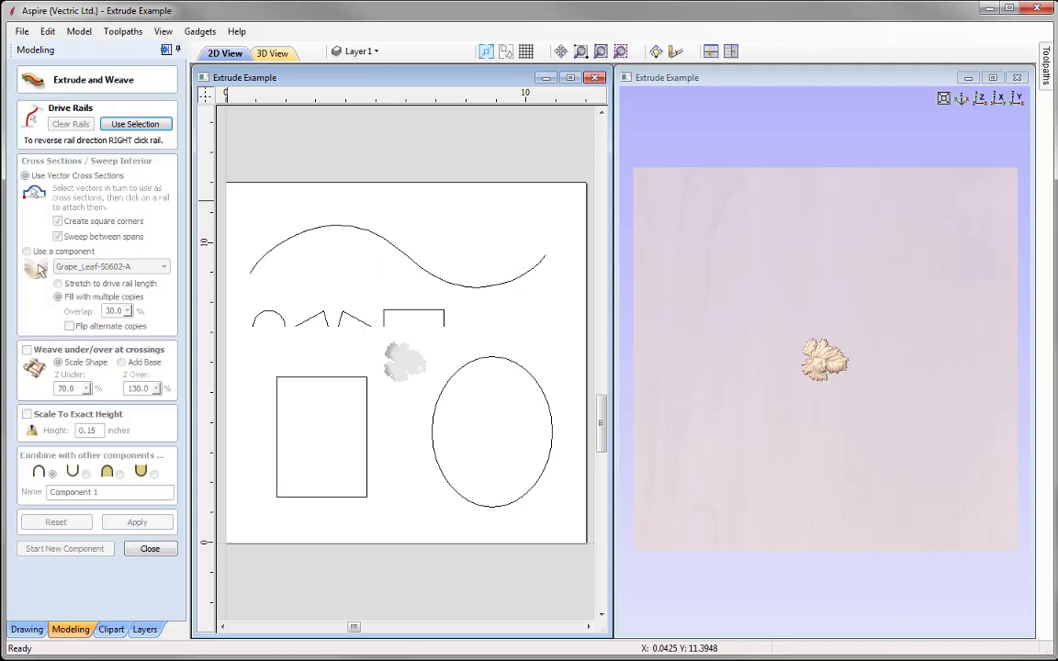
{"action": "left_click", "coordinate": [397, 248]}
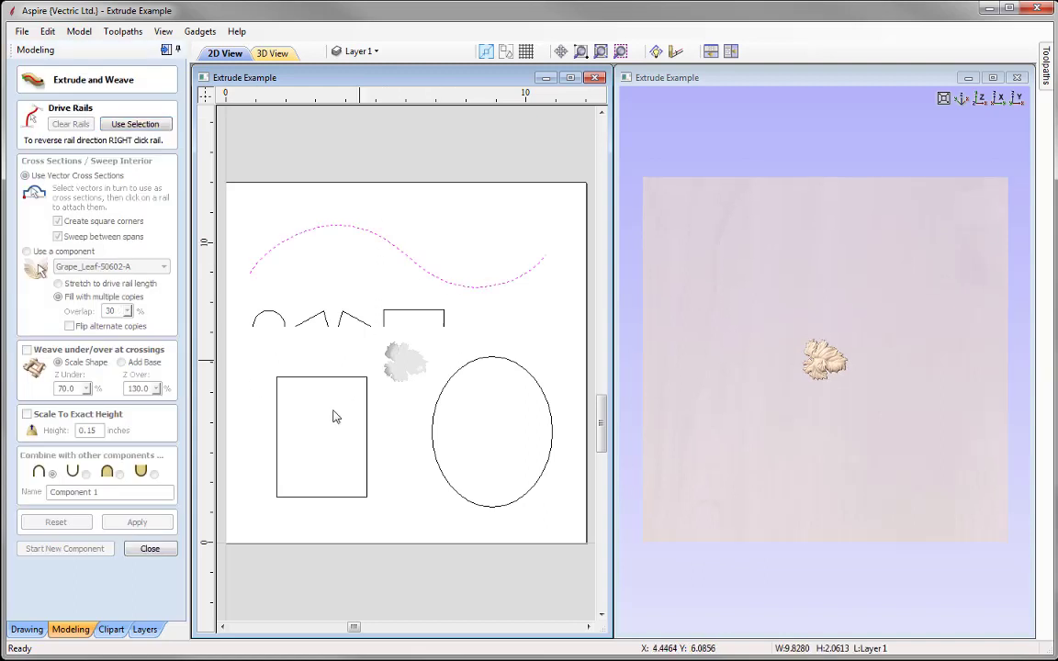
{"action": "left_click", "coordinate": [135, 125]}
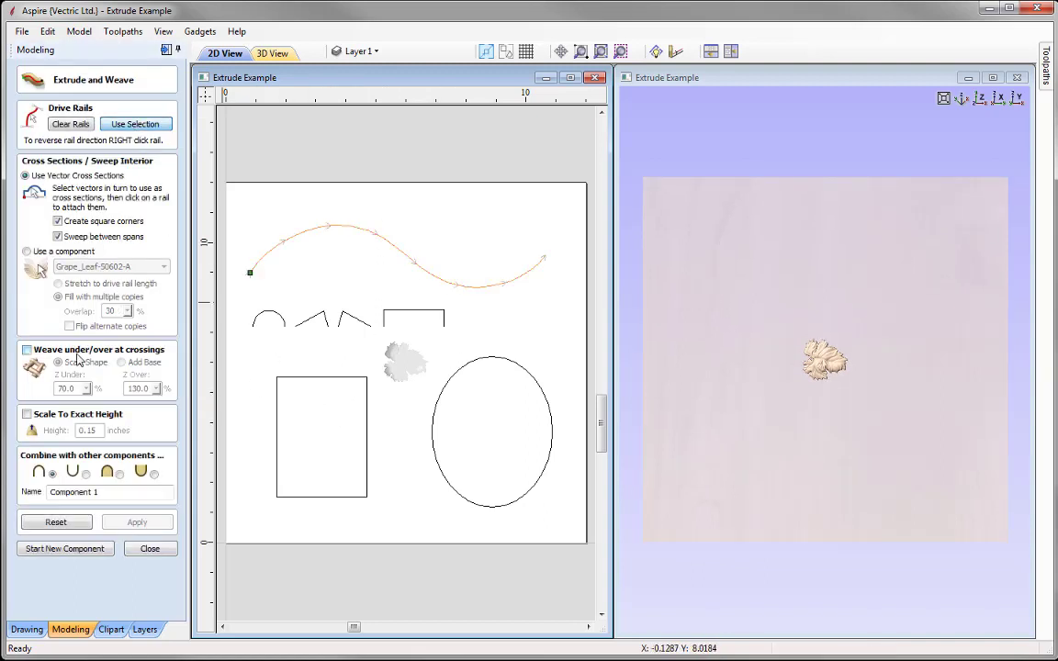
{"action": "left_click", "coordinate": [37, 252]}
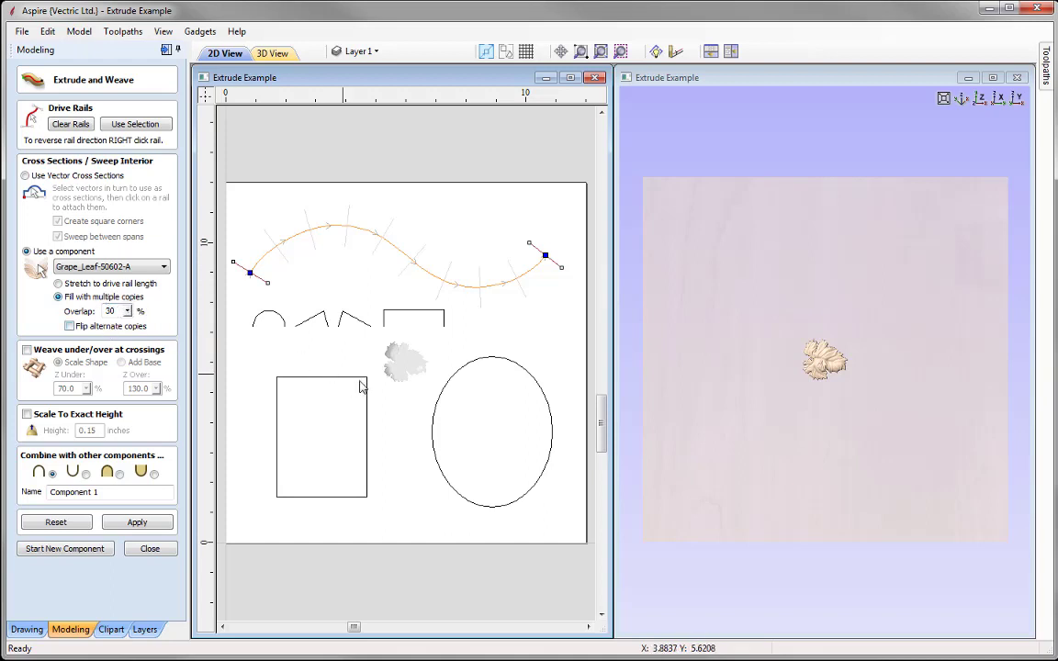
{"action": "left_click", "coordinate": [136, 522]}
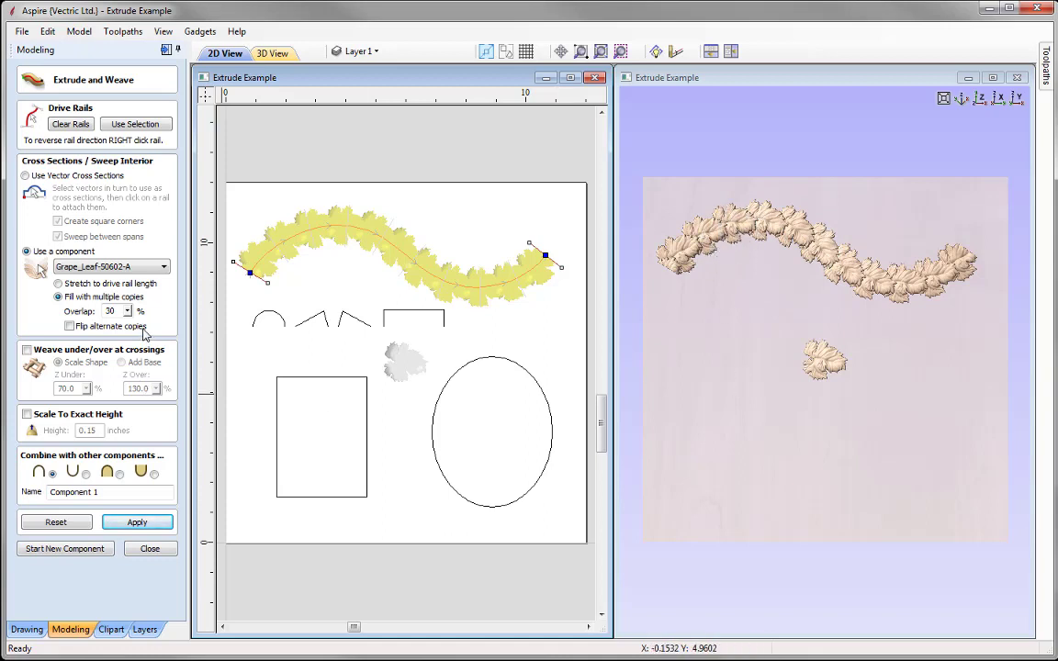
- Reapply the leaf sweep with 20% overlap and alternate copies flipped, and close the tool
{"action": "double_click", "coordinate": [113, 311]}
{"action": "left_click", "coordinate": [137, 521]}
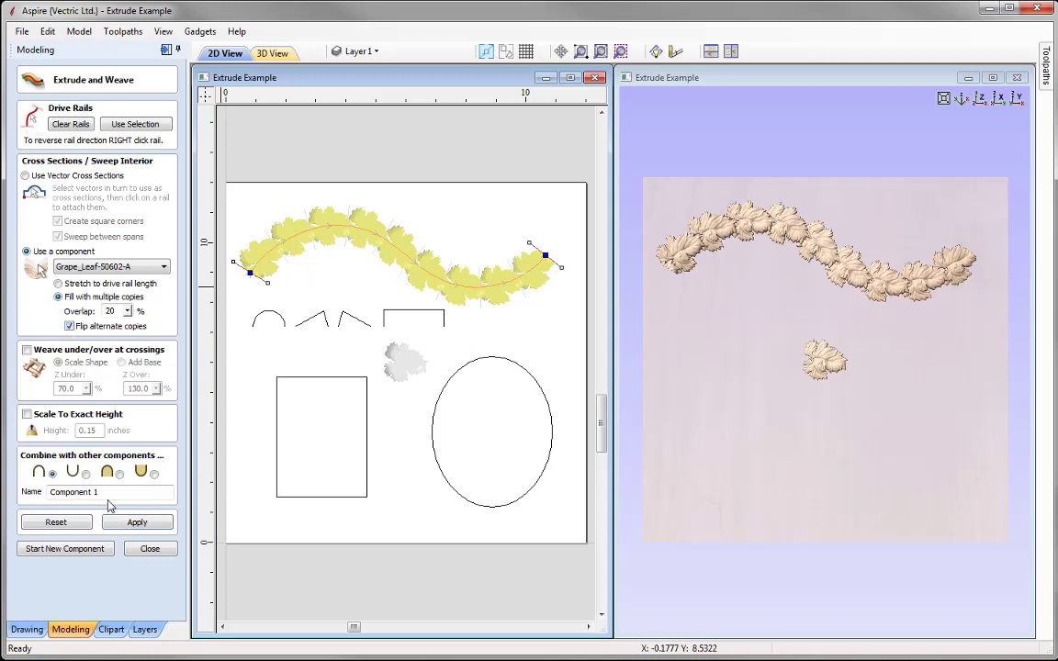
{"action": "left_click", "coordinate": [165, 523]}
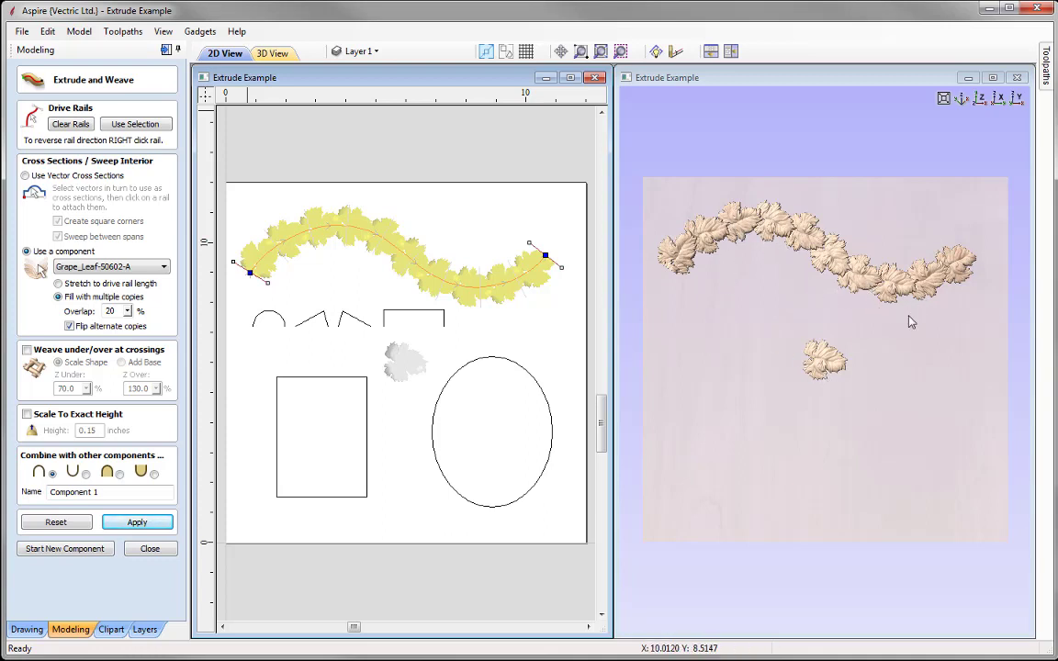
{"action": "left_click", "coordinate": [150, 549]}
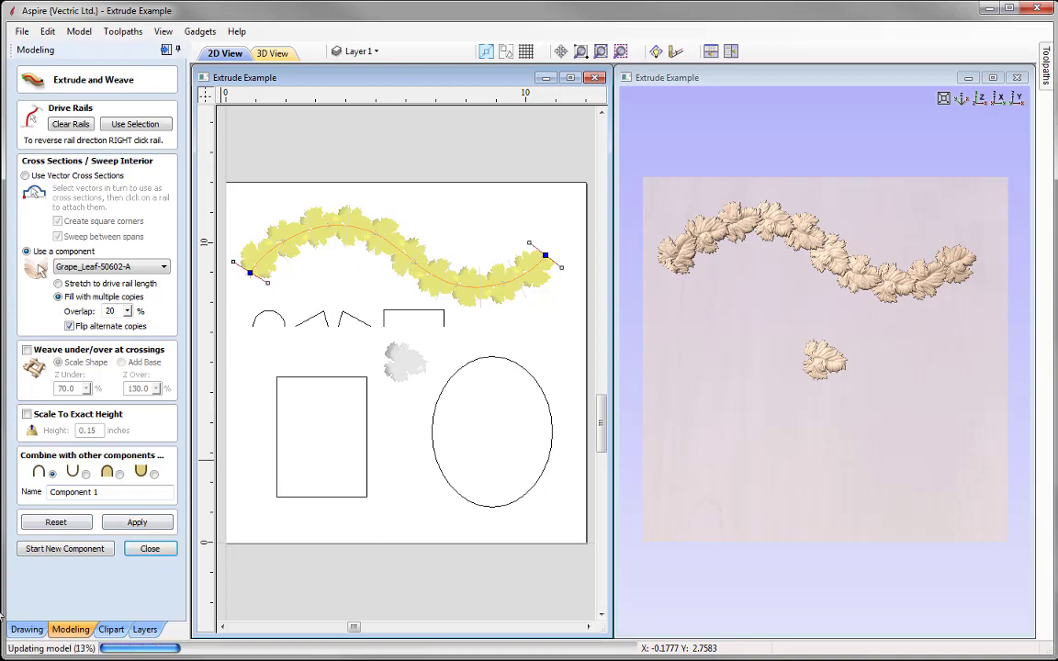
- Delete the swept leaf component, Component 1, from the component list
{"action": "left_click", "coordinate": [92, 347]}
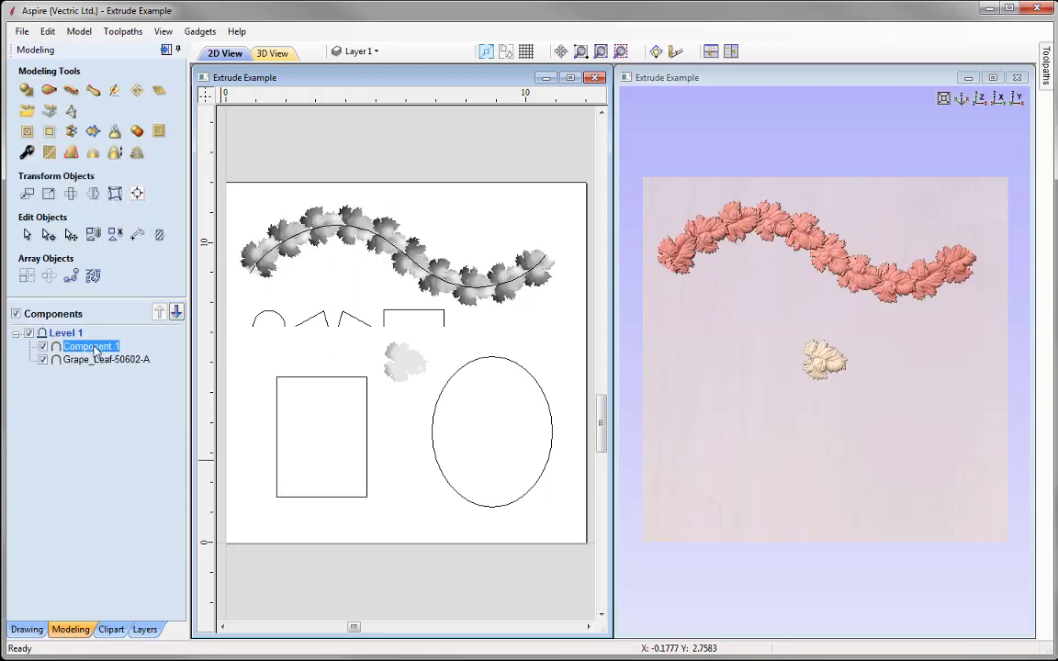
{"action": "key", "text": "Delete"}
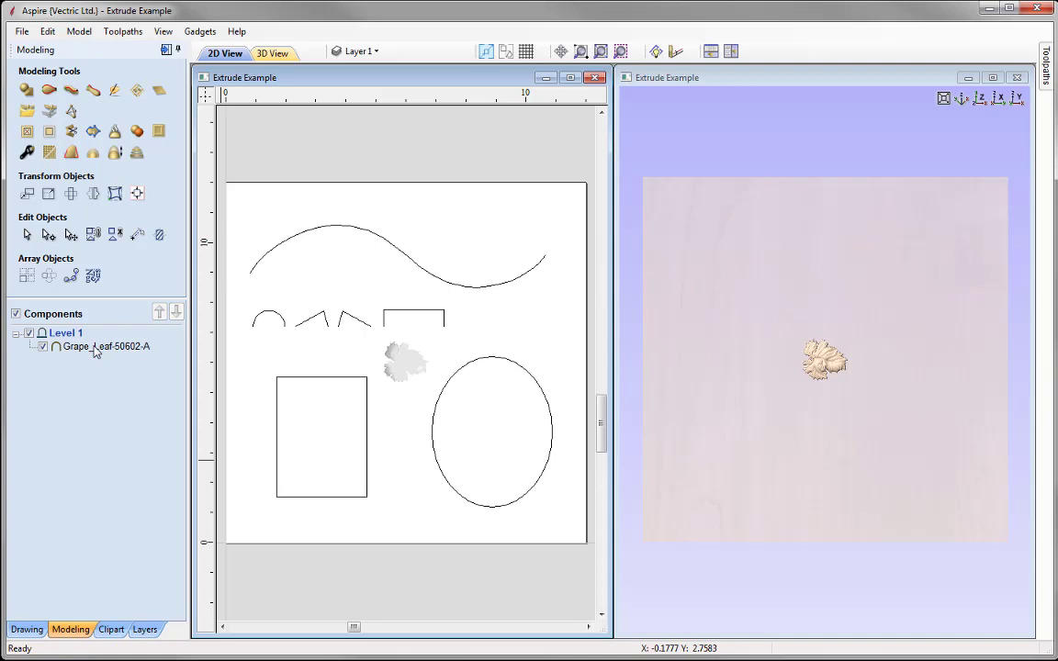
- Rotate the original grape leaf component slightly clockwise about its center, freehand
{"action": "left_click", "coordinate": [405, 360]}
{"action": "left_click", "coordinate": [409, 361]}
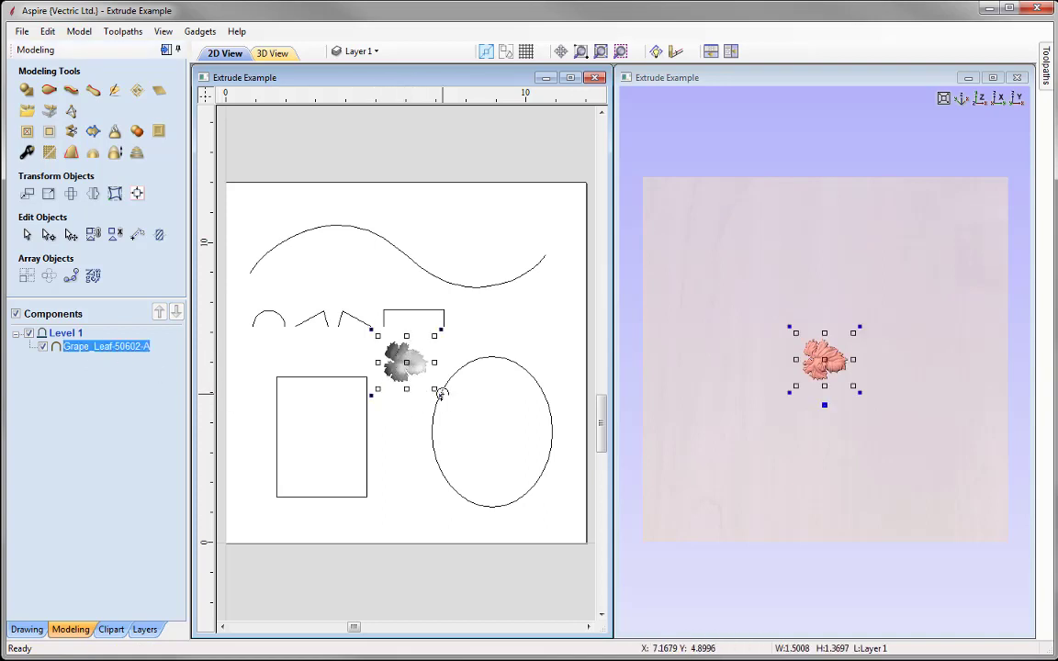
{"action": "left_click_drag", "start_coordinate": [438, 394], "coordinate": [413, 427]}
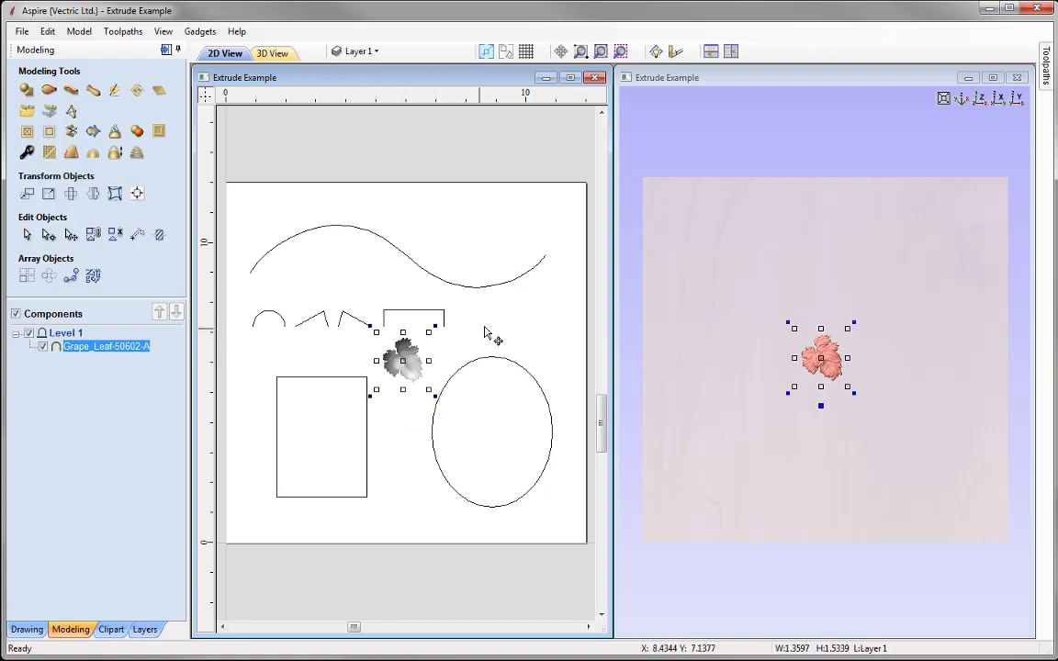
- Sweep the rotated grape leaf component along the S-shaped curve with Extrude and Weave, using 20% overlap and flipped alternate copies
{"action": "left_click", "coordinate": [290, 267]}
{"action": "left_click", "coordinate": [71, 90]}
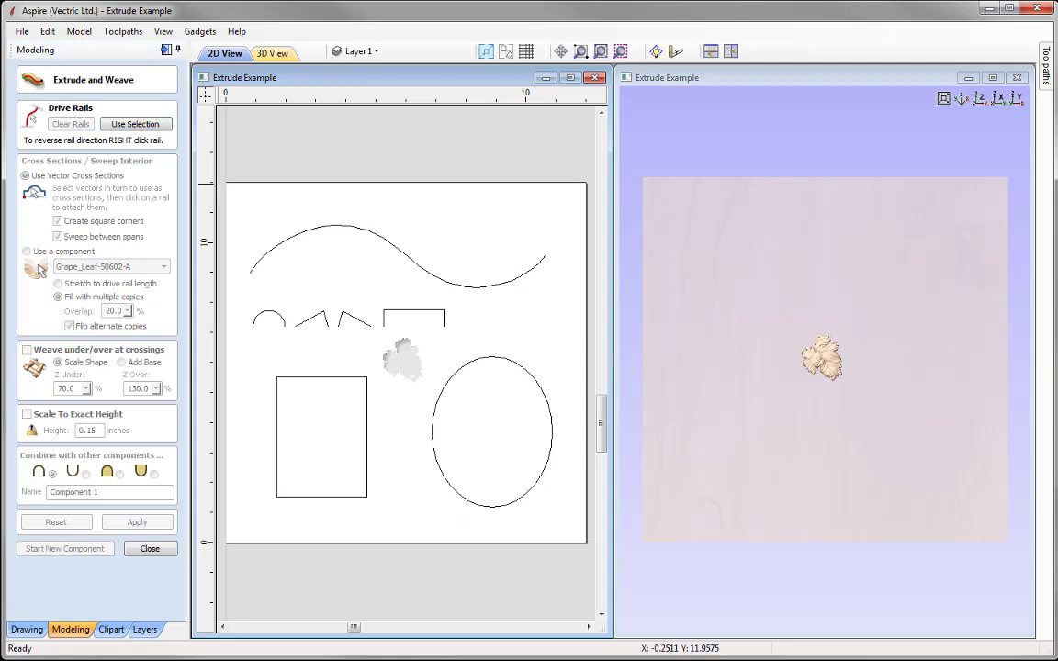
{"action": "left_click", "coordinate": [346, 230]}
{"action": "left_click", "coordinate": [138, 125]}
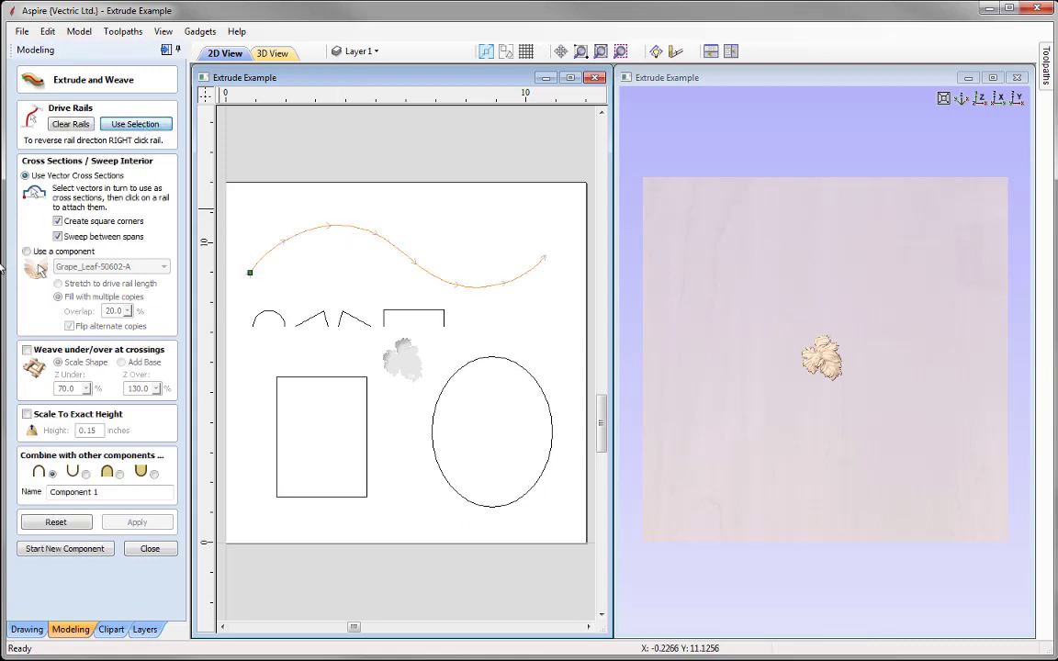
{"action": "left_click", "coordinate": [26, 251]}
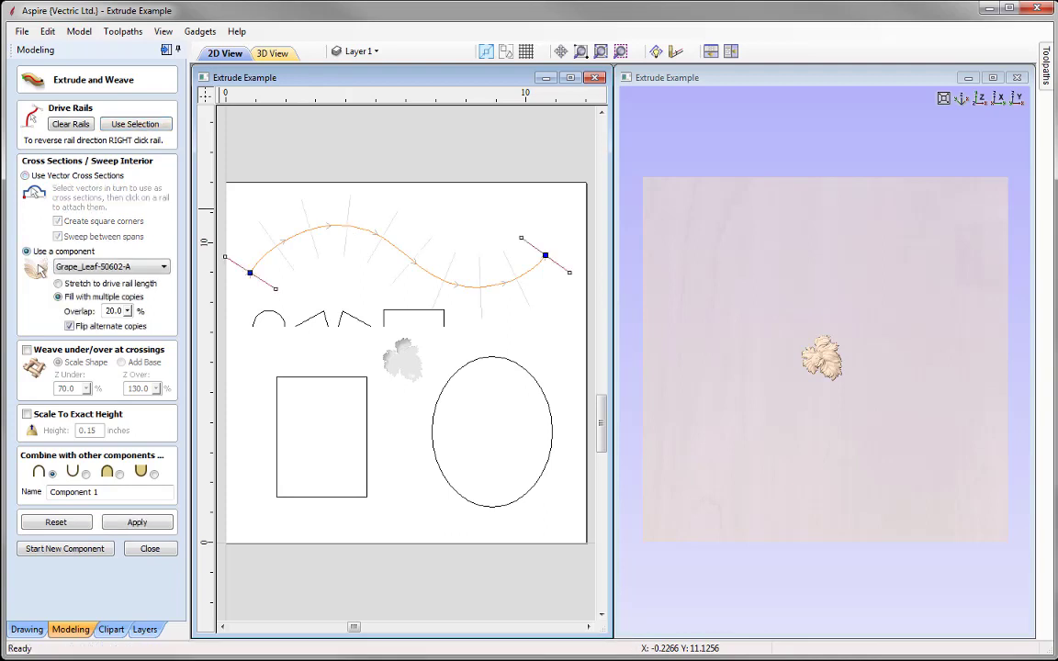
{"action": "left_click", "coordinate": [137, 522]}
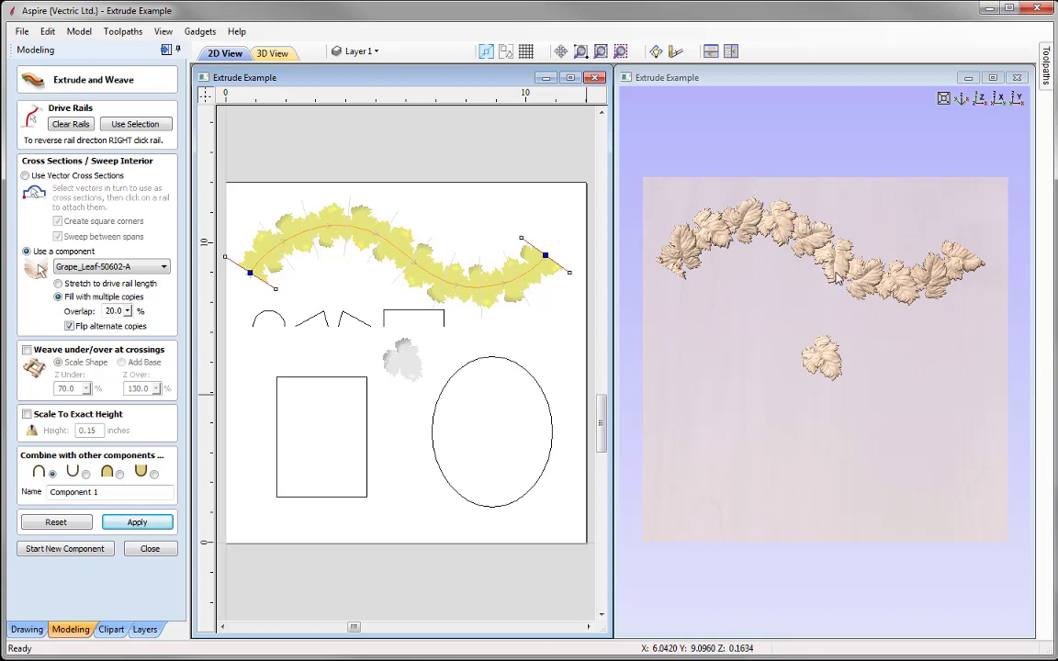
{"action": "scroll", "coordinate": [879, 328], "scroll_direction": "up", "scroll_amount": 1}
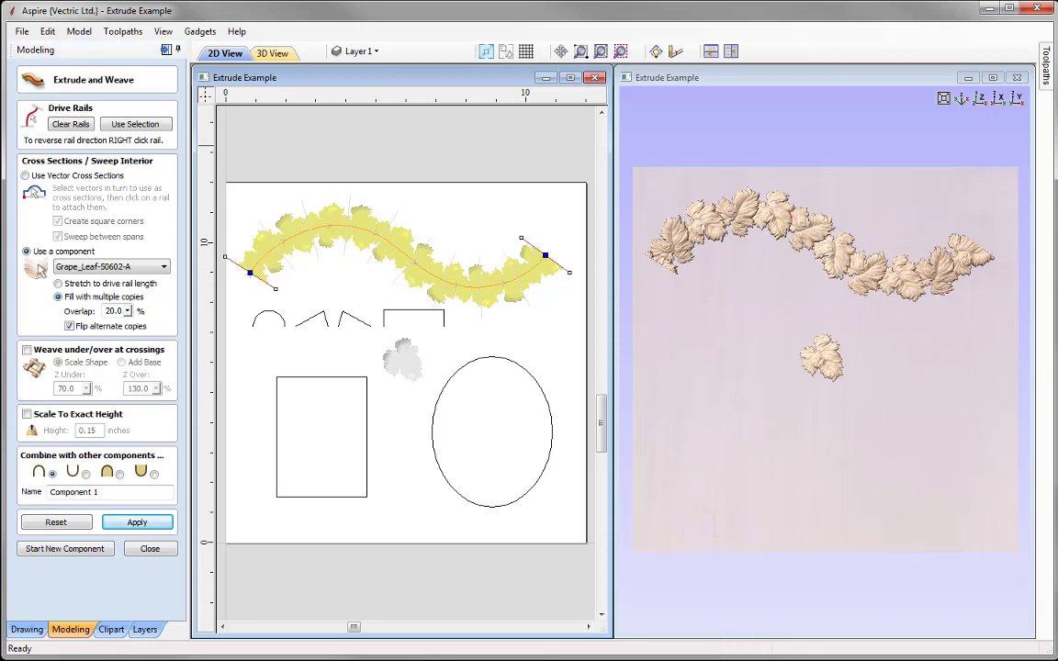
- Clear the rail and sweep the grape leaf around the rectangle with 20% overlap and alternate flipping turned off
{"action": "left_click", "coordinate": [72, 126]}
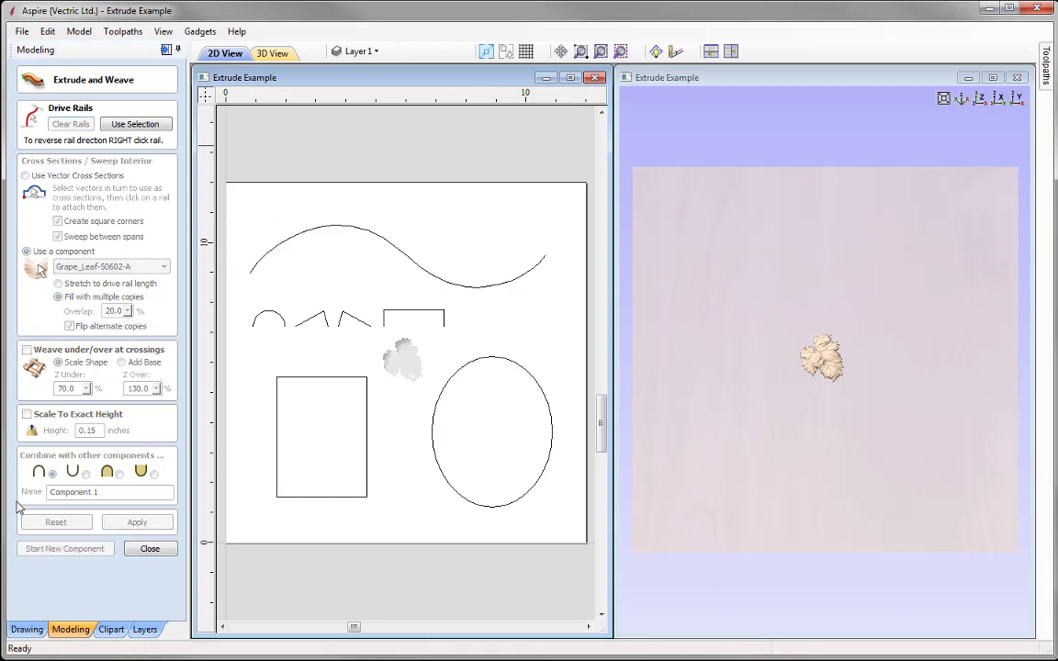
{"action": "left_click", "coordinate": [318, 378]}
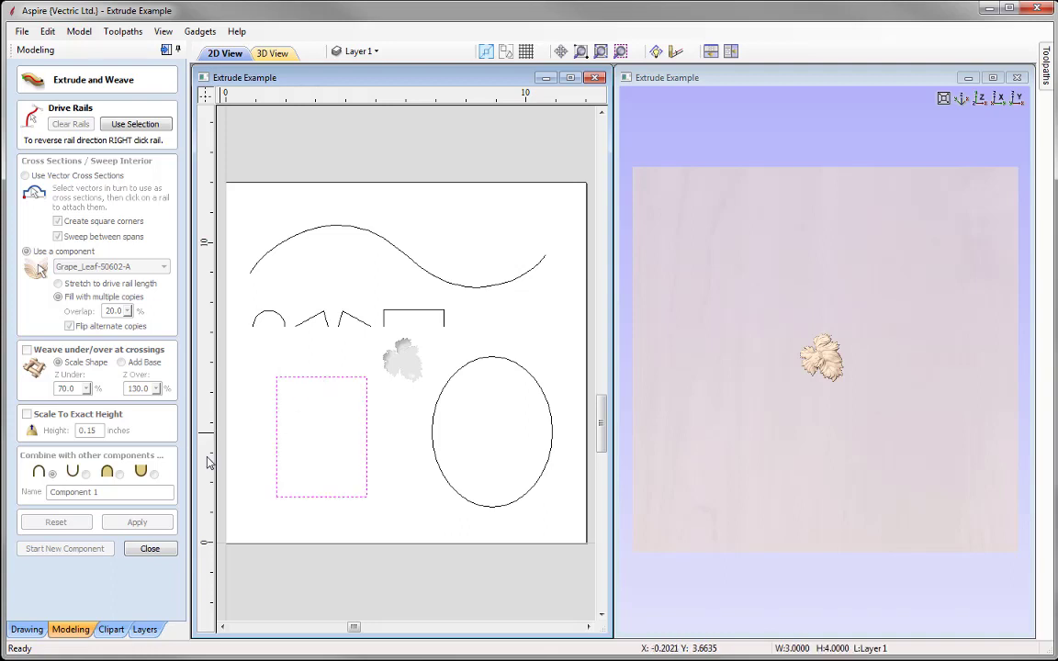
{"action": "left_click", "coordinate": [138, 126]}
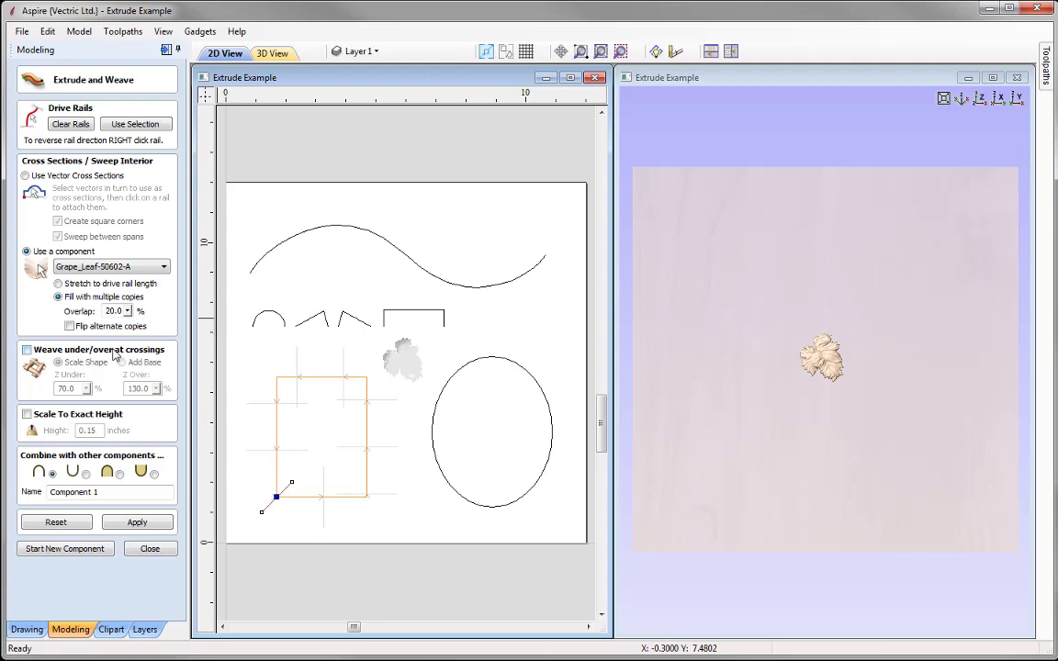
{"action": "left_click", "coordinate": [138, 522]}
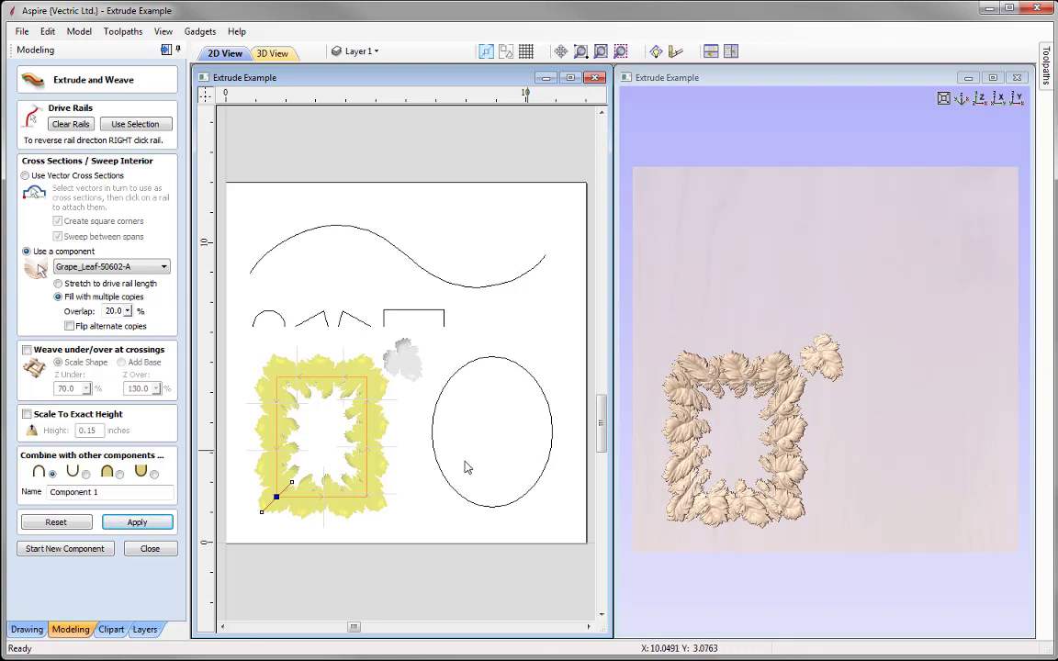
- Clear the rectangle rail and sweep the unflipped grape leaf copies around the oval with 20% overlap
{"action": "left_click", "coordinate": [72, 124]}
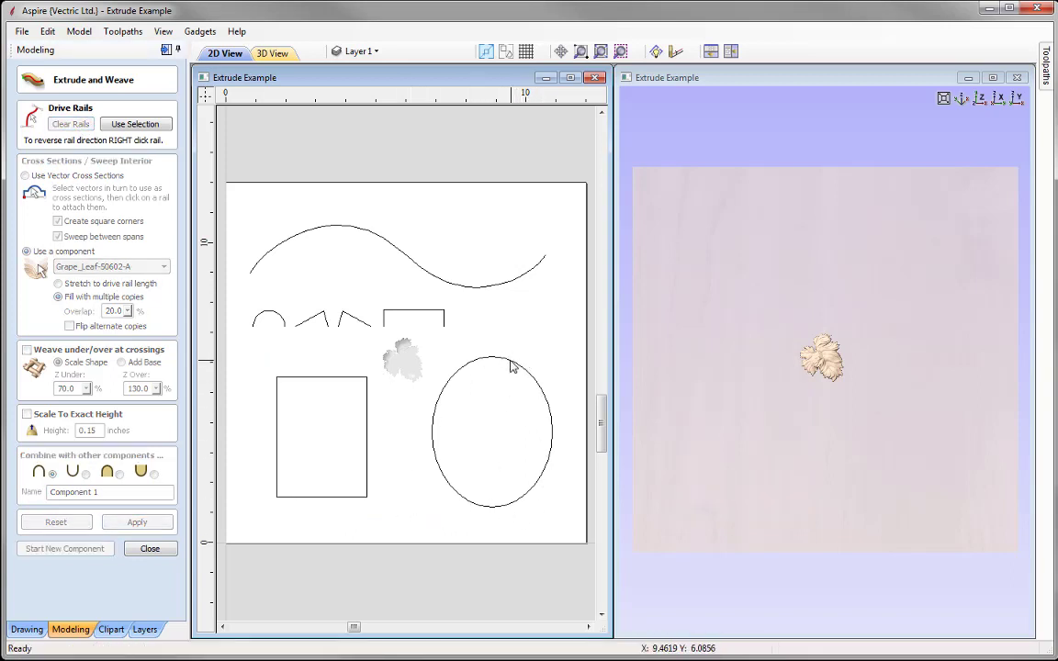
{"action": "left_click", "coordinate": [511, 364]}
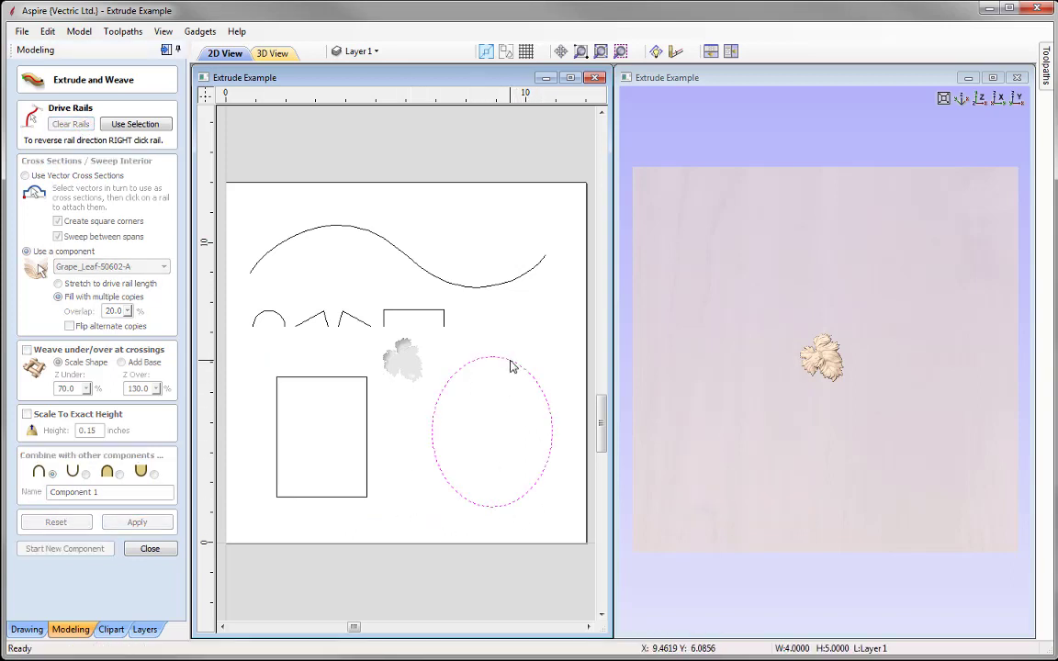
{"action": "left_click", "coordinate": [144, 125]}
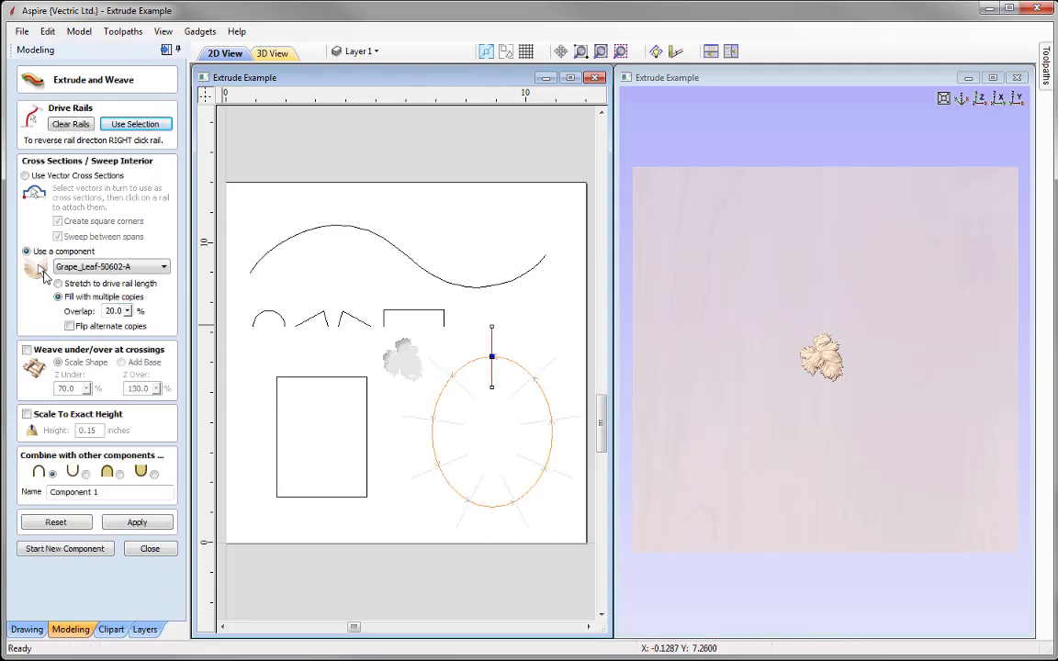
{"action": "left_click", "coordinate": [137, 521]}
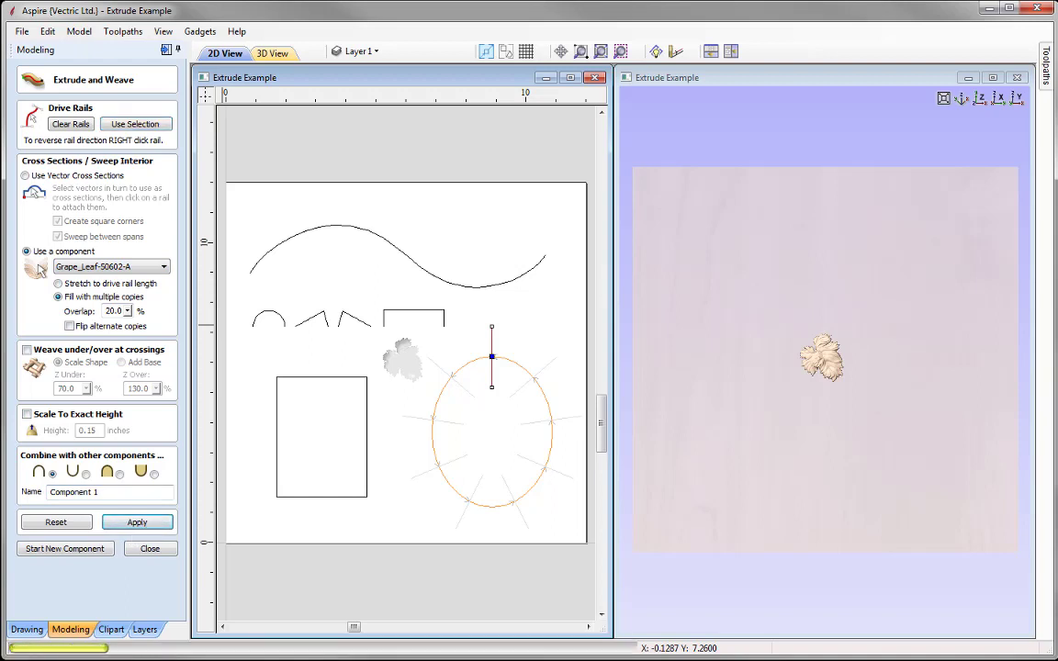
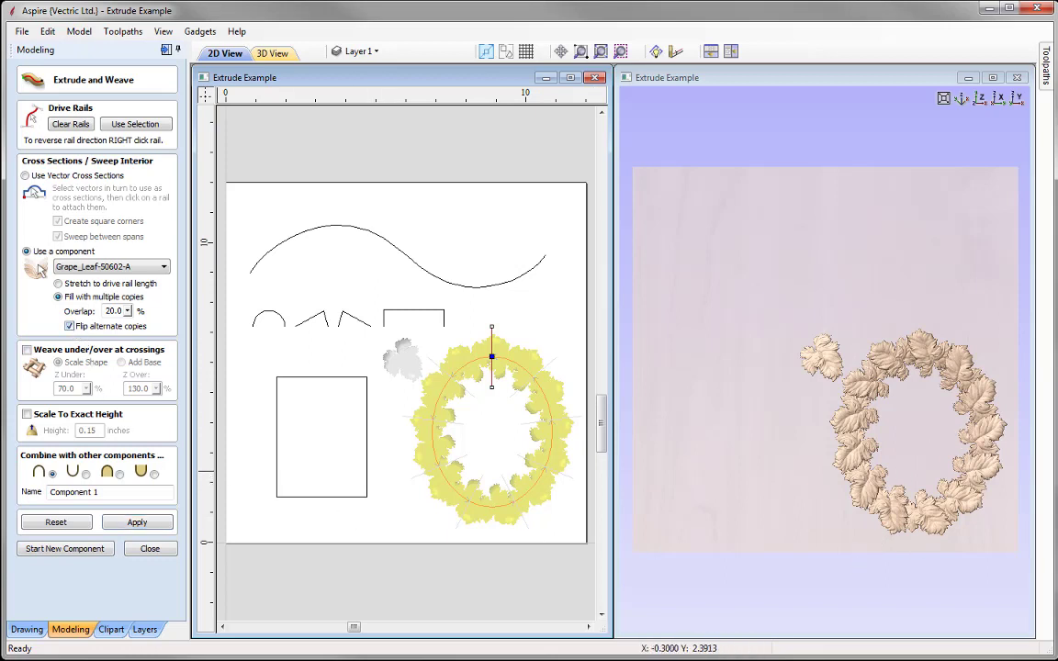
- Reapply the oval leaf sweep with alternate copies flipped, and close the tool
{"action": "left_click", "coordinate": [139, 523]}
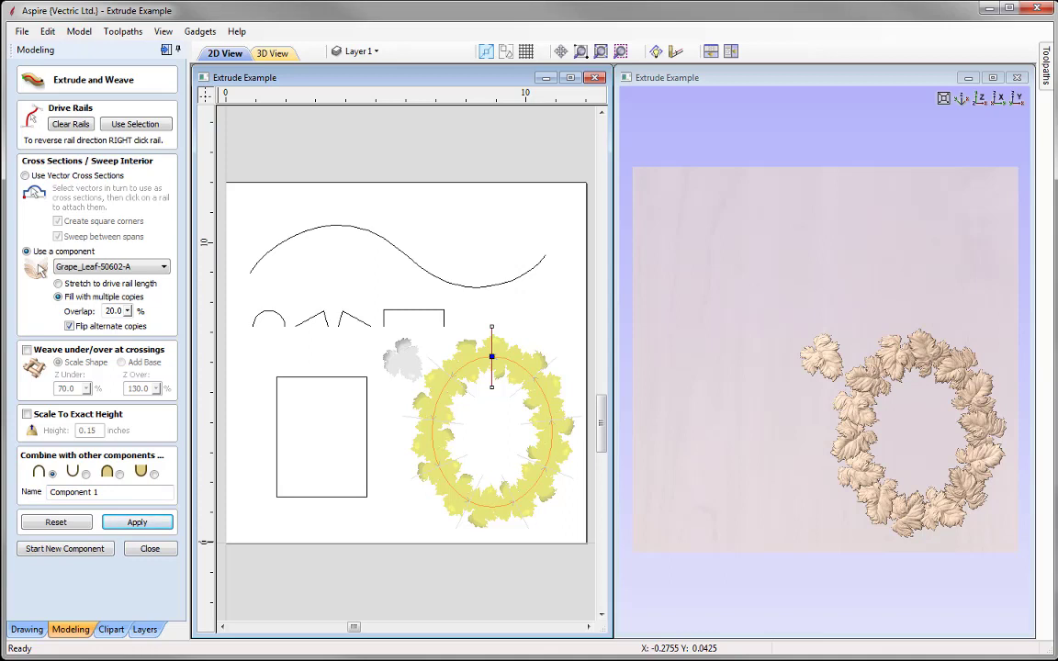
{"action": "left_click", "coordinate": [150, 549]}
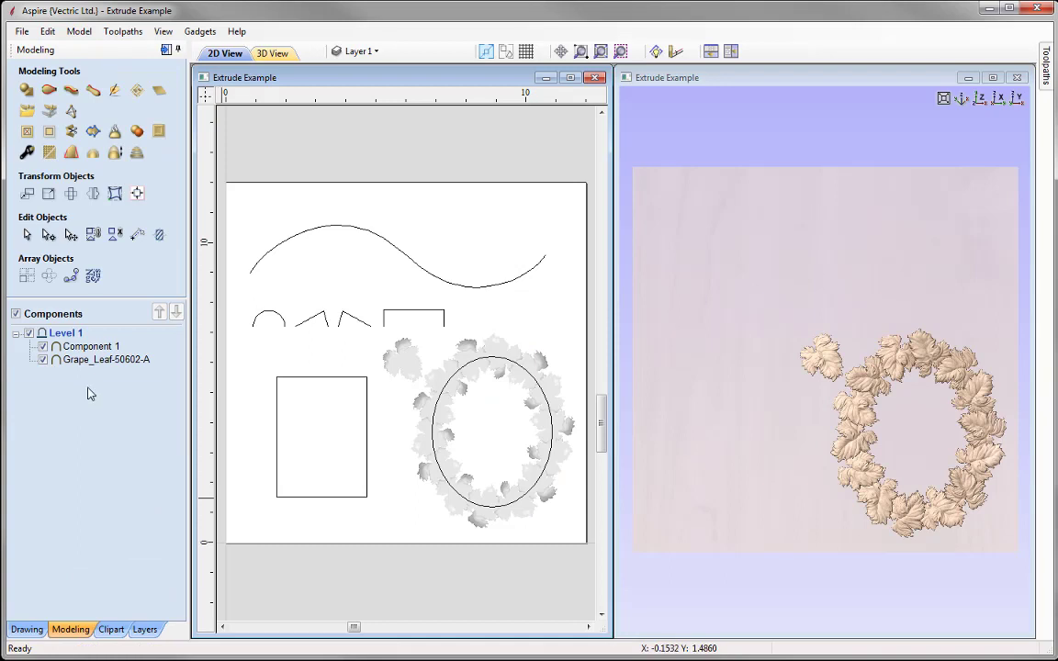
{"action": "left_click", "coordinate": [90, 349]}
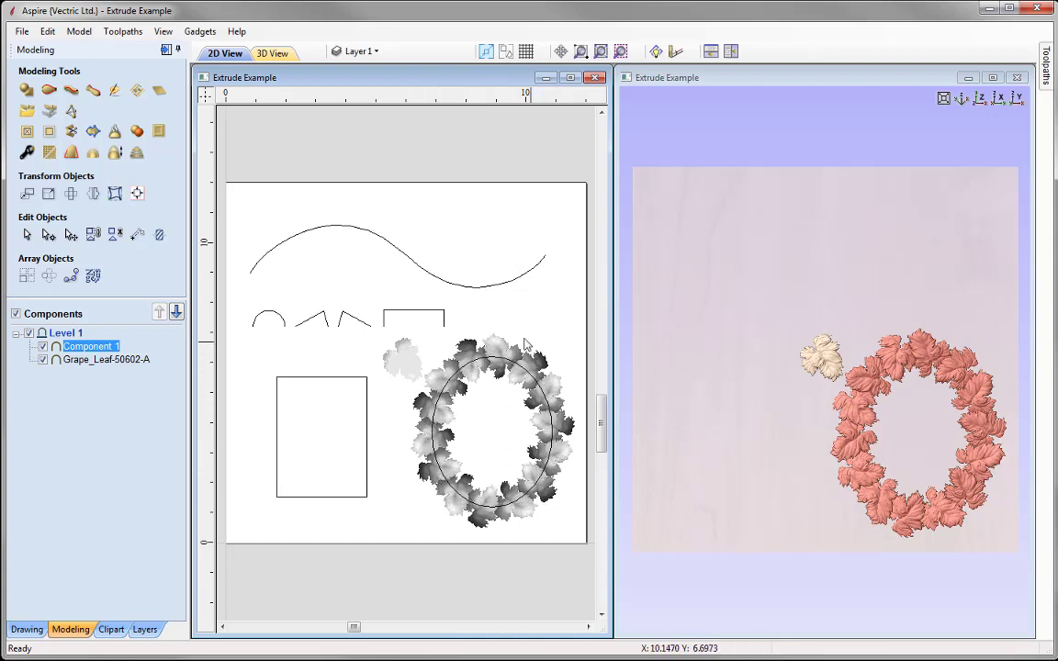
{"action": "left_click", "coordinate": [333, 475]}
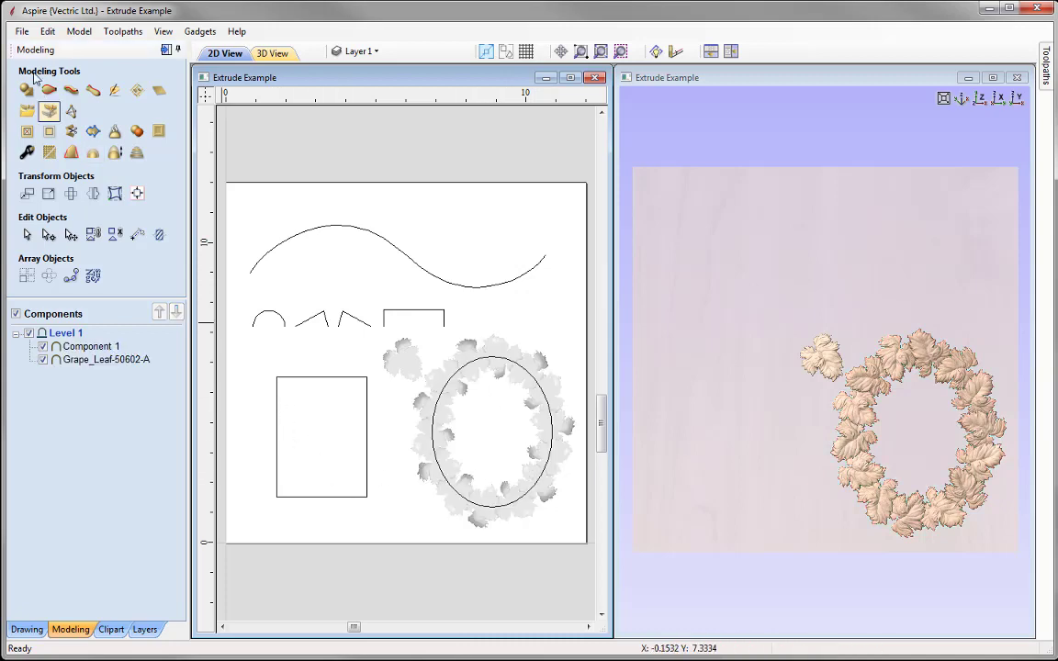
- Close the Extrude Example file without saving its changes and open Weave Example.crv3d
{"action": "left_click", "coordinate": [20, 31]}
{"action": "left_click", "coordinate": [50, 80]}
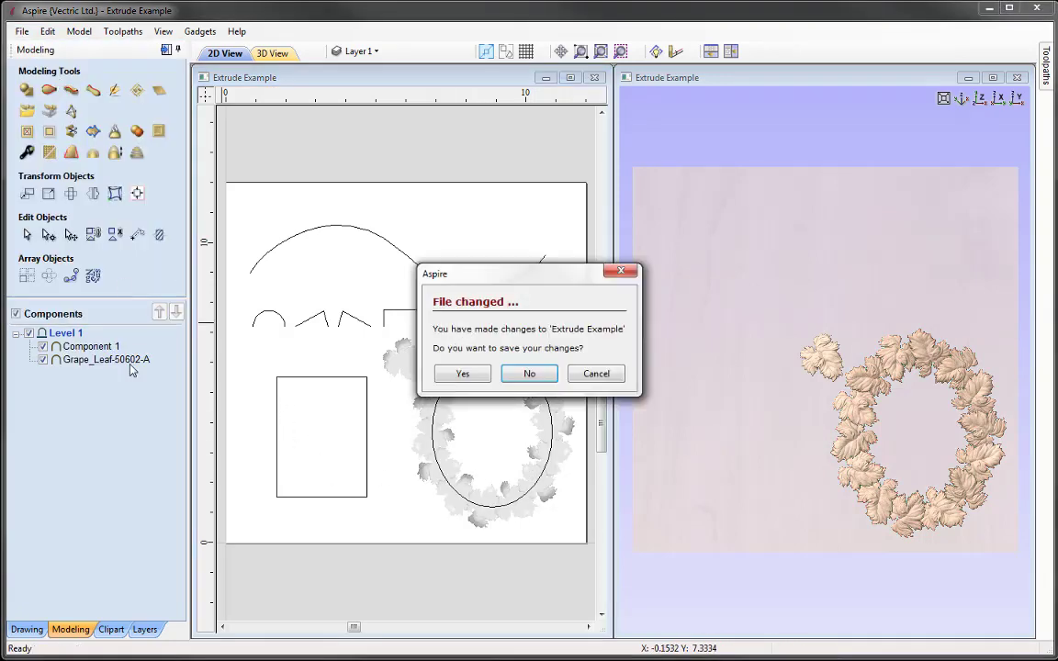
{"action": "left_click", "coordinate": [534, 372]}
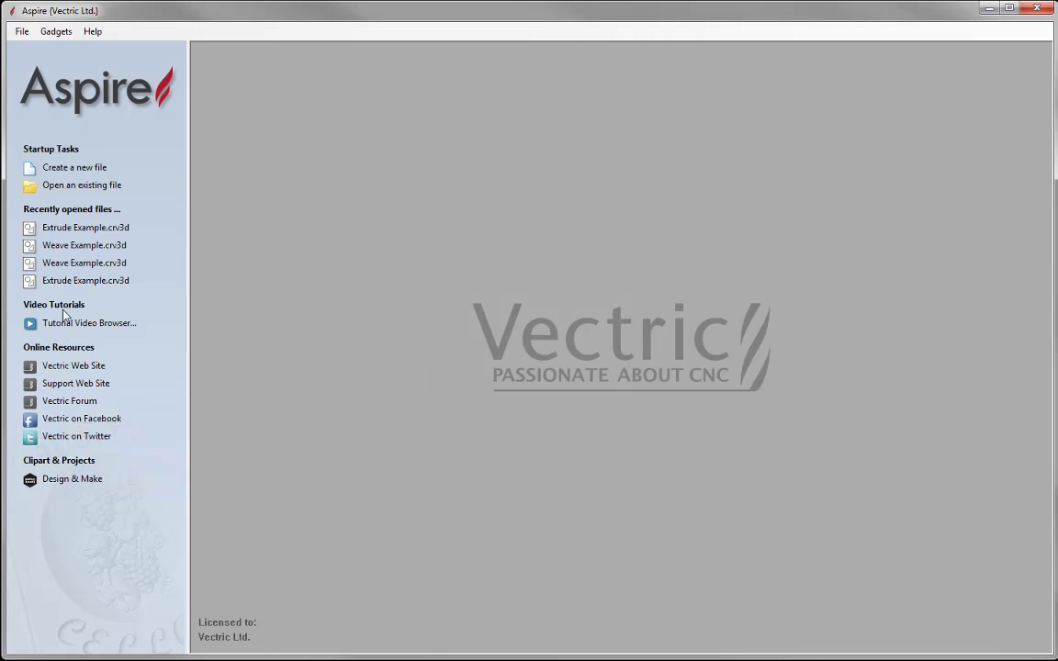
{"action": "left_click", "coordinate": [75, 186]}
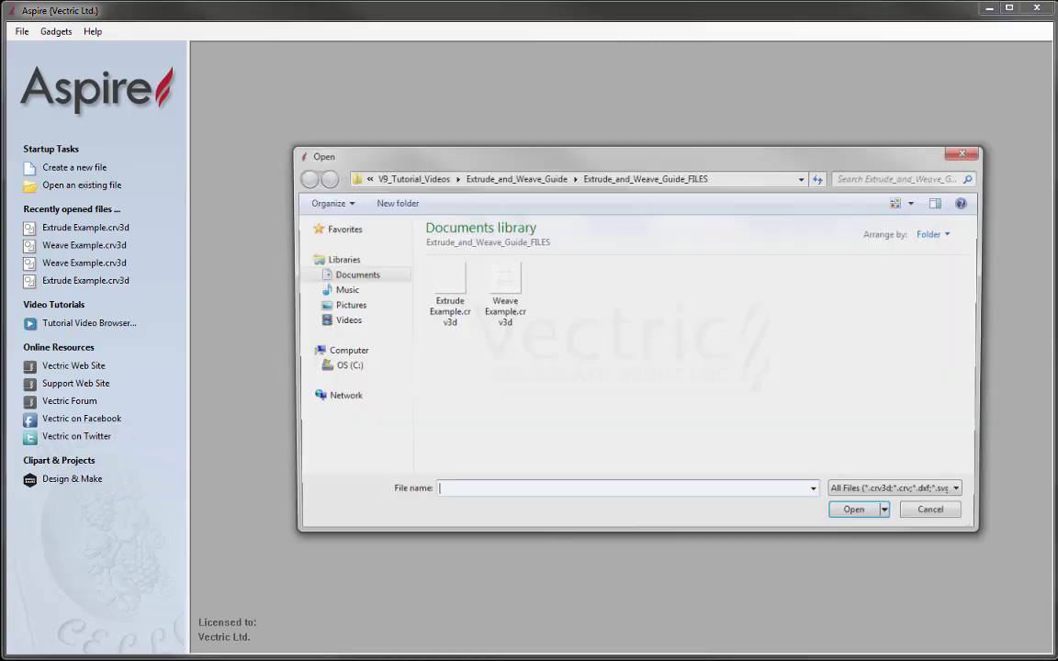
{"action": "left_click", "coordinate": [509, 324]}
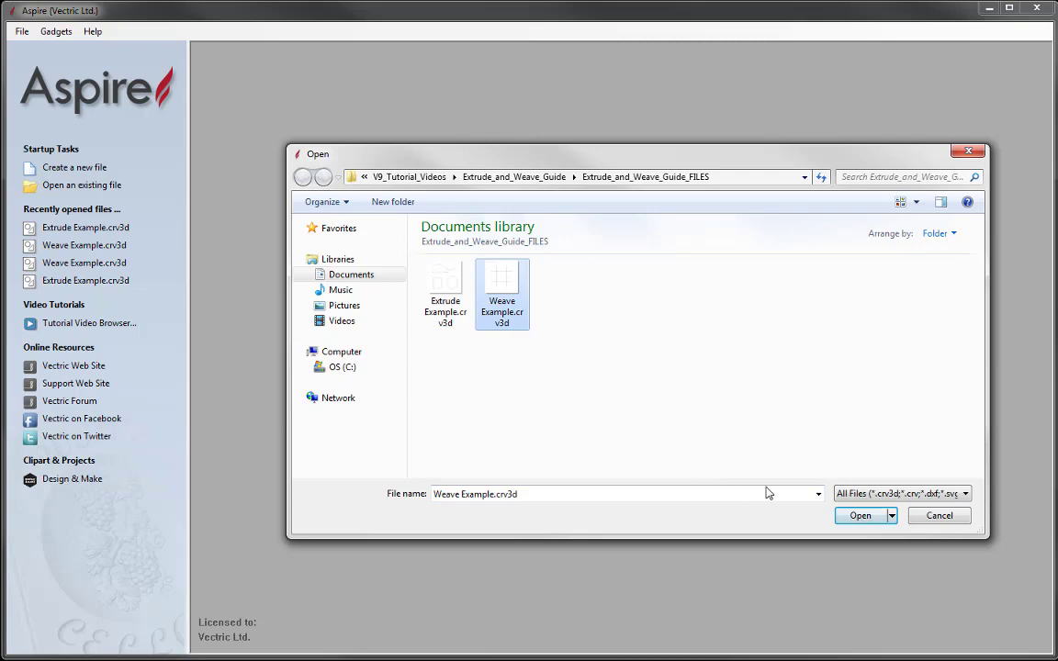
{"action": "left_click", "coordinate": [861, 516]}
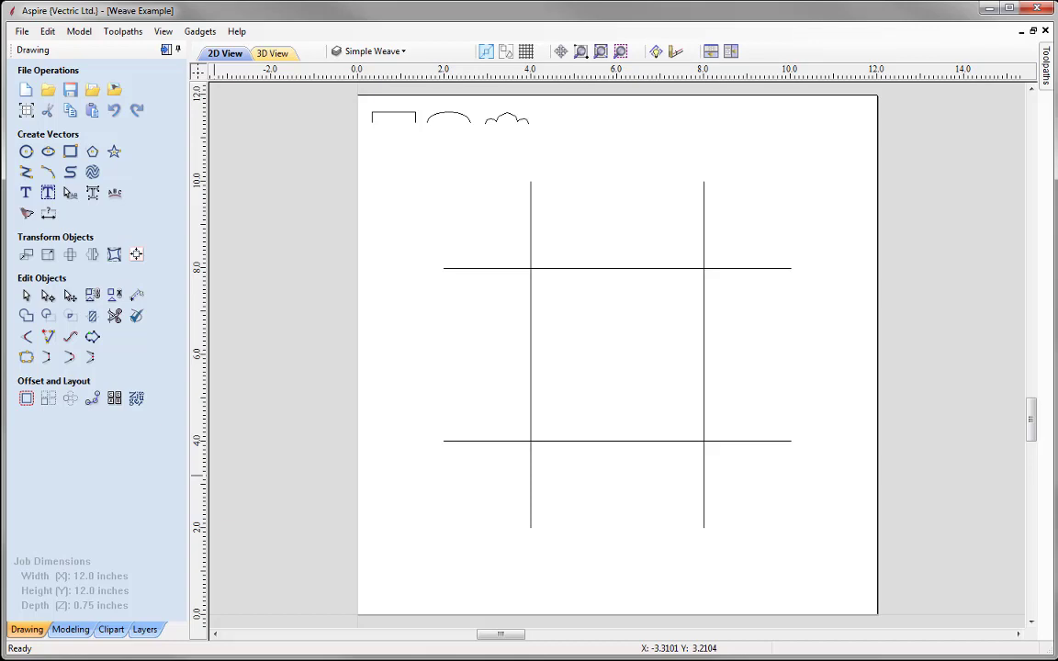
- Show the 2D and 3D views side by side and set the four crossing lines as Extrude and Weave drive rails
{"action": "left_click", "coordinate": [731, 51]}
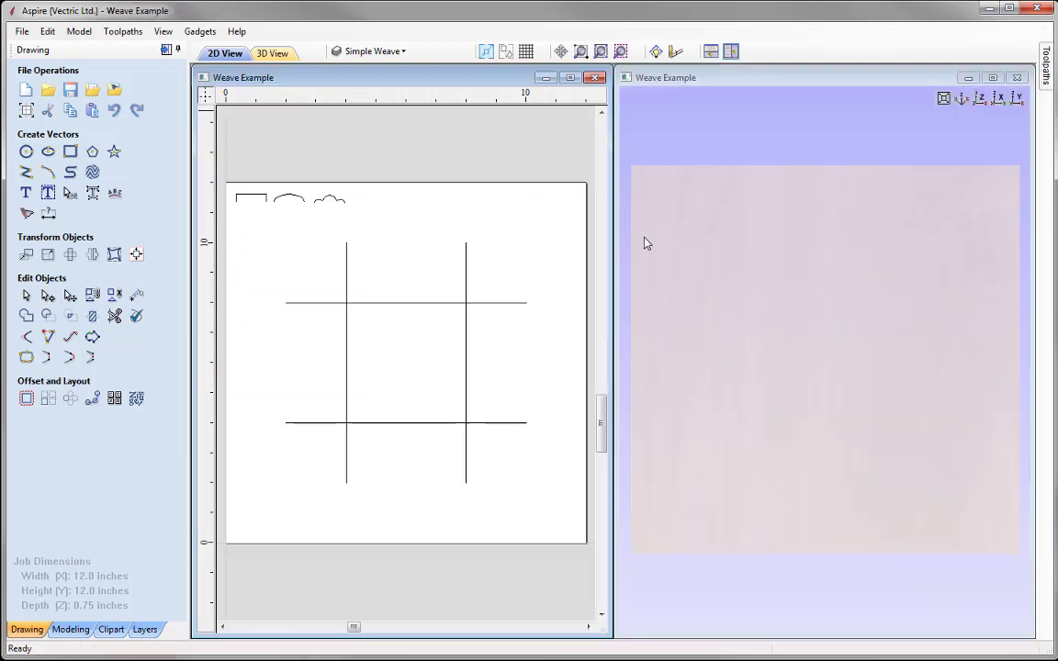
{"action": "left_click", "coordinate": [71, 630]}
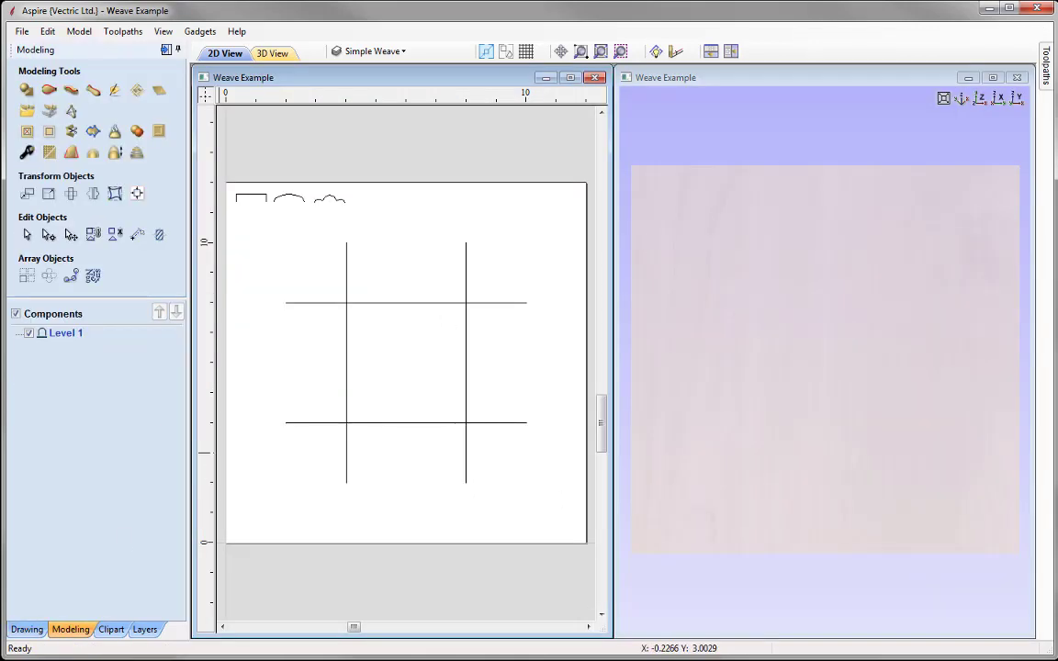
{"action": "left_click", "coordinate": [70, 89]}
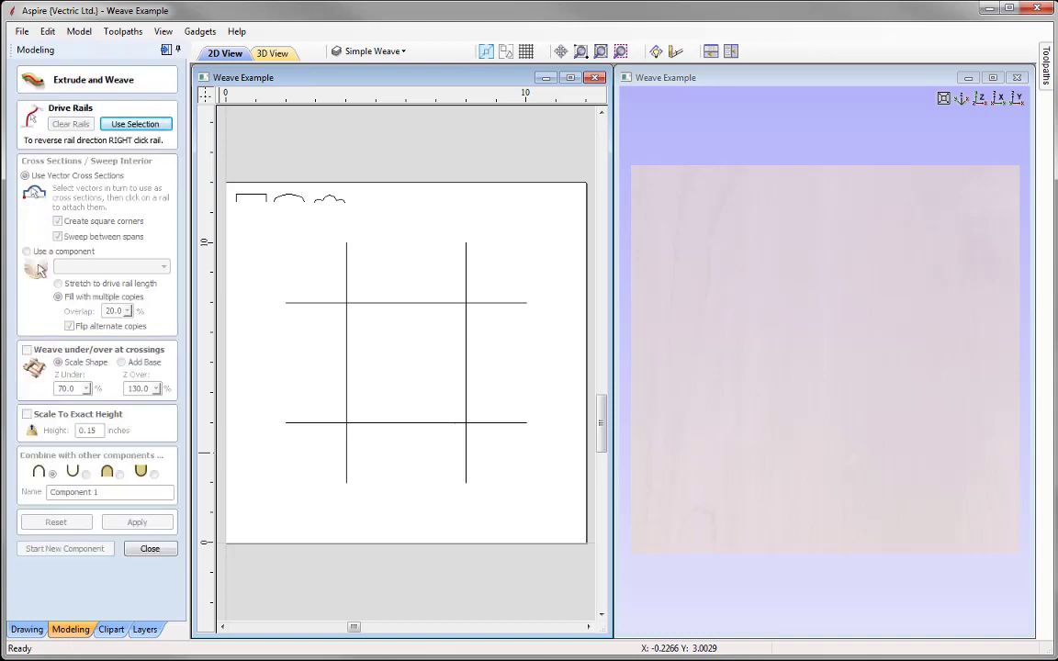
{"action": "left_click_drag", "start_coordinate": [278, 236], "coordinate": [538, 513]}
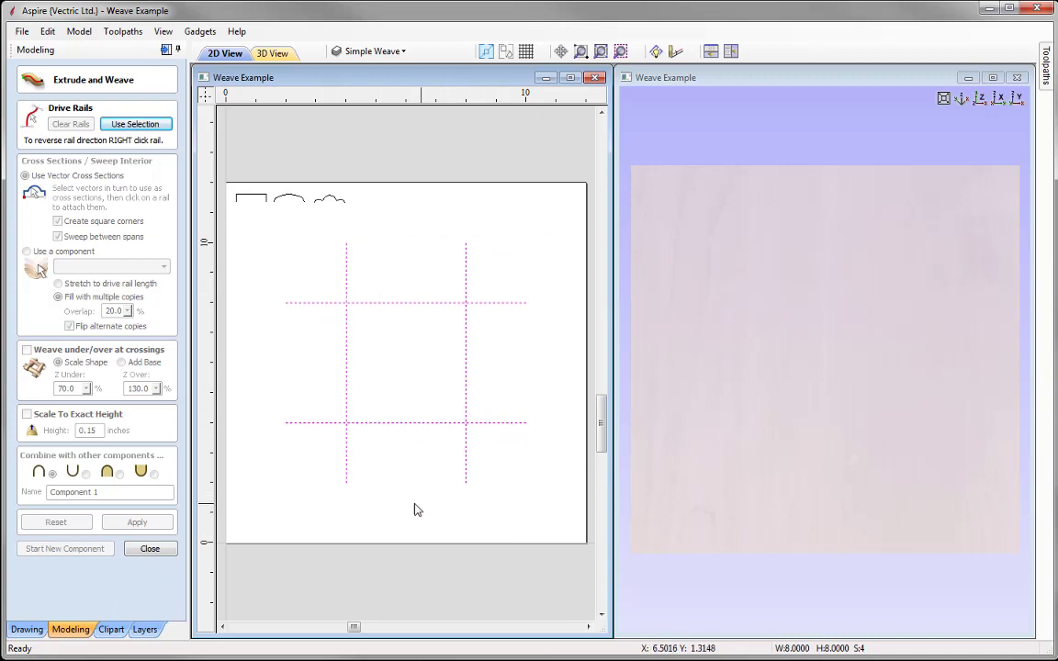
{"action": "left_click", "coordinate": [137, 126]}
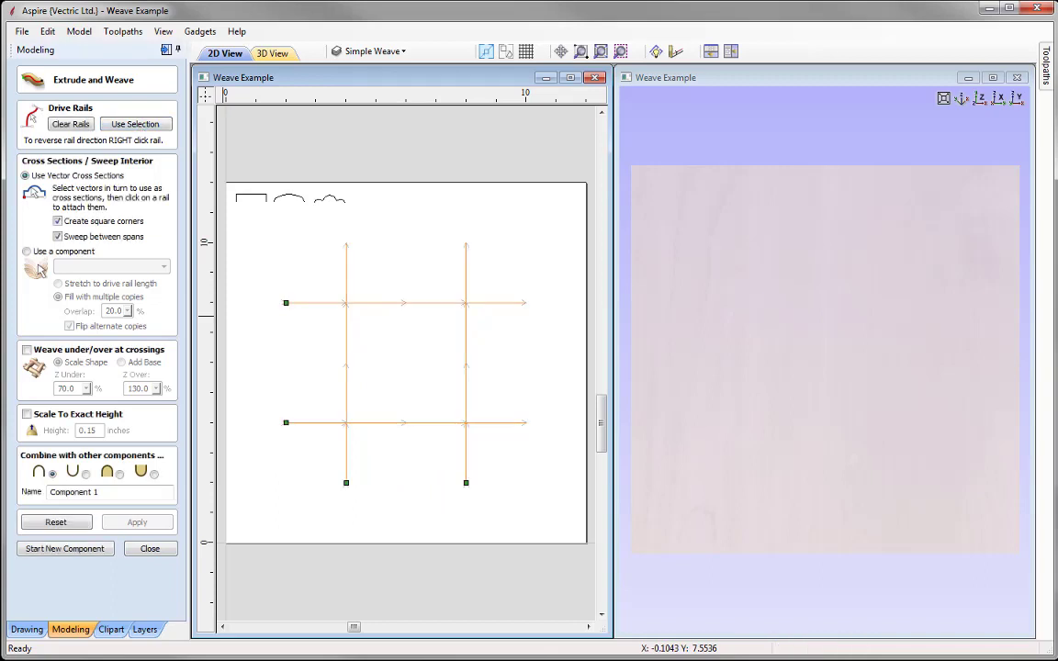
- Sweep the rectangular cross section along all four rails and inspect the crossings in an isometric 3D view
{"action": "left_click", "coordinate": [249, 201]}
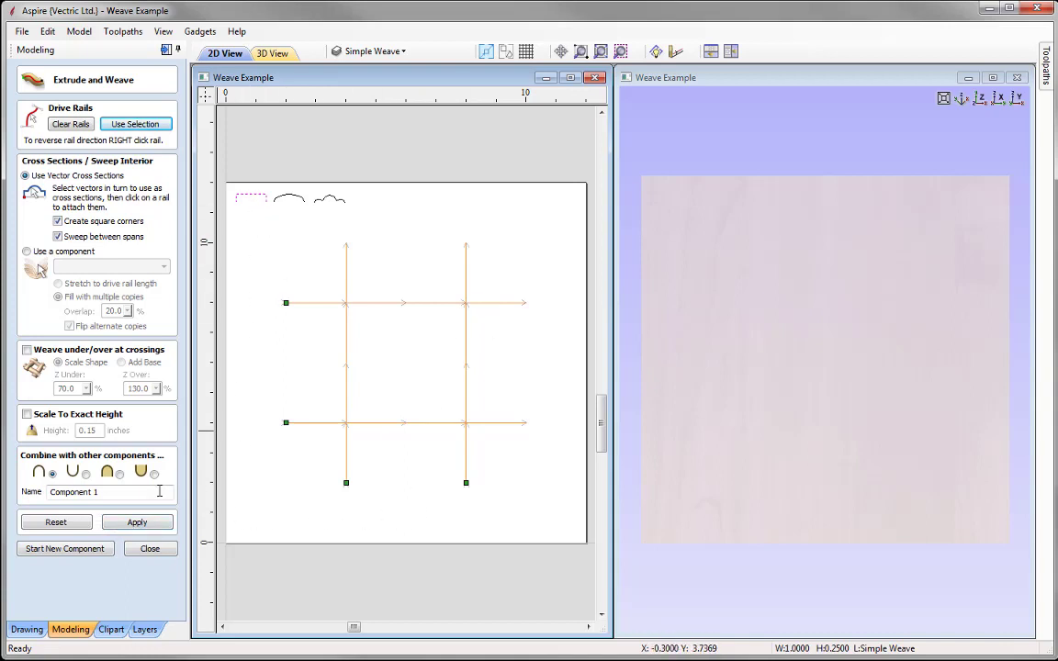
{"action": "left_click", "coordinate": [137, 521]}
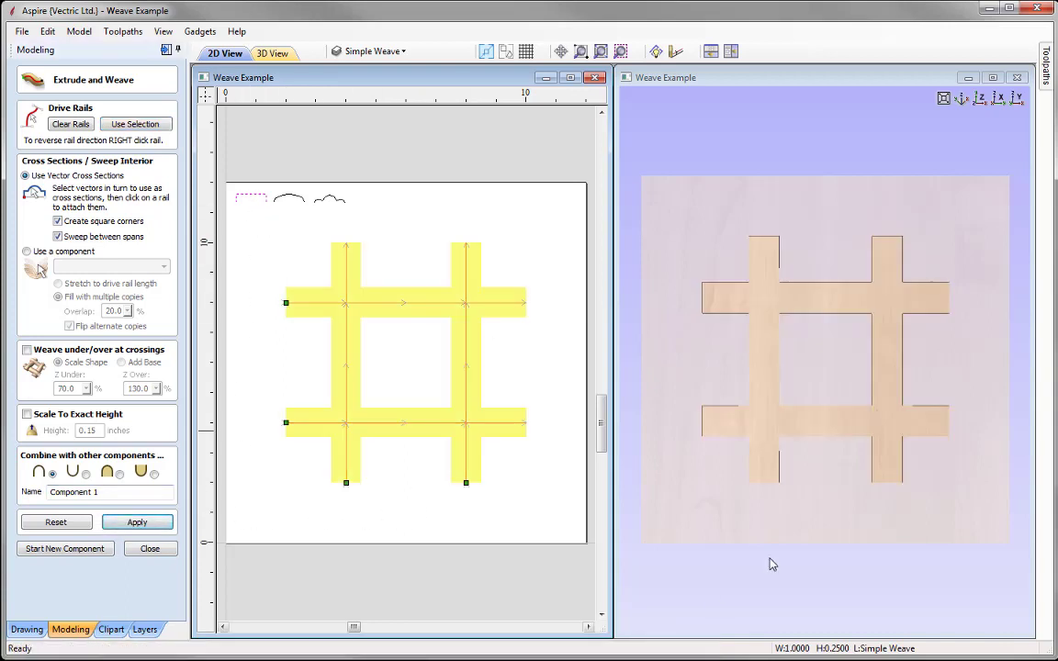
{"action": "left_click_drag", "start_coordinate": [814, 417], "coordinate": [940, 272]}
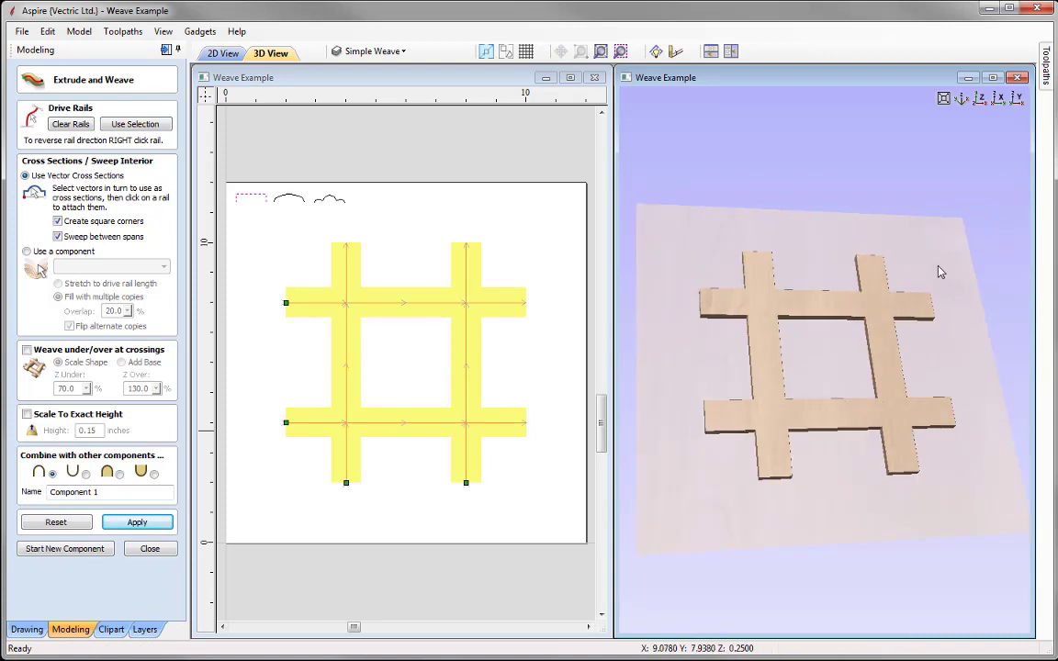
{"action": "left_click", "coordinate": [961, 98]}
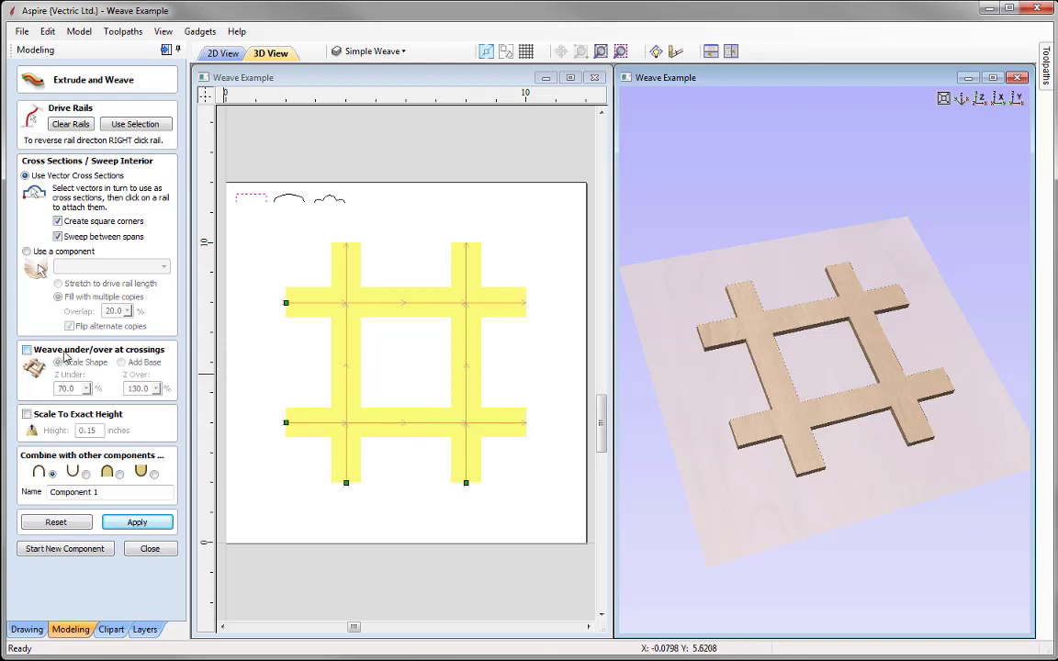
- Enable weaving under/over at crossings with Scale Shape, set both Z Under and Z Over to 100%, and reapply the sweep
{"action": "left_click", "coordinate": [27, 350]}
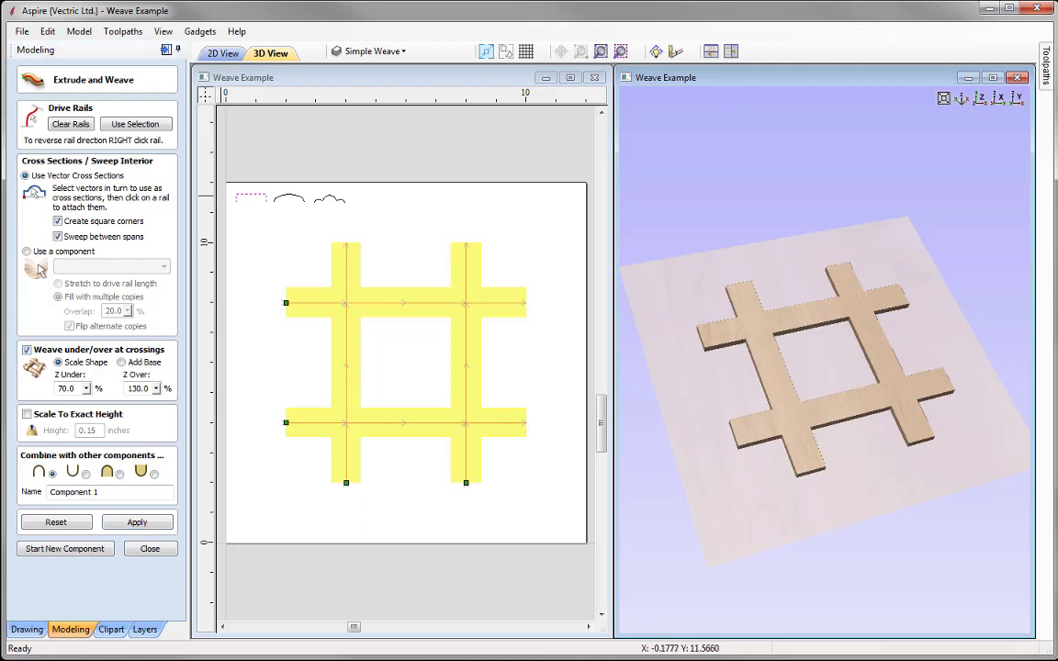
{"action": "left_click", "coordinate": [79, 391]}
{"action": "type", "text": "1"}
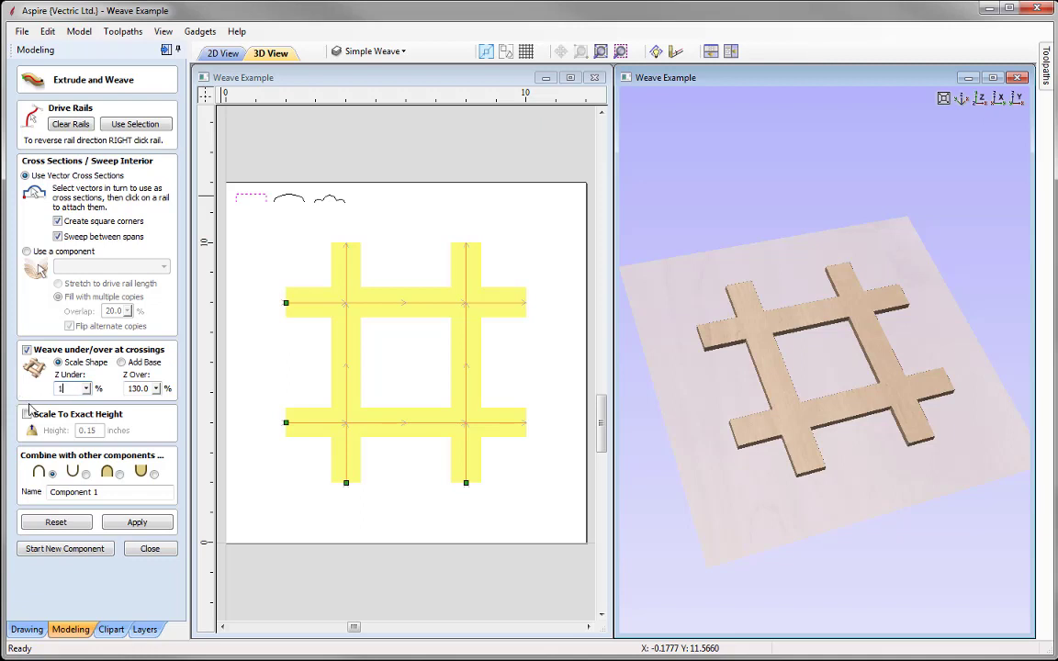
{"action": "type", "text": "00"}
{"action": "key", "text": "Tab"}
{"action": "type", "text": "1"}
{"action": "left_click", "coordinate": [137, 522]}
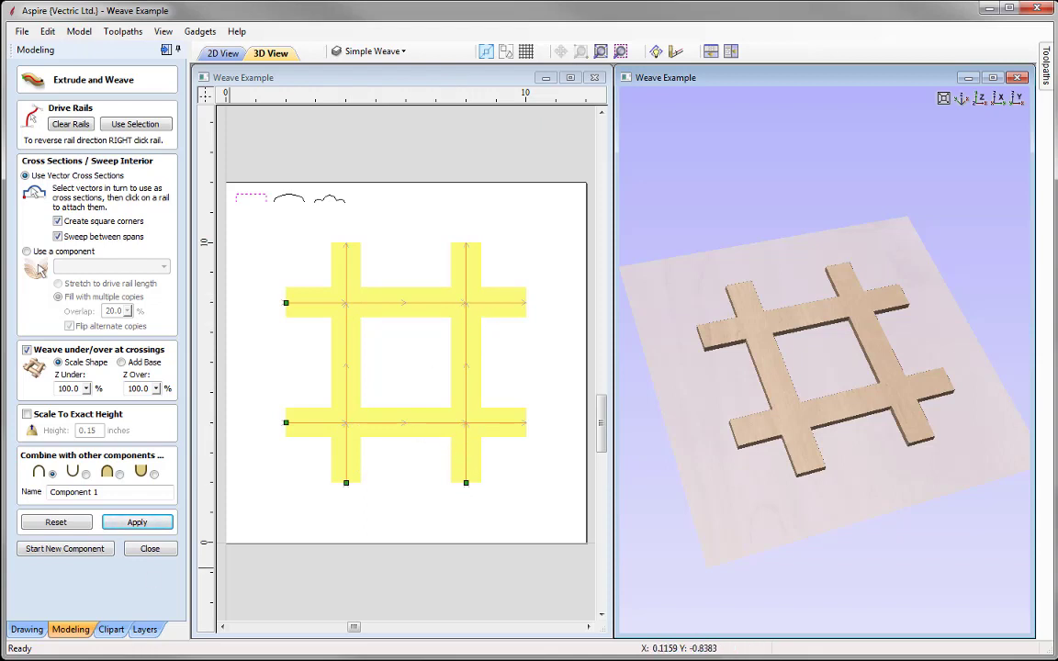
- Set the weave's Z Under to 50% and reapply the sweep
{"action": "double_click", "coordinate": [69, 388]}
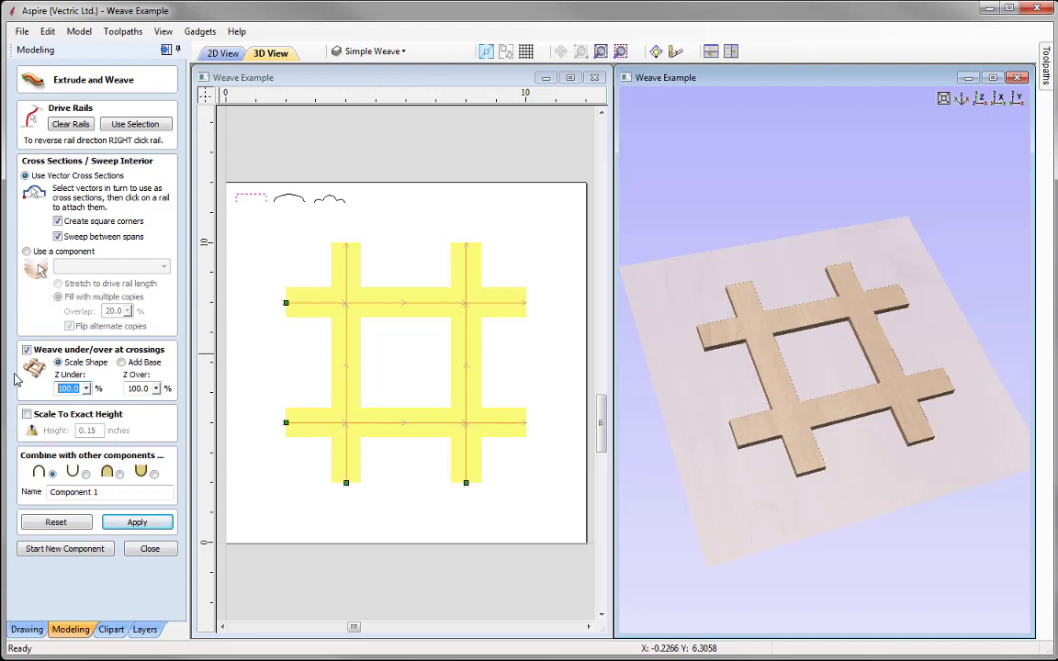
{"action": "type", "text": "50"}
{"action": "left_click", "coordinate": [63, 389]}
{"action": "left_click", "coordinate": [137, 522]}
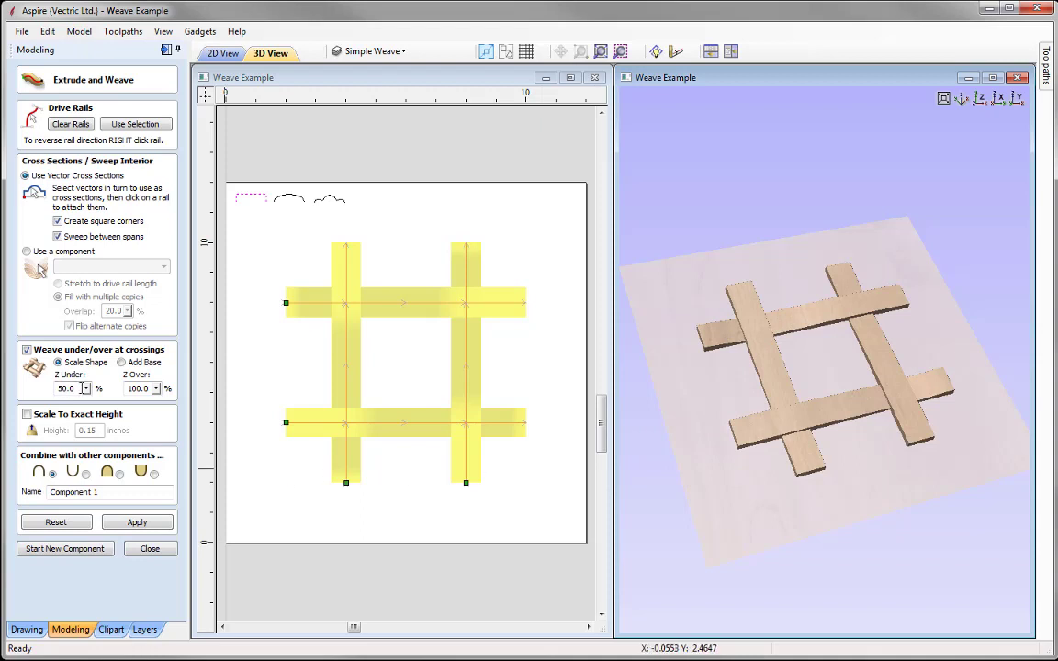
- Return Z Under to 100% and set Z Over to 150%, reapplying the sweep after each change
{"action": "left_click_drag", "start_coordinate": [78, 388], "coordinate": [25, 387]}
{"action": "type", "text": "100"}
{"action": "left_click", "coordinate": [138, 523]}
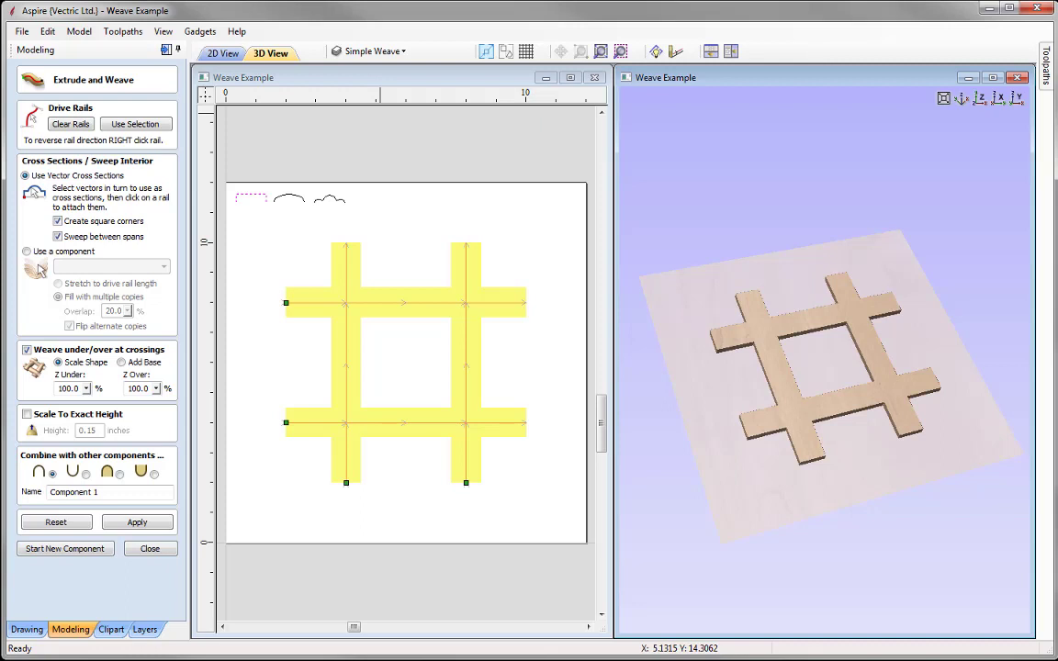
{"action": "double_click", "coordinate": [138, 388]}
{"action": "type", "text": "150"}
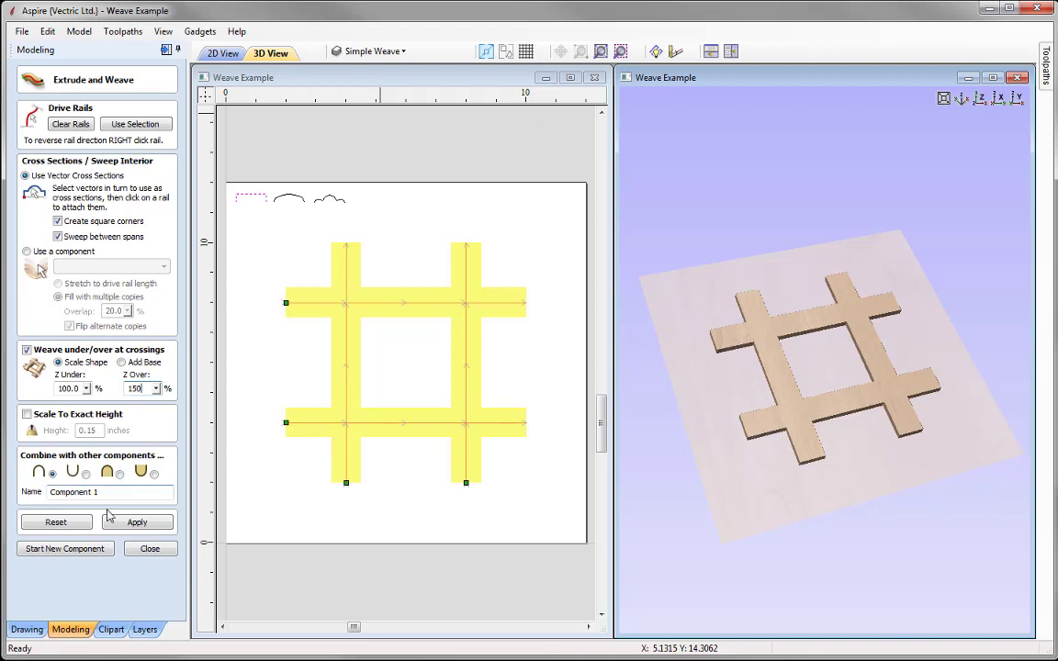
{"action": "left_click", "coordinate": [137, 523]}
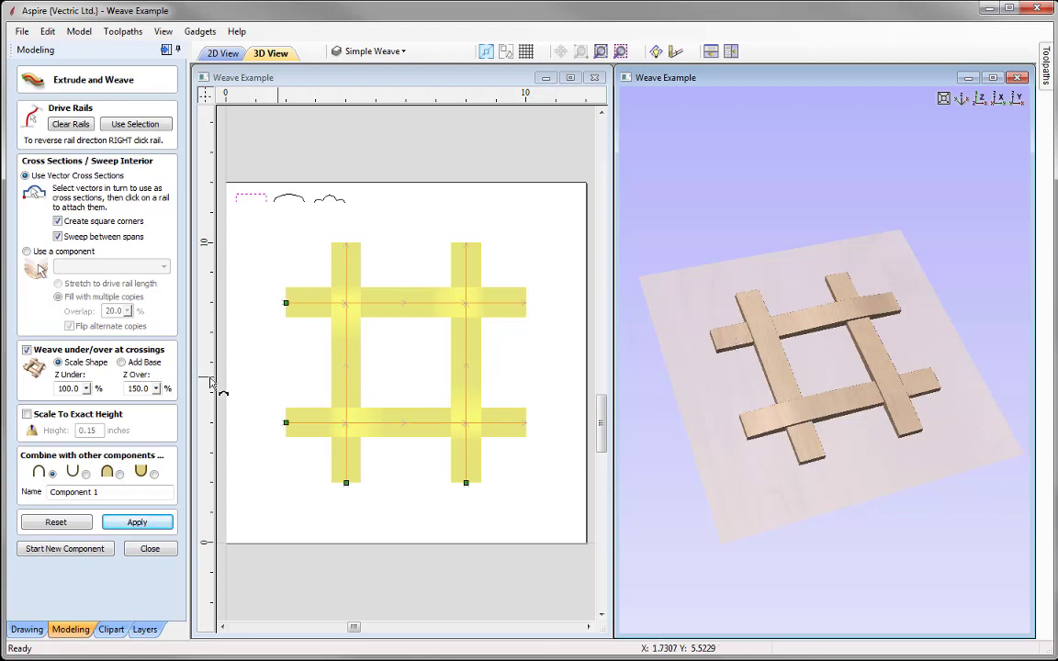
- Set Z Under to 50% alongside the raised Z Over and reapply the weave
{"action": "left_click_drag", "start_coordinate": [82, 388], "coordinate": [21, 393]}
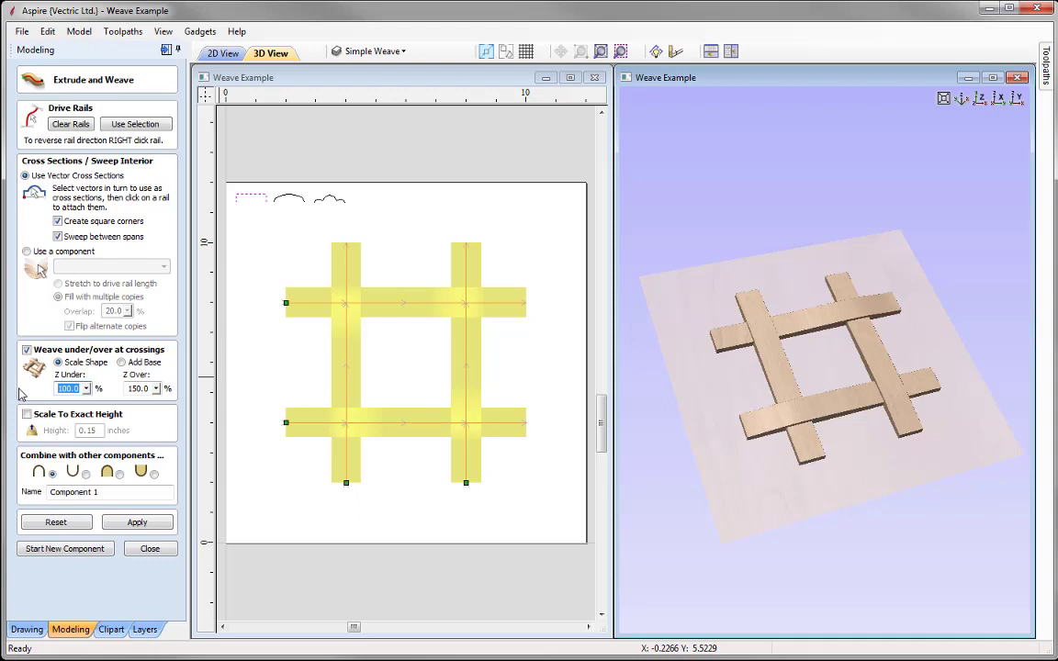
{"action": "type", "text": "50"}
{"action": "left_click", "coordinate": [130, 524]}
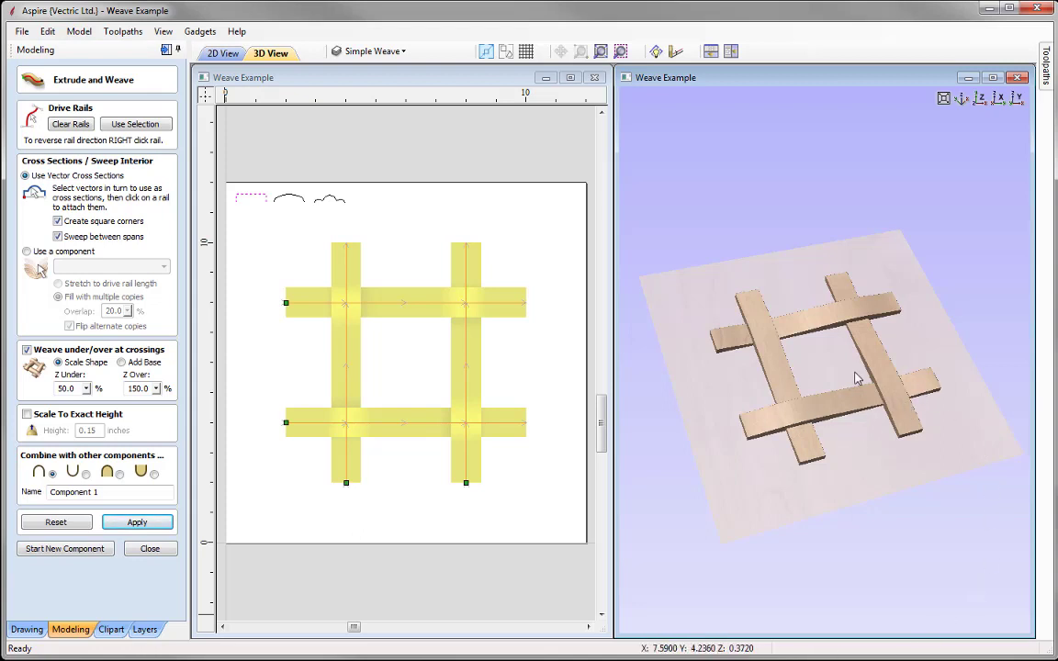
- Sweep the plain arc cross section along all four rails and view the weave straight down the Z axis
{"action": "left_click", "coordinate": [290, 201]}
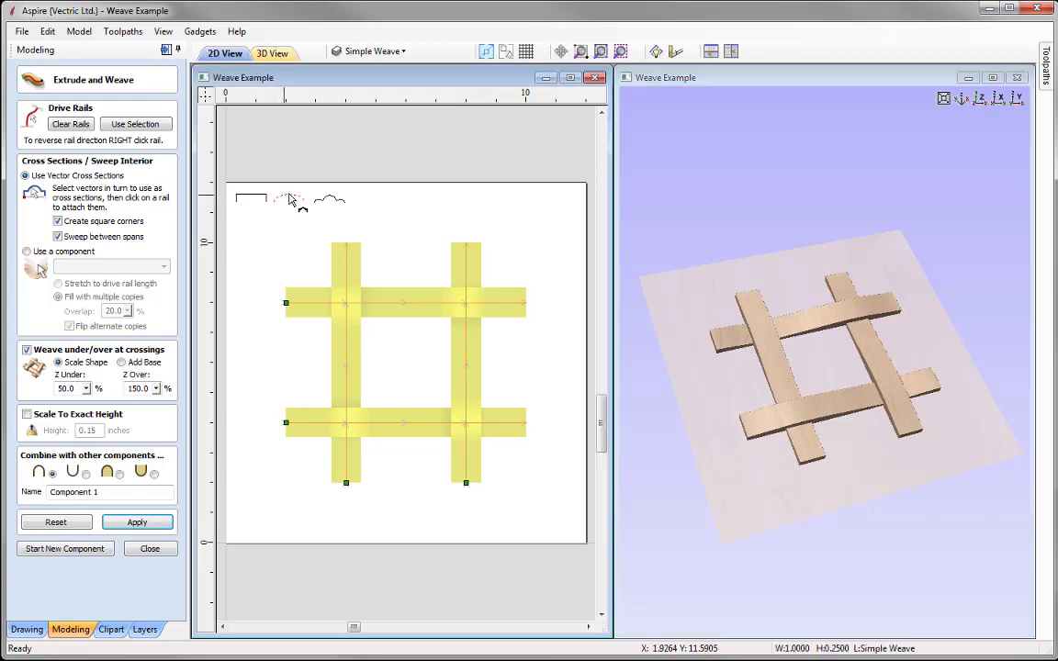
{"action": "left_click", "coordinate": [137, 522]}
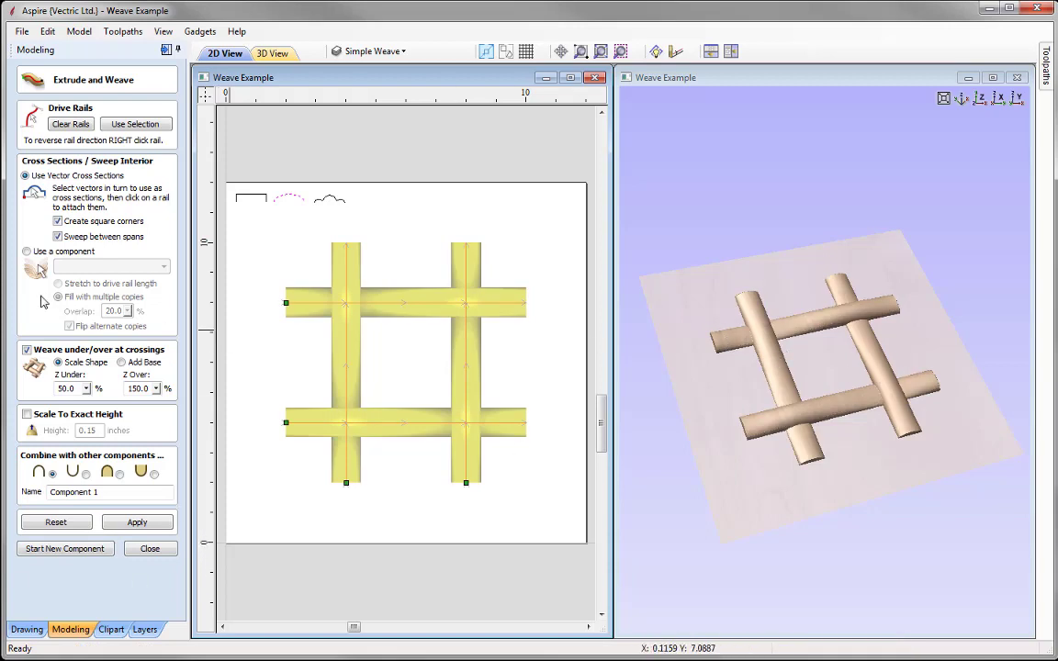
{"action": "left_click", "coordinate": [980, 98]}
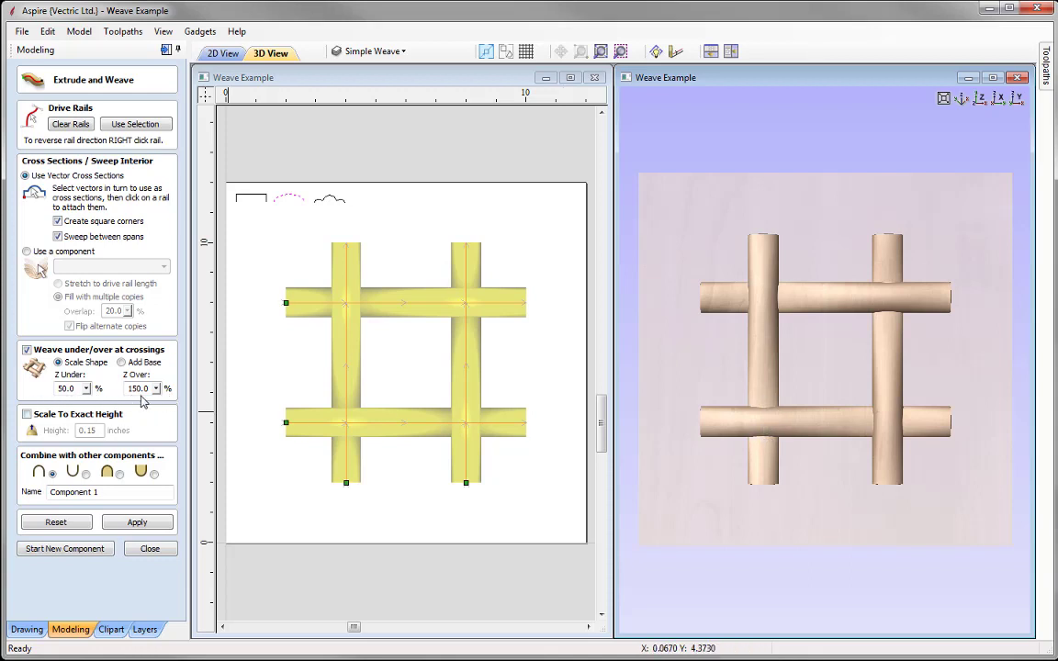
- Set Z Under to 30% and Z Over to 170%, reapply the weave, and inspect it in an isometric 3D view
{"action": "left_click", "coordinate": [77, 389]}
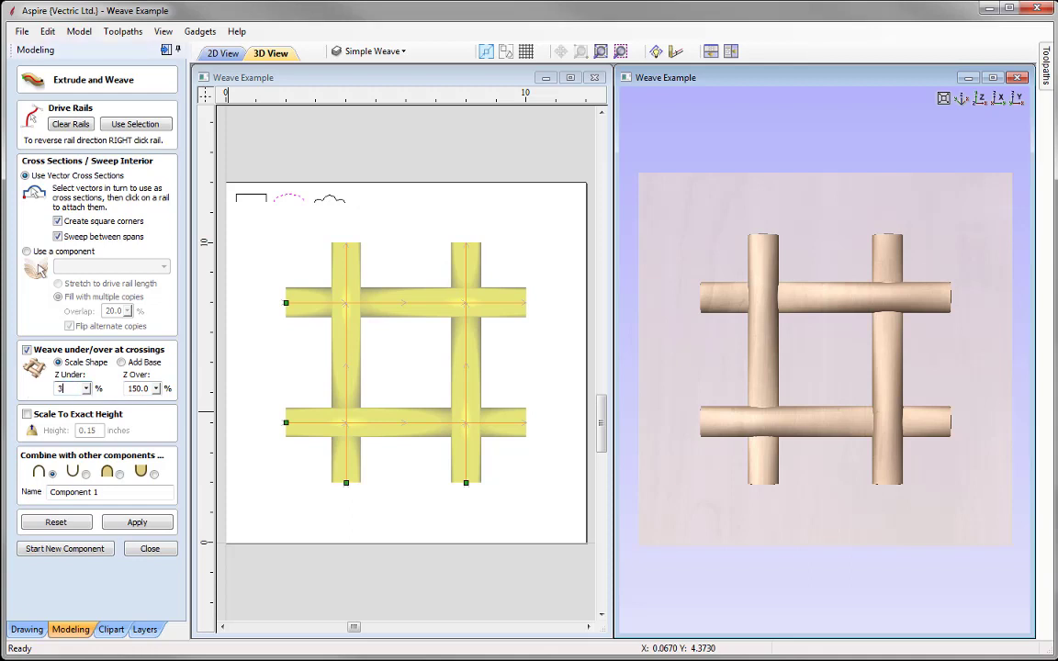
{"action": "type", "text": "30"}
{"action": "key", "text": "Tab"}
{"action": "type", "text": "17"}
{"action": "left_click", "coordinate": [138, 523]}
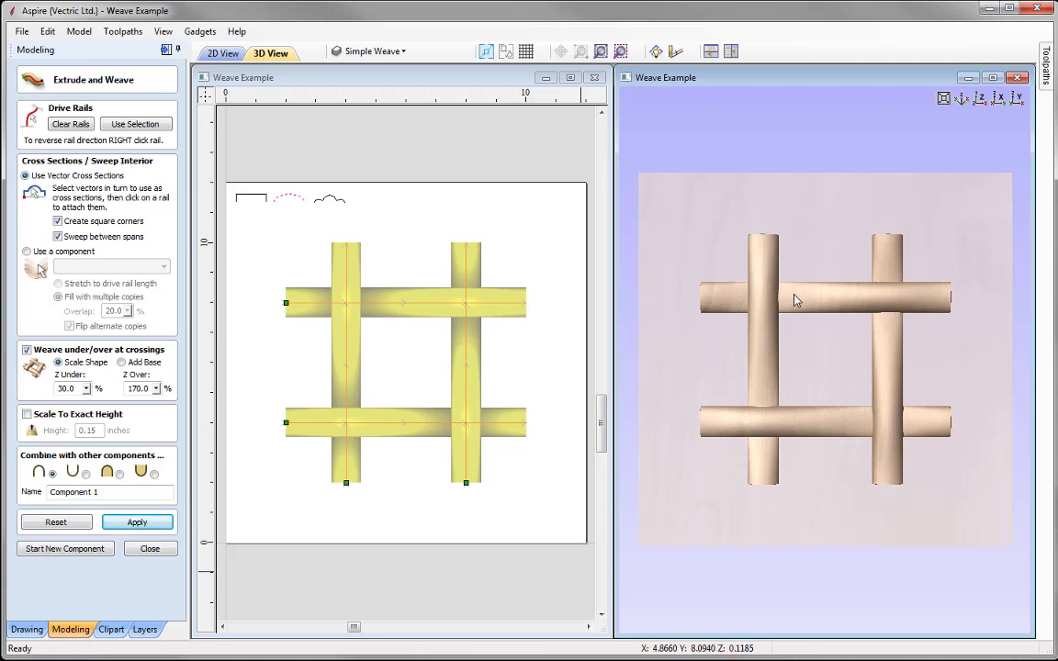
{"action": "left_click_drag", "start_coordinate": [850, 409], "coordinate": [760, 306]}
{"action": "left_click", "coordinate": [963, 101]}
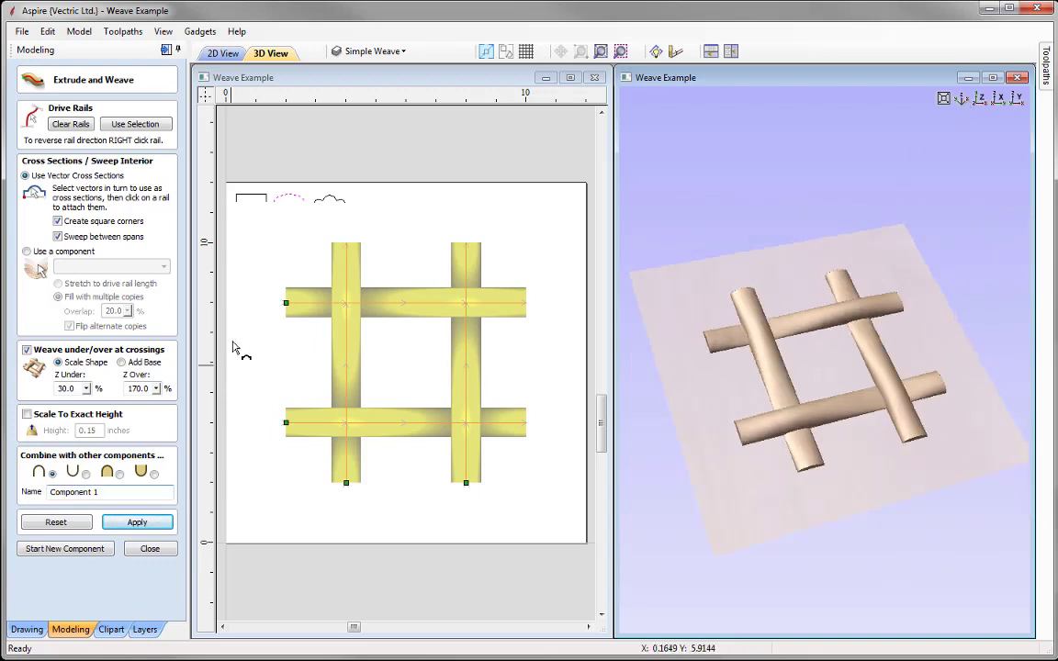
- Sweep the three-lobed cross section along all four rails and inspect the woven crossings in 3D
{"action": "left_click", "coordinate": [331, 201]}
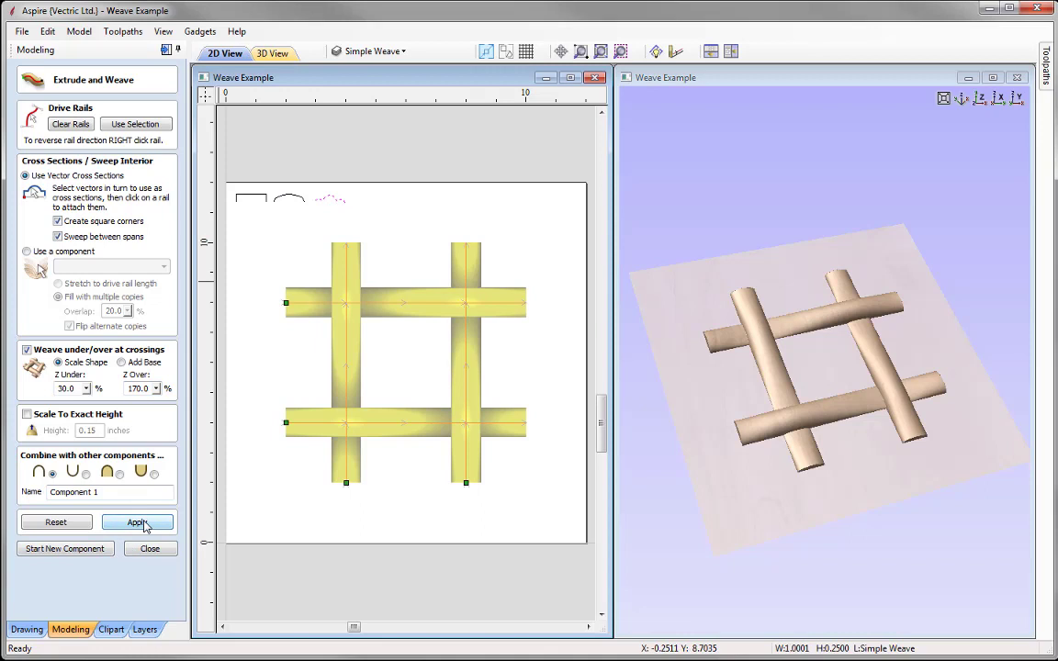
{"action": "left_click", "coordinate": [144, 523]}
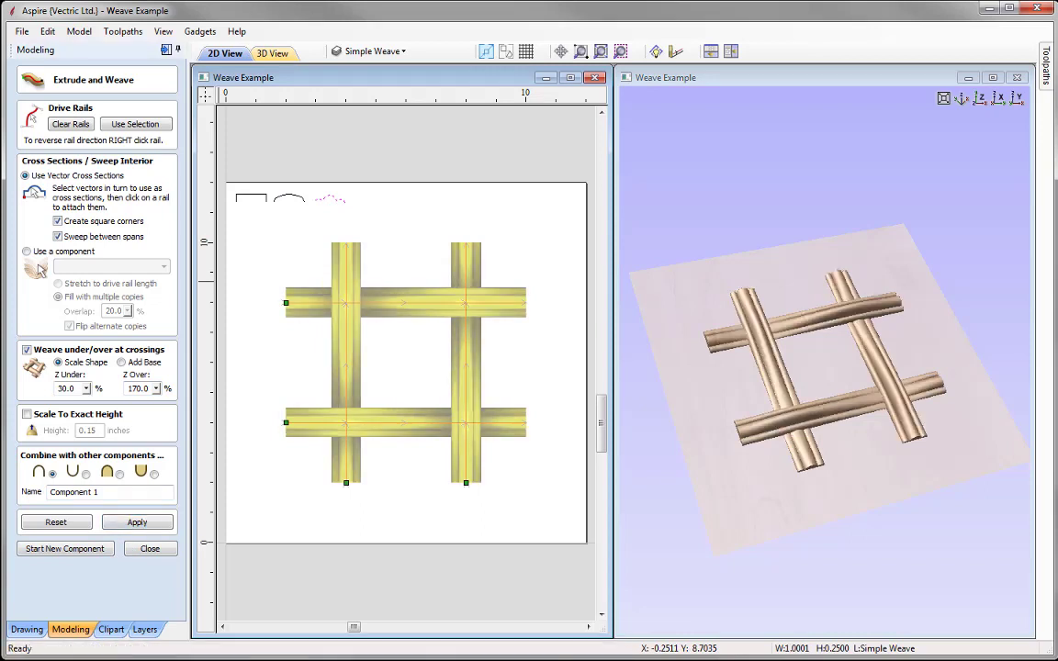
{"action": "left_click_drag", "start_coordinate": [863, 486], "coordinate": [635, 417]}
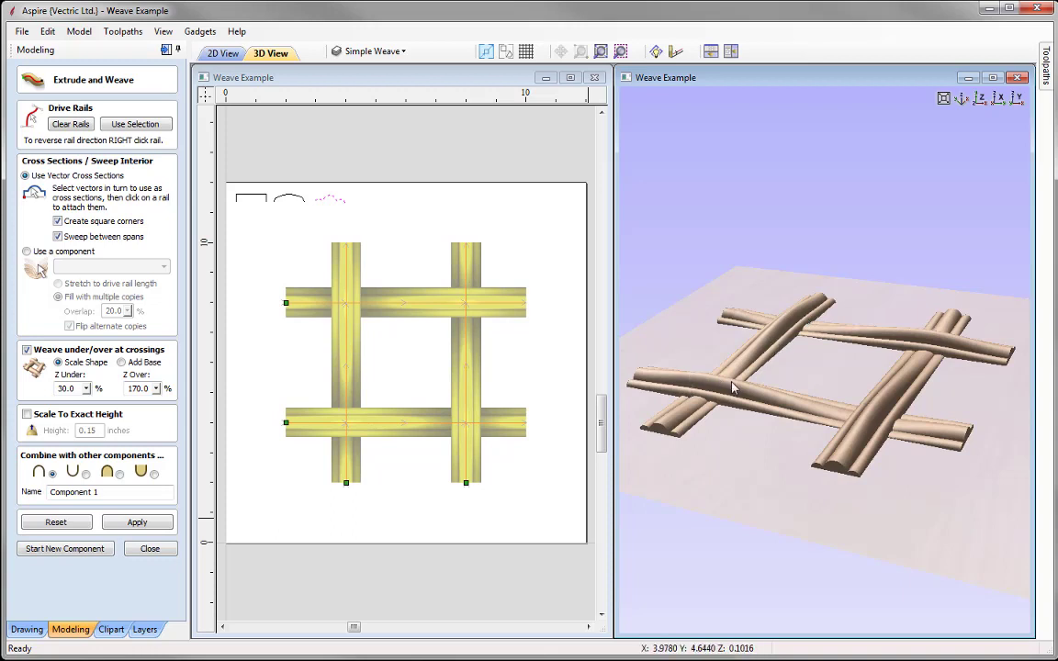
{"action": "left_click_drag", "start_coordinate": [818, 433], "coordinate": [444, 431]}
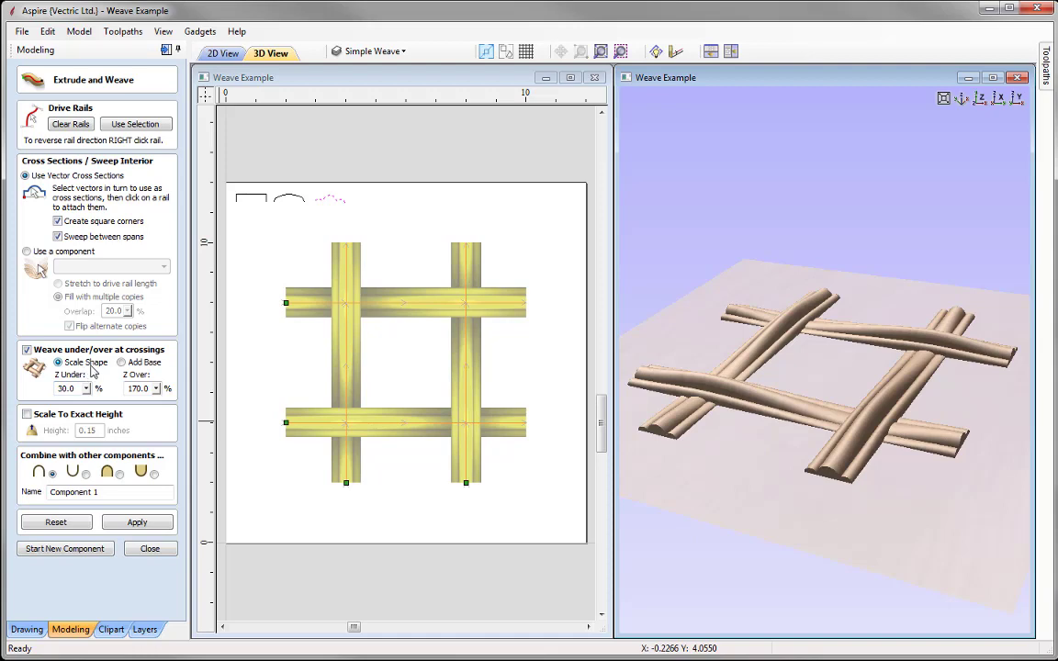
{"action": "left_click", "coordinate": [962, 100]}
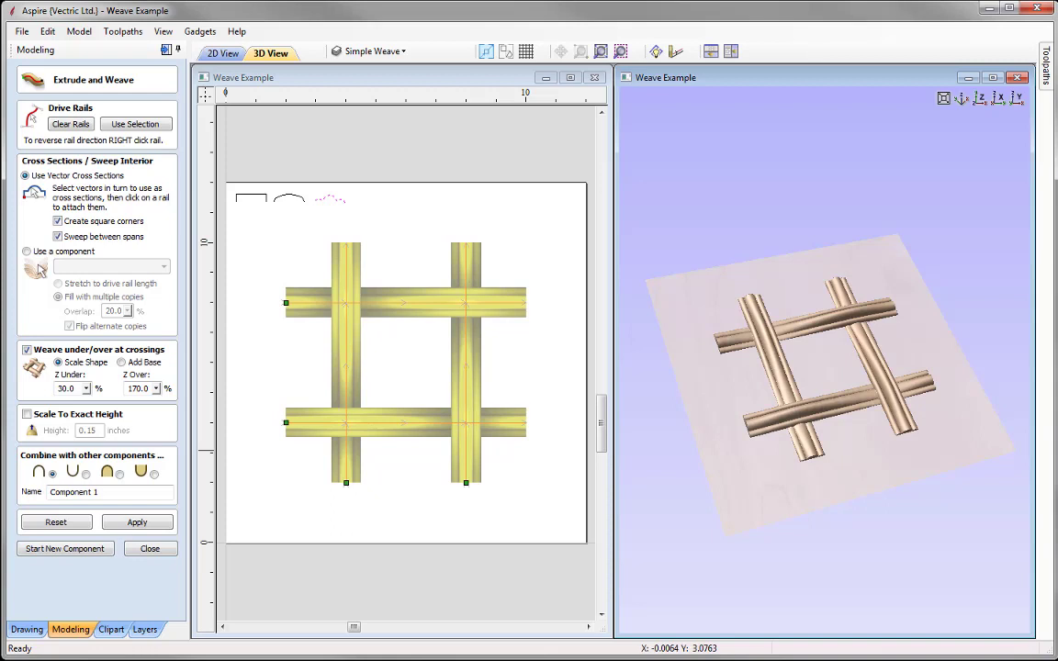
- Switch the weave method to Add Base with Z Under 0% and Z Over 100%, and reapply the sweep
{"action": "left_click", "coordinate": [122, 362]}
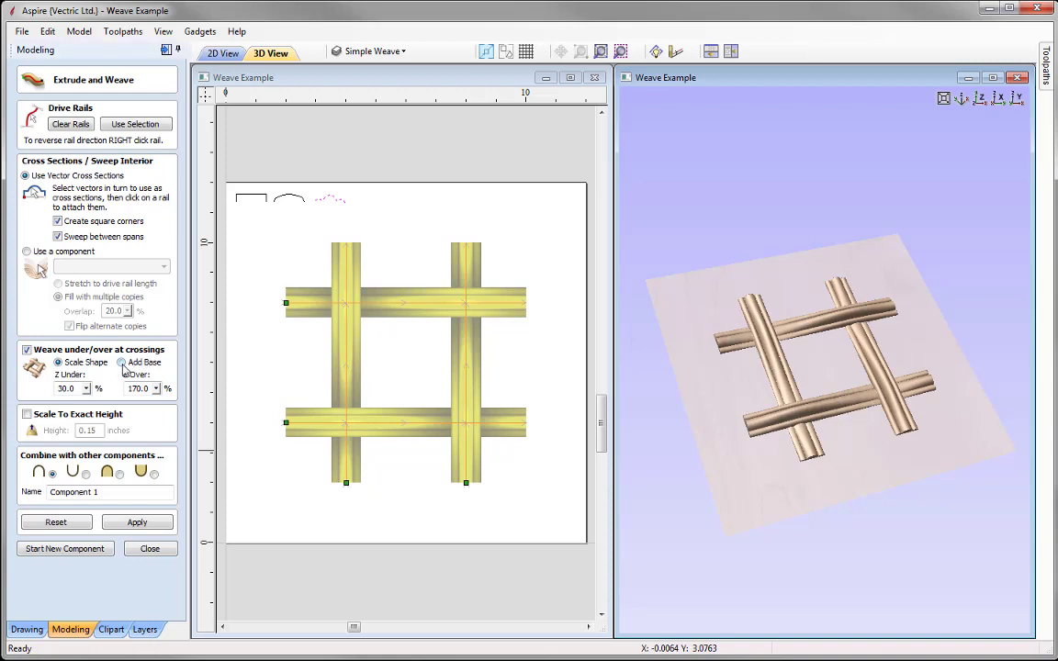
{"action": "double_click", "coordinate": [82, 388]}
{"action": "key", "text": "Tab"}
{"action": "type", "text": "1"}
{"action": "left_click", "coordinate": [137, 519]}
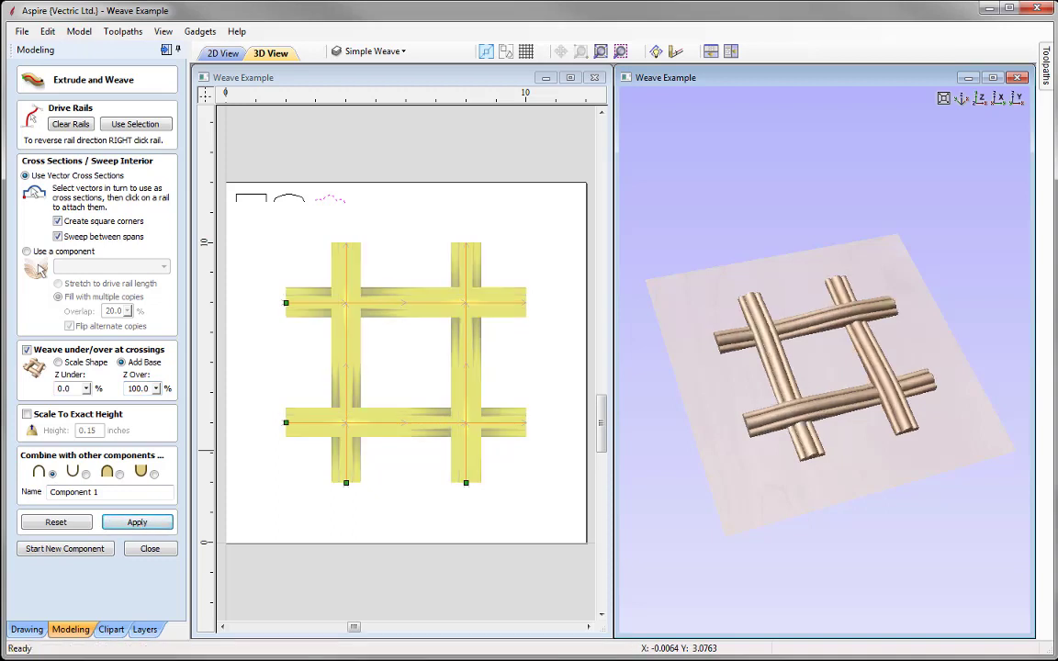
- Examine the Add Base weave in 3D from several angles and compare its Z Under and Z Over settings with Scale Shape's
{"action": "left_click_drag", "start_coordinate": [739, 420], "coordinate": [677, 368]}
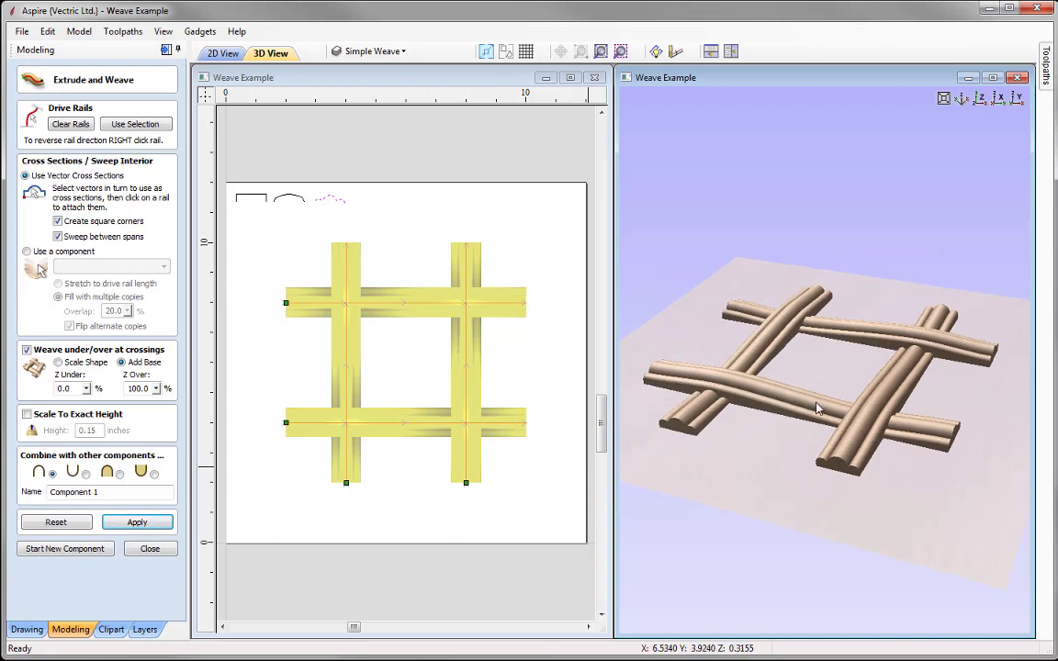
{"action": "left_click_drag", "start_coordinate": [760, 379], "coordinate": [637, 372]}
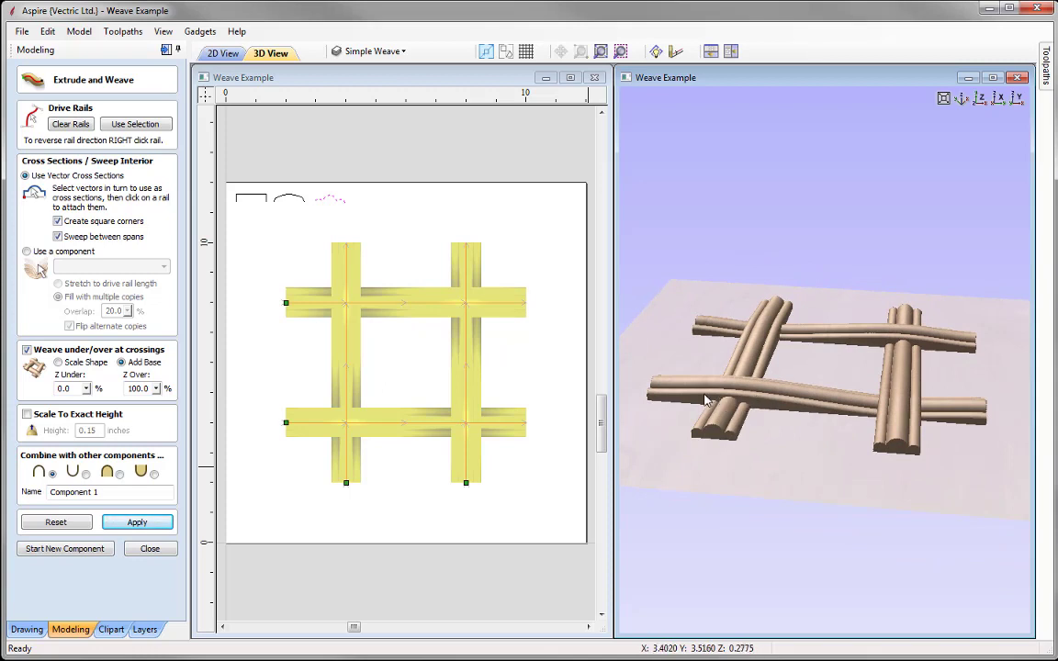
{"action": "left_click_drag", "start_coordinate": [671, 356], "coordinate": [796, 420]}
{"action": "left_click", "coordinate": [943, 98]}
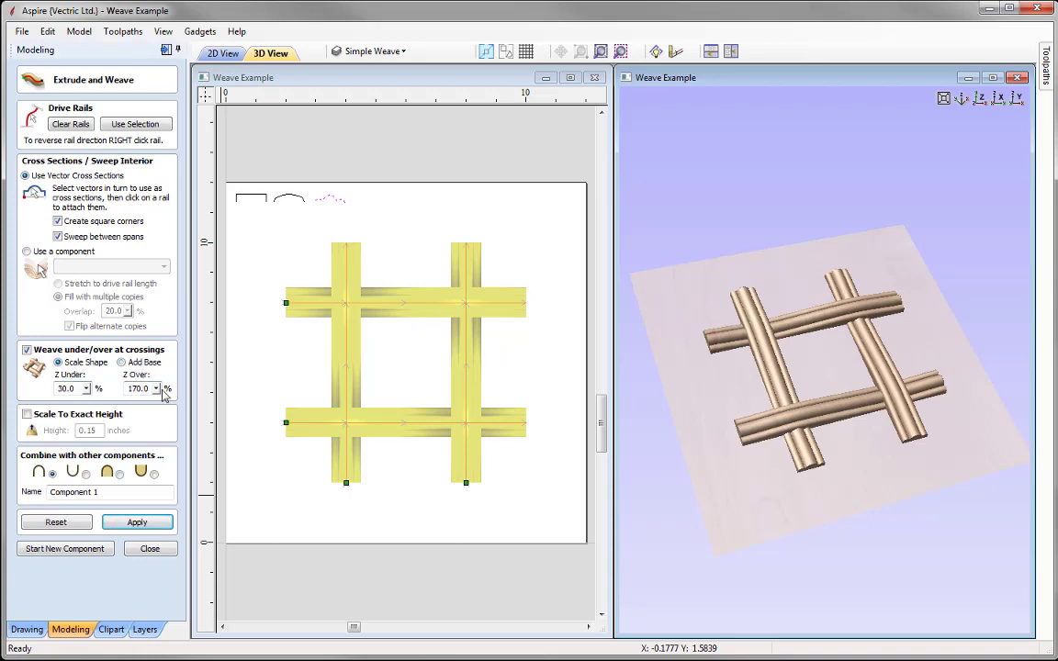
{"action": "left_click", "coordinate": [121, 363]}
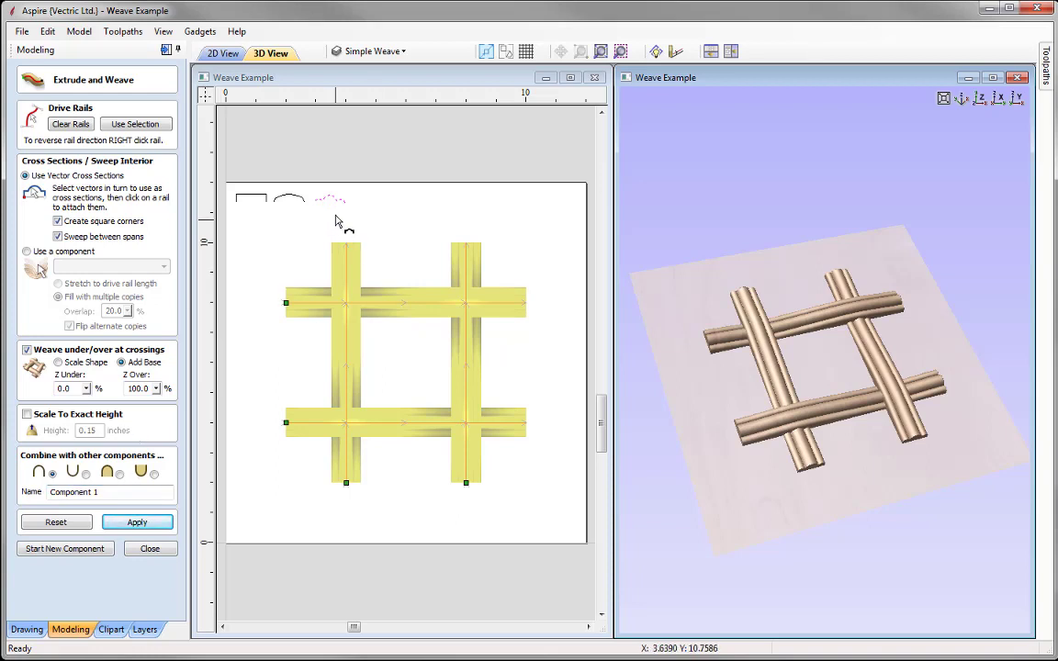
- Assign individual cross sections, three-lobed for the horizontal rails, arc for the left vertical rail and rectangle for the right vertical rail, and reapply the weave
{"action": "left_click", "coordinate": [285, 308]}
{"action": "key", "text": "ctrl+a"}
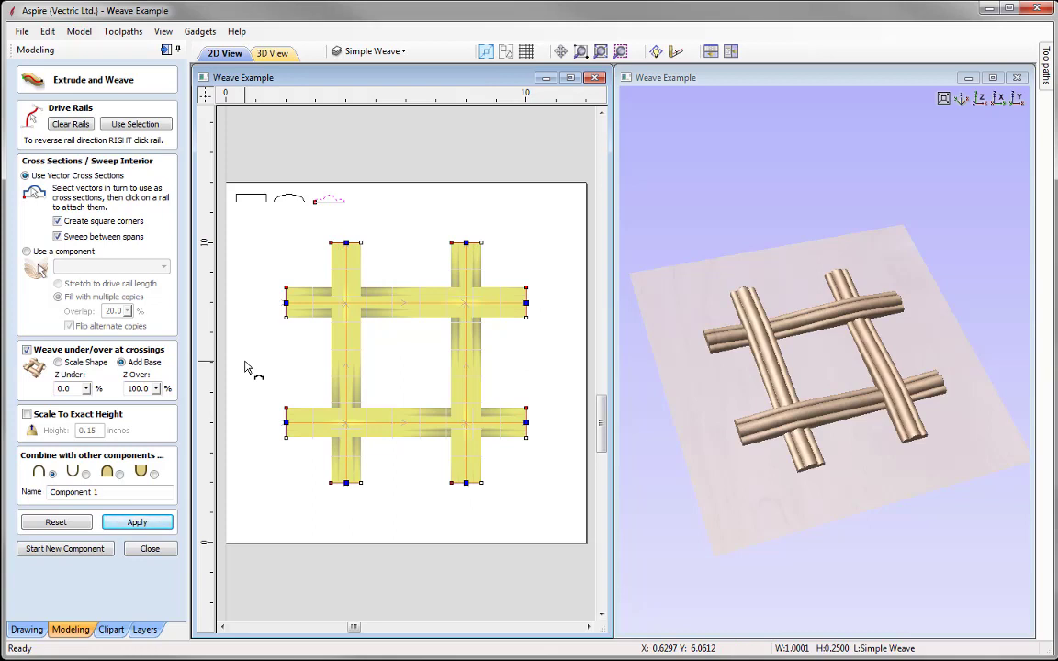
{"action": "left_click", "coordinate": [290, 197]}
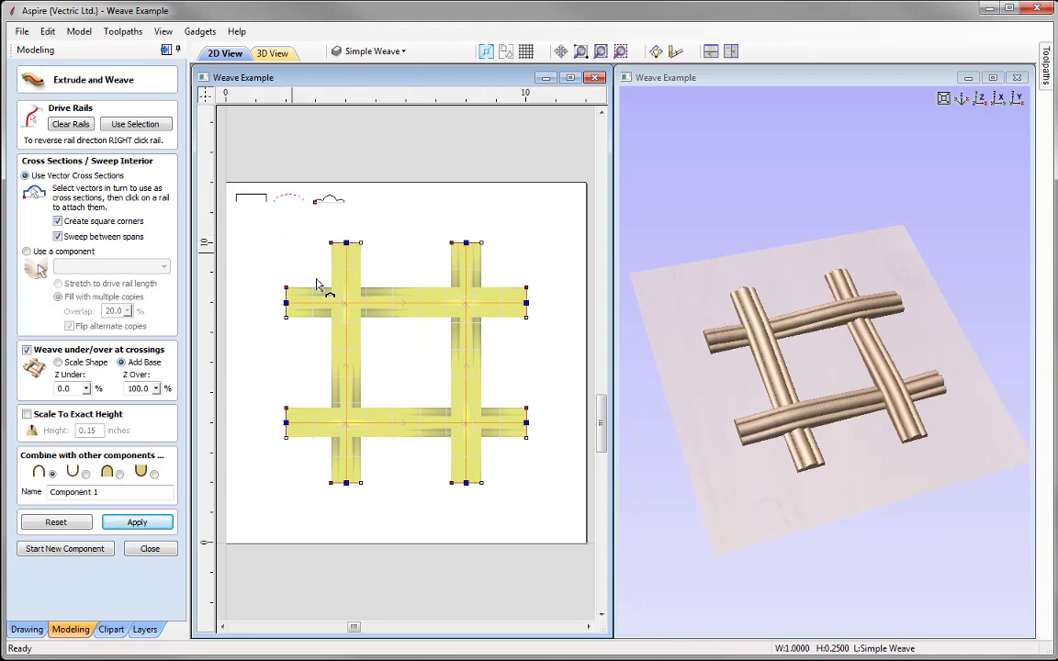
{"action": "left_click", "coordinate": [349, 250]}
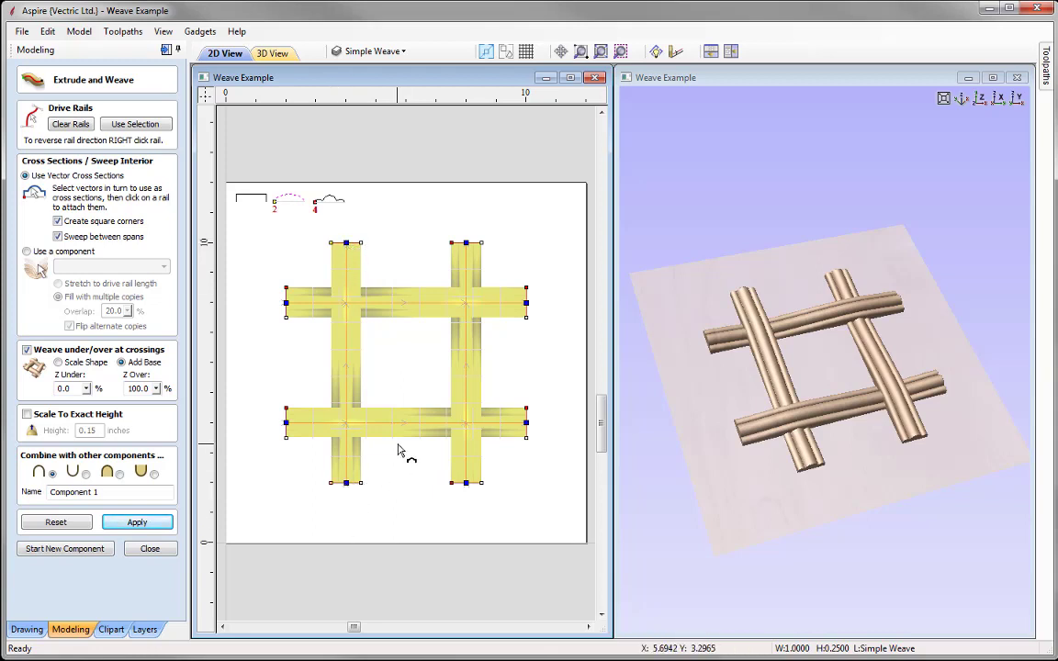
{"action": "left_click", "coordinate": [249, 201]}
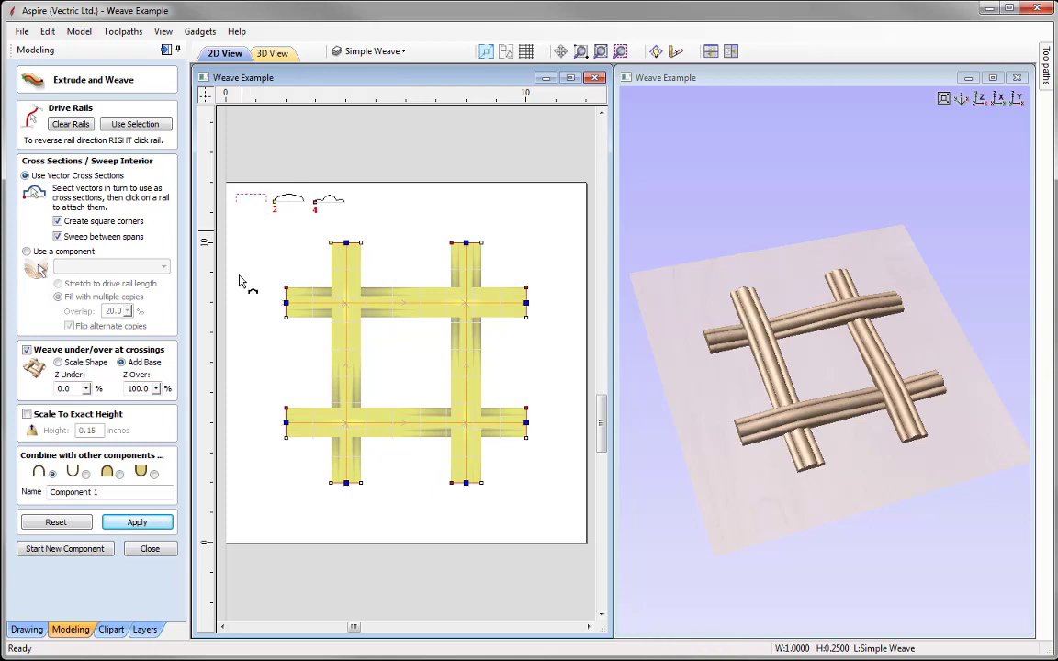
{"action": "left_click", "coordinate": [467, 249]}
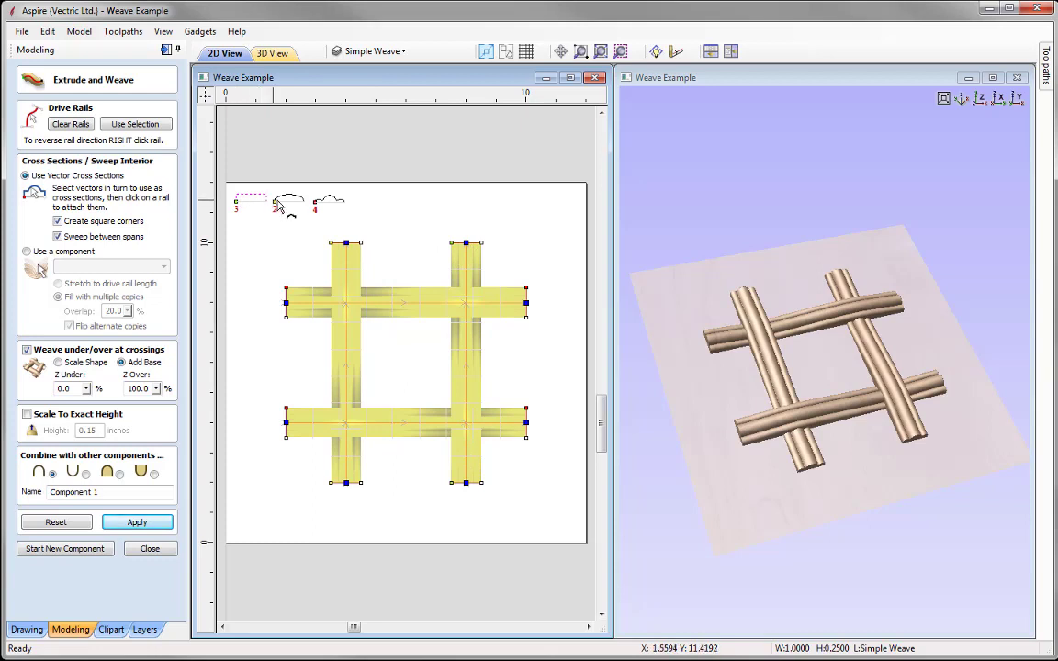
{"action": "left_click", "coordinate": [138, 522]}
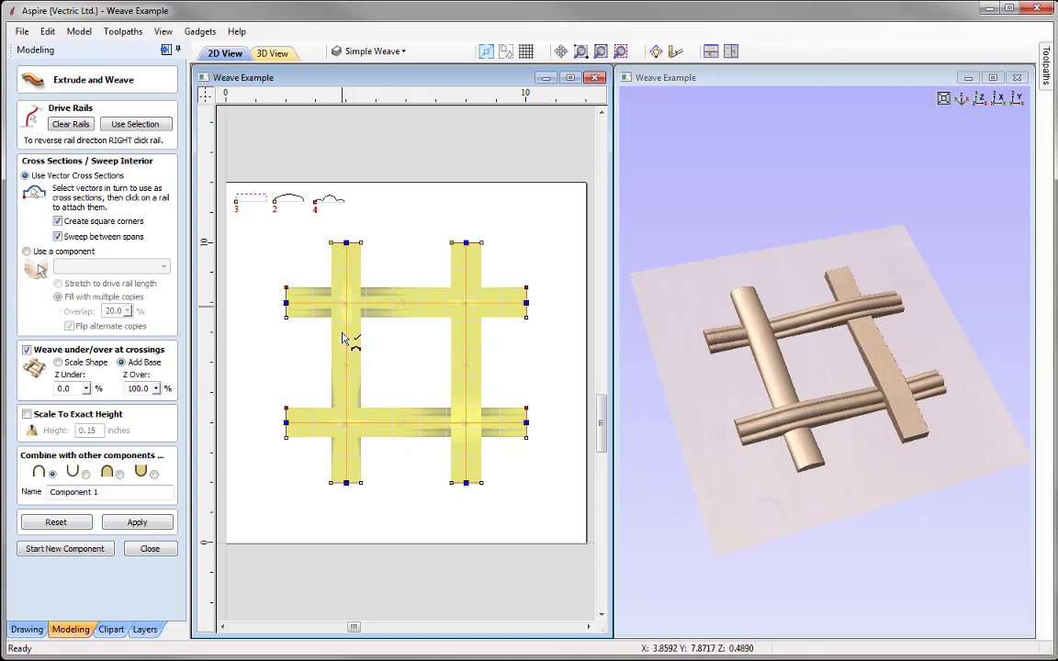
- Add the three-lobed cross section near the middle of the left vertical rail, reapply the sweep, and inspect the blend in 3D
{"action": "left_click", "coordinate": [329, 203]}
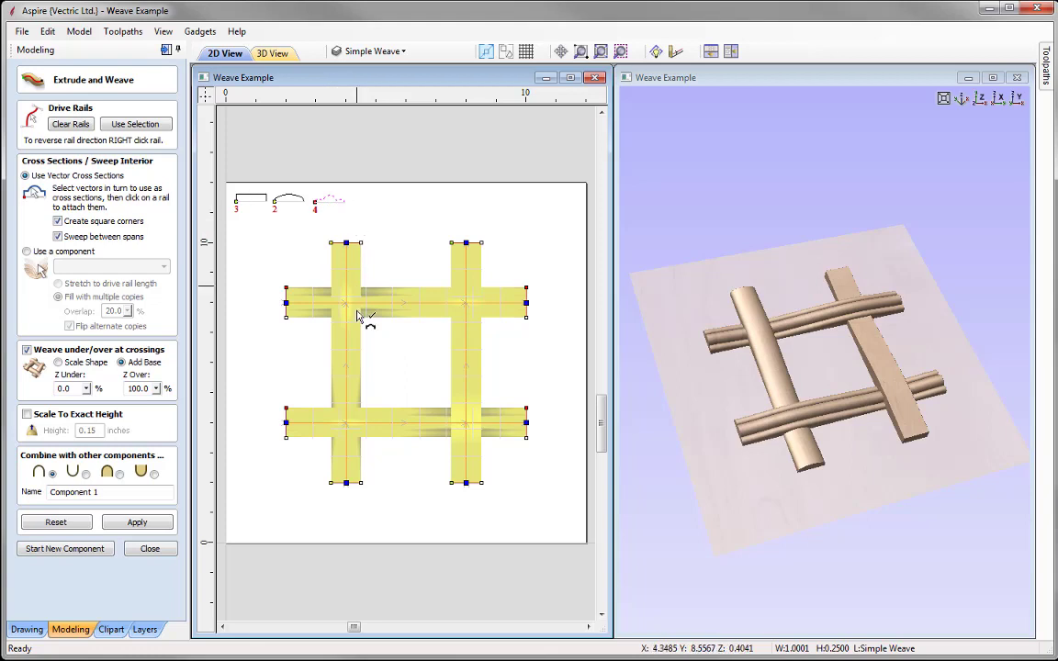
{"action": "left_click", "coordinate": [346, 362]}
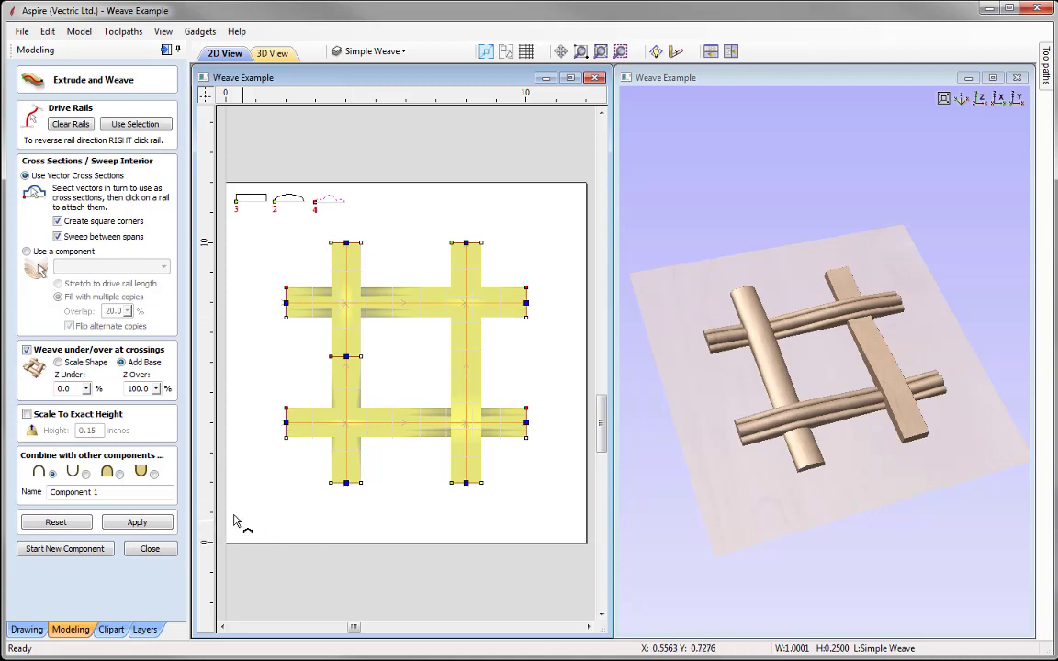
{"action": "left_click", "coordinate": [133, 526]}
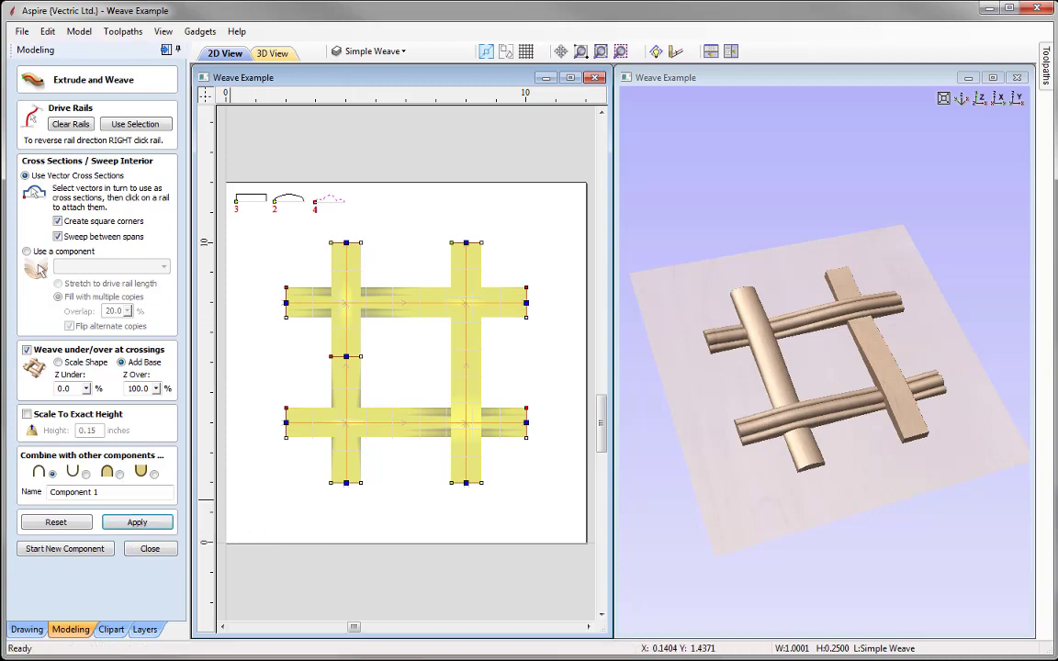
{"action": "left_click_drag", "start_coordinate": [731, 311], "coordinate": [776, 441]}
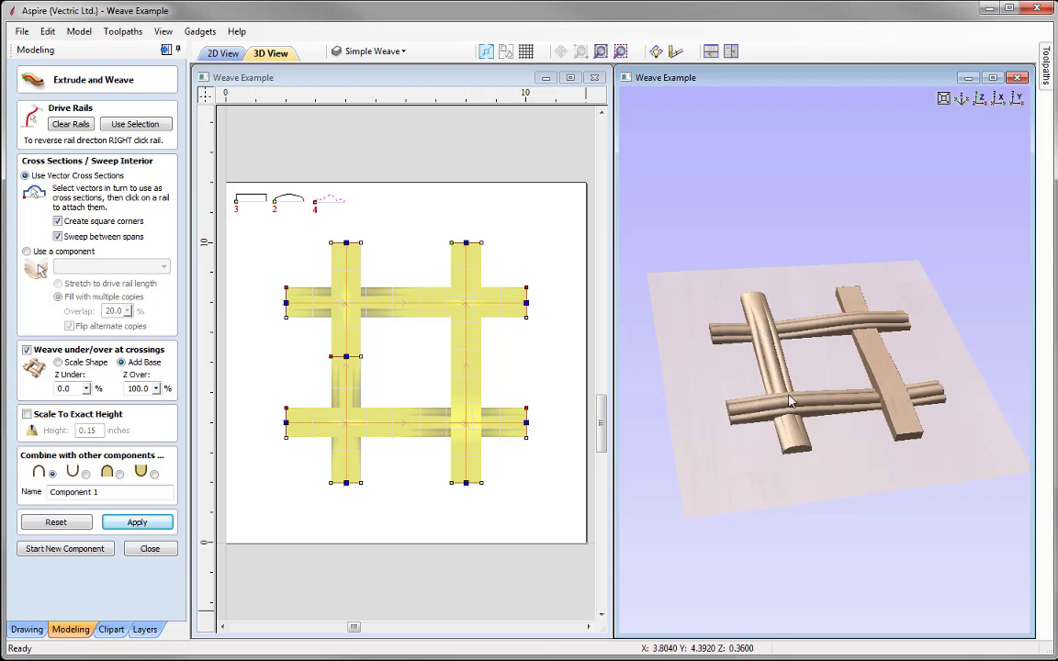
{"action": "left_click_drag", "start_coordinate": [803, 349], "coordinate": [777, 358]}
{"action": "left_click", "coordinate": [962, 99]}
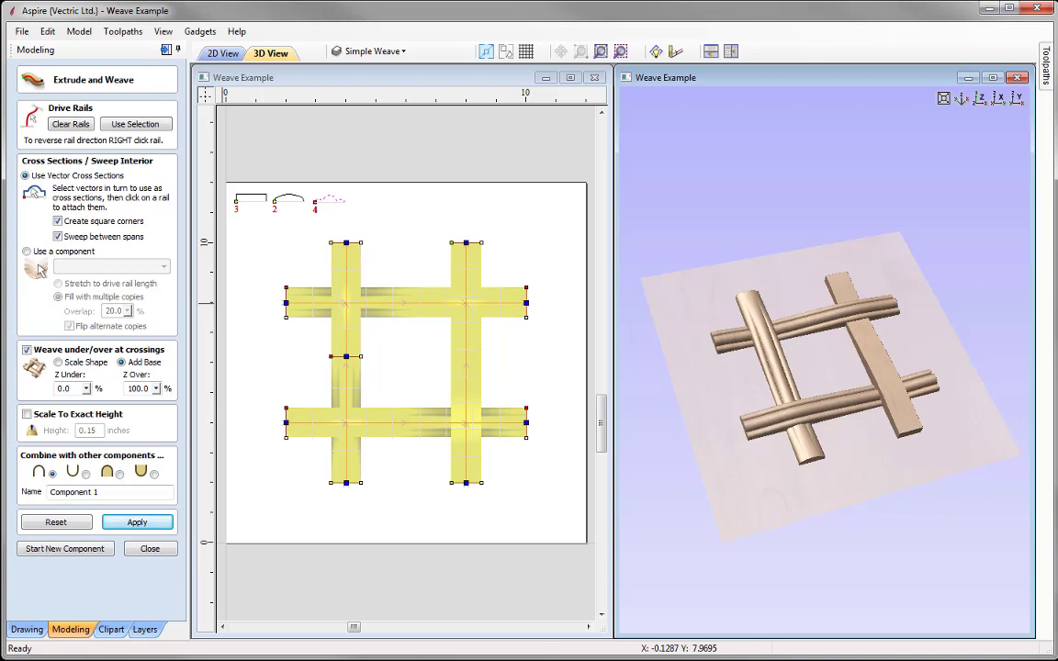
- Close Extrude and Weave and delete the mixed-profile weave component, leaving only the rail and cross-section vectors
{"action": "left_click", "coordinate": [150, 548]}
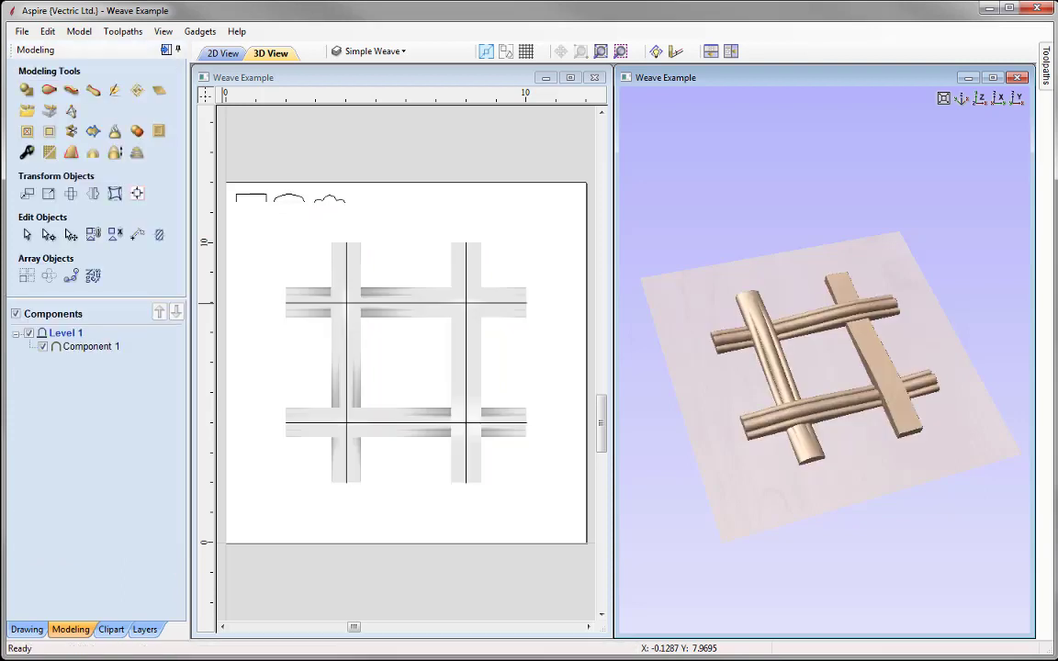
{"action": "left_click", "coordinate": [91, 348]}
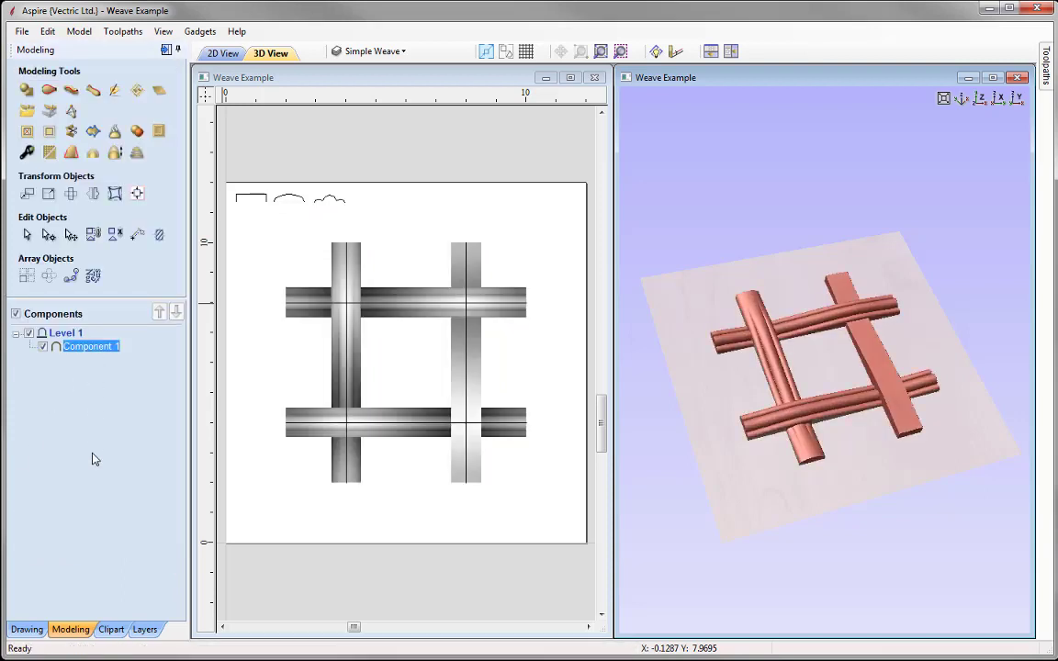
{"action": "right_click", "coordinate": [73, 355]}
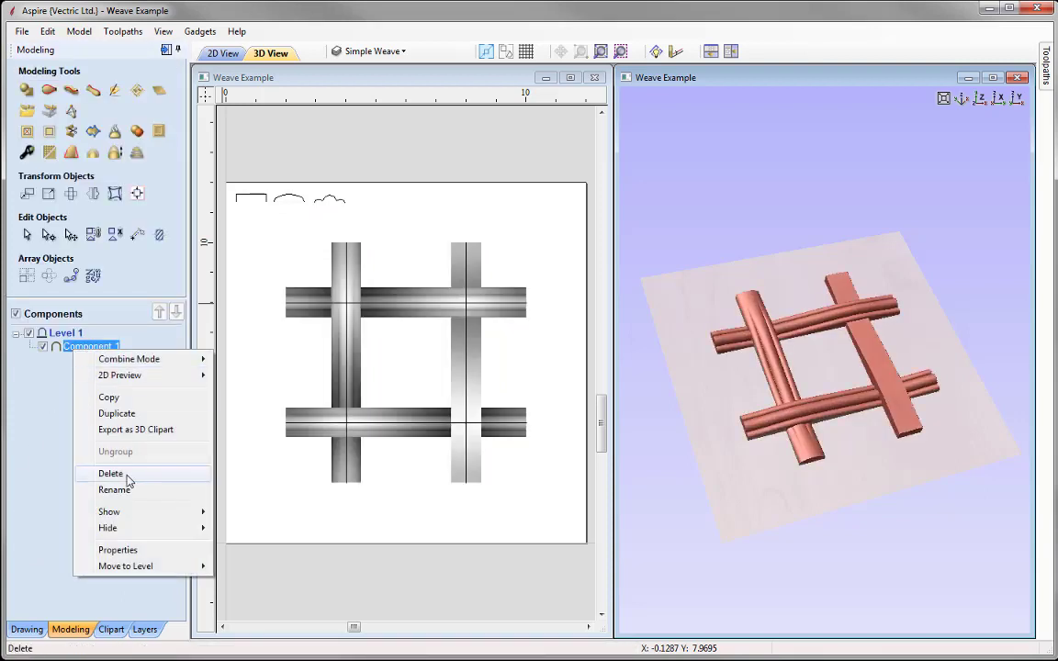
{"action": "left_click", "coordinate": [111, 474]}
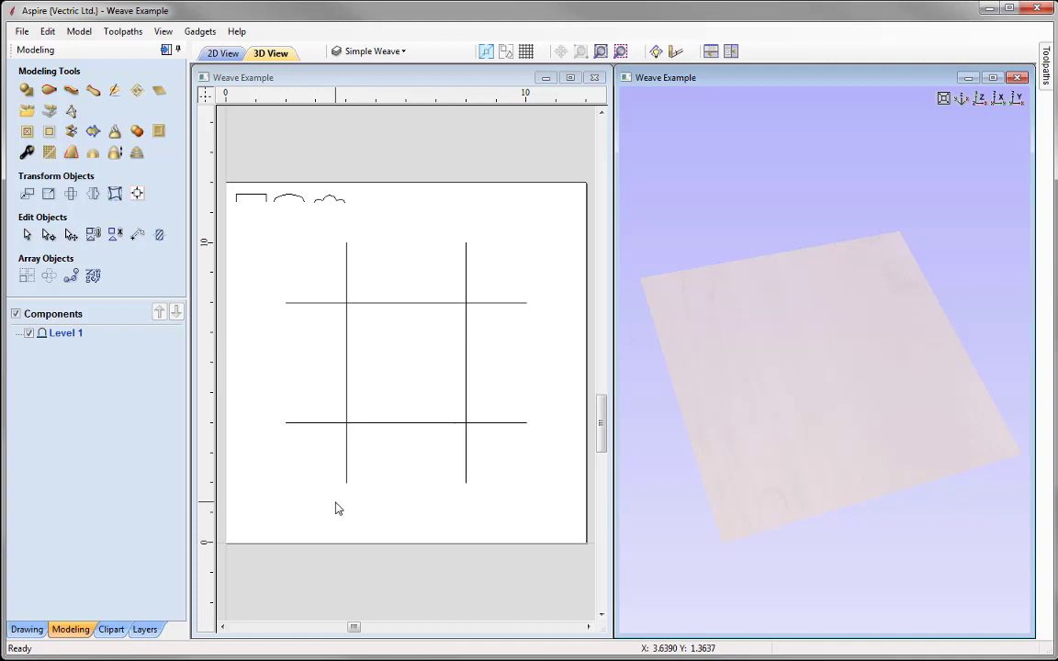
- Select the two vertical and two horizontal crossing lines and assign them as drive rails in Extrude and Weave
{"action": "left_click", "coordinate": [347, 260]}
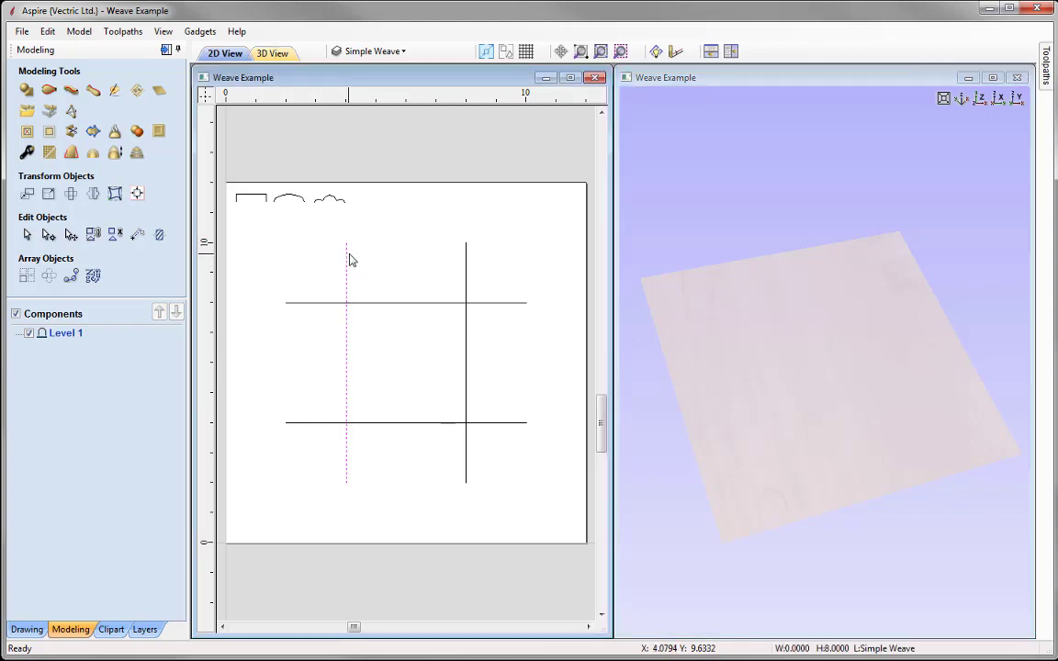
{"action": "left_click", "coordinate": [468, 296], "text": "shift"}
{"action": "left_click", "coordinate": [487, 304], "text": "shift"}
{"action": "left_click", "coordinate": [415, 424], "text": "shift"}
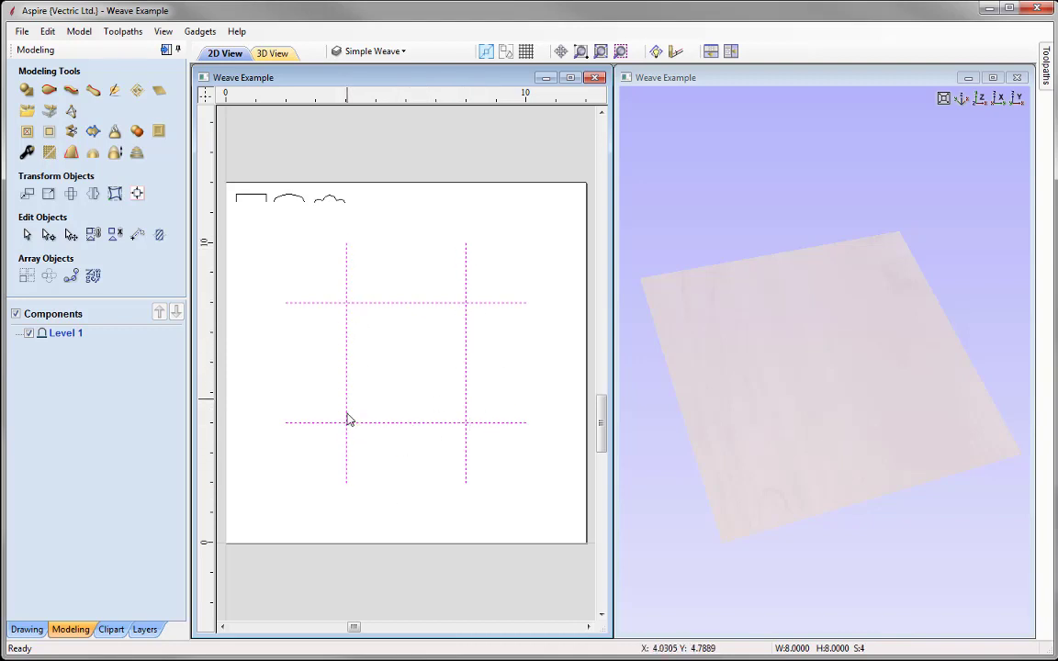
{"action": "left_click", "coordinate": [71, 92]}
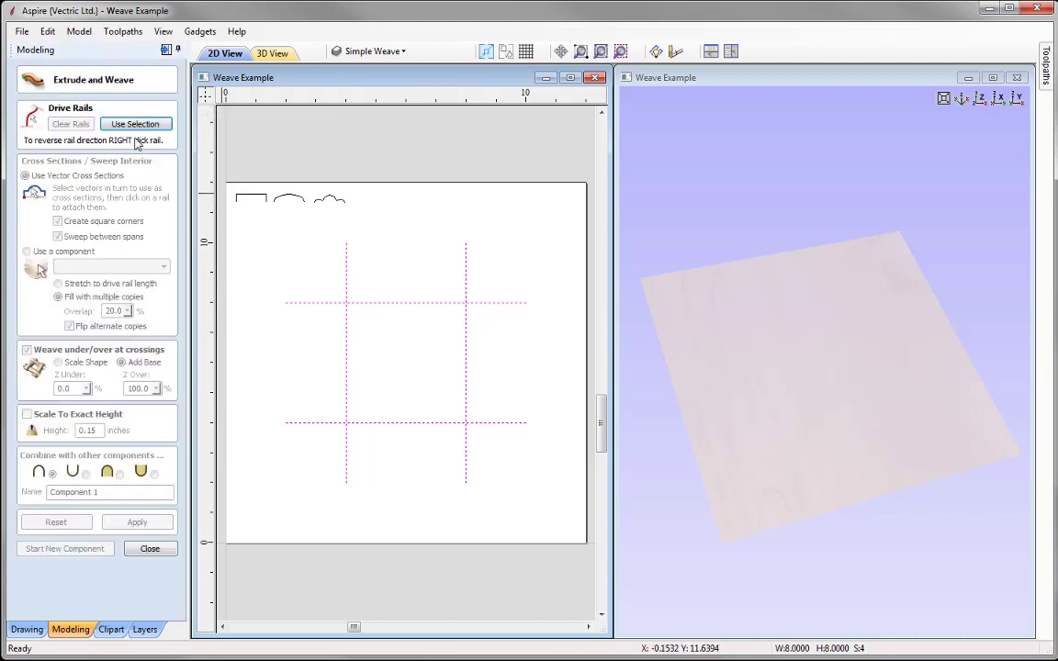
{"action": "left_click", "coordinate": [135, 124]}
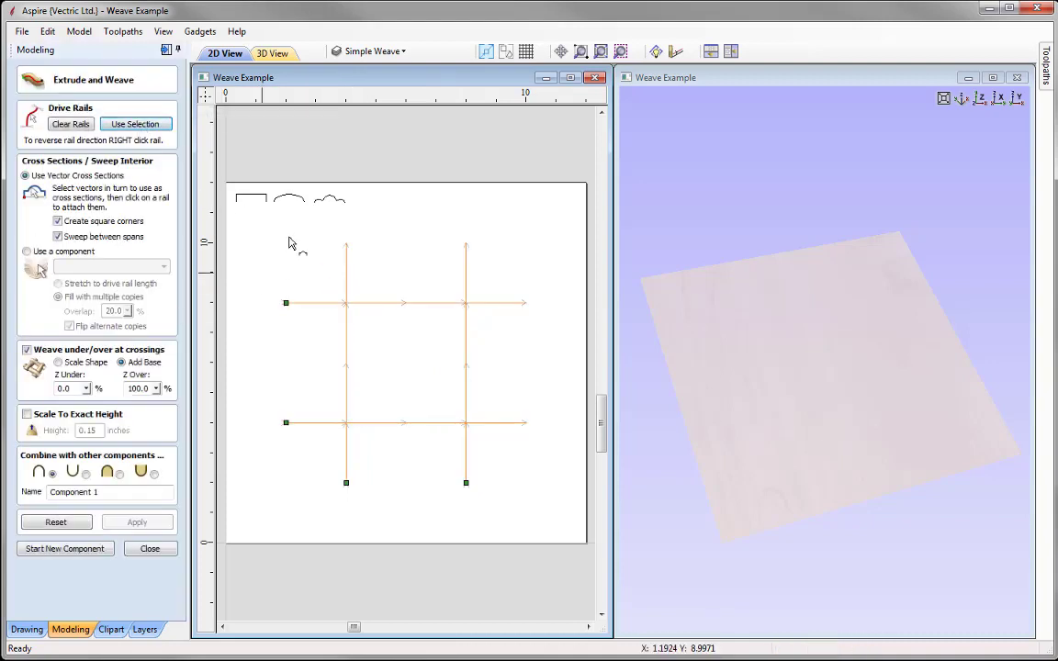
- Sweep the three-lobed cross section along all four straight rails with the Add Base weave and view the crossings in 3D
{"action": "left_click", "coordinate": [329, 200]}
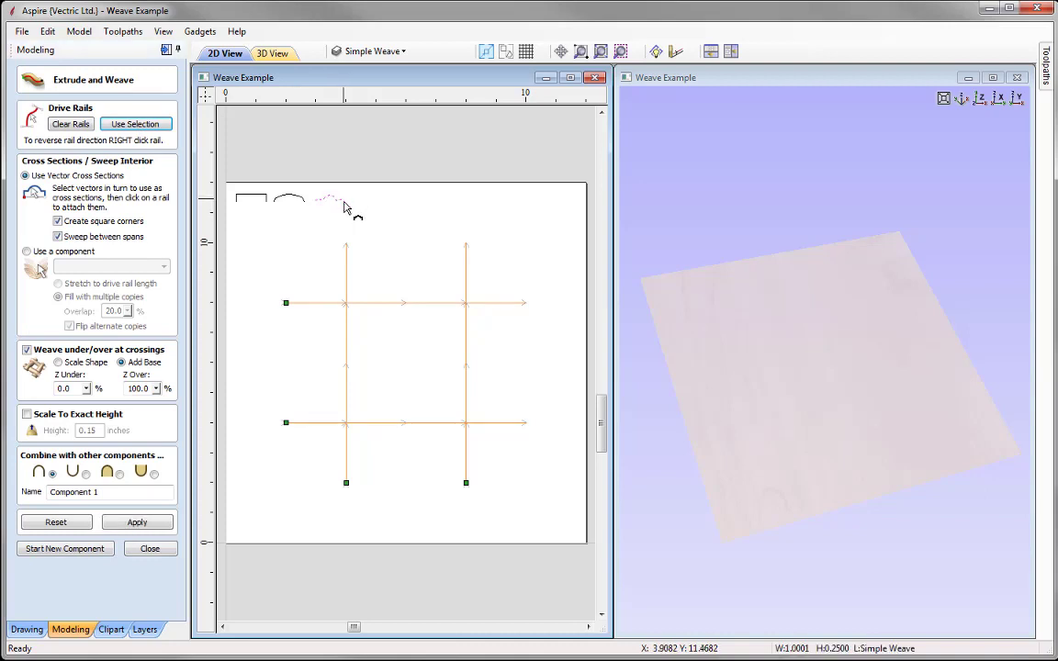
{"action": "left_click", "coordinate": [138, 523]}
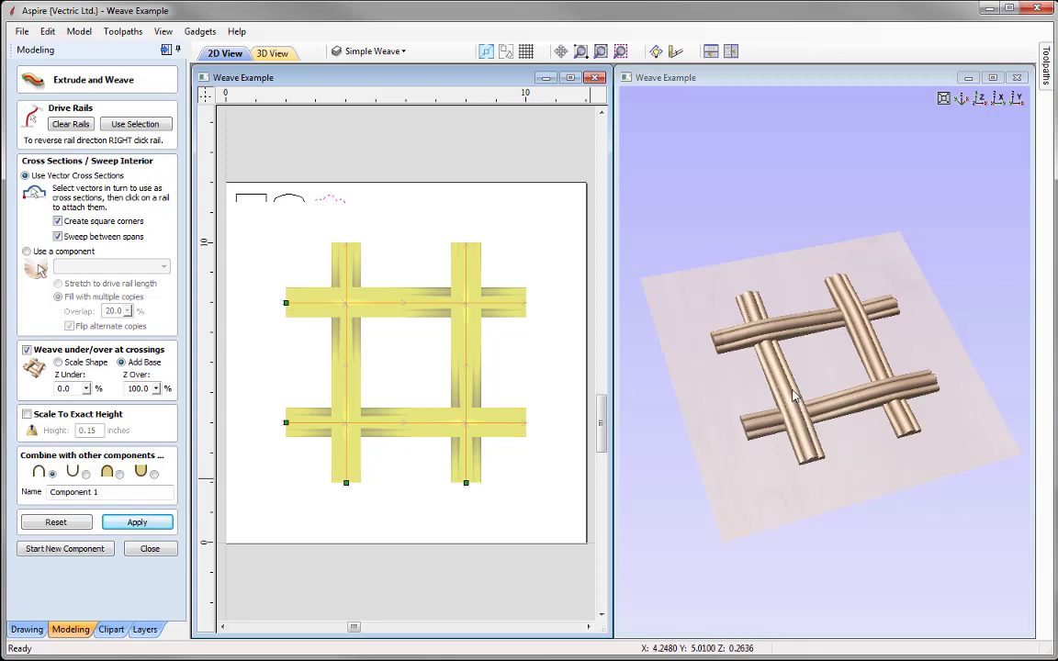
{"action": "left_click", "coordinate": [773, 346]}
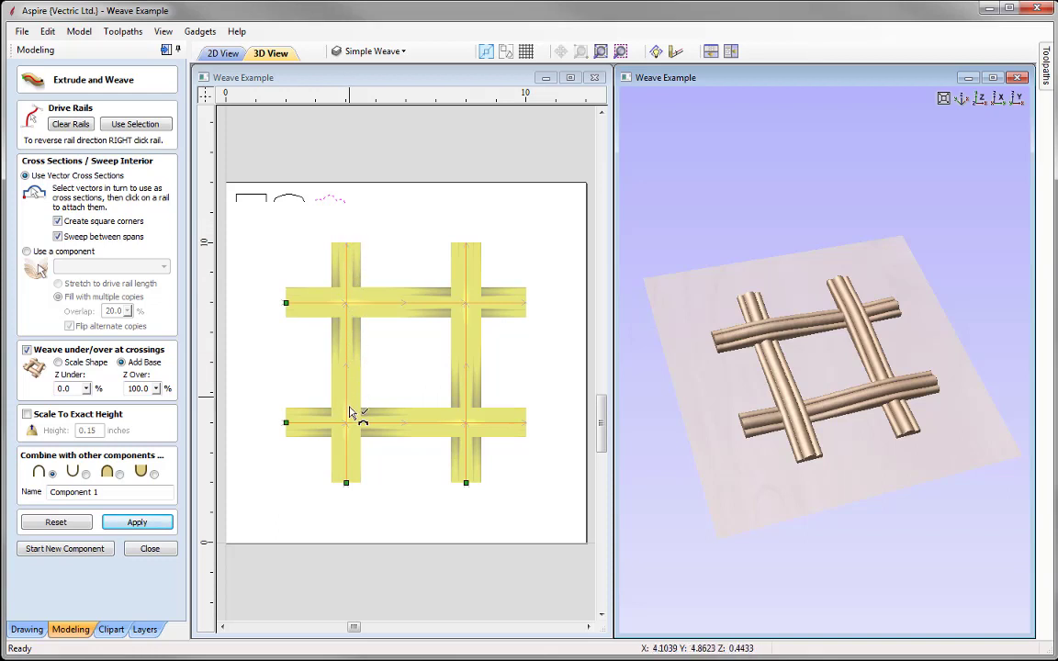
- Reverse the direction of the left vertical rail and reapply the weave to change the over/under order
{"action": "right_click", "coordinate": [349, 369]}
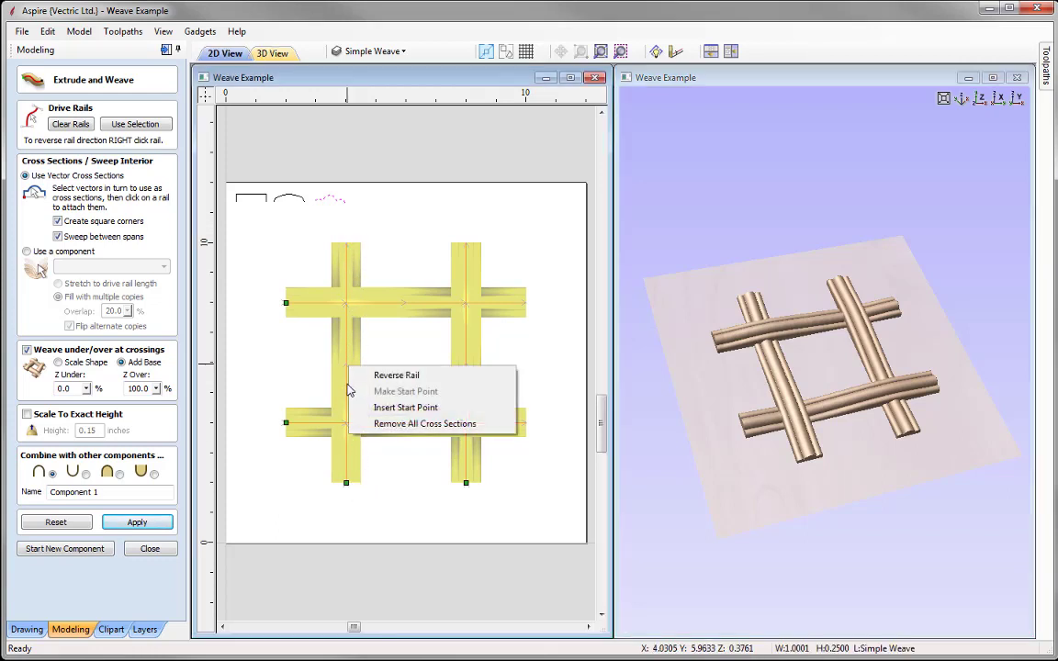
{"action": "left_click", "coordinate": [416, 379]}
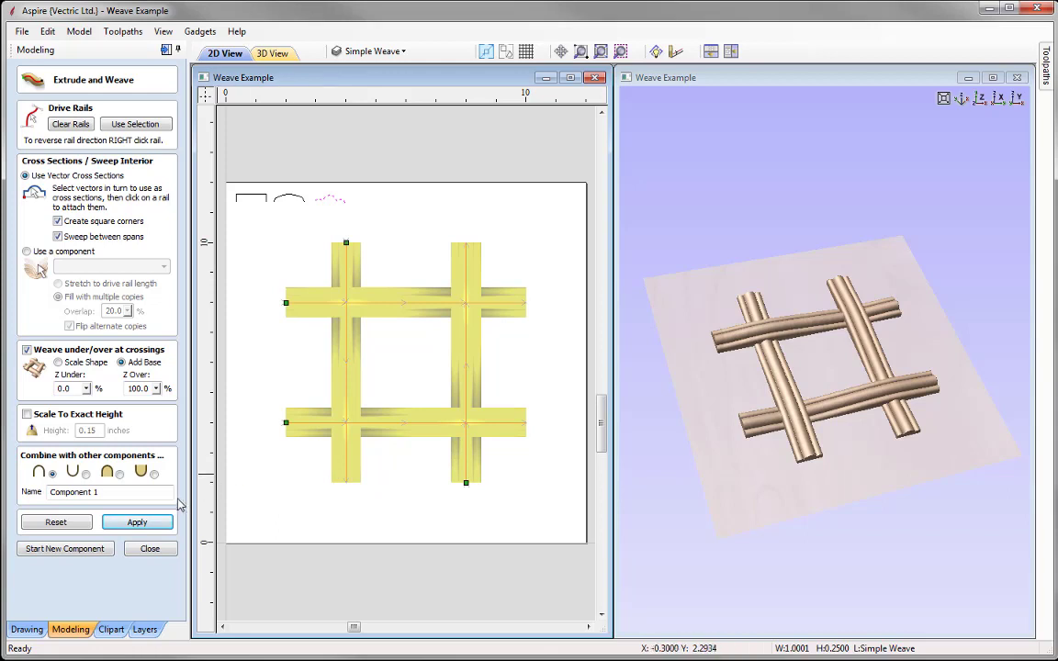
{"action": "left_click", "coordinate": [137, 522]}
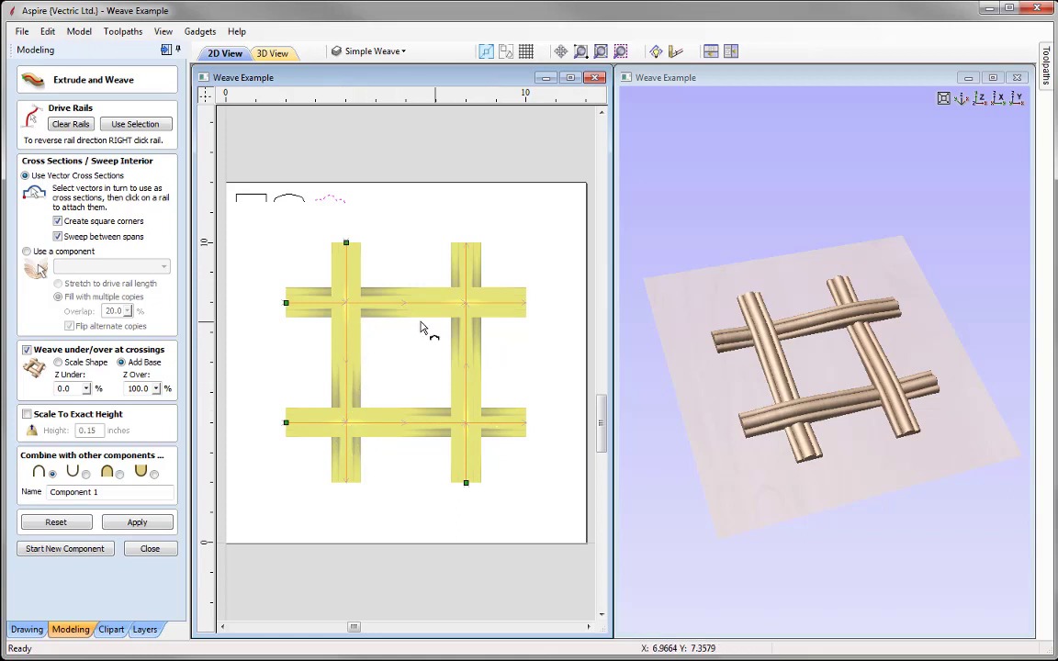
- Close Extrude and Weave and delete the three-lobed straight-rail weave component
{"action": "left_click", "coordinate": [148, 551]}
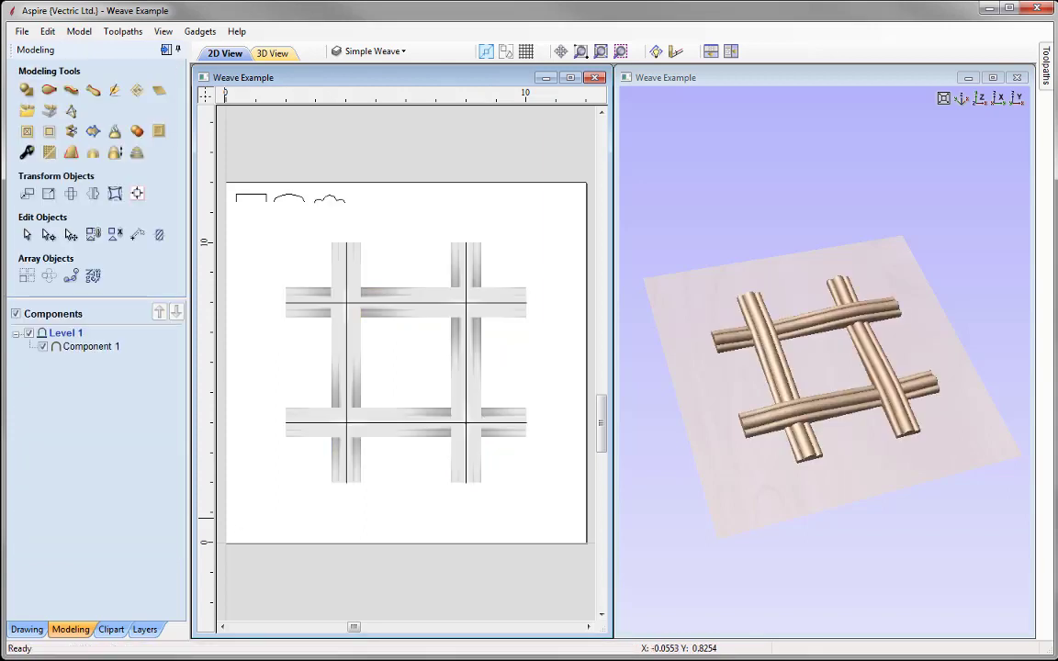
{"action": "left_click", "coordinate": [92, 347]}
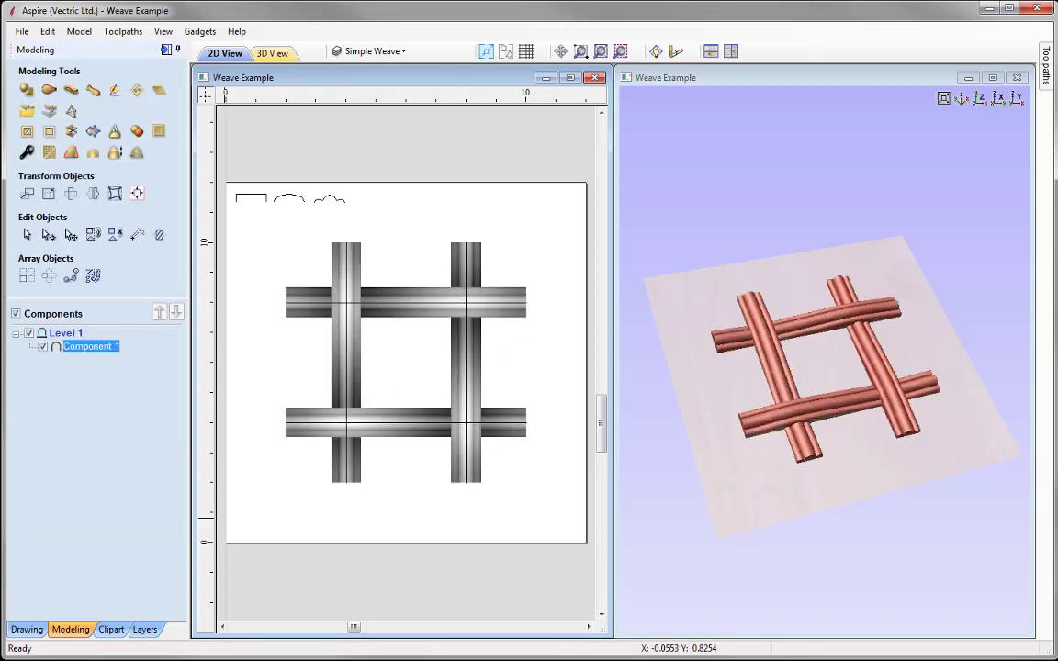
{"action": "key", "text": "Delete"}
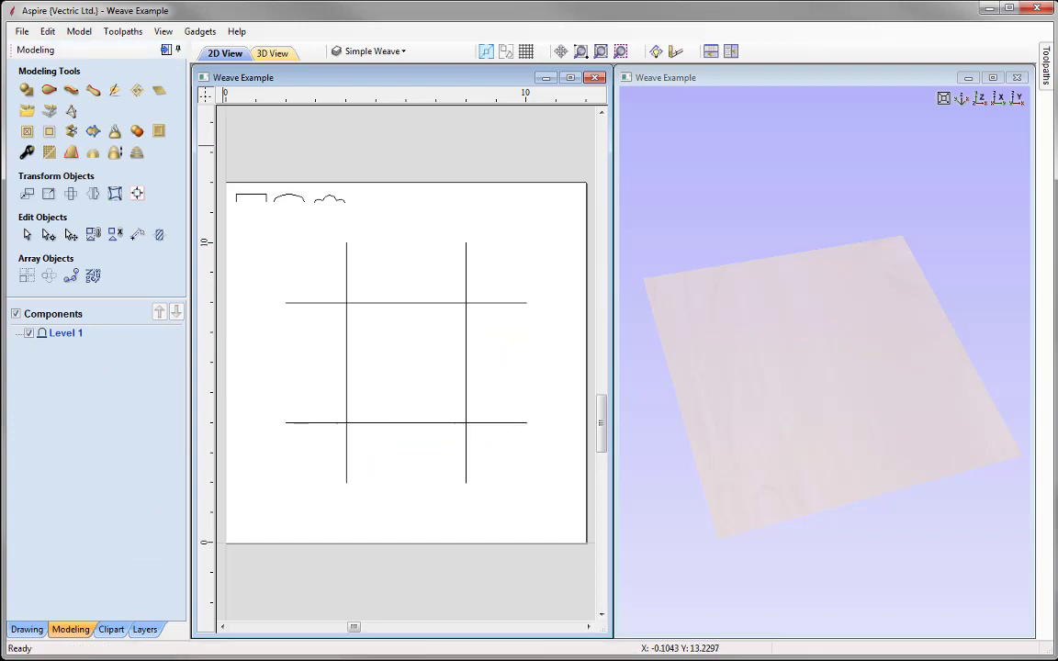
- Hide the Simple Weave layer, then show the Circle Weave layer and make it active
{"action": "left_click", "coordinate": [367, 52]}
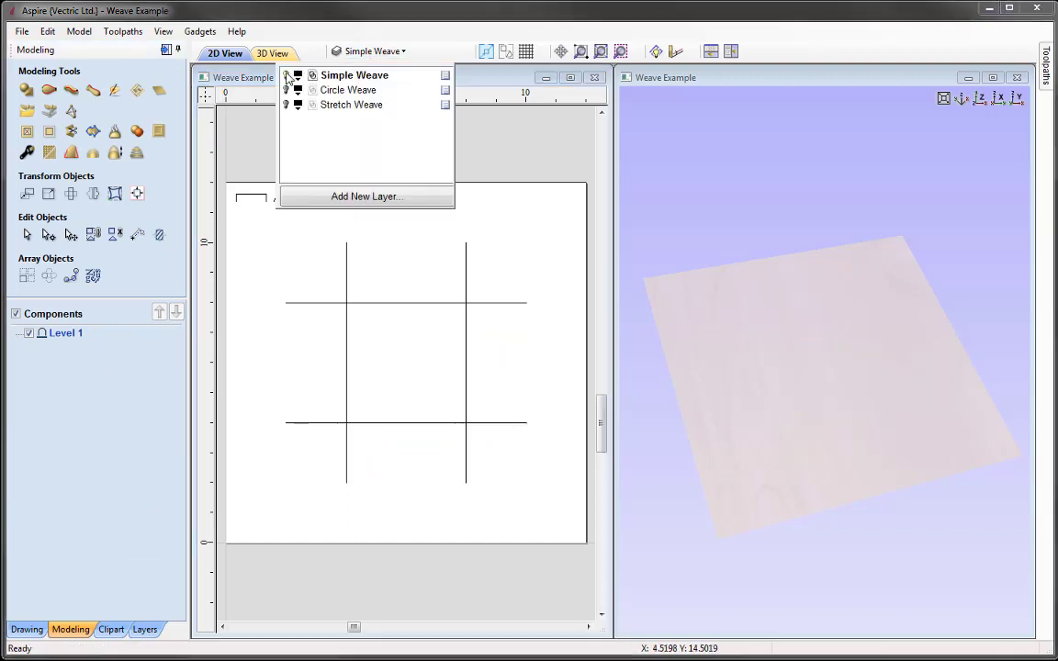
{"action": "left_click", "coordinate": [286, 76]}
{"action": "left_click", "coordinate": [285, 90]}
{"action": "left_click", "coordinate": [343, 91]}
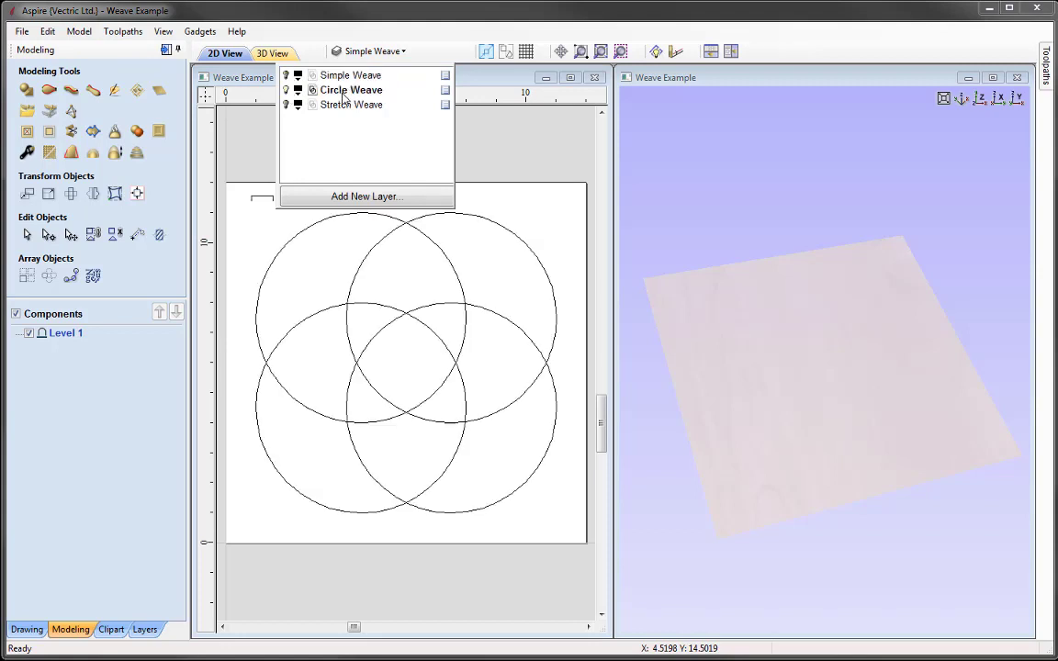
{"action": "left_click", "coordinate": [400, 133]}
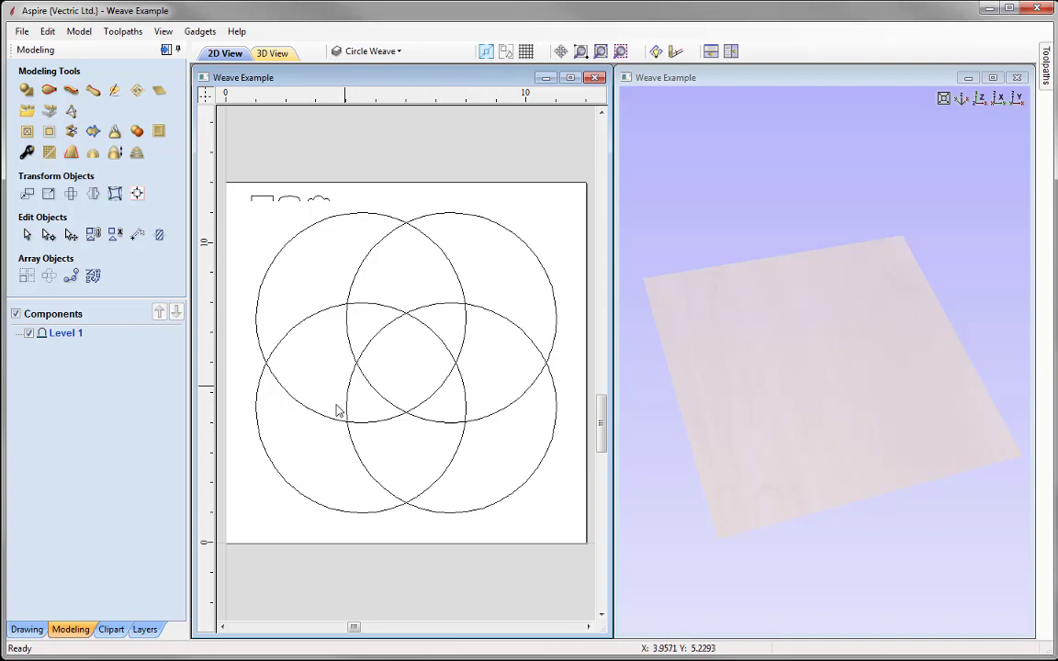
- Weave the four overlapping circles as drive rails with the three-lobed cross section and inspect the result in 3D
{"action": "left_click_drag", "start_coordinate": [559, 532], "coordinate": [290, 285]}
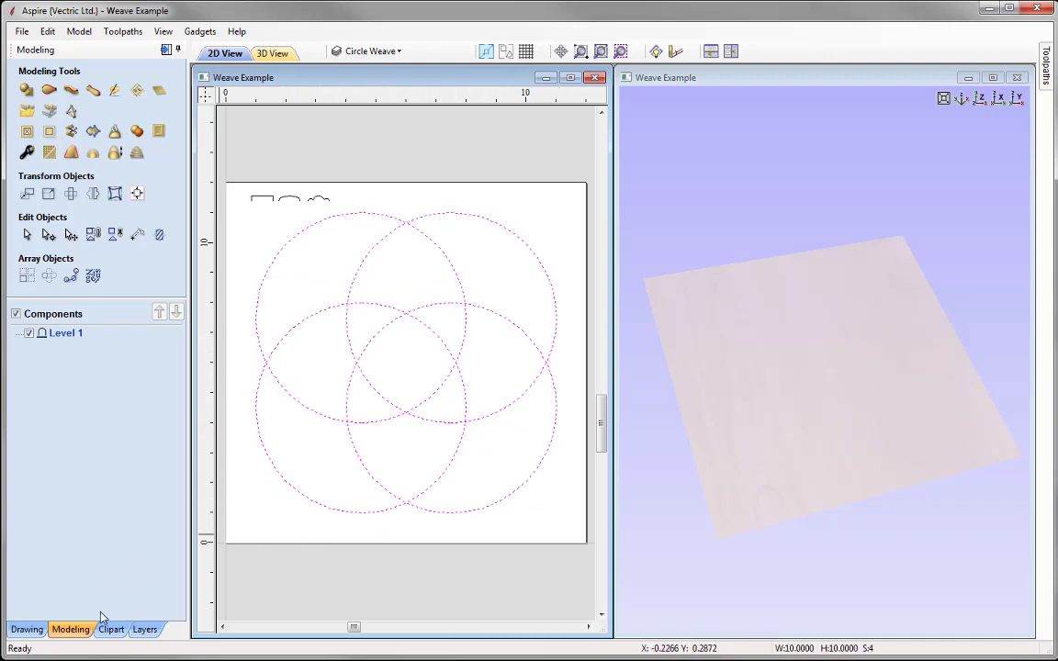
{"action": "left_click", "coordinate": [71, 90]}
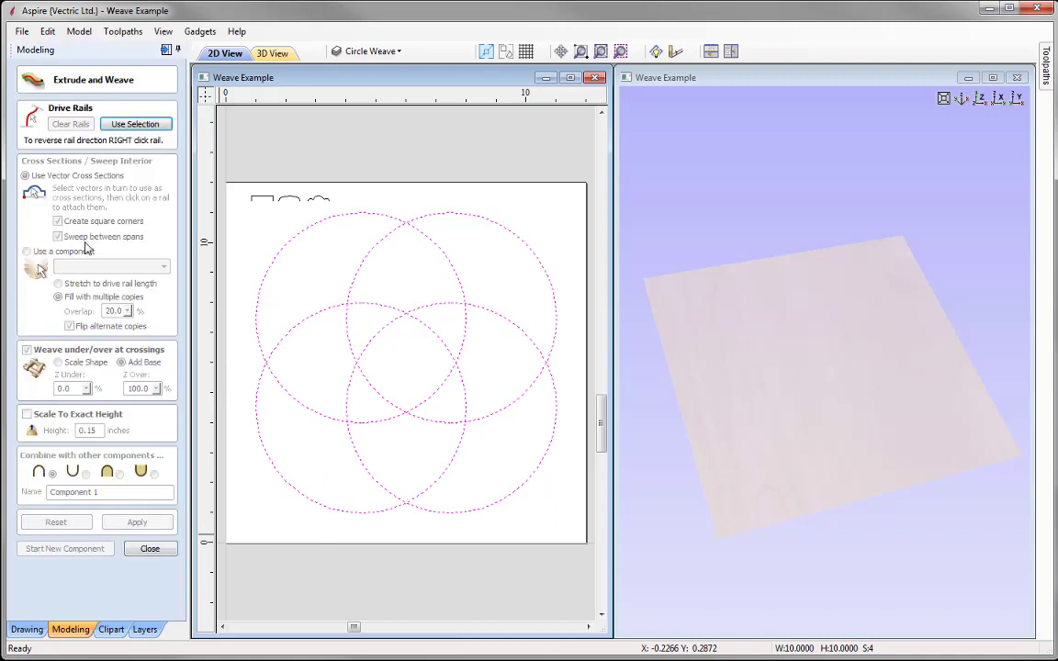
{"action": "left_click", "coordinate": [142, 127]}
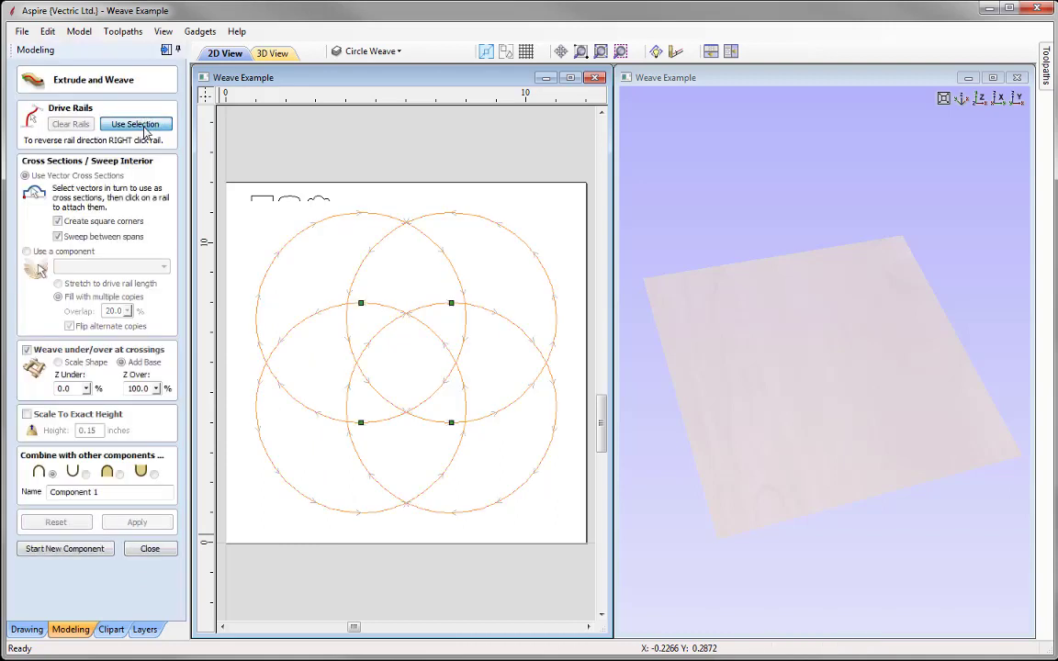
{"action": "left_click", "coordinate": [318, 201]}
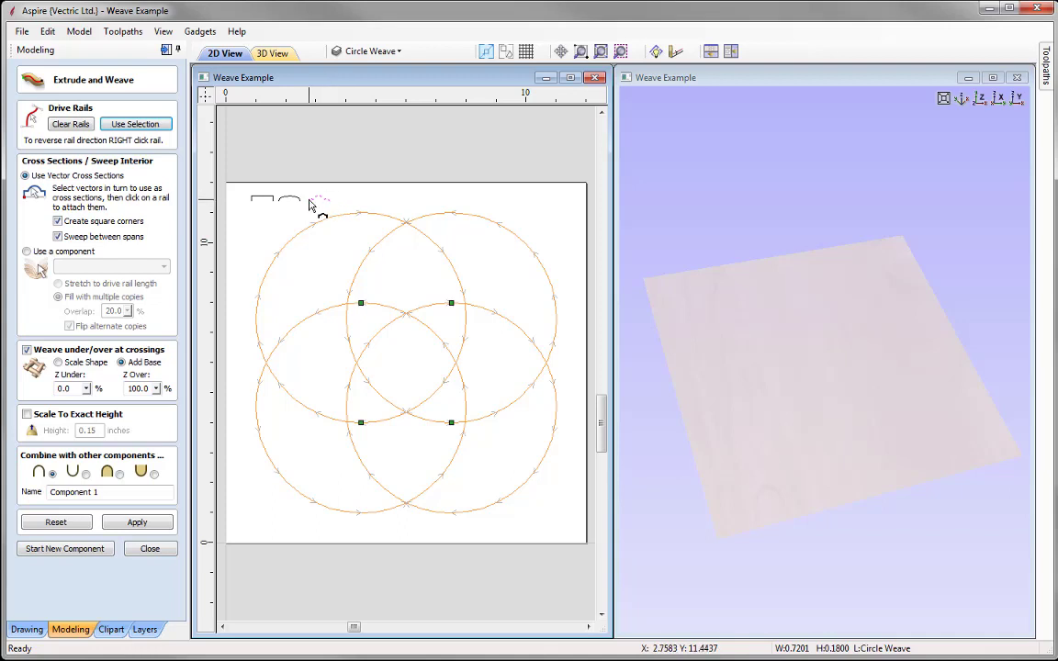
{"action": "left_click", "coordinate": [140, 523]}
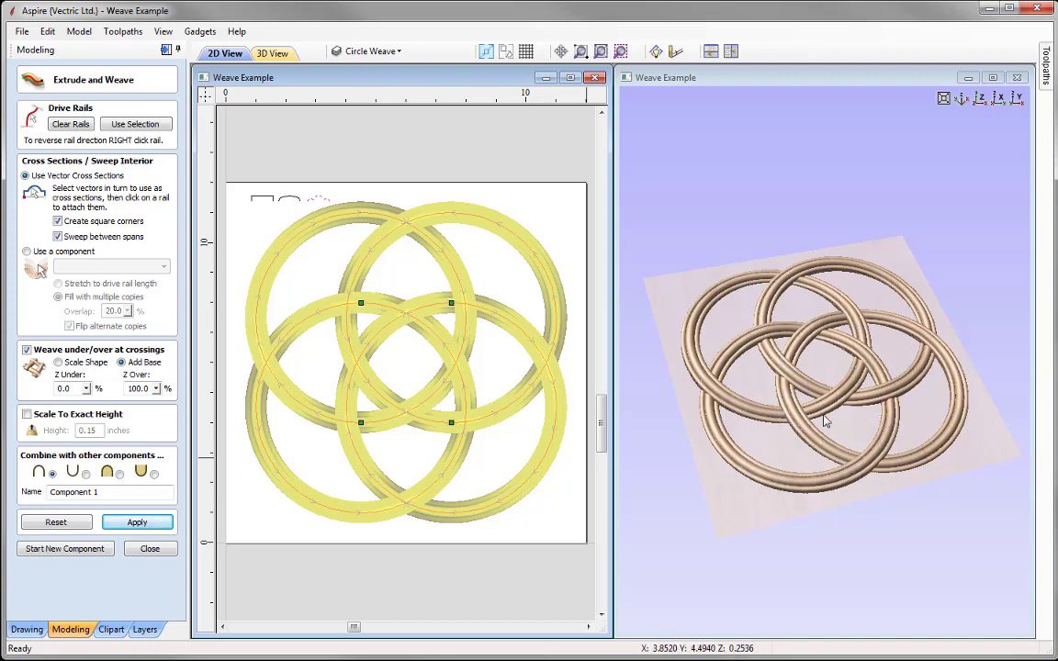
{"action": "left_click", "coordinate": [866, 535]}
{"action": "left_click_drag", "start_coordinate": [866, 535], "coordinate": [510, 561]}
- Close Extrude and Weave and delete the woven circles component
{"action": "left_click", "coordinate": [149, 549]}
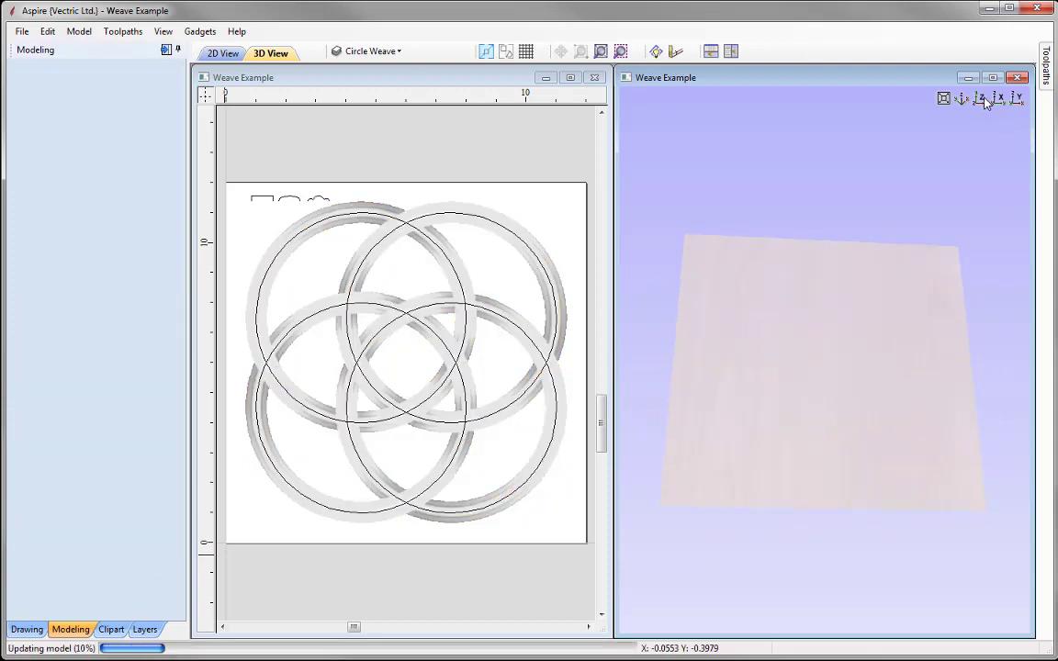
{"action": "left_click", "coordinate": [81, 349]}
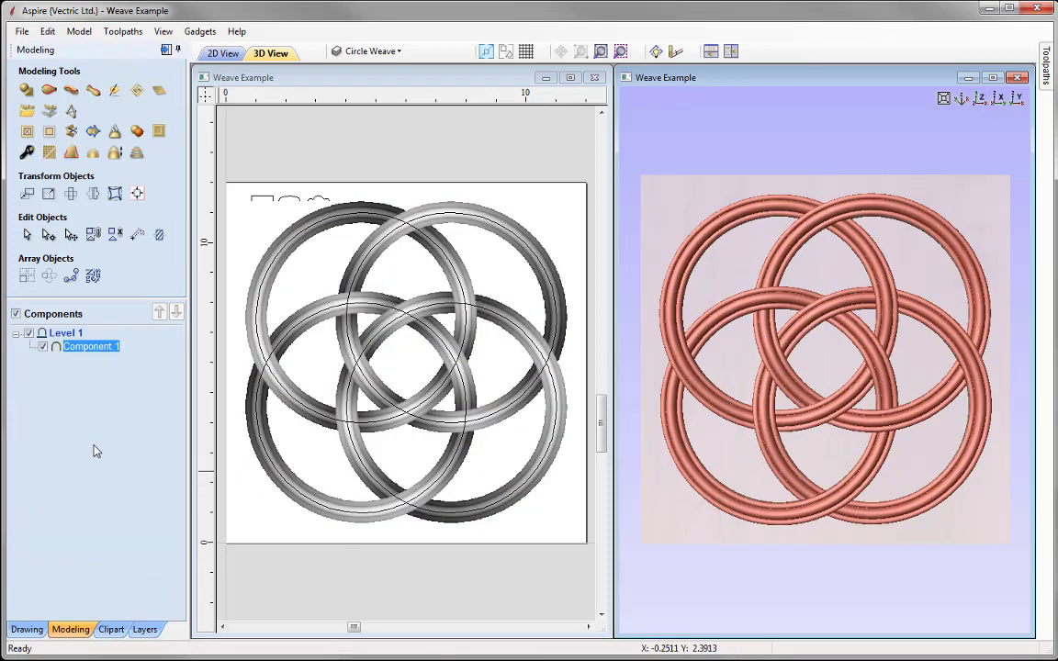
{"action": "key", "text": "Delete"}
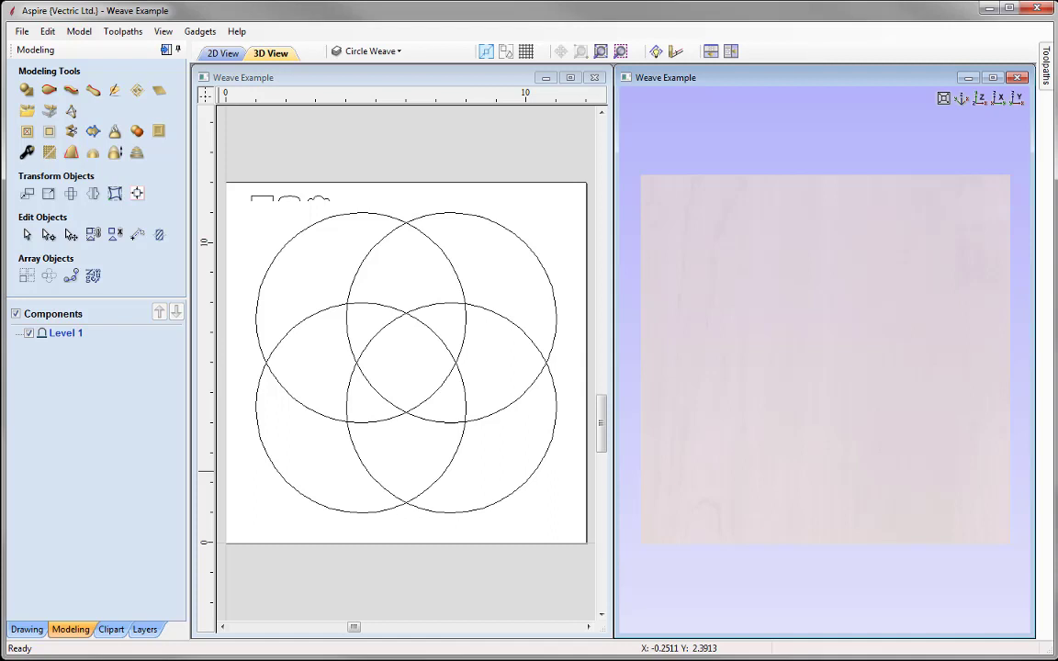
- Import the Weave-Group.3dClip component, inspect its shape up close in 3D, and return to the top-down view
{"action": "left_click", "coordinate": [26, 112]}
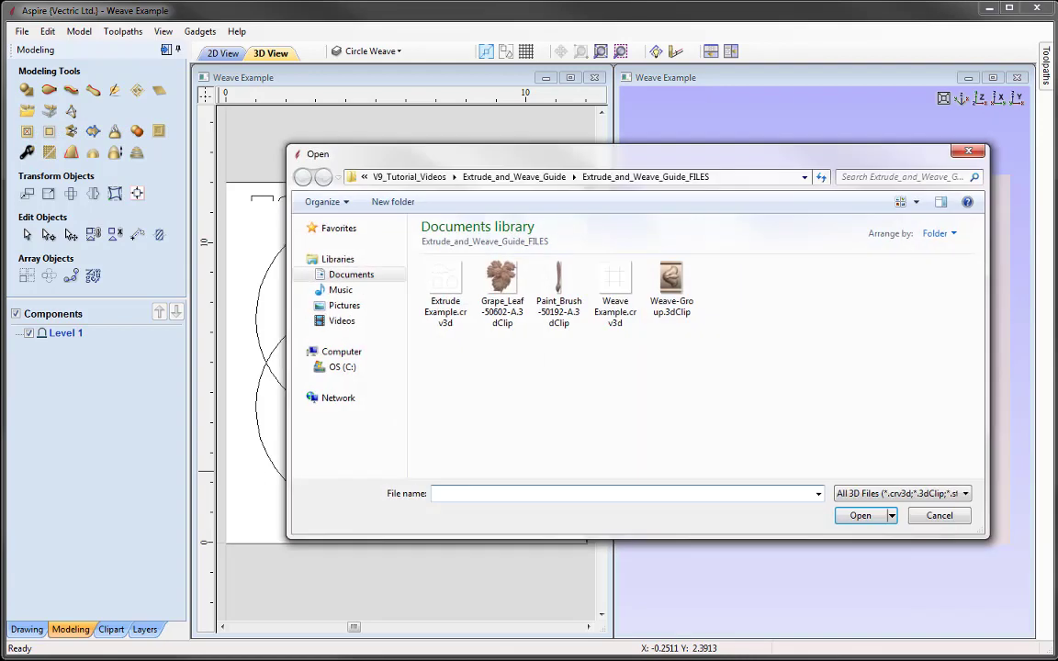
{"action": "left_click", "coordinate": [670, 287]}
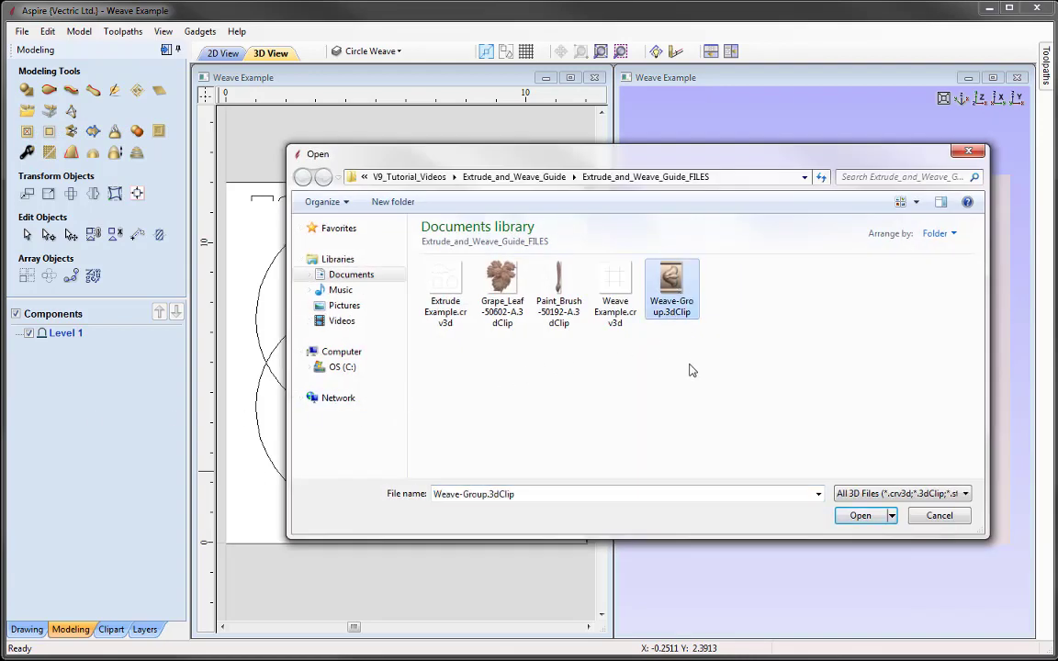
{"action": "left_click", "coordinate": [864, 516]}
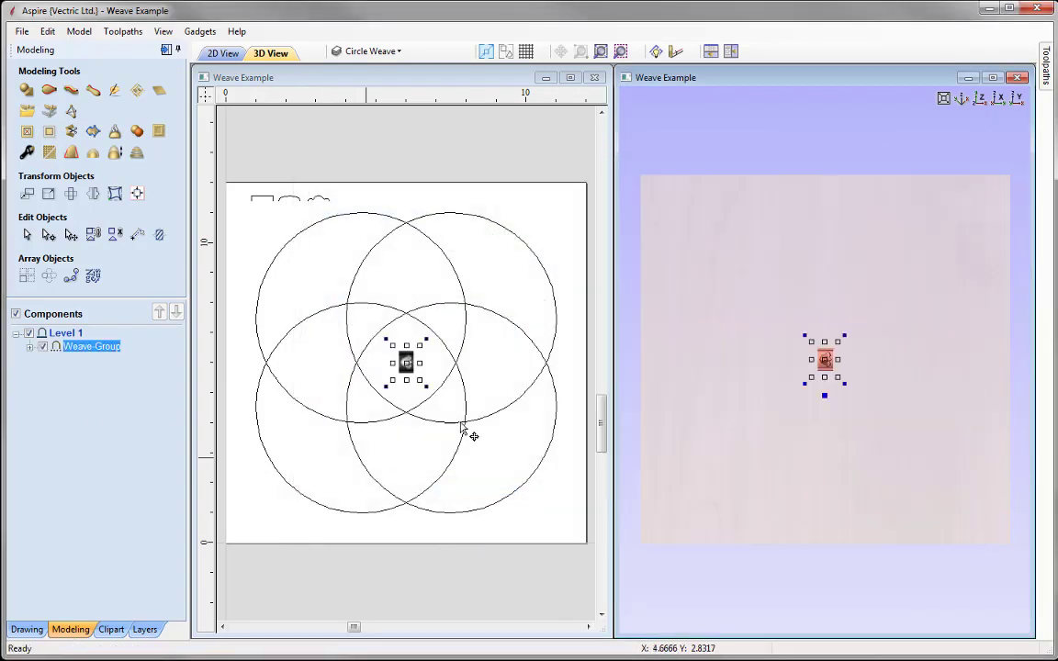
{"action": "scroll", "coordinate": [839, 378], "scroll_direction": "up", "scroll_amount": 3}
{"action": "scroll", "coordinate": [839, 379], "scroll_direction": "up", "scroll_amount": 2}
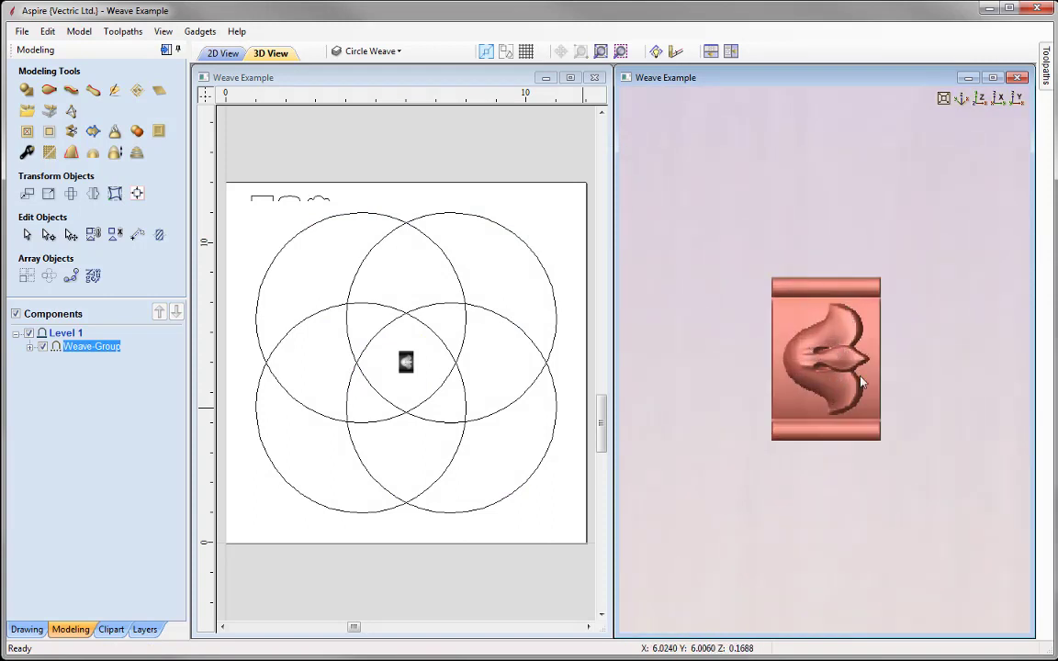
{"action": "left_click_drag", "start_coordinate": [852, 509], "coordinate": [758, 335]}
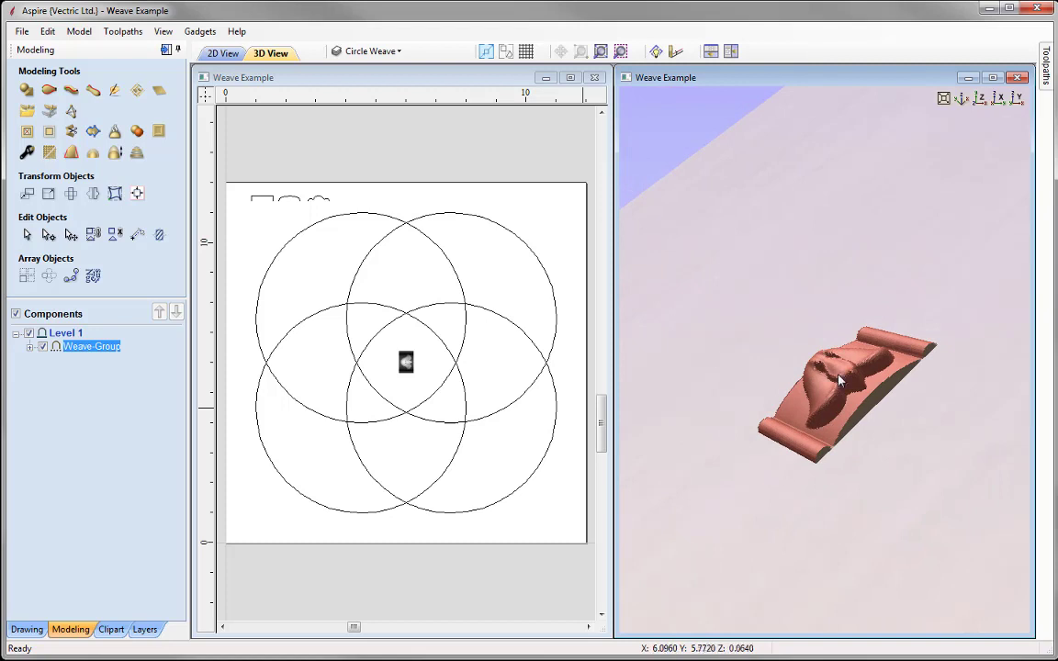
{"action": "left_click", "coordinate": [980, 98]}
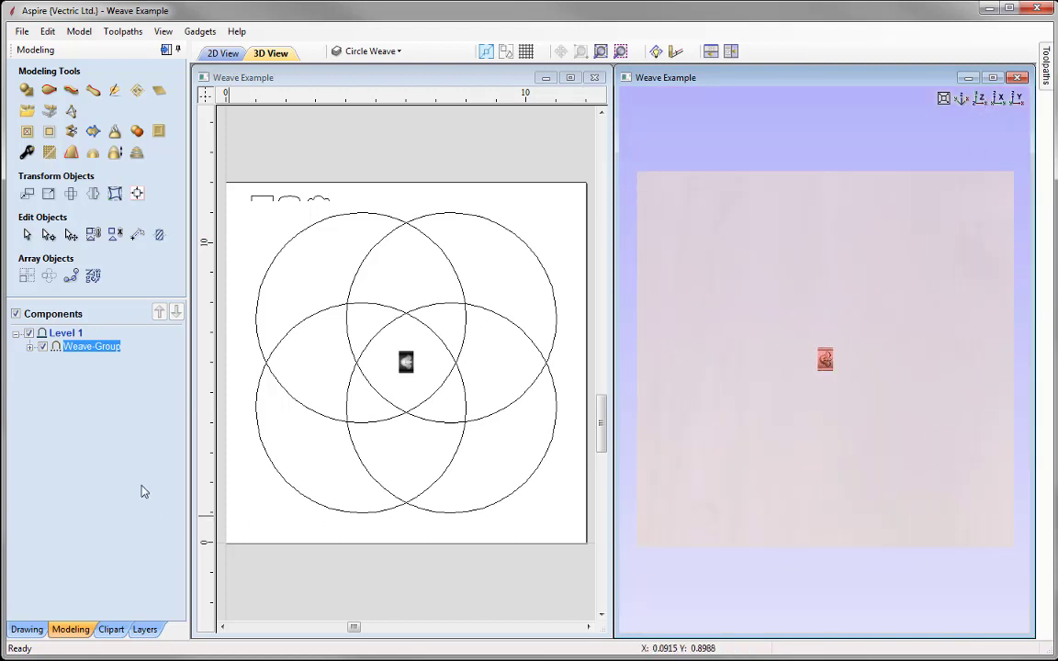
- Start Extrude and Weave and set the four overlapping circles as the drive rails
{"action": "left_click", "coordinate": [125, 460]}
{"action": "left_click", "coordinate": [70, 90]}
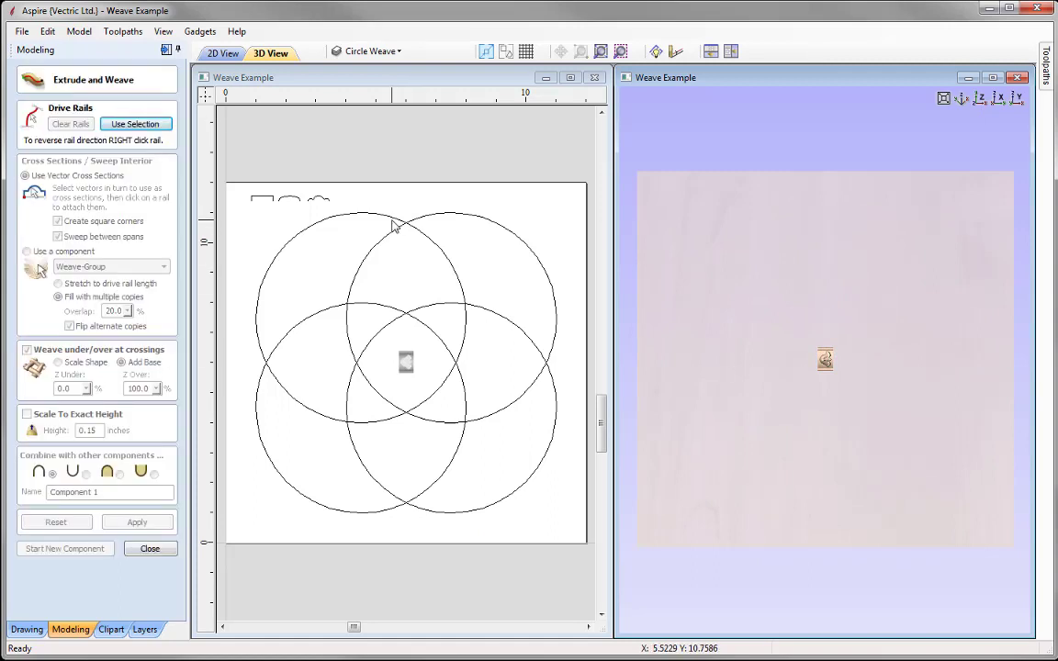
{"action": "left_click", "coordinate": [358, 212]}
{"action": "left_click", "coordinate": [501, 225], "text": "shift"}
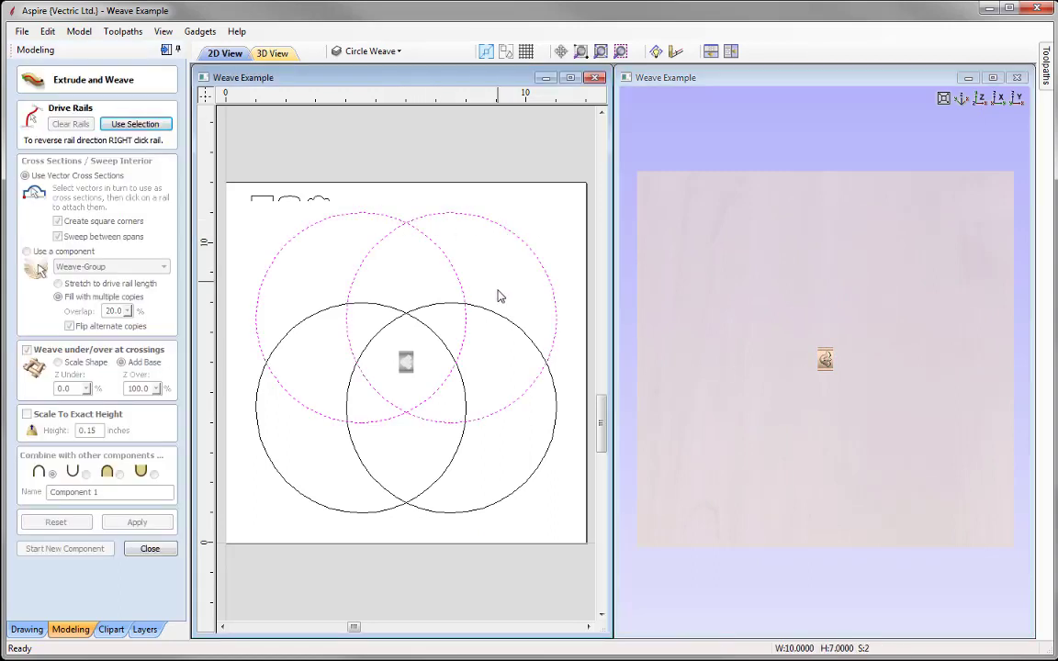
{"action": "left_click", "coordinate": [501, 317], "text": "shift"}
{"action": "left_click", "coordinate": [312, 314], "text": "shift"}
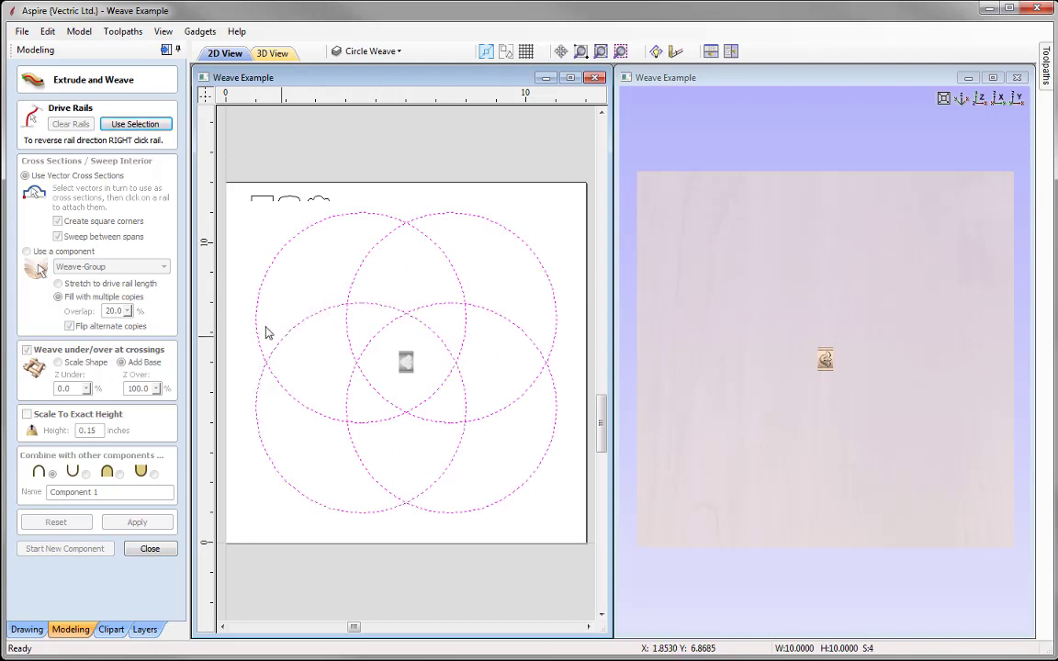
{"action": "left_click", "coordinate": [145, 126]}
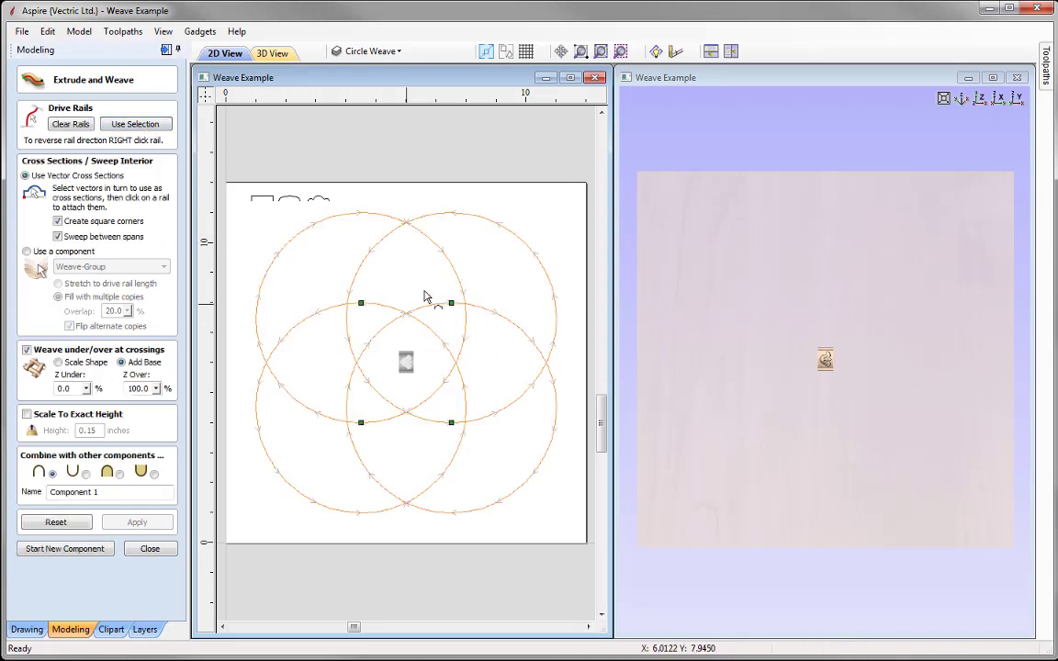
- Weave copies of the Weave-Group component along the circles with 10% overlap and no alternate flipping, and inspect the result up close in 3D
{"action": "left_click", "coordinate": [58, 254]}
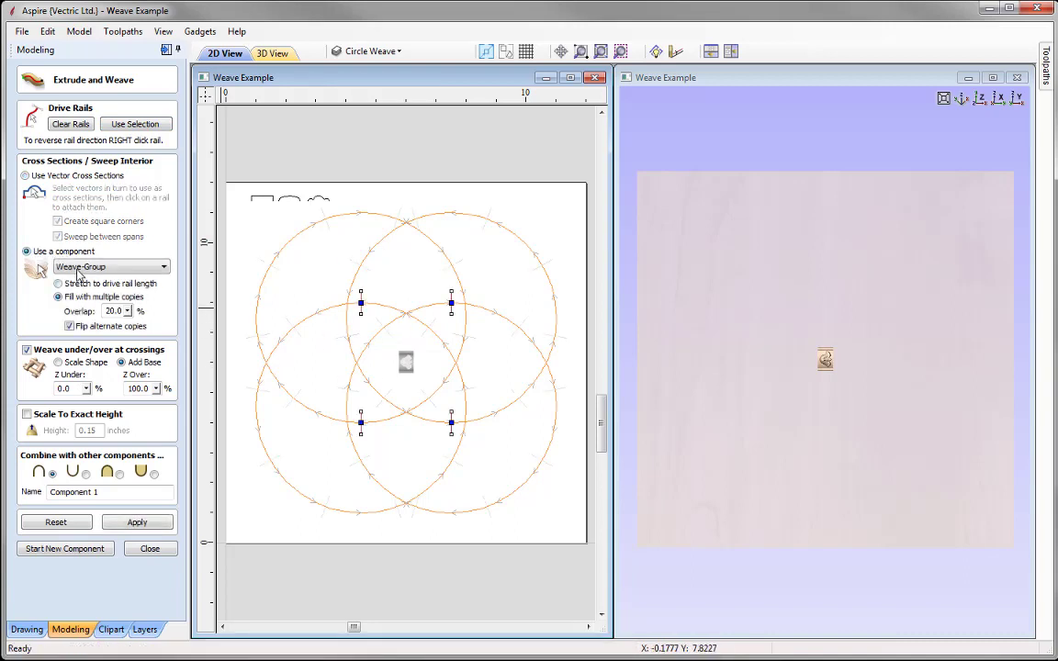
{"action": "left_click", "coordinate": [81, 267]}
{"action": "left_click", "coordinate": [95, 281]}
{"action": "key", "text": "Tab"}
{"action": "left_click", "coordinate": [136, 522]}
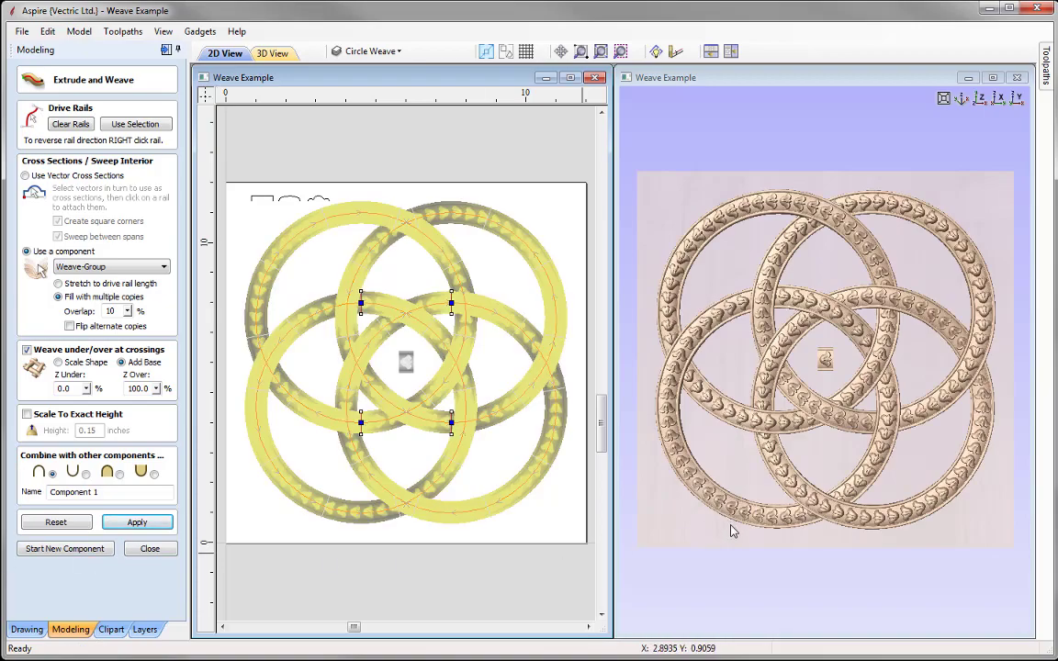
{"action": "left_click_drag", "start_coordinate": [824, 562], "coordinate": [877, 439]}
{"action": "scroll", "coordinate": [877, 439], "scroll_direction": "up", "scroll_amount": 2}
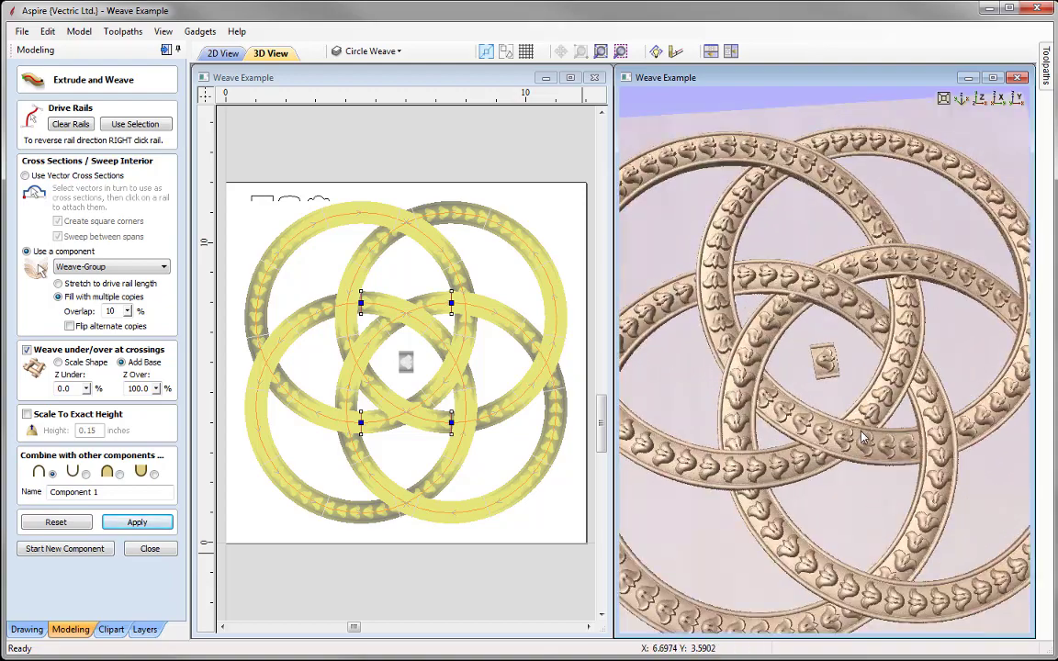
{"action": "scroll", "coordinate": [829, 393], "scroll_direction": "up", "scroll_amount": 3}
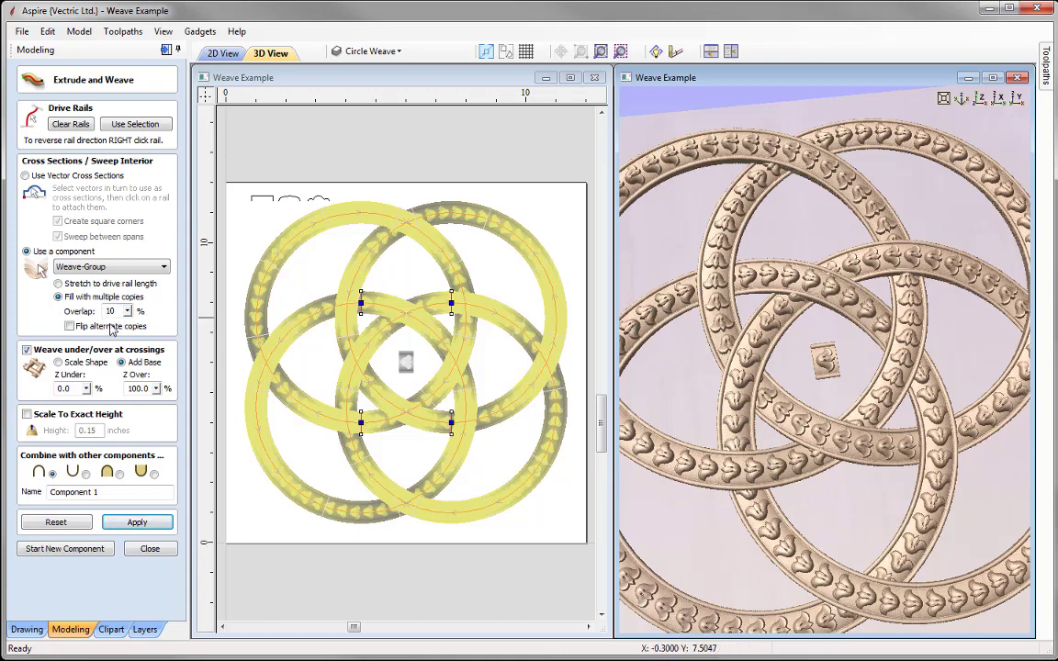
- Increase the Weave-Group copies' overlap to 40%, reapply the weave, and examine the denser pattern in 3D
{"action": "left_click", "coordinate": [962, 100]}
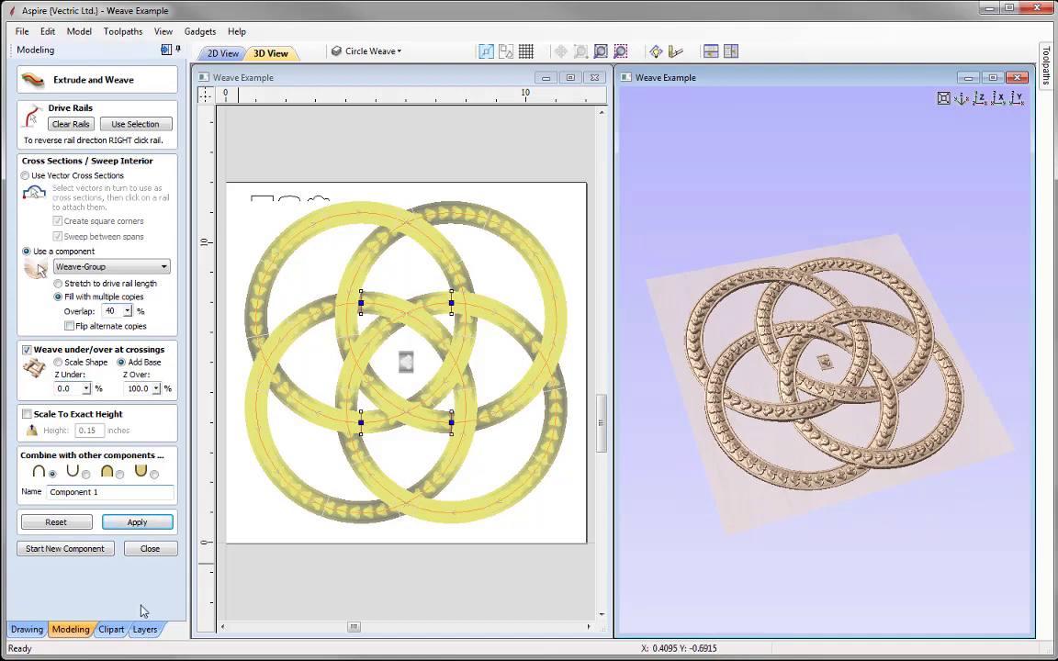
{"action": "left_click", "coordinate": [138, 523]}
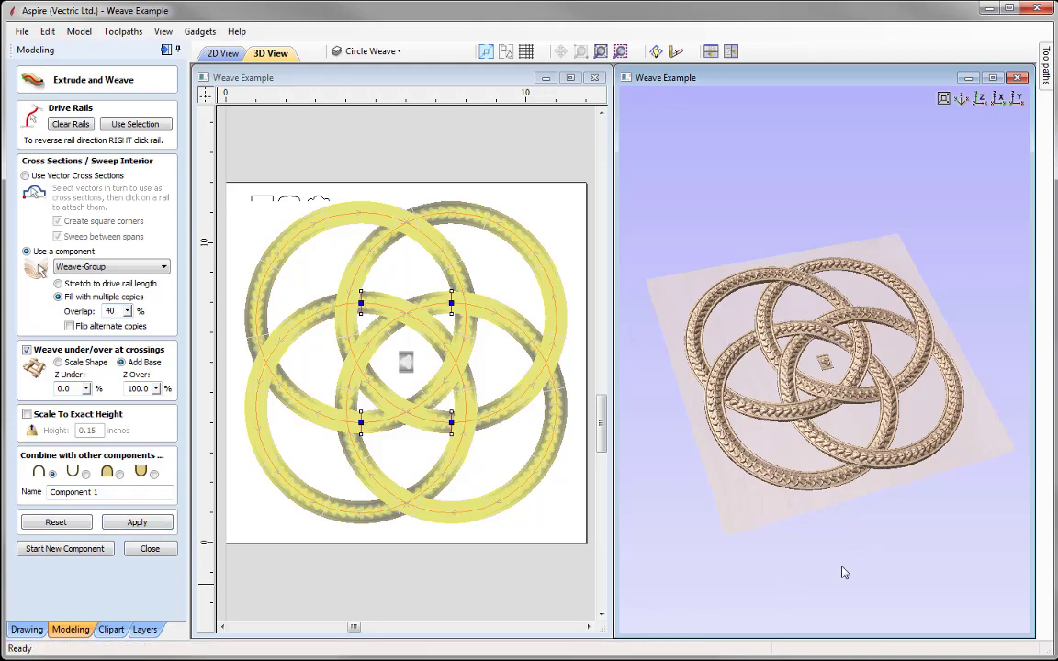
{"action": "scroll", "coordinate": [847, 546], "scroll_direction": "up", "scroll_amount": 3}
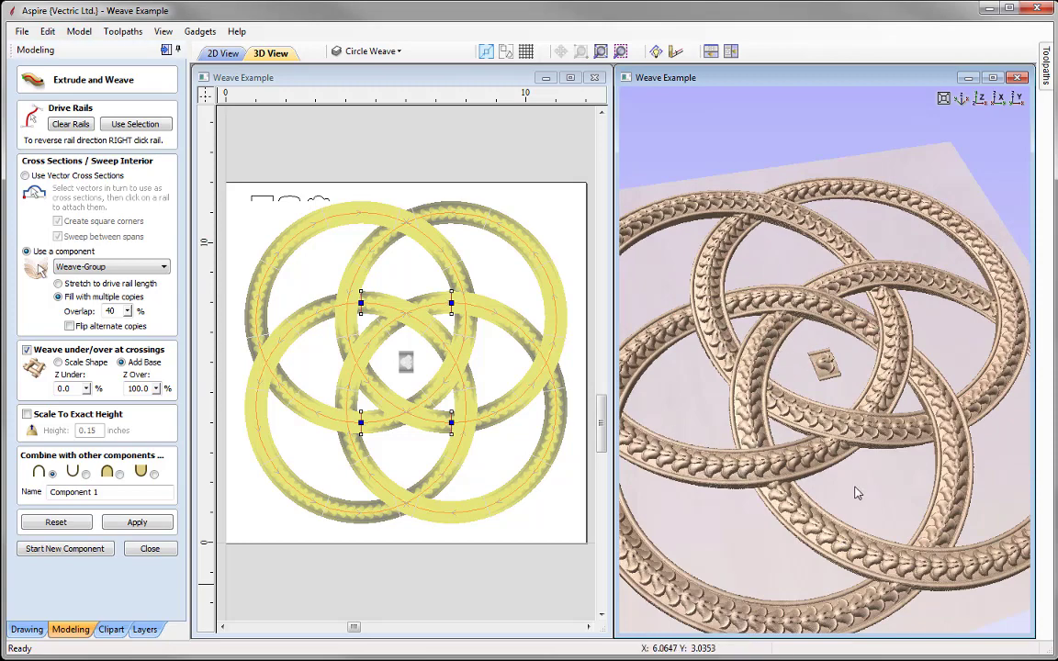
{"action": "left_click_drag", "start_coordinate": [813, 459], "coordinate": [778, 408]}
{"action": "scroll", "coordinate": [778, 407], "scroll_direction": "down", "scroll_amount": 3}
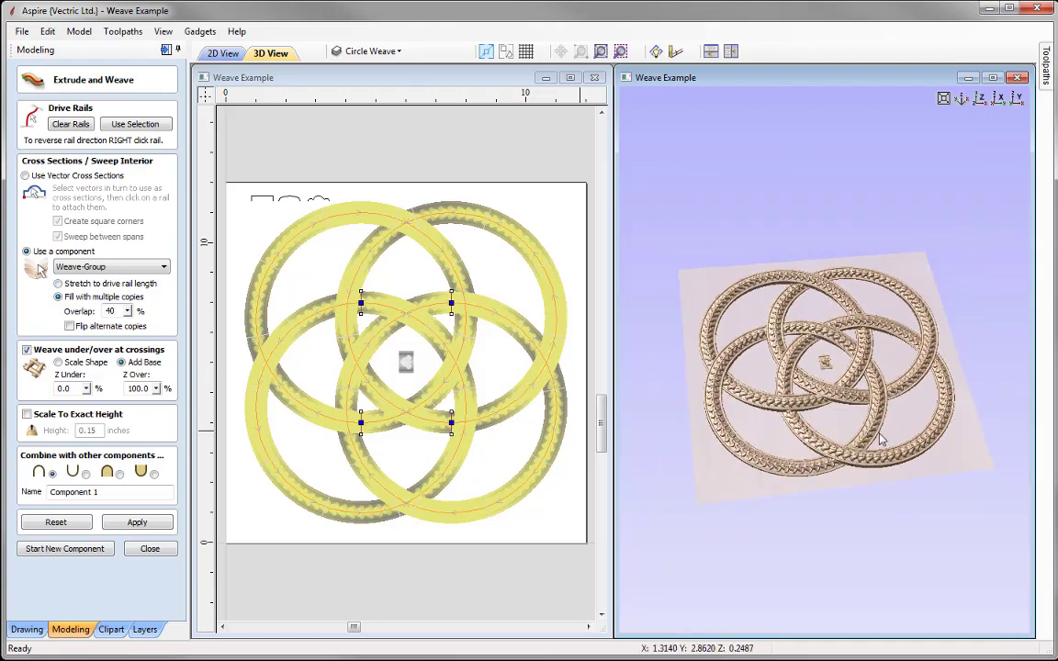
{"action": "left_click_drag", "start_coordinate": [874, 435], "coordinate": [798, 386]}
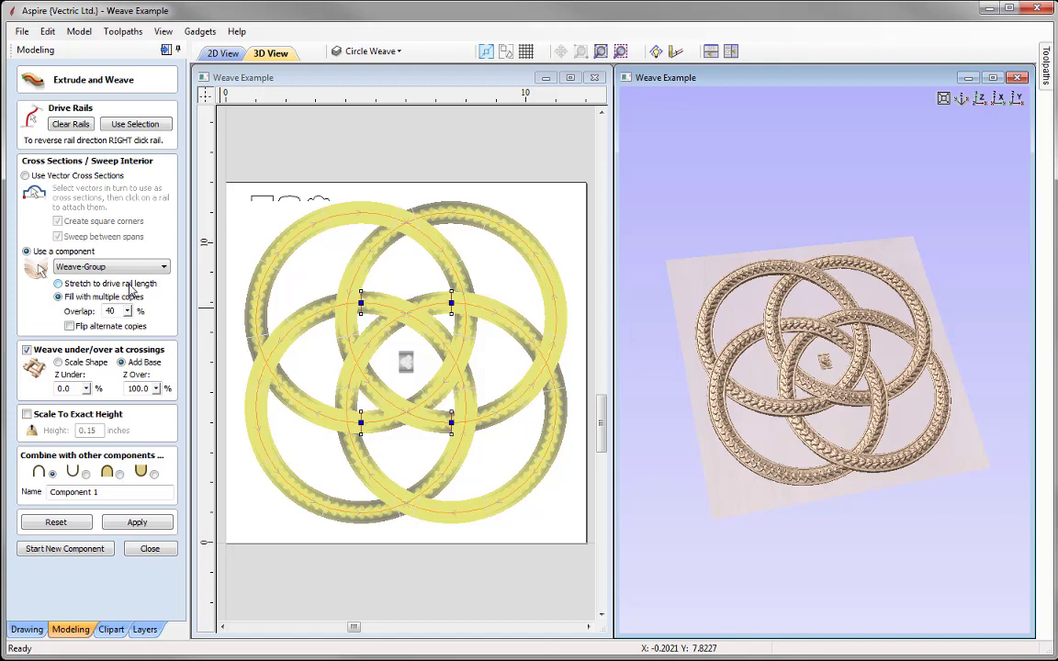
- Close Extrude and Weave and delete both the woven circles component and the Weave-Group component
{"action": "left_click", "coordinate": [966, 99]}
{"action": "left_click", "coordinate": [150, 548]}
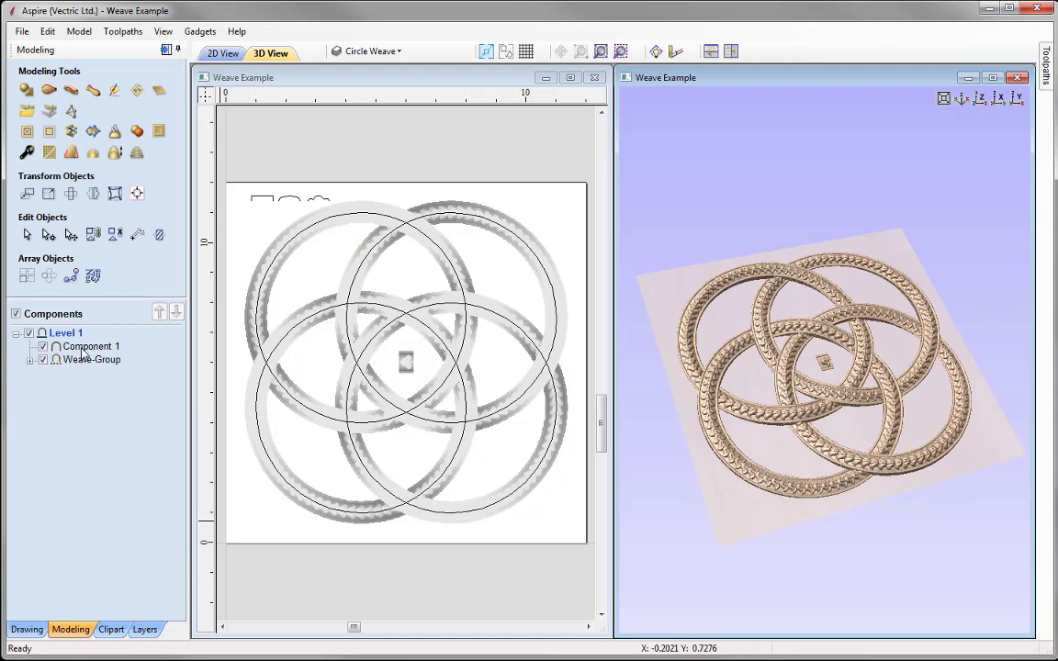
{"action": "left_click", "coordinate": [85, 348]}
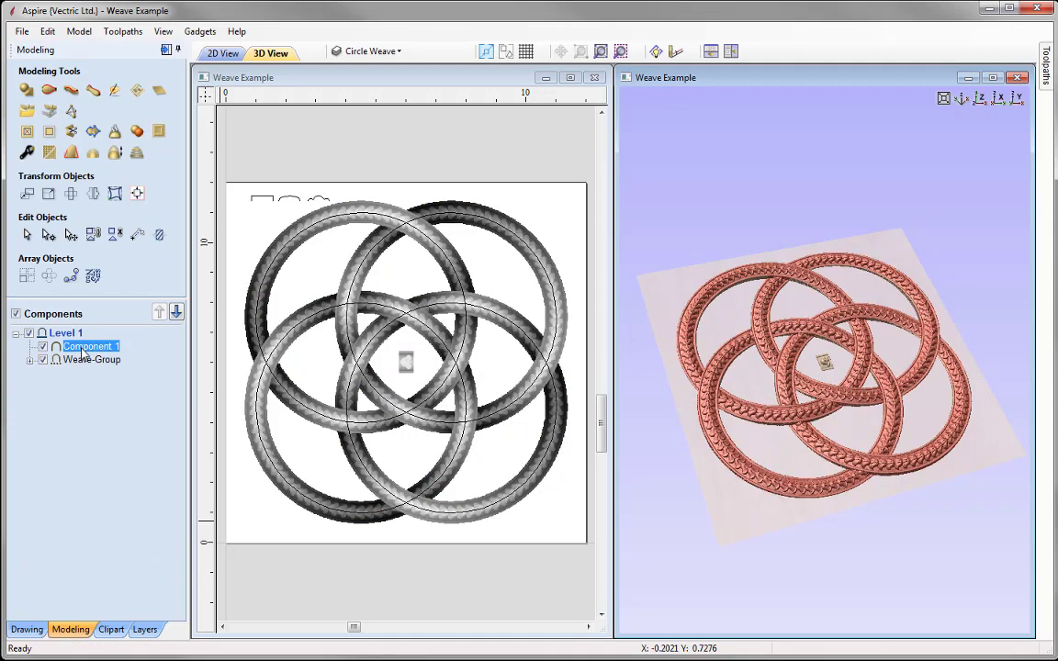
{"action": "key", "text": "Delete"}
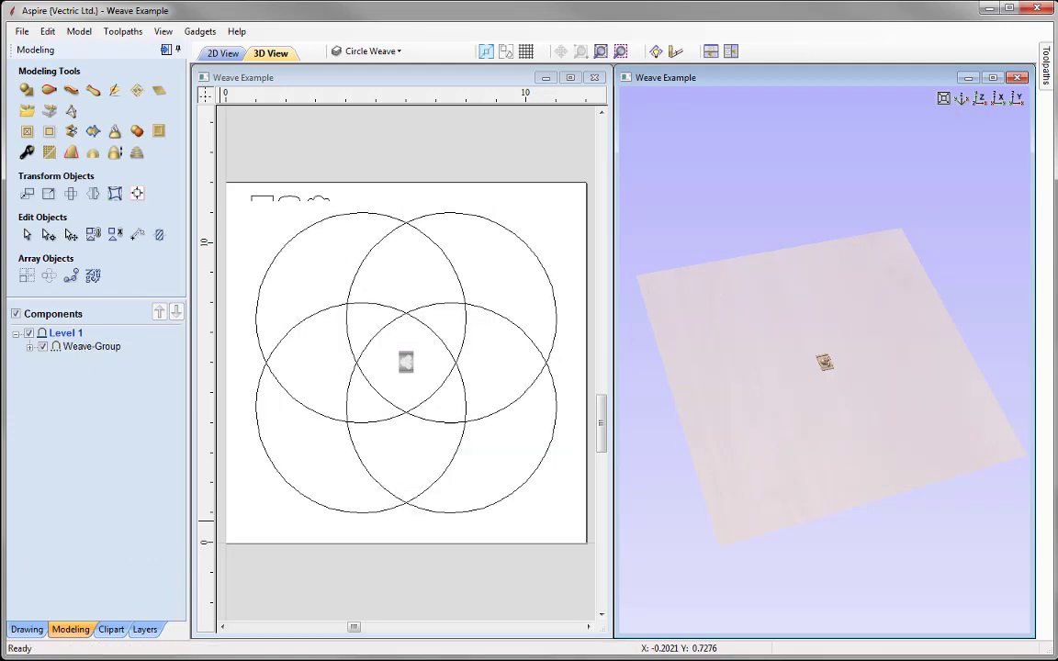
{"action": "left_click", "coordinate": [113, 349]}
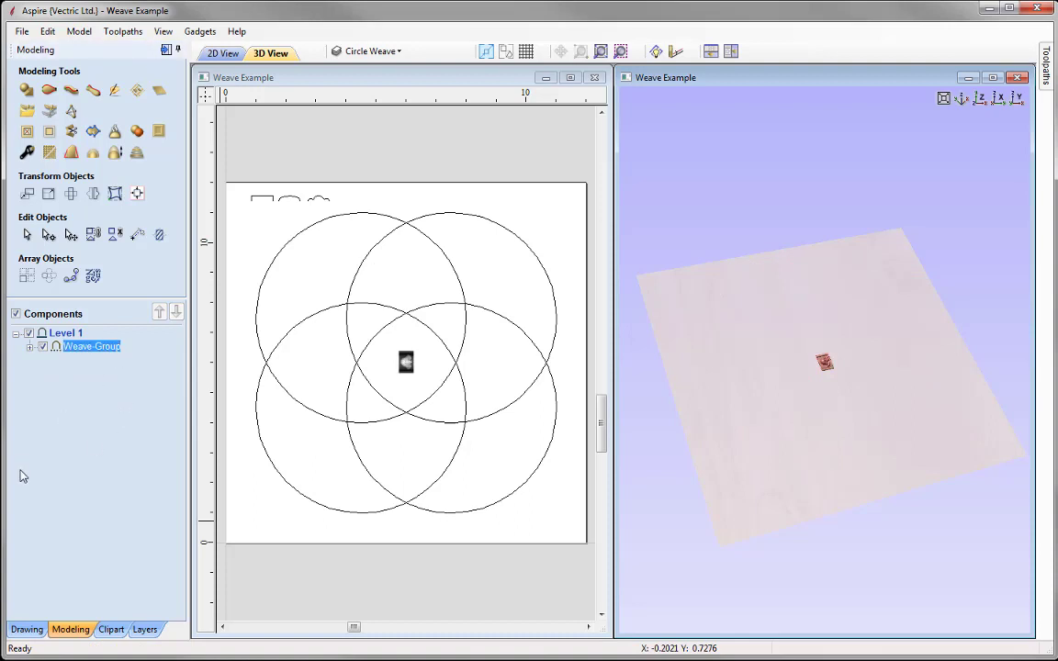
{"action": "key", "text": "Delete"}
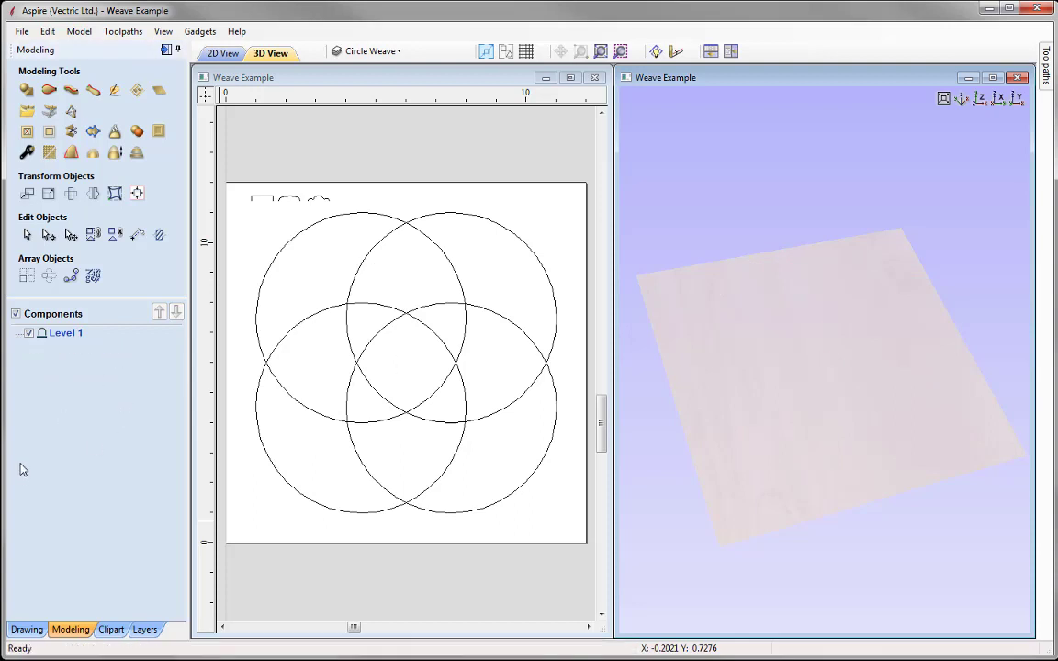
- Hide the Circle Weave layer, then show the Stretch Weave layer and make it active
{"action": "left_click", "coordinate": [367, 51]}
{"action": "left_click", "coordinate": [285, 90]}
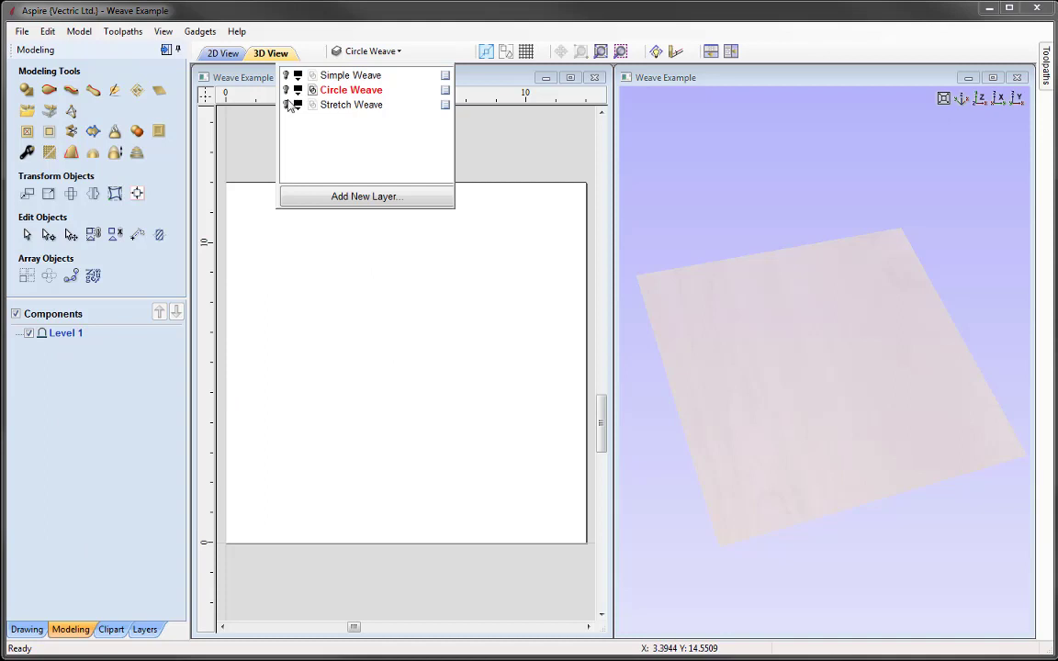
{"action": "left_click", "coordinate": [285, 105]}
{"action": "left_click", "coordinate": [328, 105]}
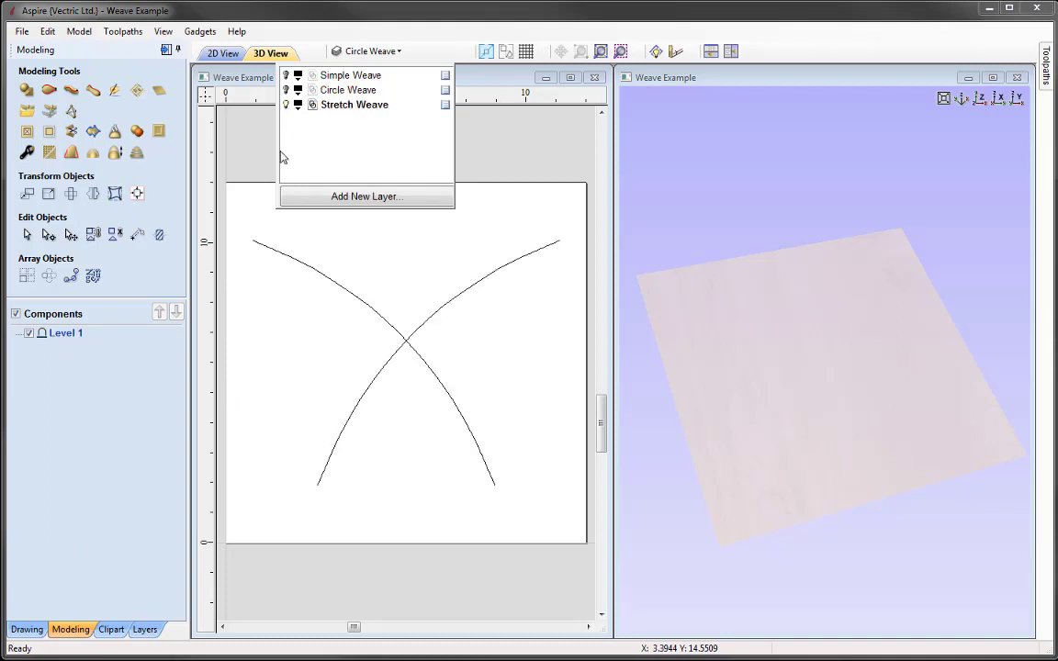
{"action": "left_click", "coordinate": [512, 163]}
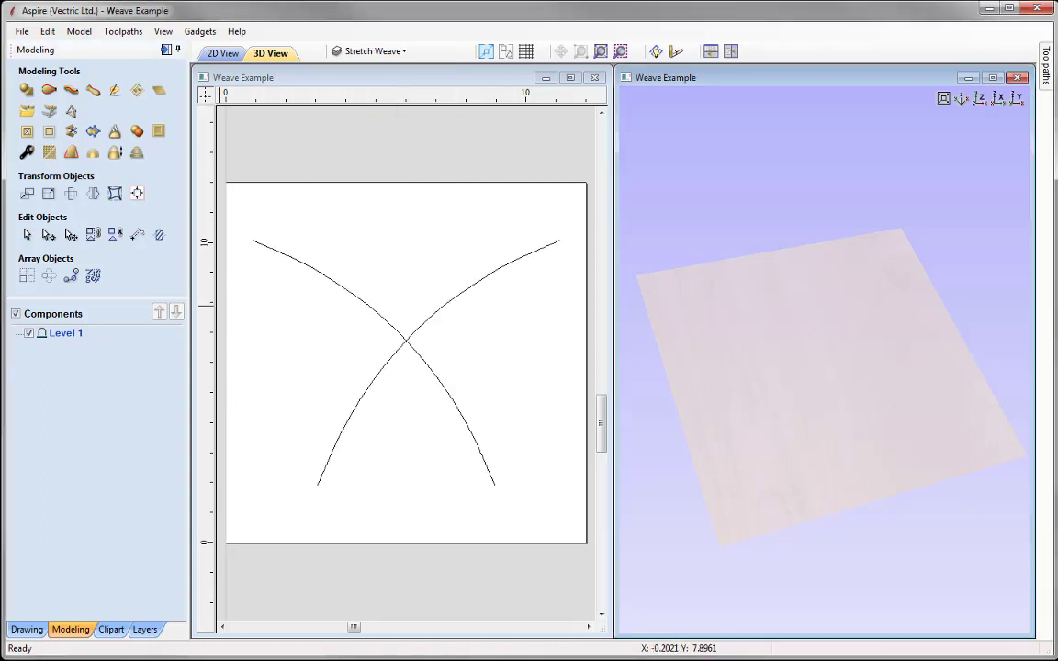
- Import the Paint_Brush-50192-A.3dClip component into the model
{"action": "left_click", "coordinate": [27, 110]}
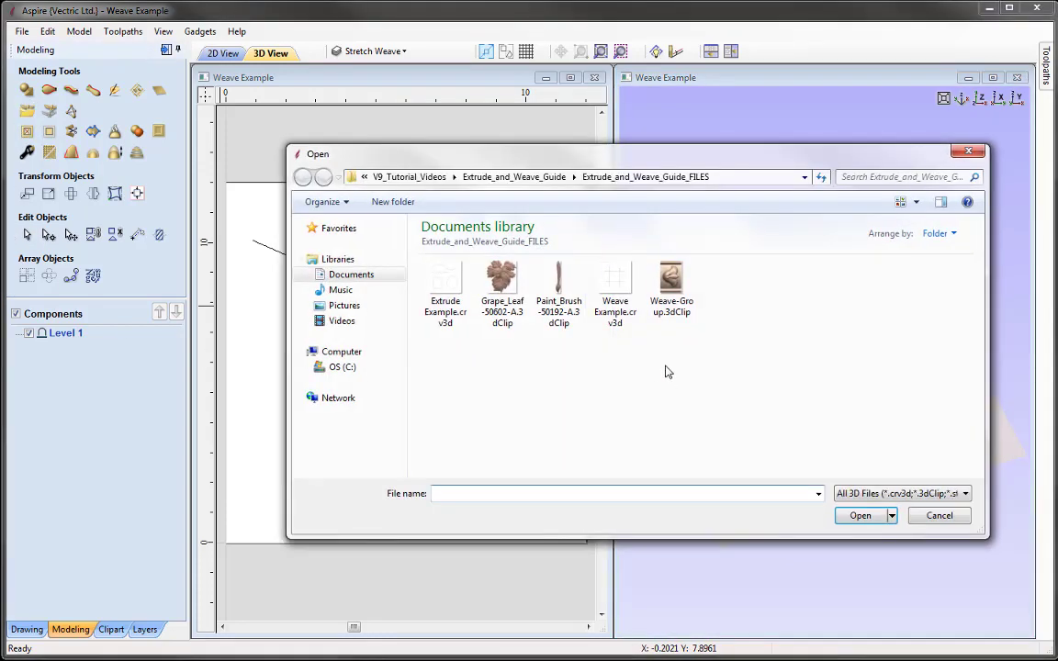
{"action": "left_click", "coordinate": [559, 292]}
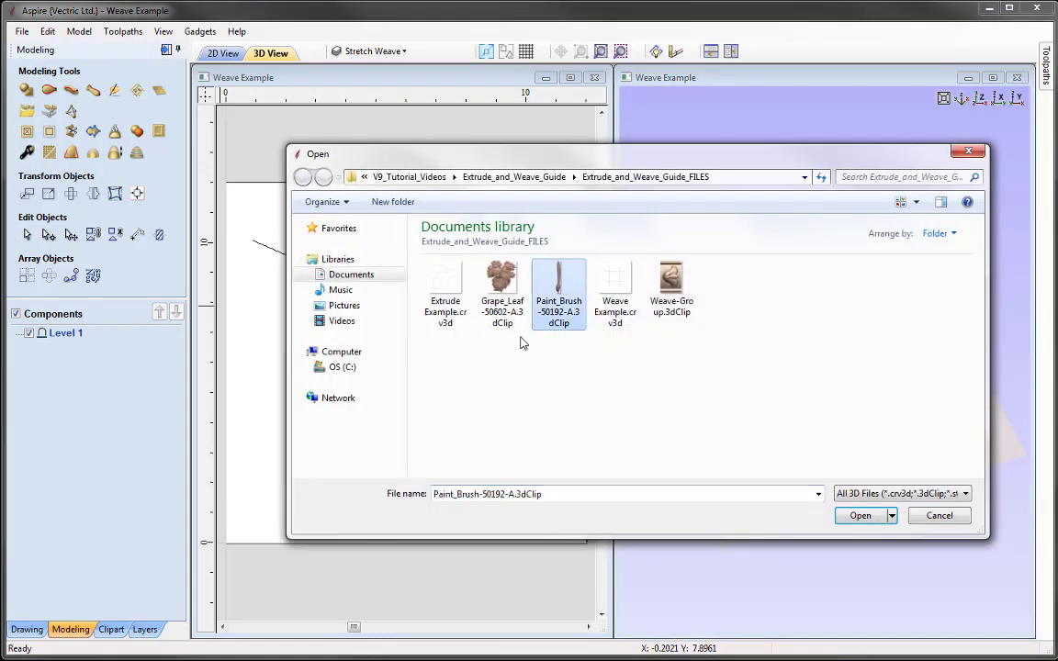
{"action": "left_click", "coordinate": [868, 518]}
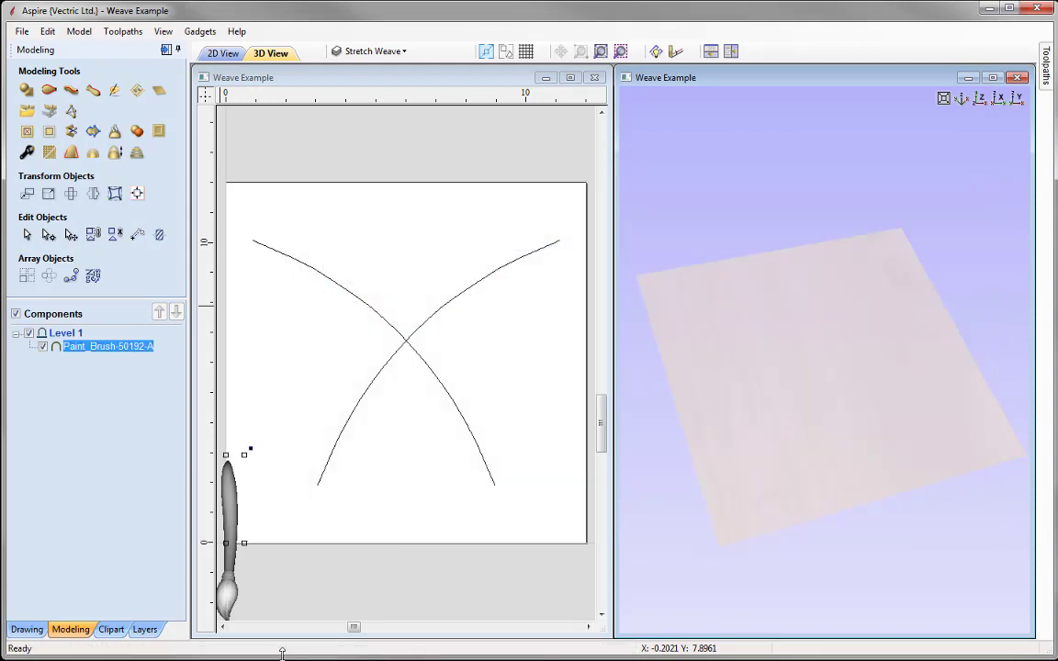
- Rotate the paint brush about its centre so it lies horizontally with the bristles facing right, and move it above the crossing curves
{"action": "left_click", "coordinate": [74, 199]}
{"action": "left_click", "coordinate": [47, 201]}
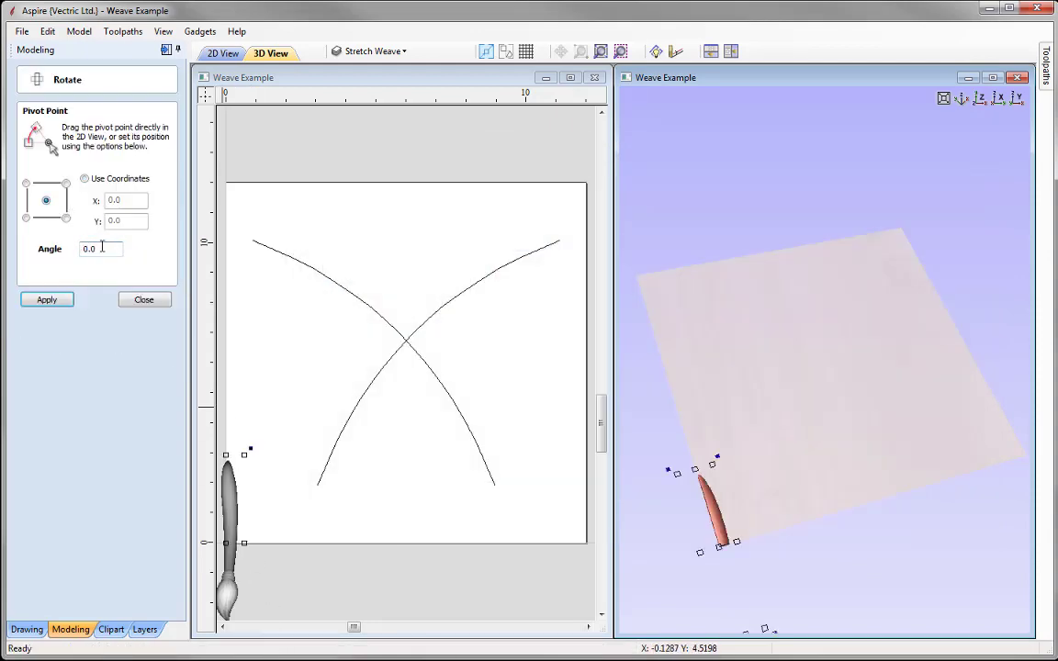
{"action": "left_click", "coordinate": [46, 300]}
{"action": "left_click", "coordinate": [145, 302]}
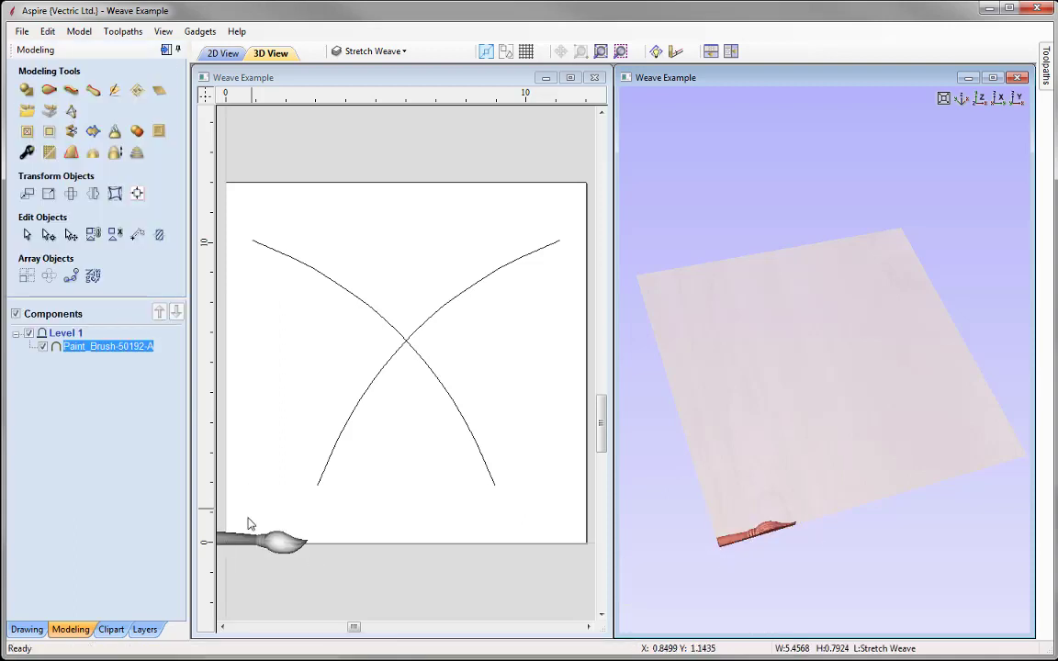
{"action": "left_click", "coordinate": [229, 541]}
{"action": "mouse_move", "coordinate": [229, 541]}
{"action": "left_mouse_down"}
{"action": "mouse_move", "coordinate": [432, 267]}
{"action": "mouse_move", "coordinate": [401, 208]}
{"action": "mouse_move", "coordinate": [404, 216]}
{"action": "left_mouse_up"}
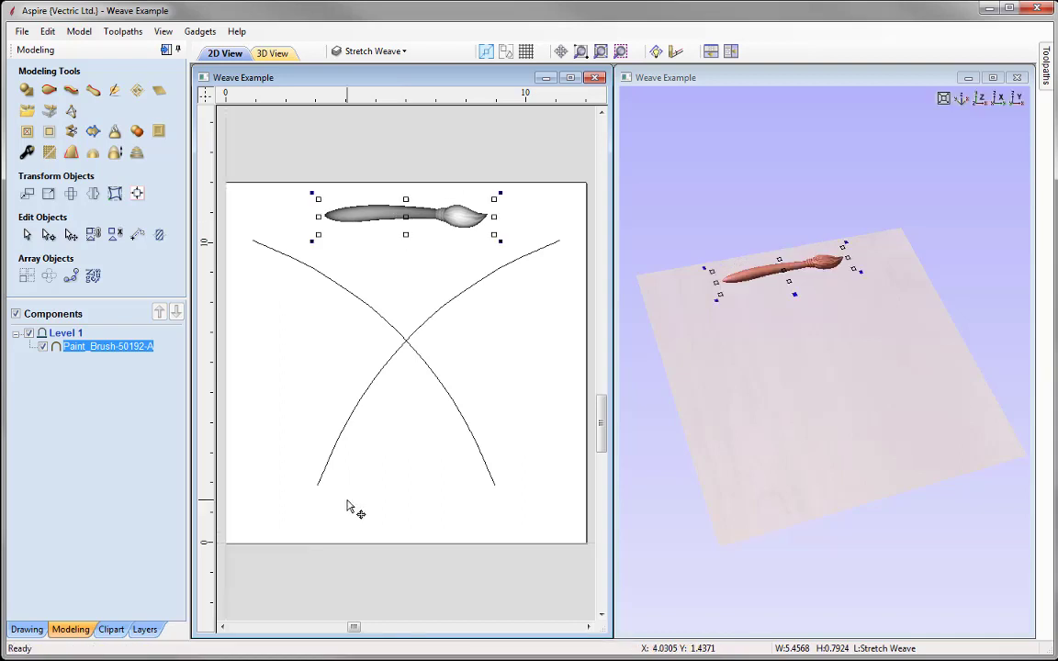
- Scale the paint brush component proportionally to a width of 8 inches
{"action": "left_click", "coordinate": [48, 194]}
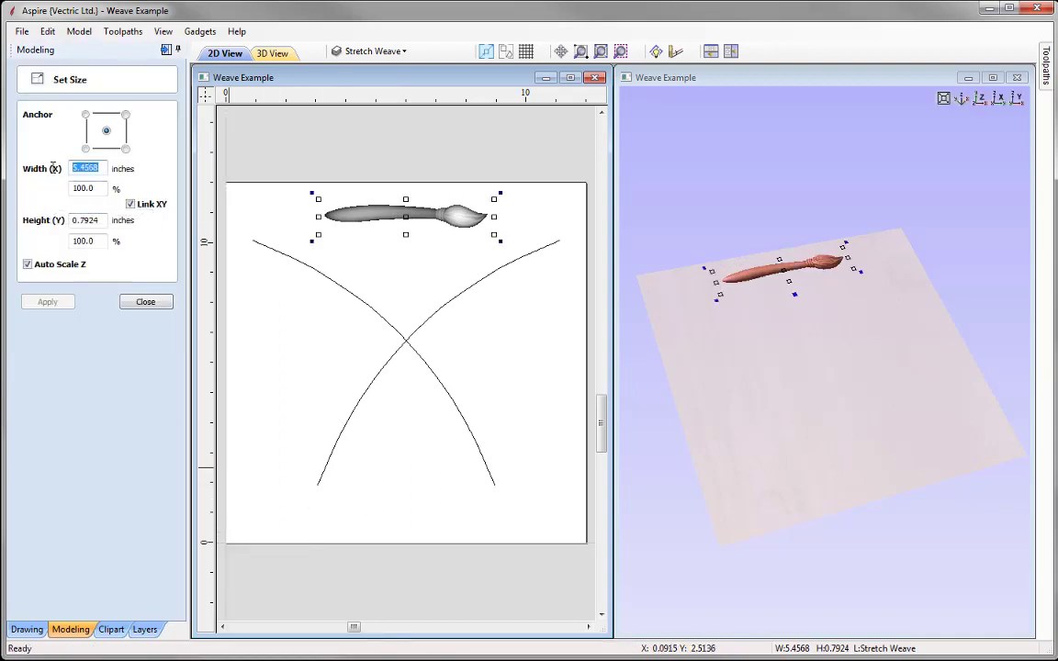
{"action": "type", "text": "8"}
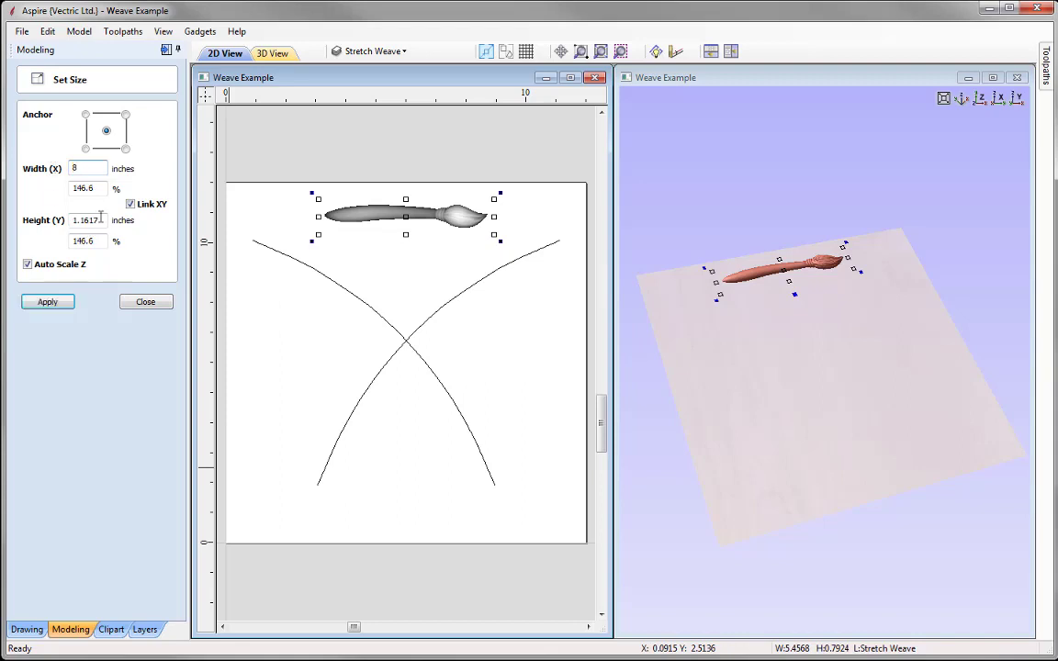
{"action": "left_click", "coordinate": [50, 303]}
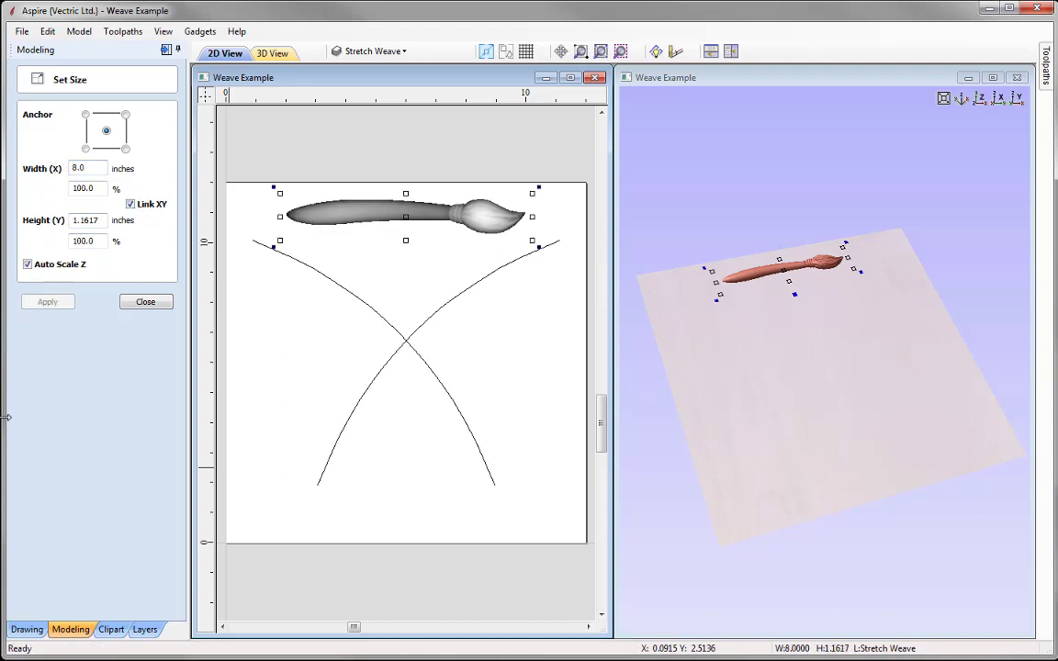
{"action": "left_click", "coordinate": [162, 309]}
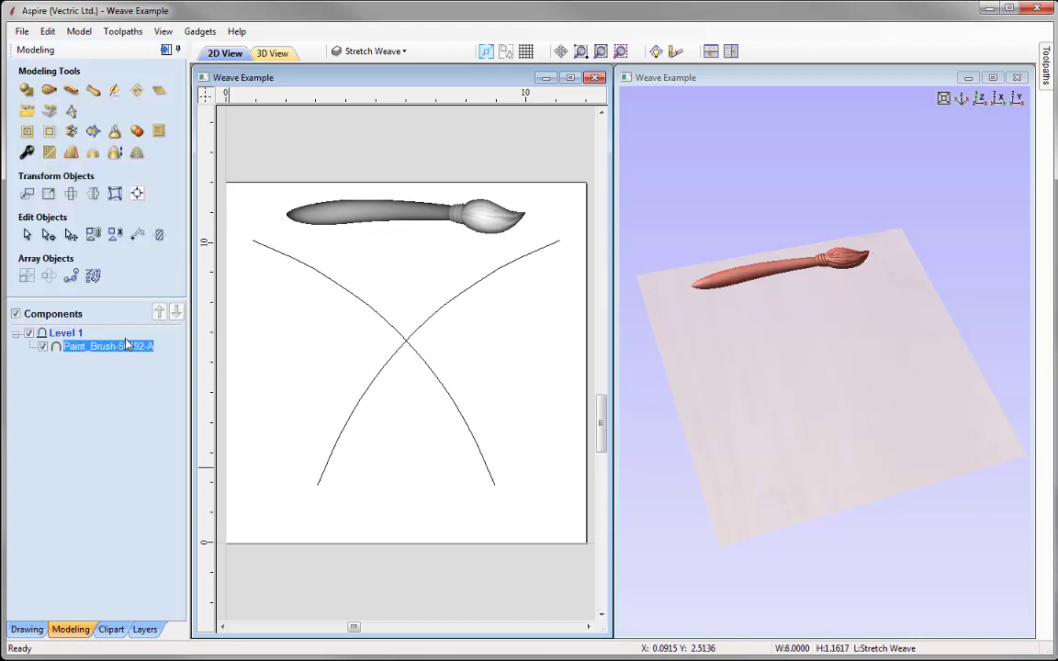
- Extrude the paint brush component along the curve rising to the right, stretching it to the drive rail length
{"action": "left_click", "coordinate": [71, 91]}
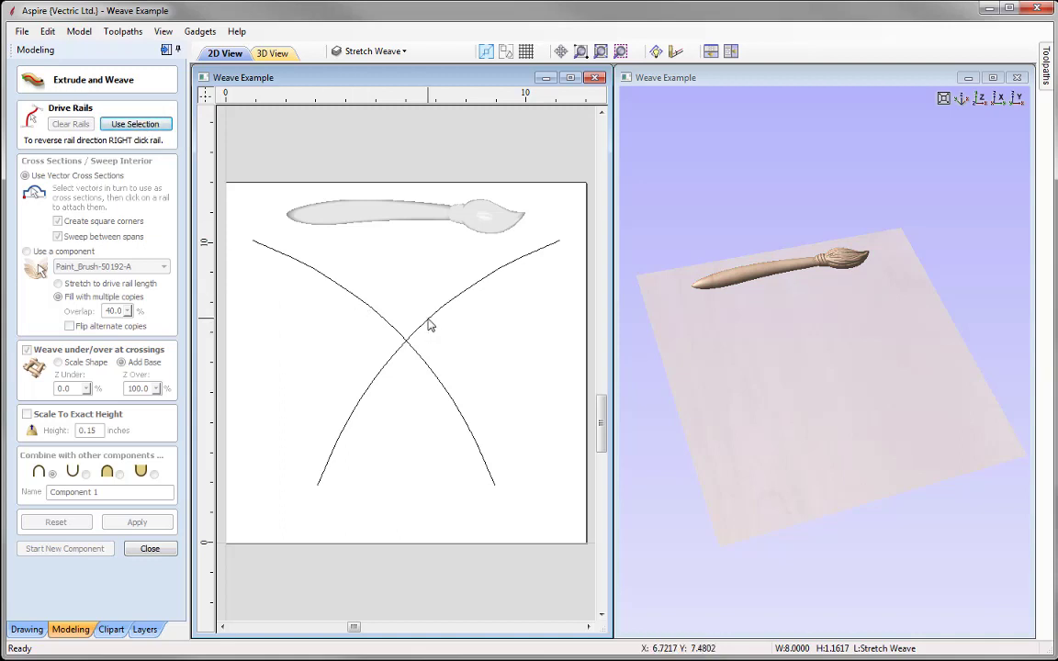
{"action": "left_click", "coordinate": [365, 404]}
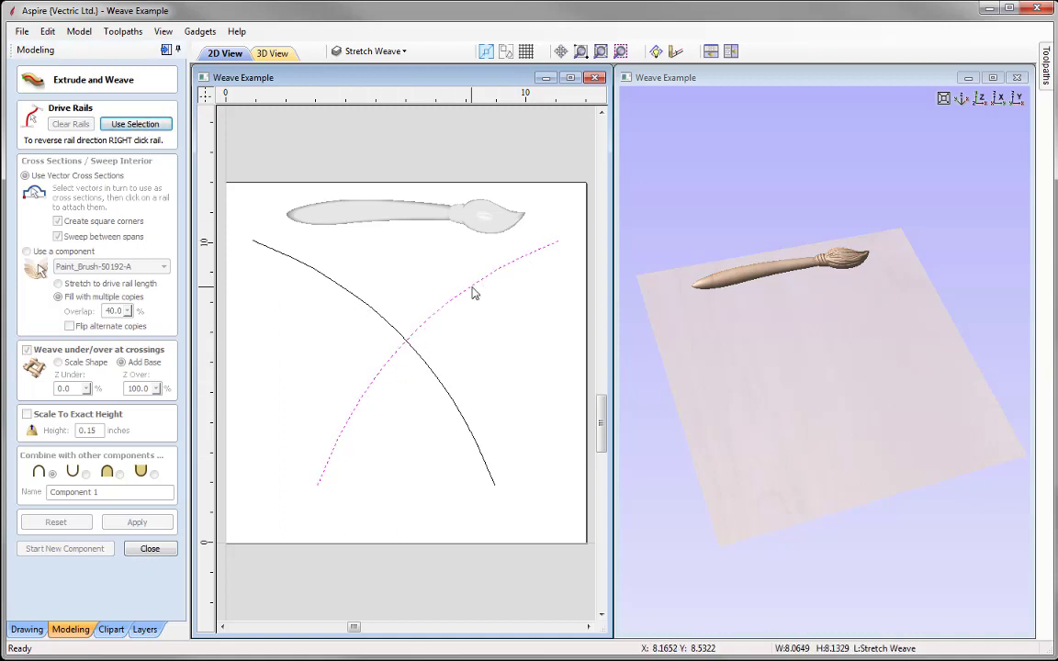
{"action": "left_click", "coordinate": [136, 122]}
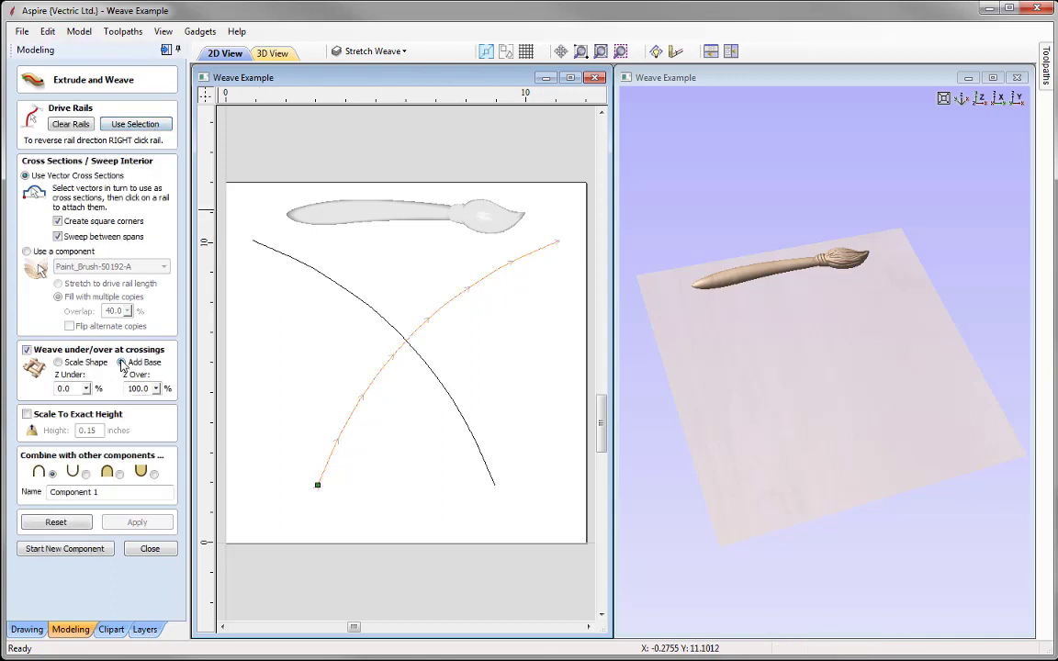
{"action": "left_click", "coordinate": [27, 251]}
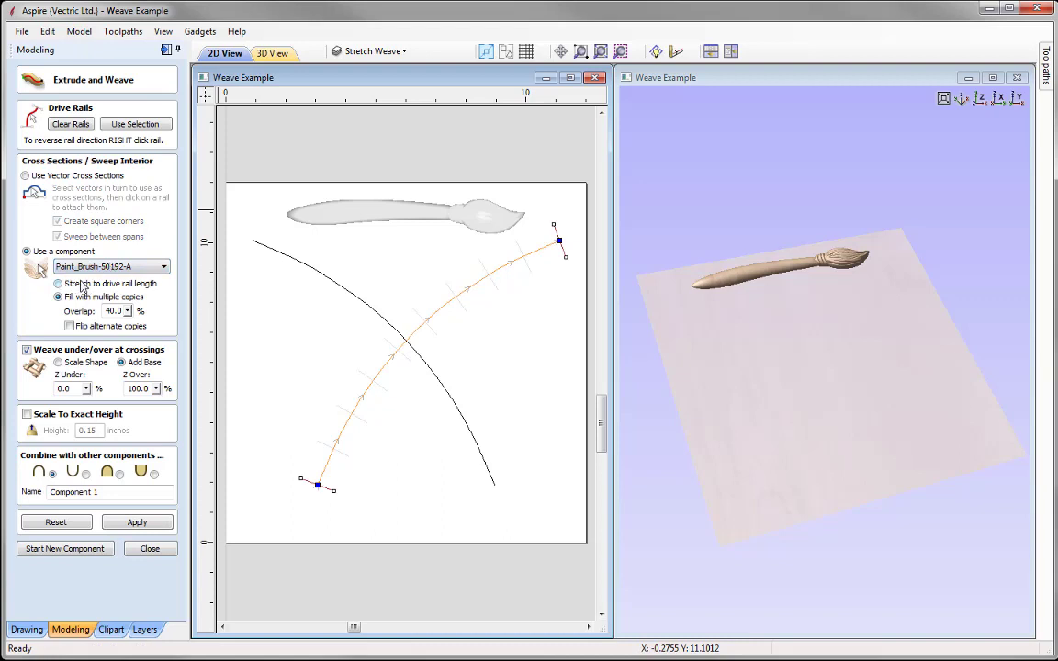
{"action": "left_click", "coordinate": [74, 285]}
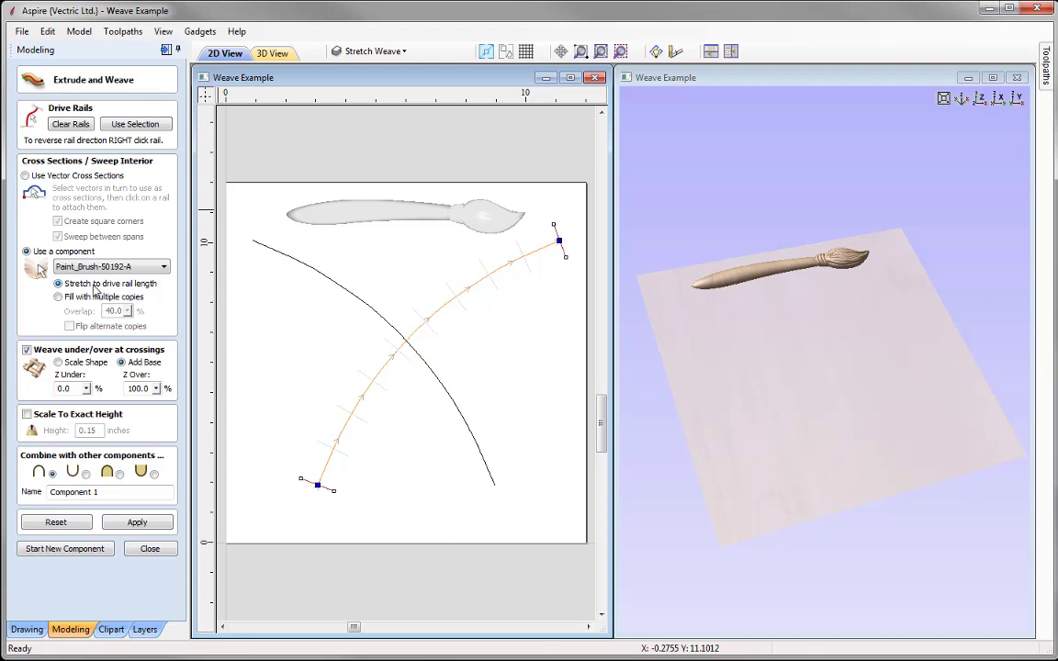
{"action": "left_click", "coordinate": [136, 523]}
{"action": "mouse_move", "coordinate": [880, 431]}
{"action": "left_mouse_down"}
{"action": "mouse_move", "coordinate": [824, 472]}
{"action": "mouse_move", "coordinate": [830, 493]}
{"action": "mouse_move", "coordinate": [810, 484]}
{"action": "mouse_move", "coordinate": [822, 487]}
{"action": "mouse_move", "coordinate": [799, 496]}
{"action": "left_mouse_up"}
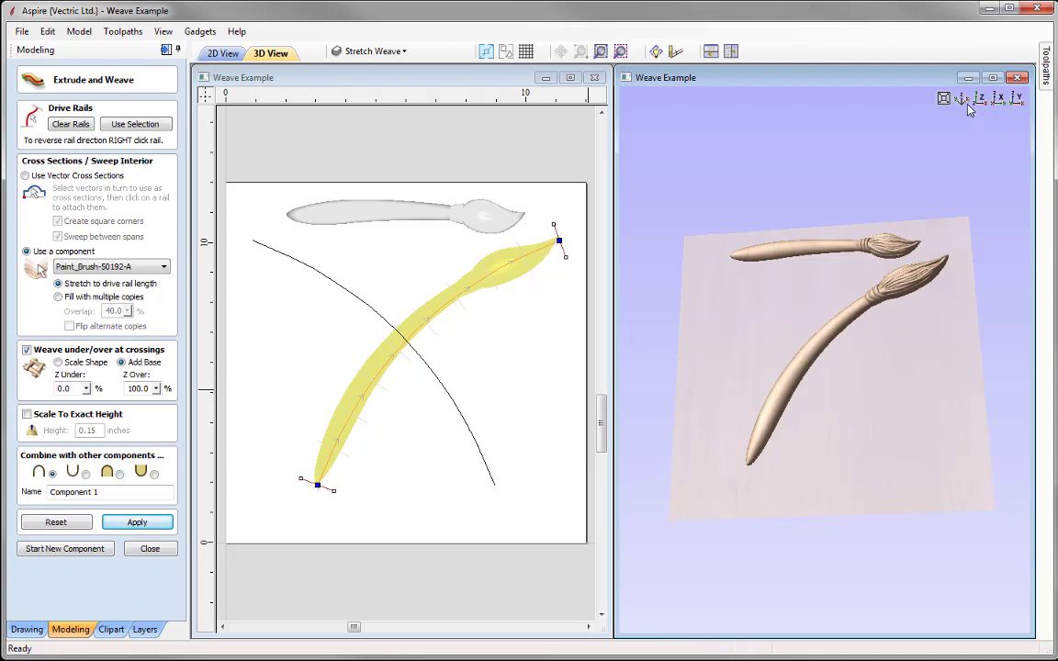
{"action": "left_click", "coordinate": [999, 99]}
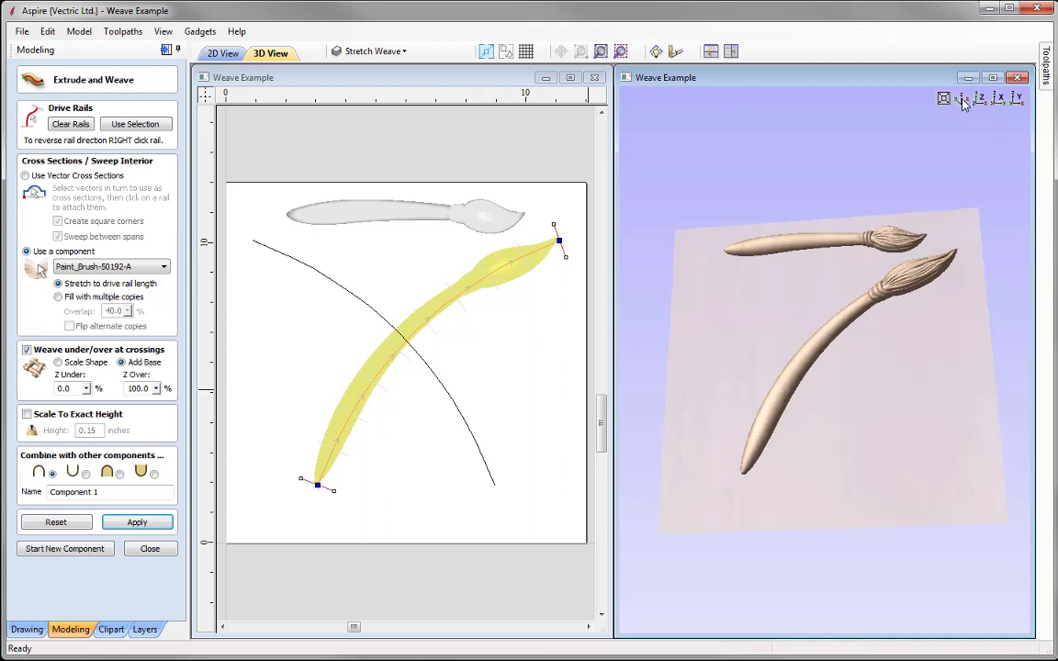
- Reset the single-rail extrusion and replace its drive rail with both crossing curves
{"action": "left_click", "coordinate": [56, 522]}
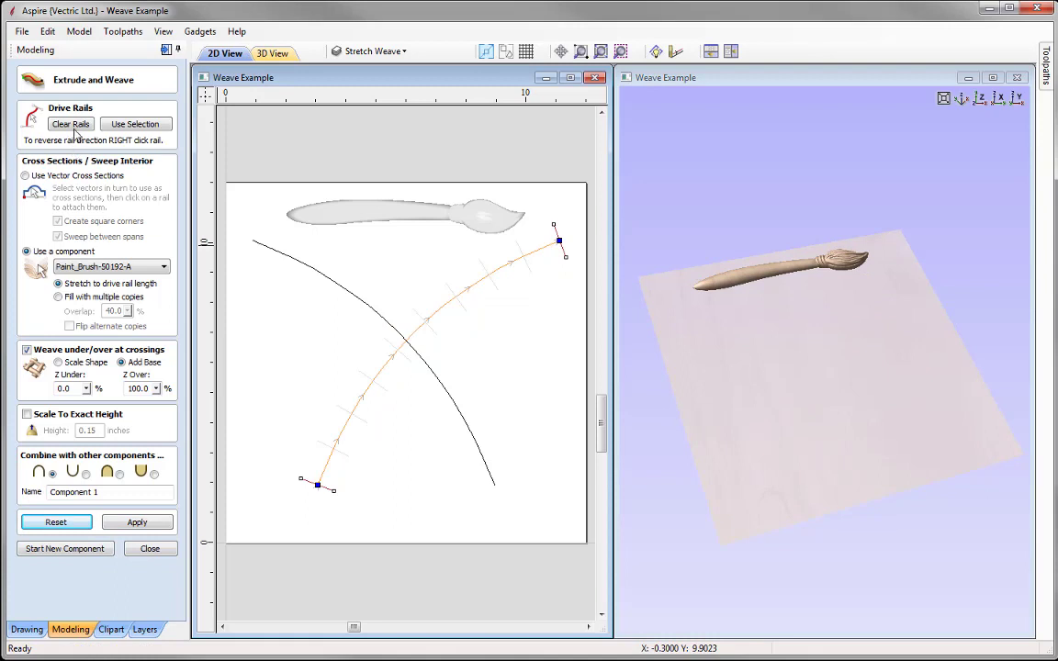
{"action": "left_click", "coordinate": [71, 124]}
{"action": "left_click_drag", "start_coordinate": [423, 384], "coordinate": [382, 317]}
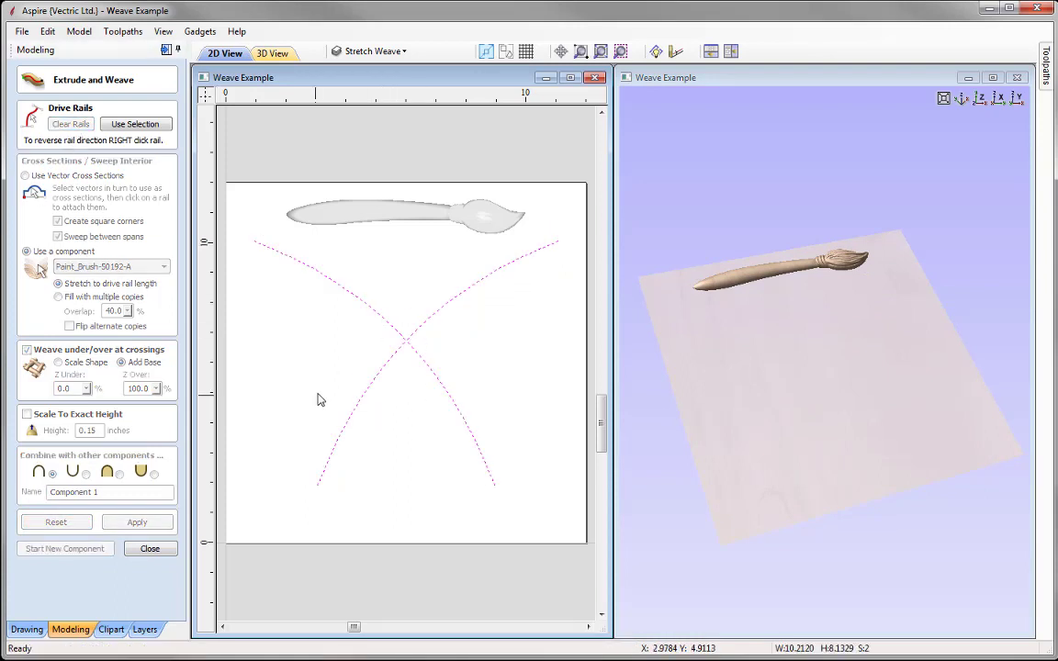
{"action": "left_click", "coordinate": [135, 124]}
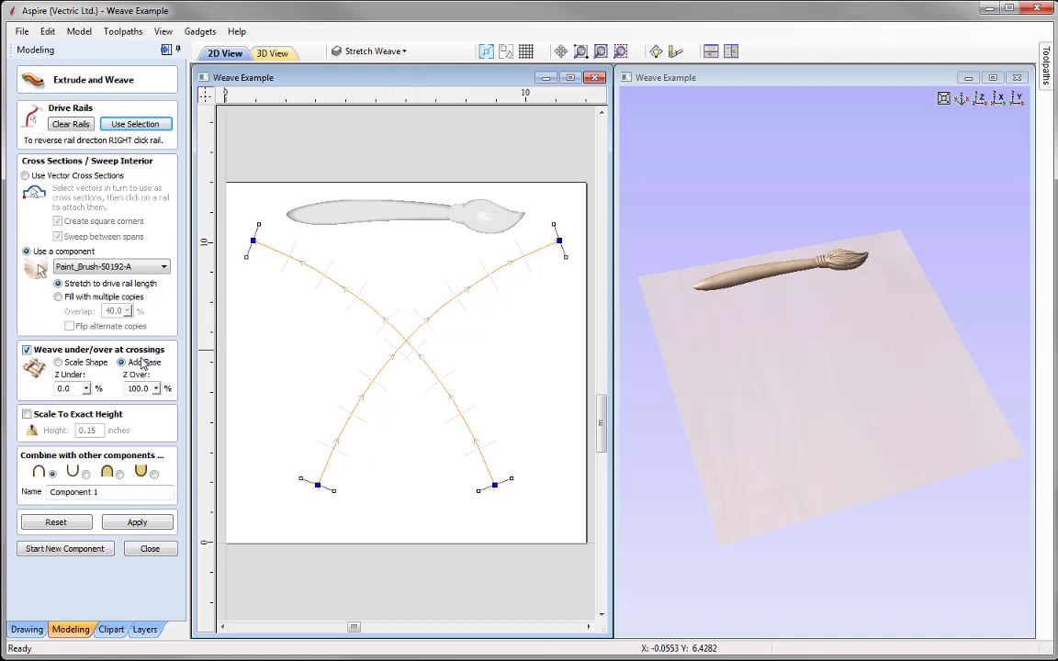
- Weave the stretched paint brushes using Scale Shape with Z Under at 50% and Z Over at 150%, and inspect the crossing
{"action": "left_click", "coordinate": [57, 363]}
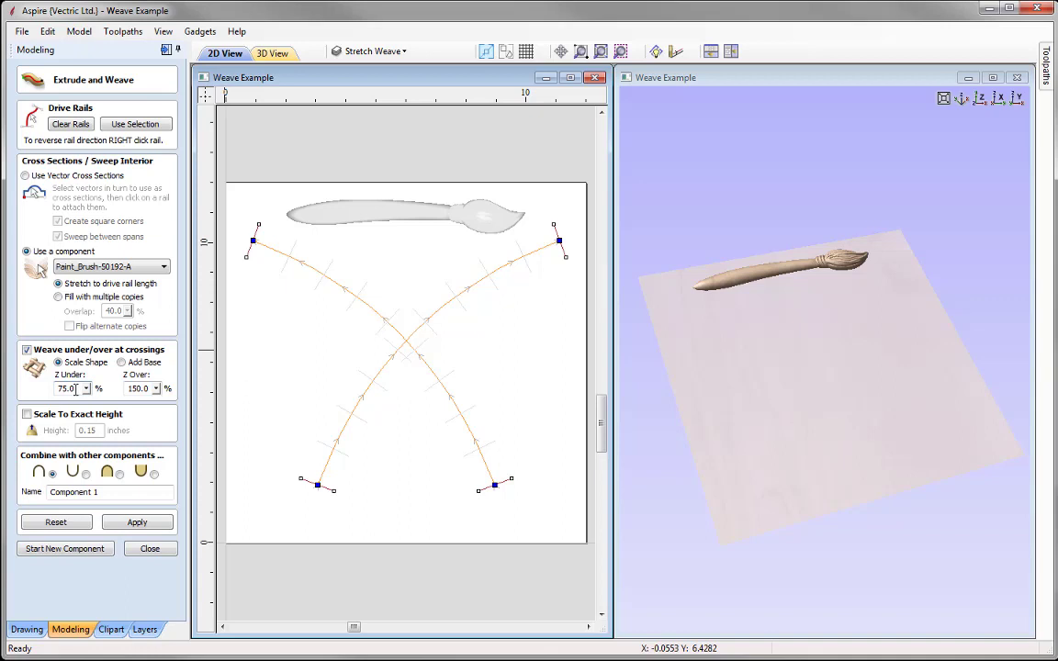
{"action": "left_click_drag", "start_coordinate": [75, 390], "coordinate": [41, 394]}
{"action": "left_click", "coordinate": [138, 521]}
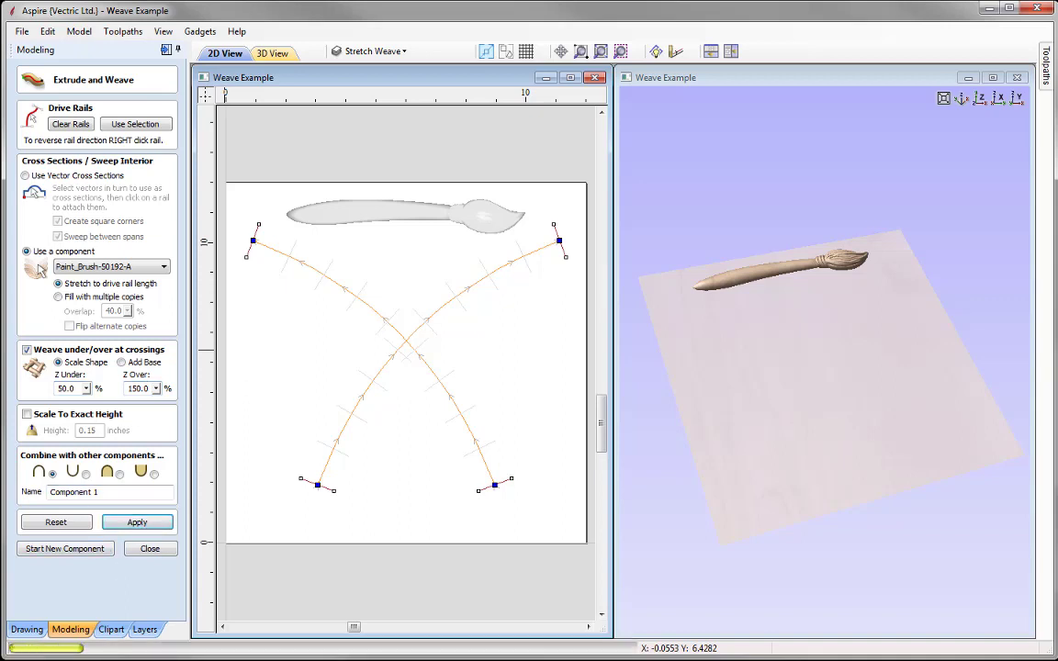
{"action": "mouse_move", "coordinate": [731, 452]}
{"action": "left_mouse_down"}
{"action": "mouse_move", "coordinate": [699, 505]}
{"action": "mouse_move", "coordinate": [796, 475]}
{"action": "left_mouse_up"}
{"action": "scroll", "coordinate": [796, 455], "scroll_direction": "up", "scroll_amount": 2}
{"action": "mouse_move", "coordinate": [798, 430]}
{"action": "left_mouse_down"}
{"action": "mouse_move", "coordinate": [740, 496]}
{"action": "mouse_move", "coordinate": [740, 467]}
{"action": "left_mouse_up"}
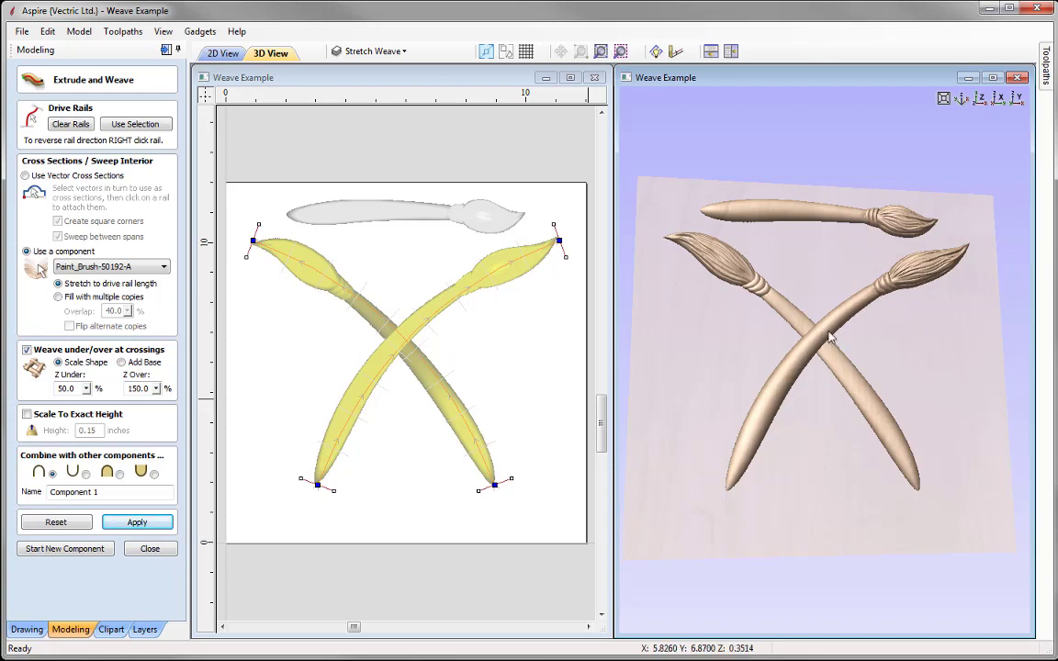
{"action": "mouse_move", "coordinate": [844, 360]}
{"action": "left_mouse_down"}
{"action": "mouse_move", "coordinate": [782, 293]}
{"action": "mouse_move", "coordinate": [739, 359]}
{"action": "mouse_move", "coordinate": [759, 364]}
{"action": "mouse_move", "coordinate": [696, 371]}
{"action": "left_mouse_up"}
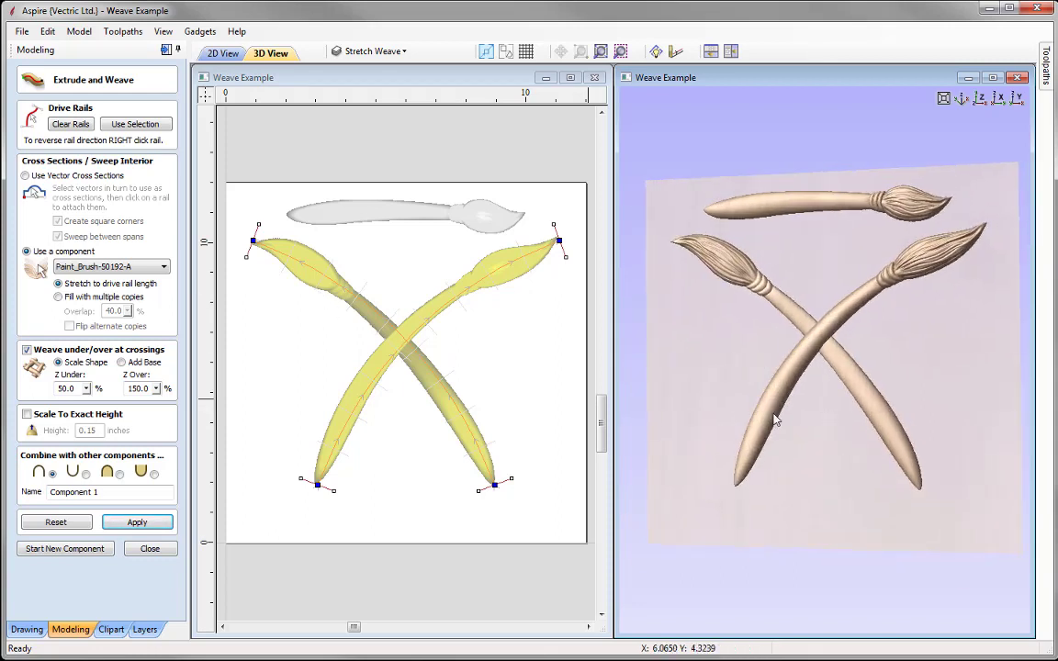
- Rebuild the woven brushes with Z Under at 75%, and select the finished crossed-brushes component
{"action": "double_click", "coordinate": [78, 388]}
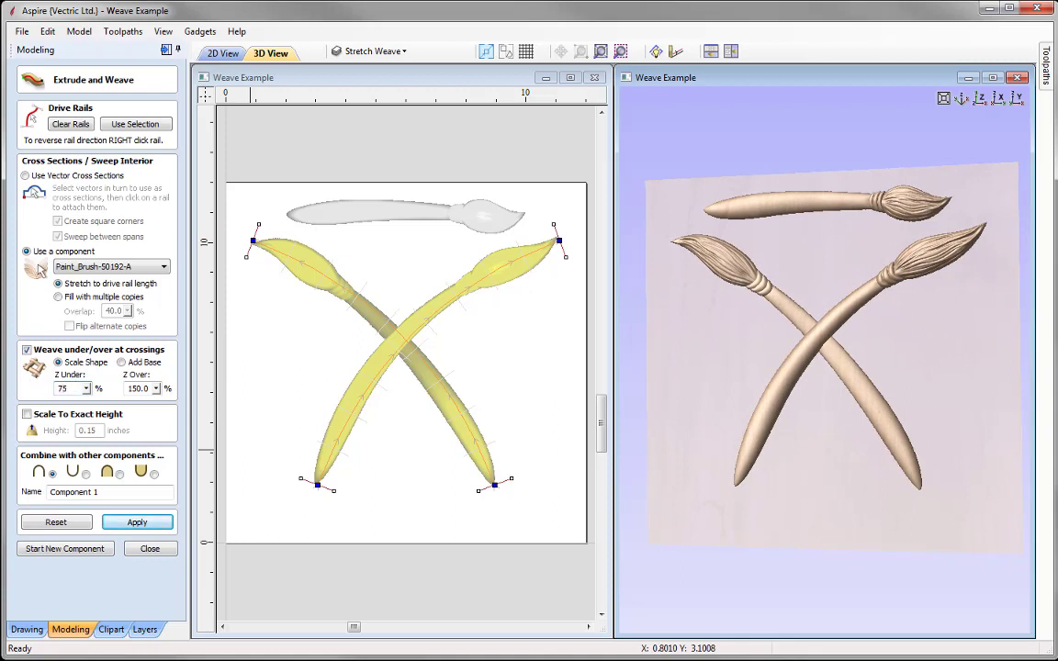
{"action": "type", "text": "75"}
{"action": "left_click", "coordinate": [139, 524]}
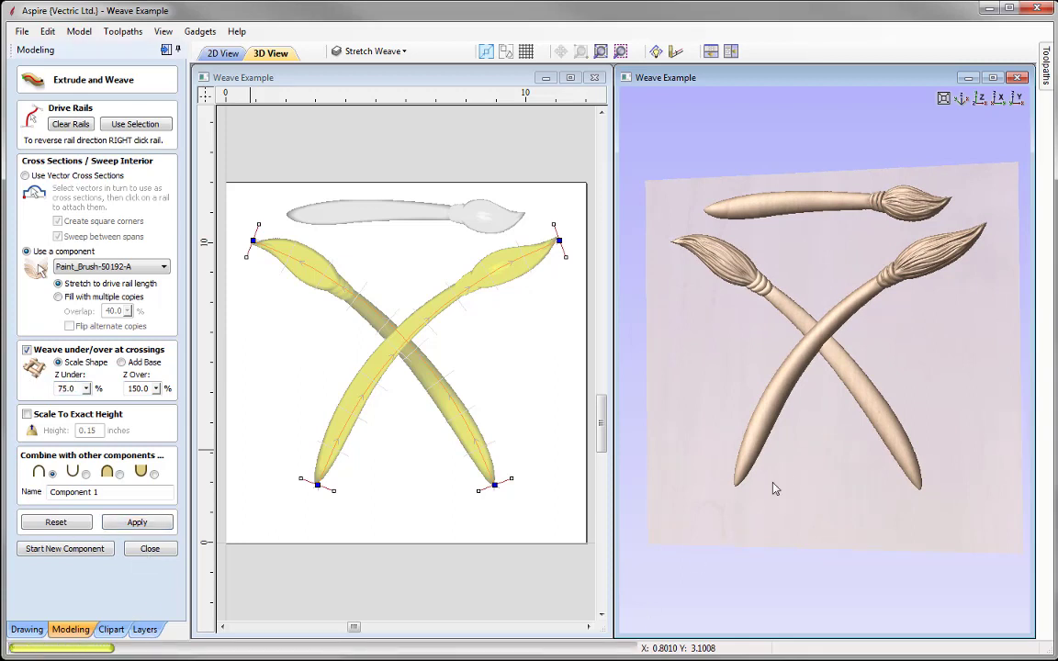
{"action": "left_click_drag", "start_coordinate": [772, 470], "coordinate": [829, 344]}
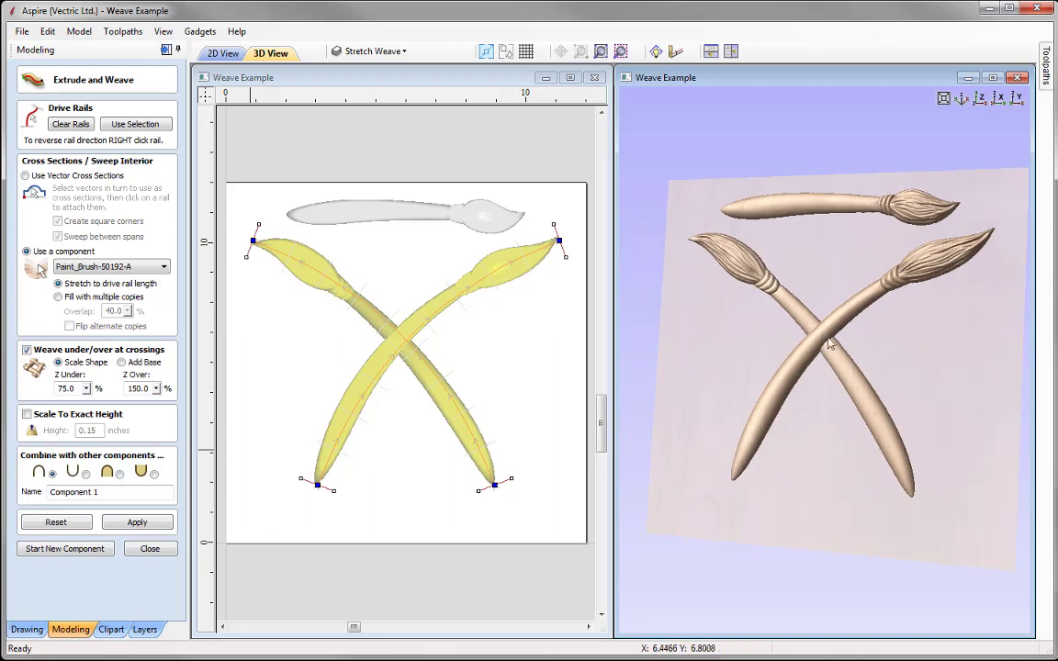
{"action": "mouse_move", "coordinate": [681, 371]}
{"action": "left_mouse_down"}
{"action": "mouse_move", "coordinate": [798, 421]}
{"action": "mouse_move", "coordinate": [751, 397]}
{"action": "mouse_move", "coordinate": [863, 357]}
{"action": "left_mouse_up"}
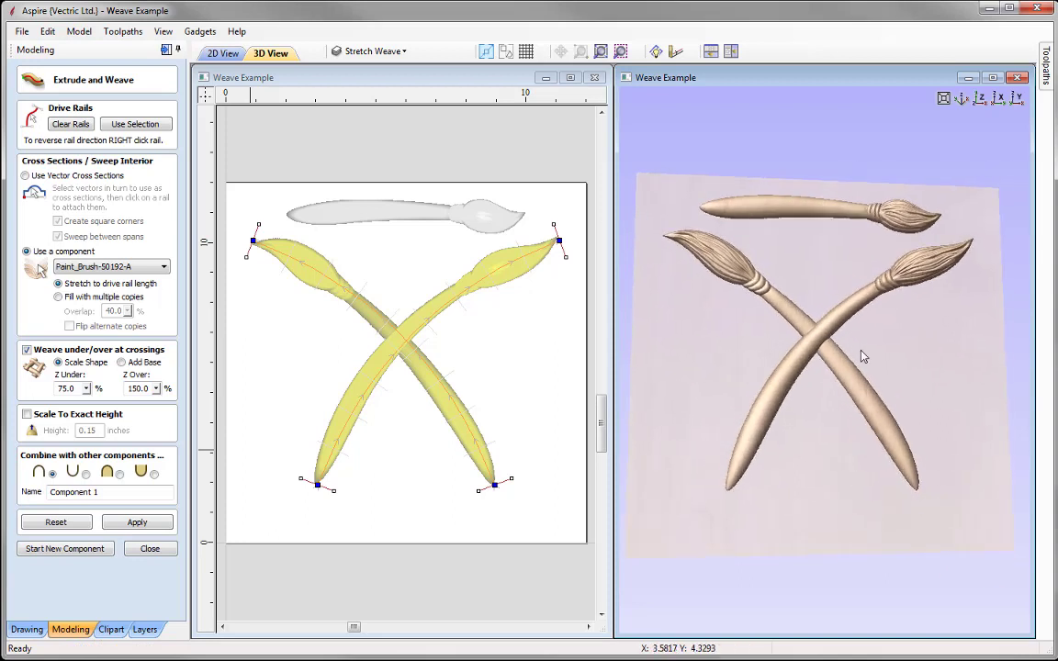
{"action": "left_click", "coordinate": [944, 98]}
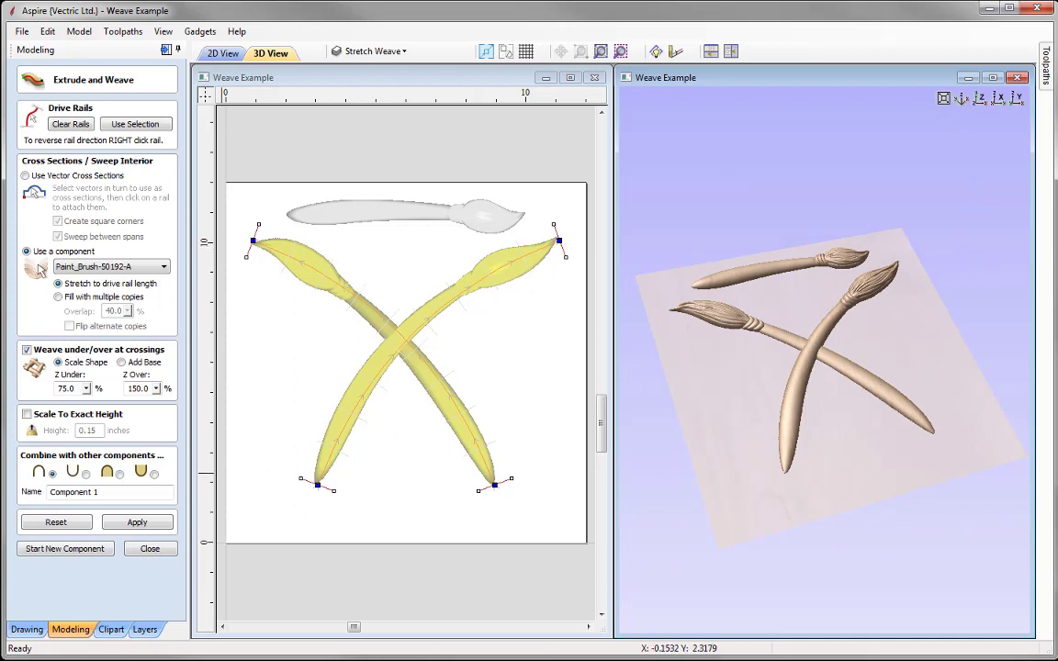
{"action": "left_click", "coordinate": [147, 547]}
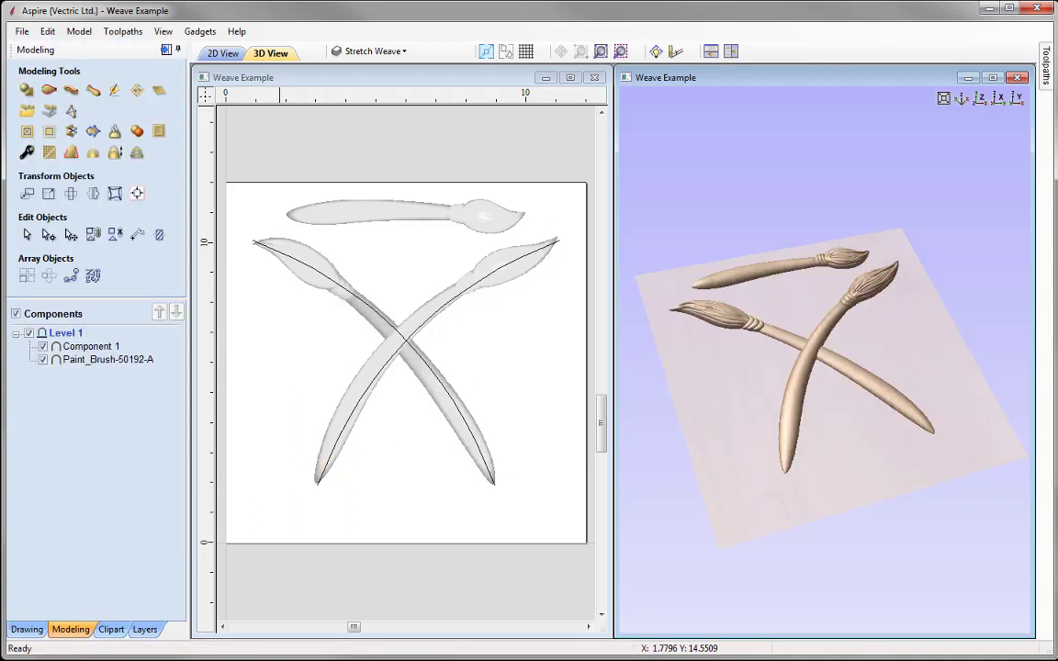
{"action": "left_click", "coordinate": [88, 346]}
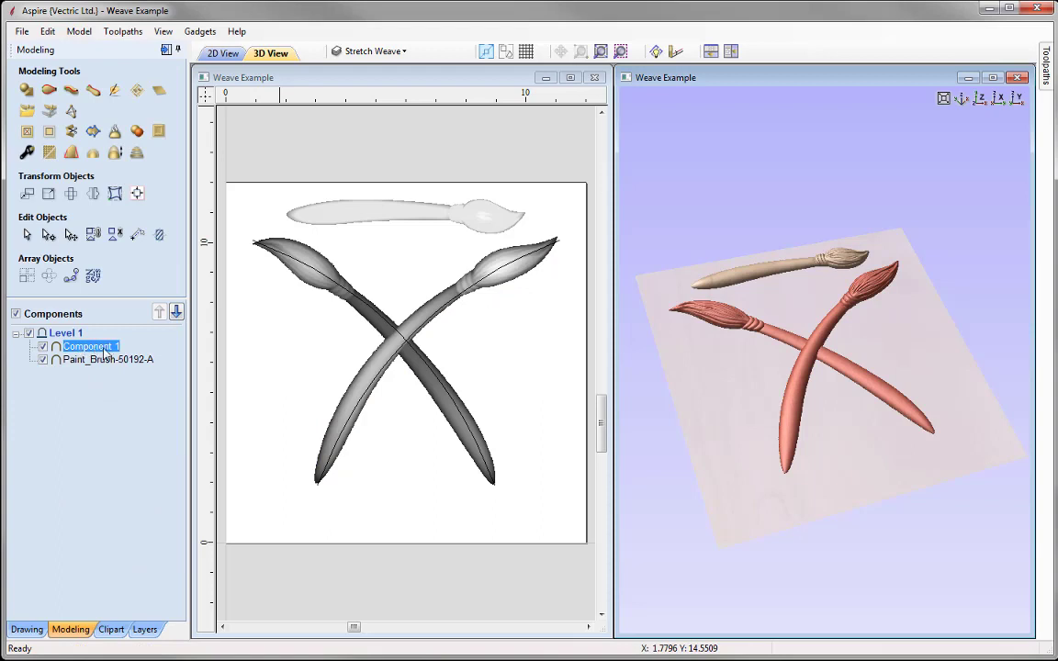